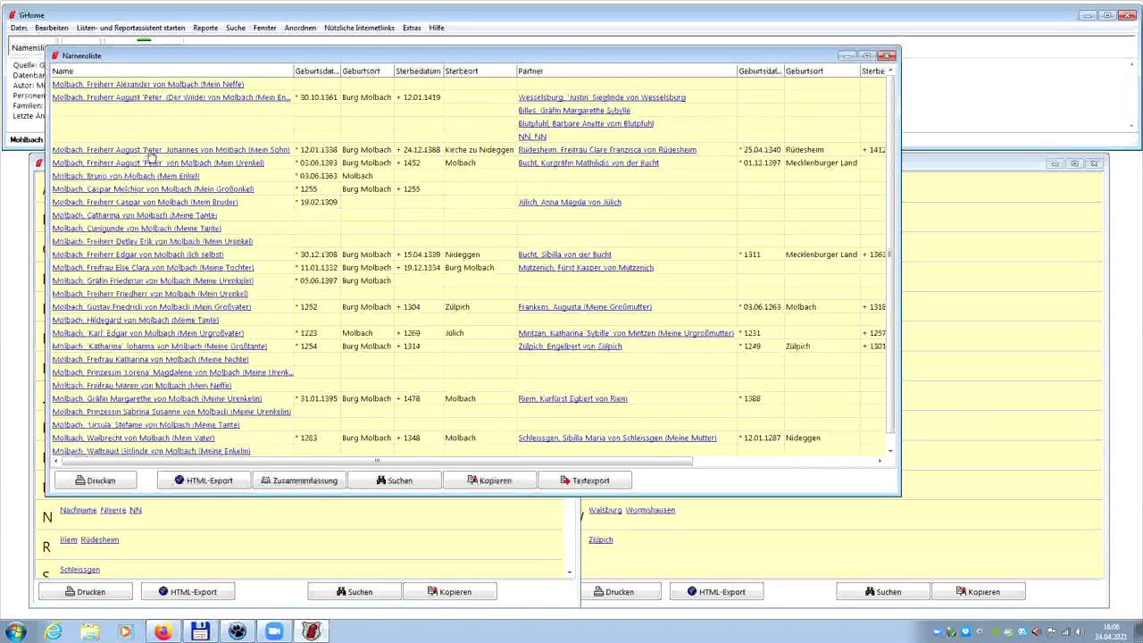
- Open the family table of "Mein Sohn" full screen, browse up to the "Mein Vater" family and return to the "Ich selbst" family
left_click(150, 152)
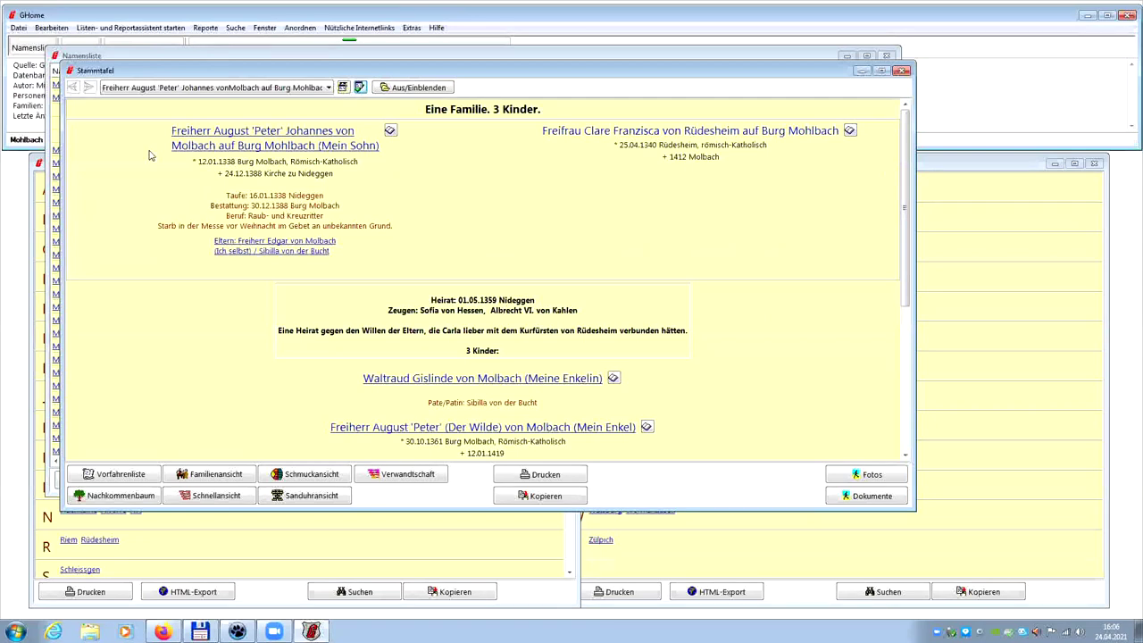
left_click(880, 72)
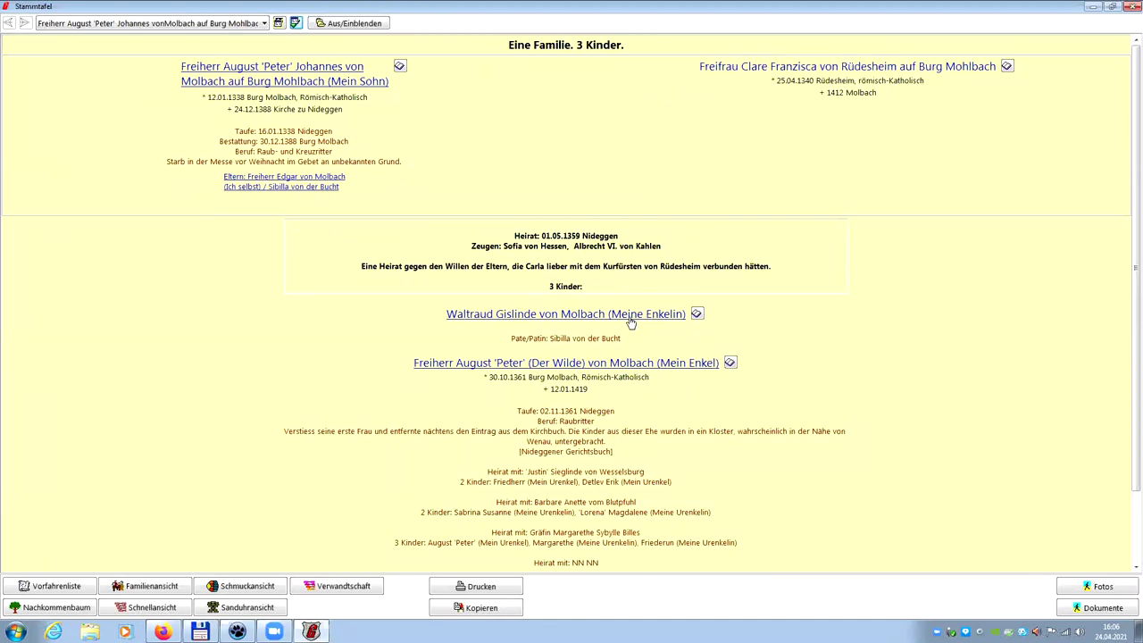
left_click(271, 82)
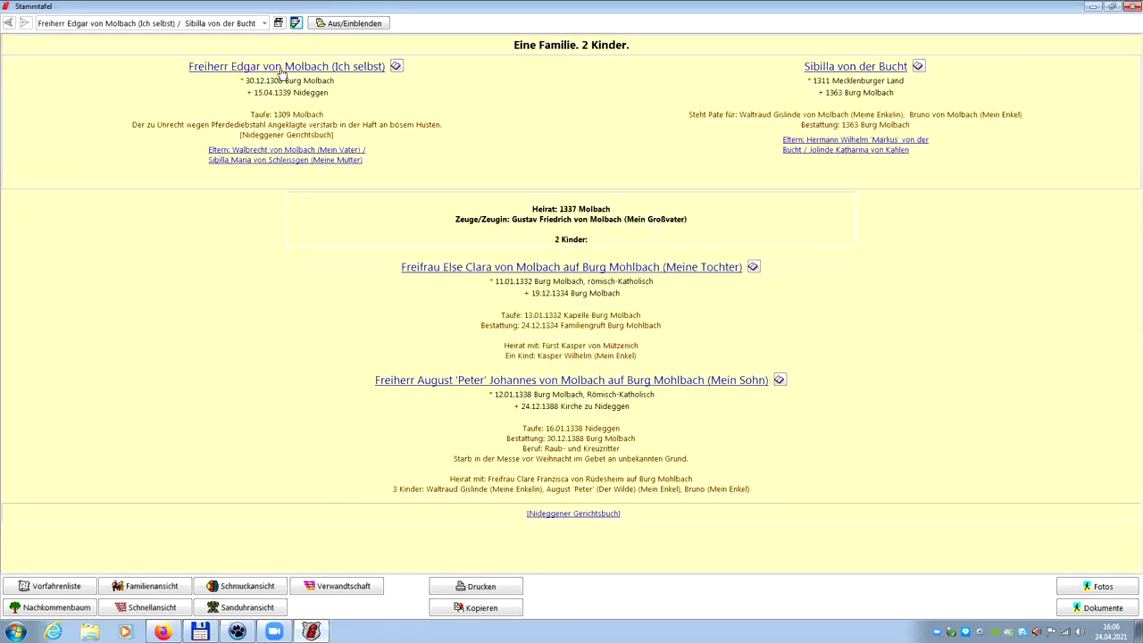
left_click(281, 69)
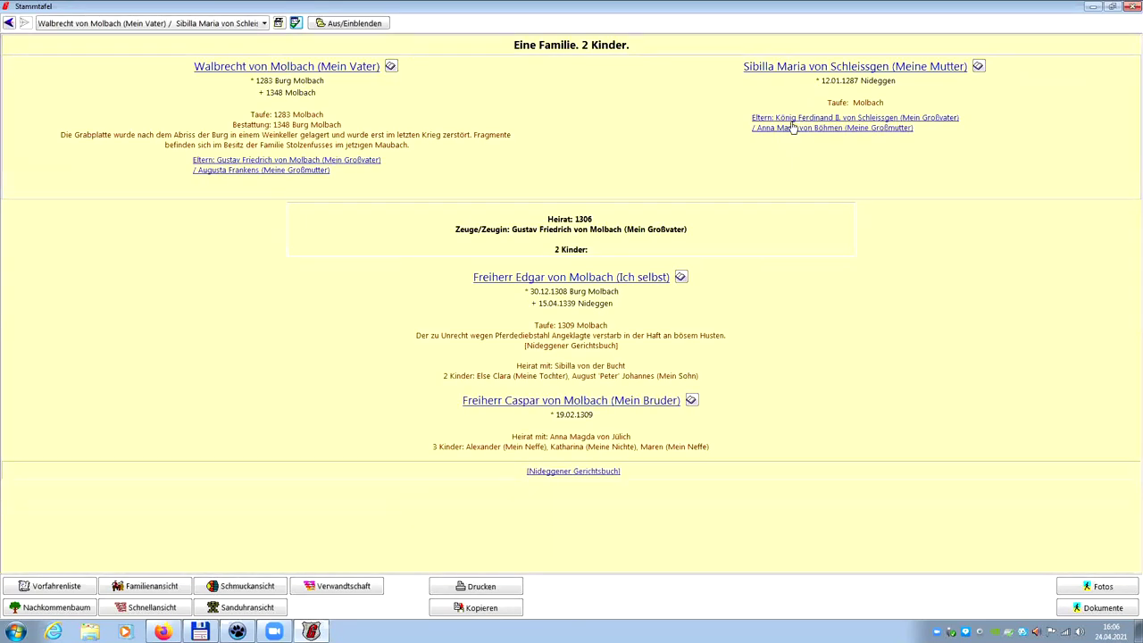
left_click(581, 278)
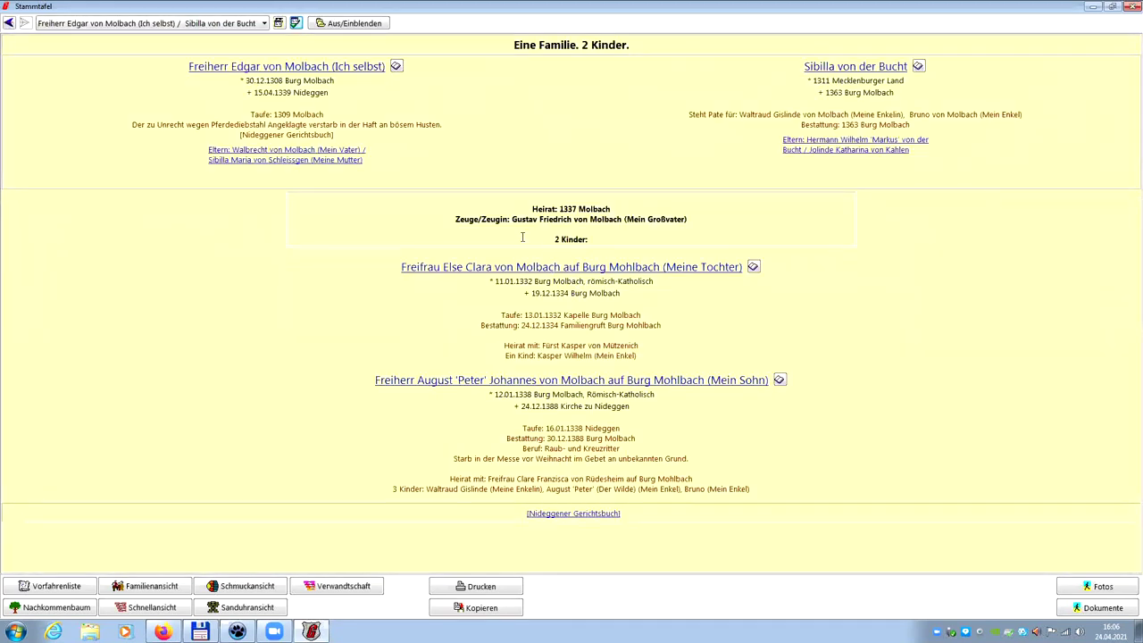
- Create a person questionnaire from the "Ich selbst" person record and close the record
left_click(395, 67)
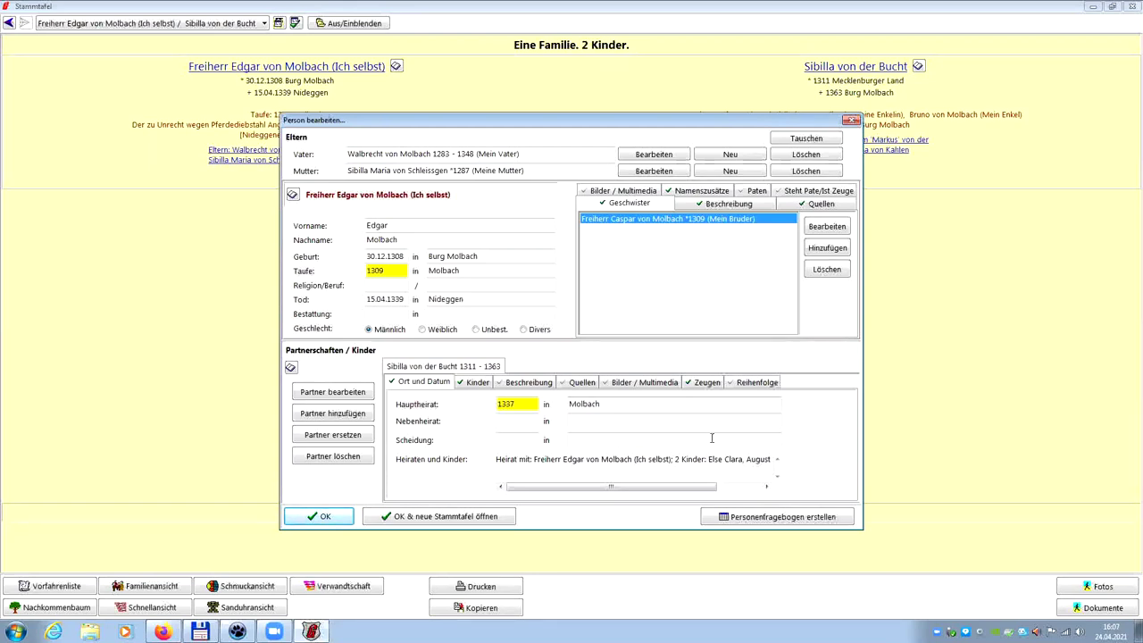
left_click(737, 518)
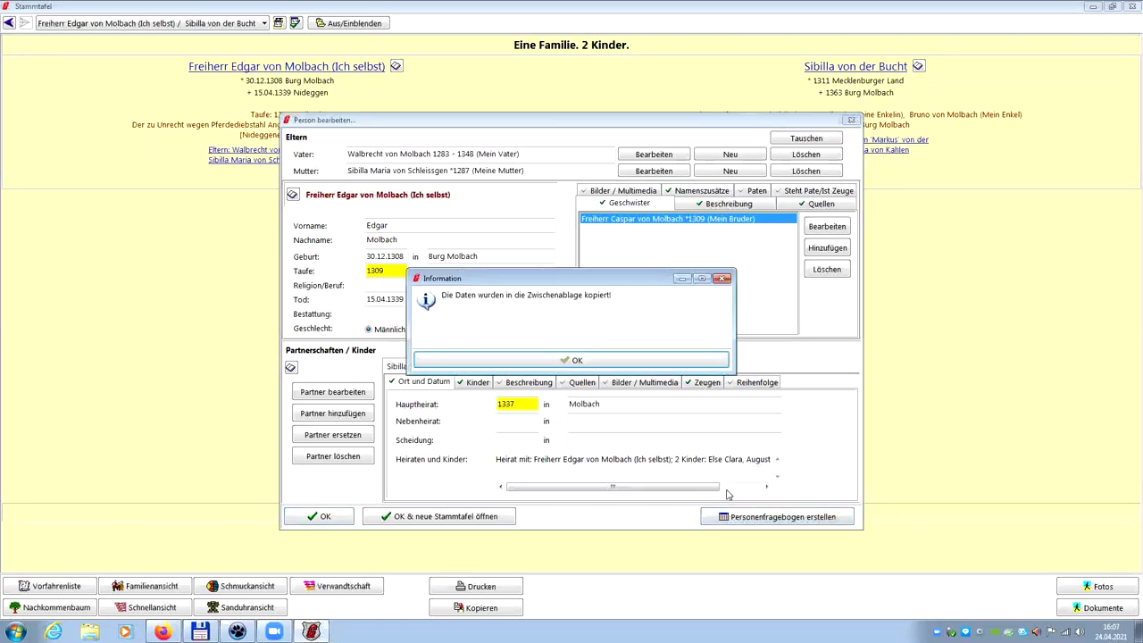
left_click(633, 361)
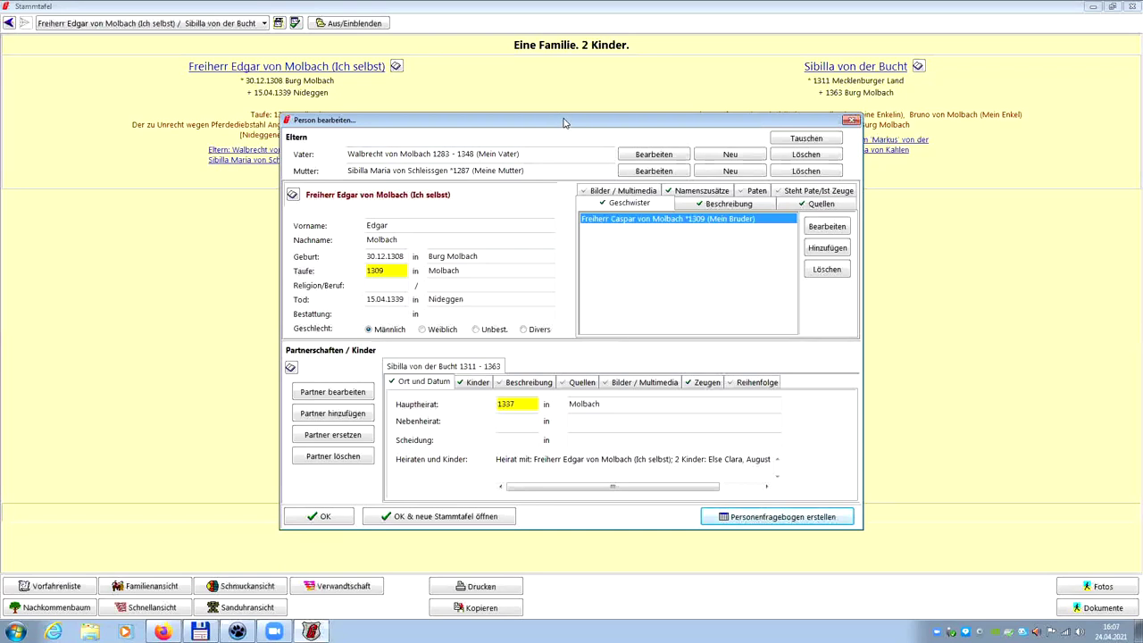
left_click_drag(564, 123, 558, 113)
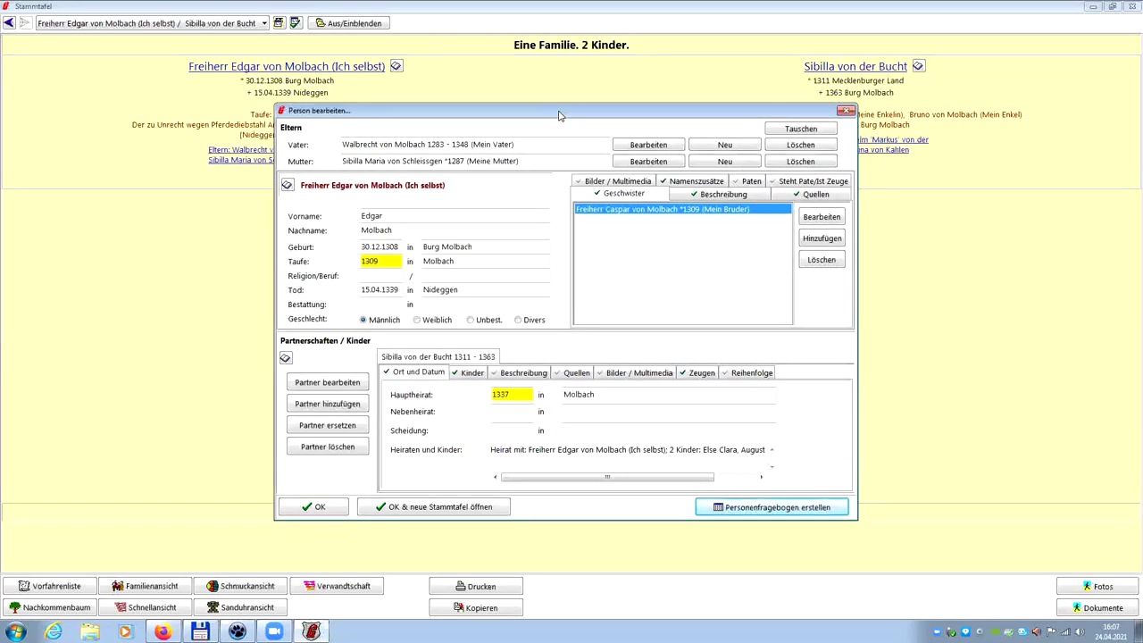
left_click(320, 507)
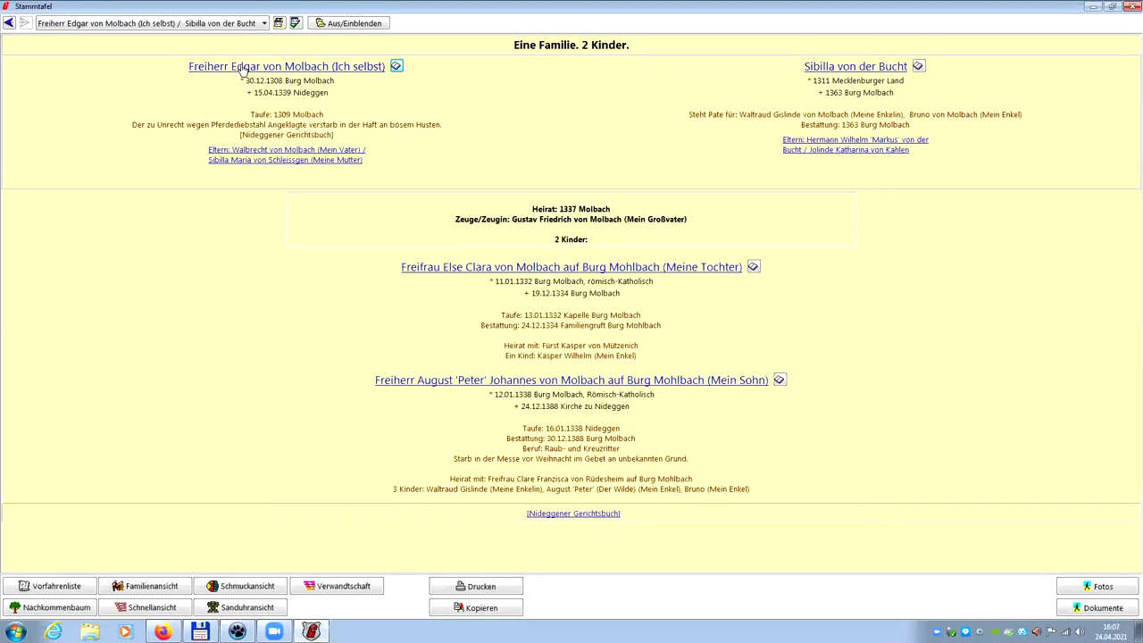
- Return to the "Mein Sohn" family table through the list of visited families and duplicate its window
left_click(264, 24)
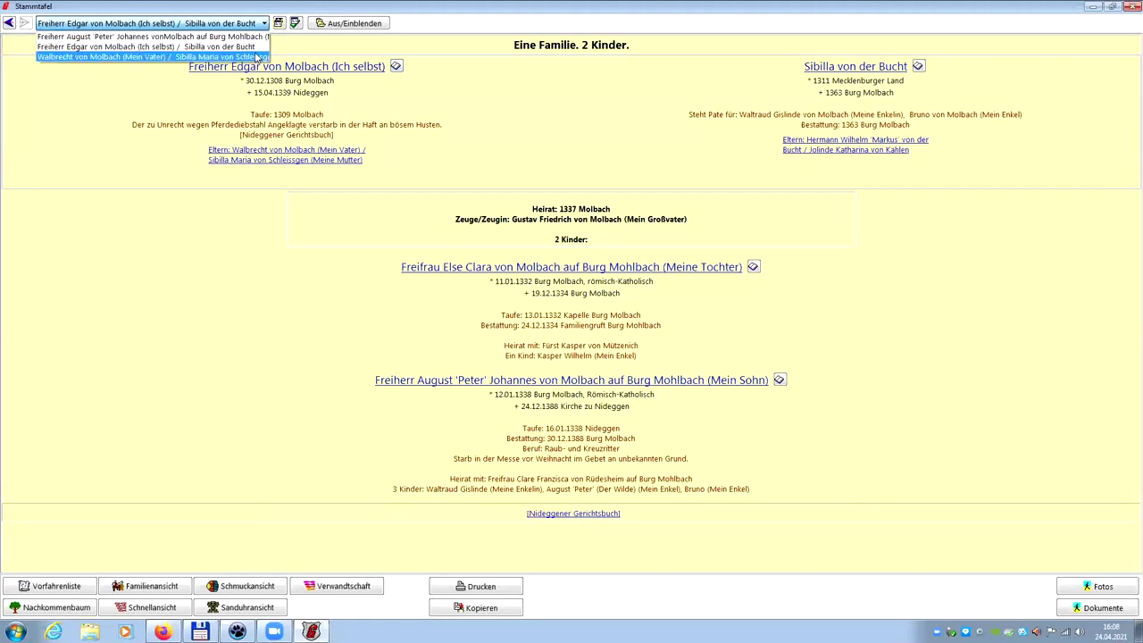
left_click(250, 38)
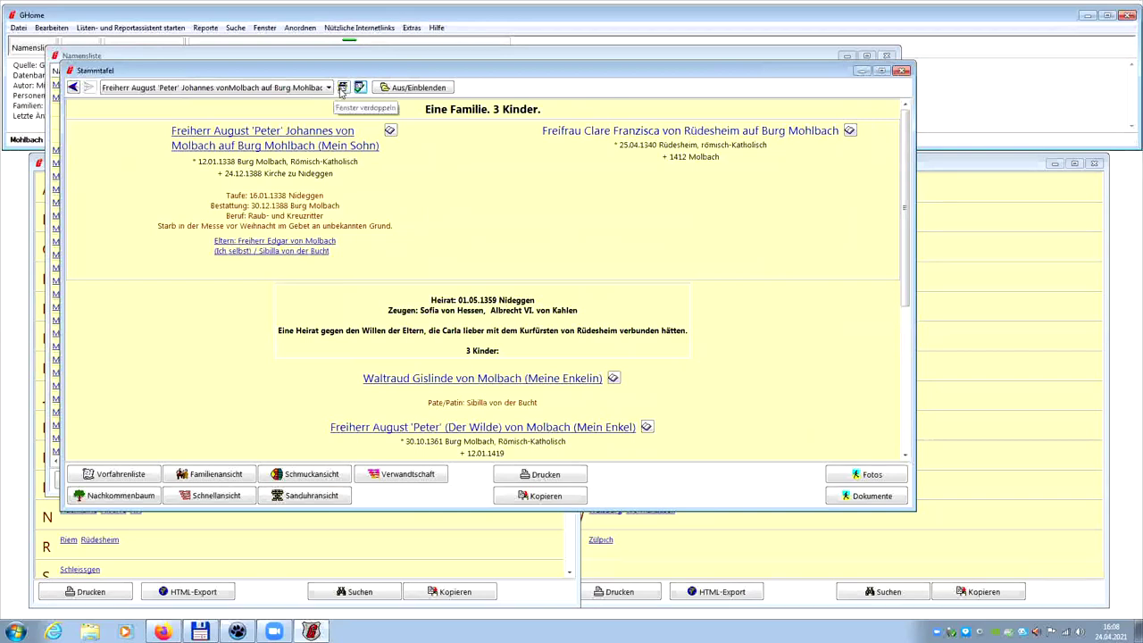
left_click(341, 89)
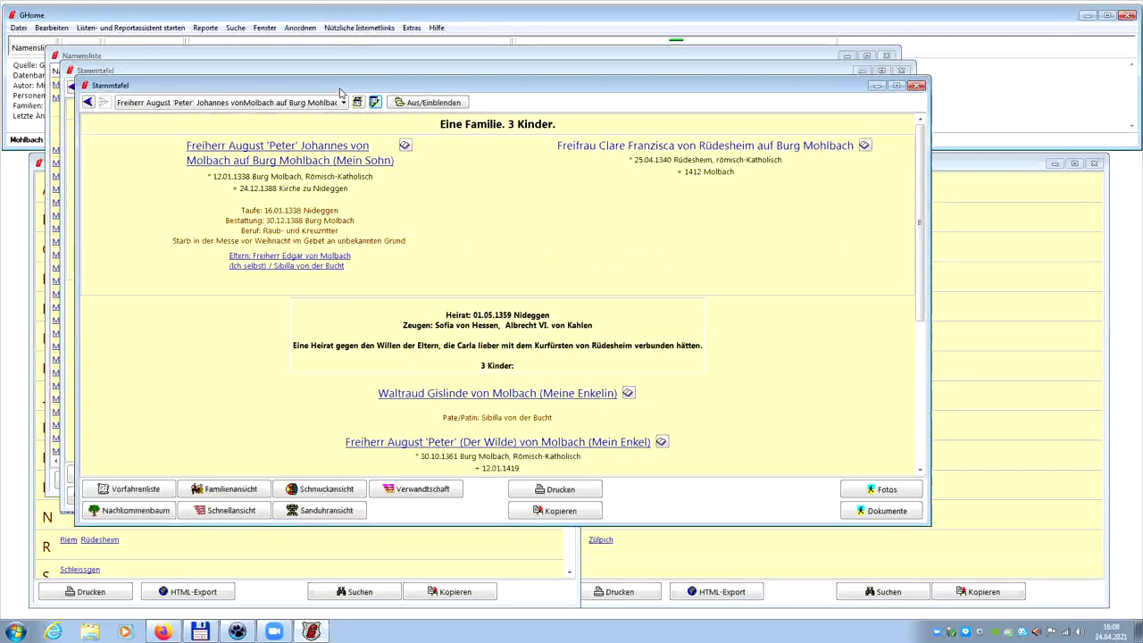
- In the duplicated family table, open the "Meine Enkelin" child's table and go back to the "Mein Sohn" family
left_click(447, 420)
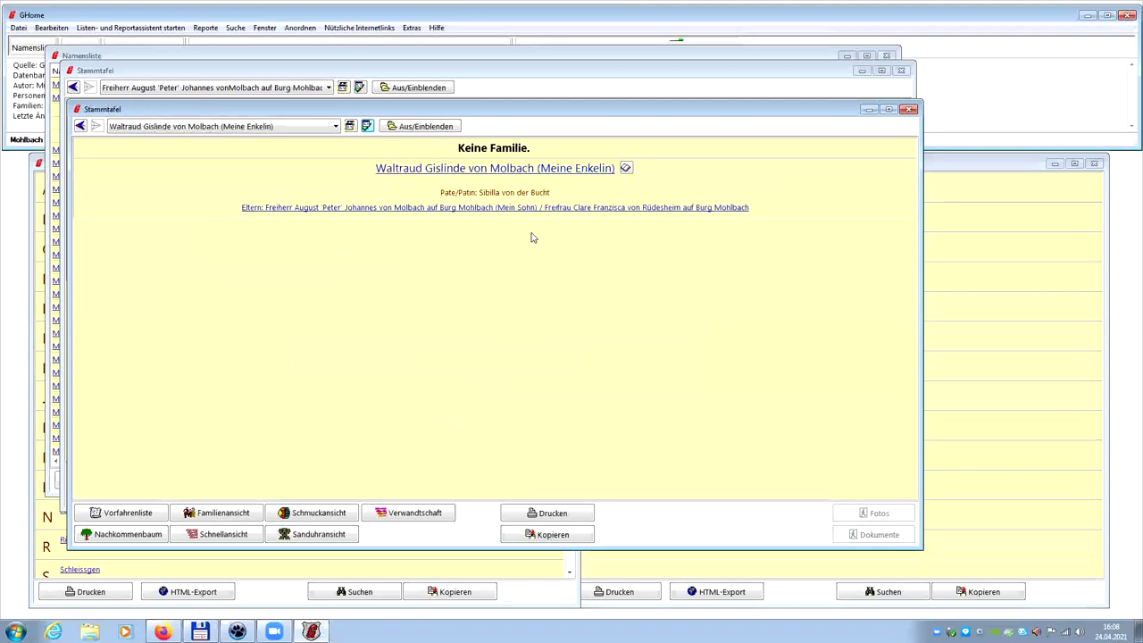
left_click(82, 127)
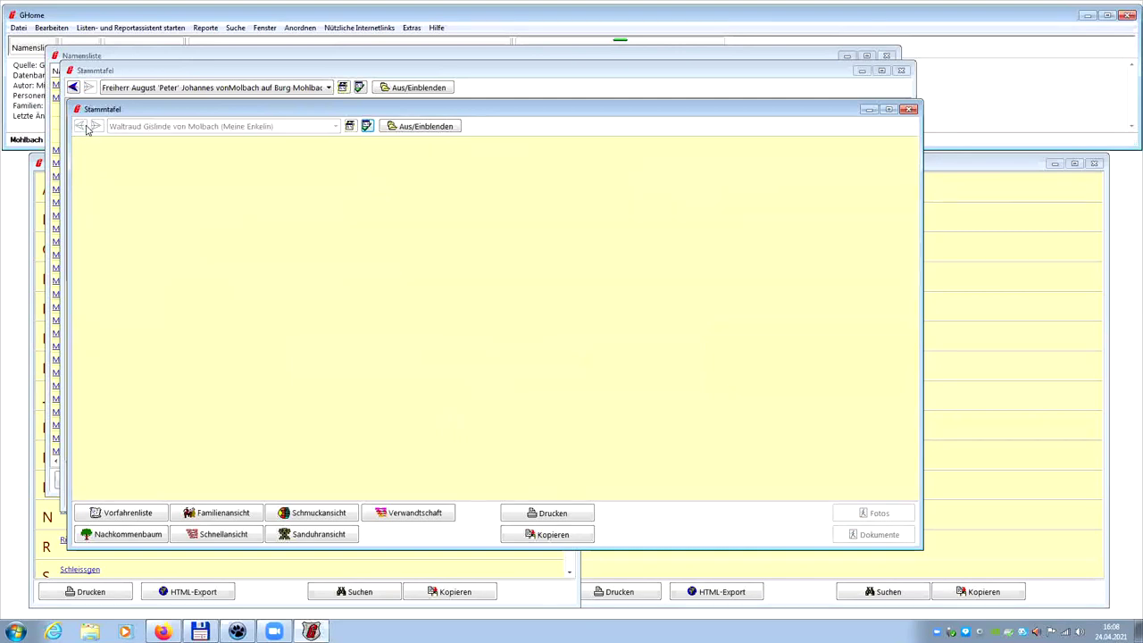
left_click(96, 129)
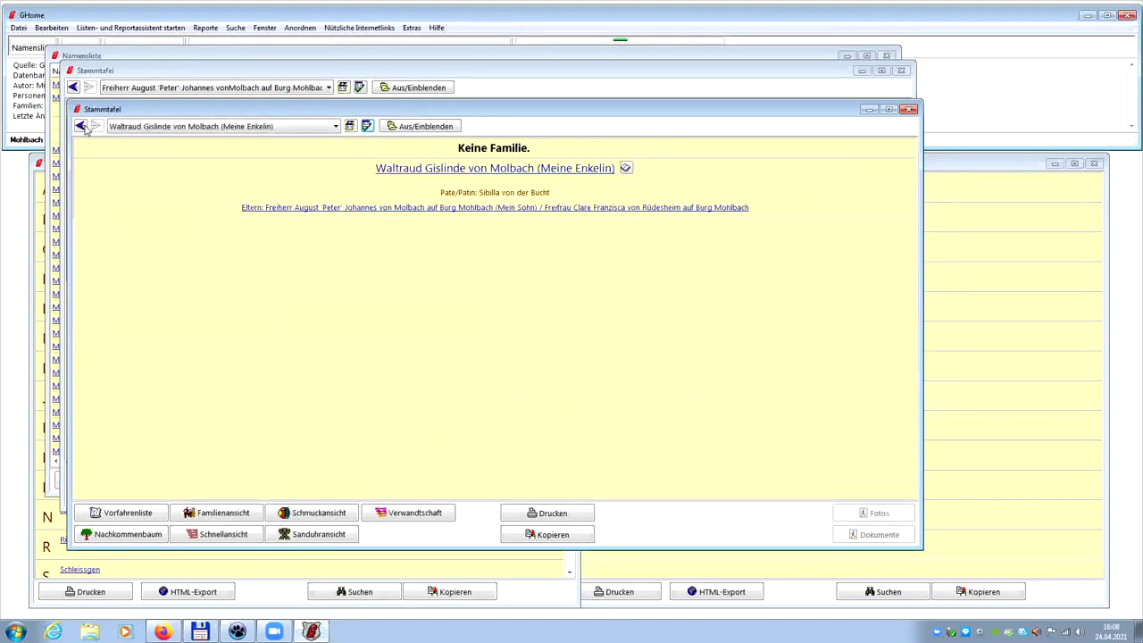
left_click(79, 128)
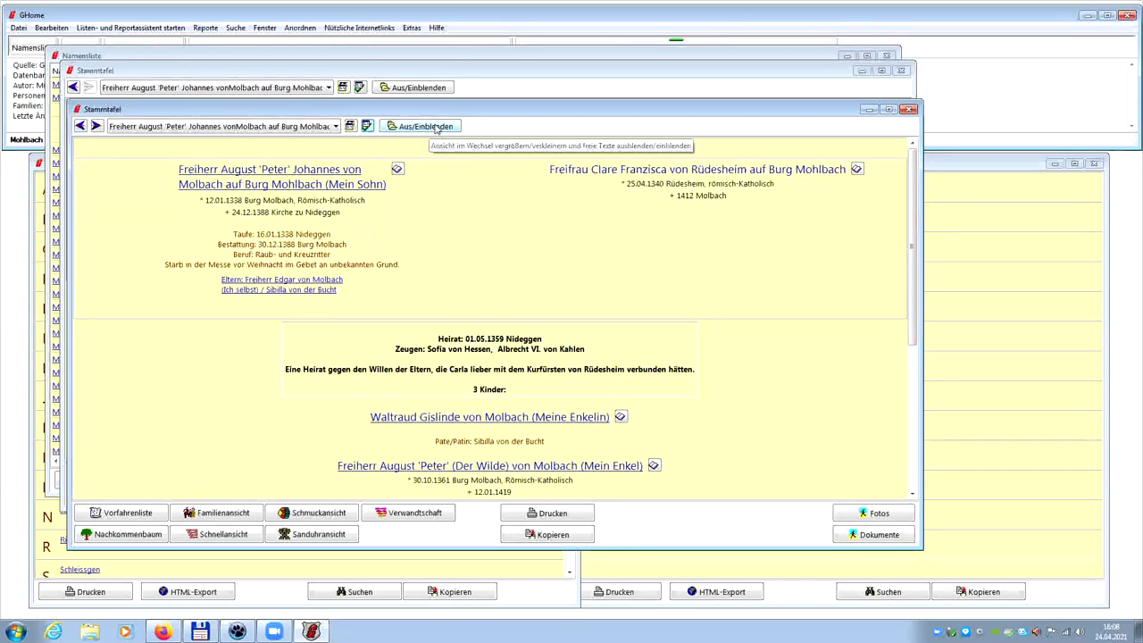
- Hide the free texts in the family table, switch to the "Ich selbst" parents' family and show the texts again
left_click(436, 128)
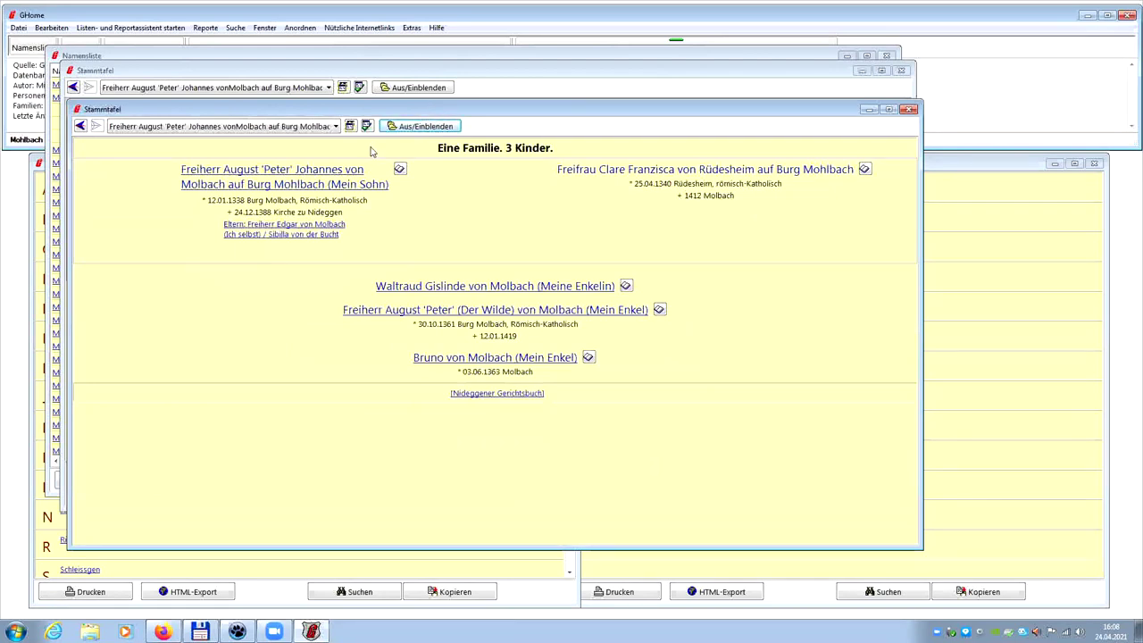
left_click(341, 171)
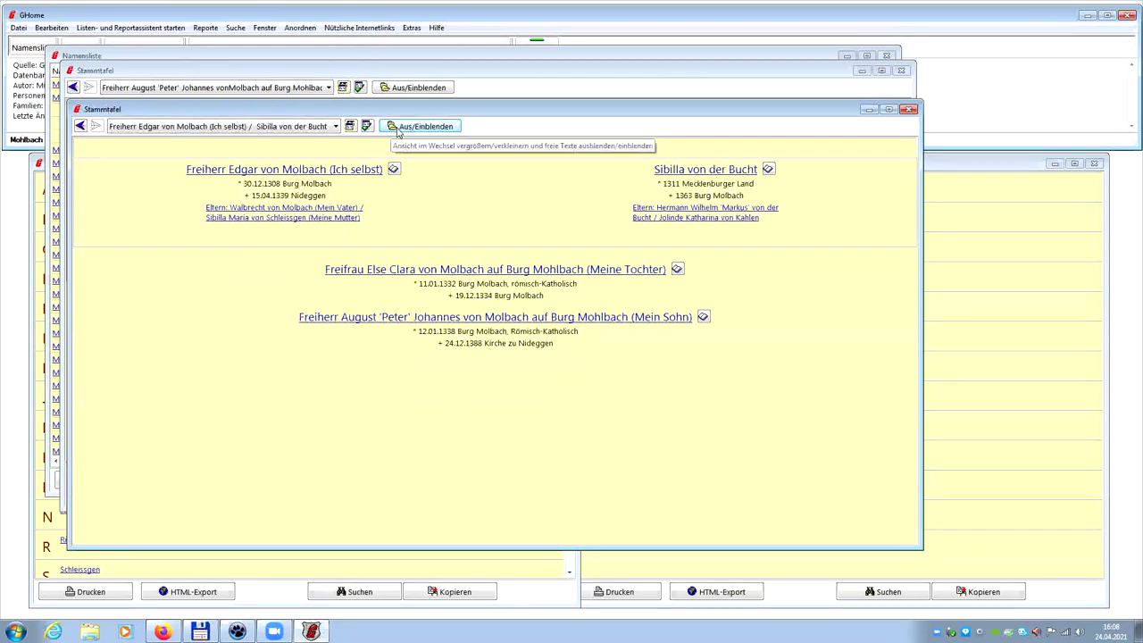
left_click(399, 129)
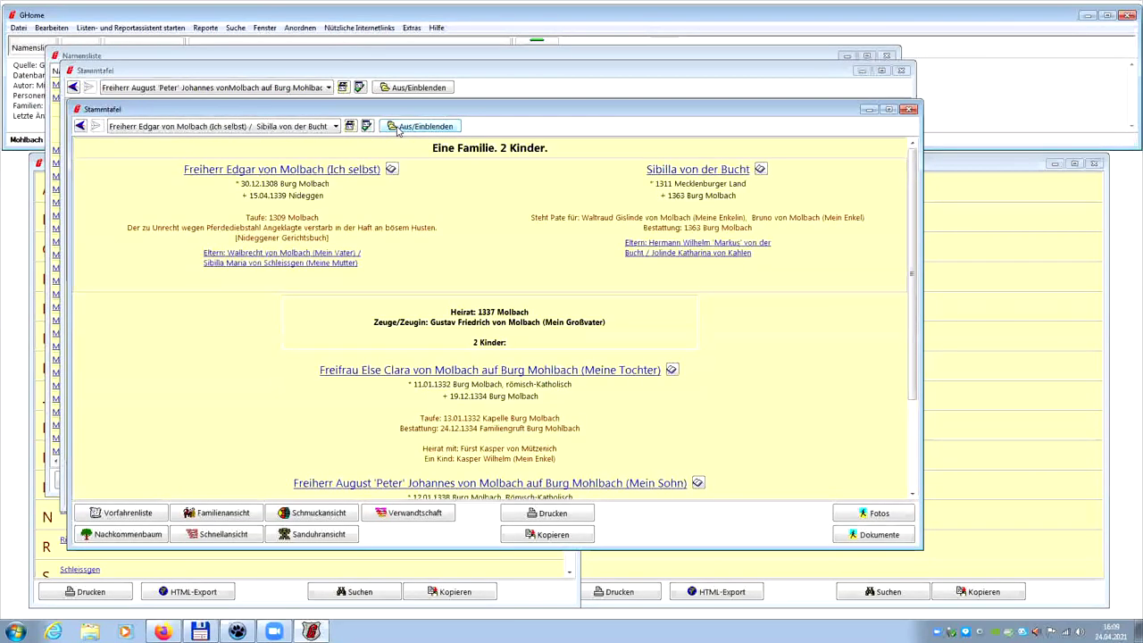
- Open the quick view of "Ich selbst" full screen, refocus it through paternal ancestors to a child of "Meine Großtante", and close it
left_click(226, 534)
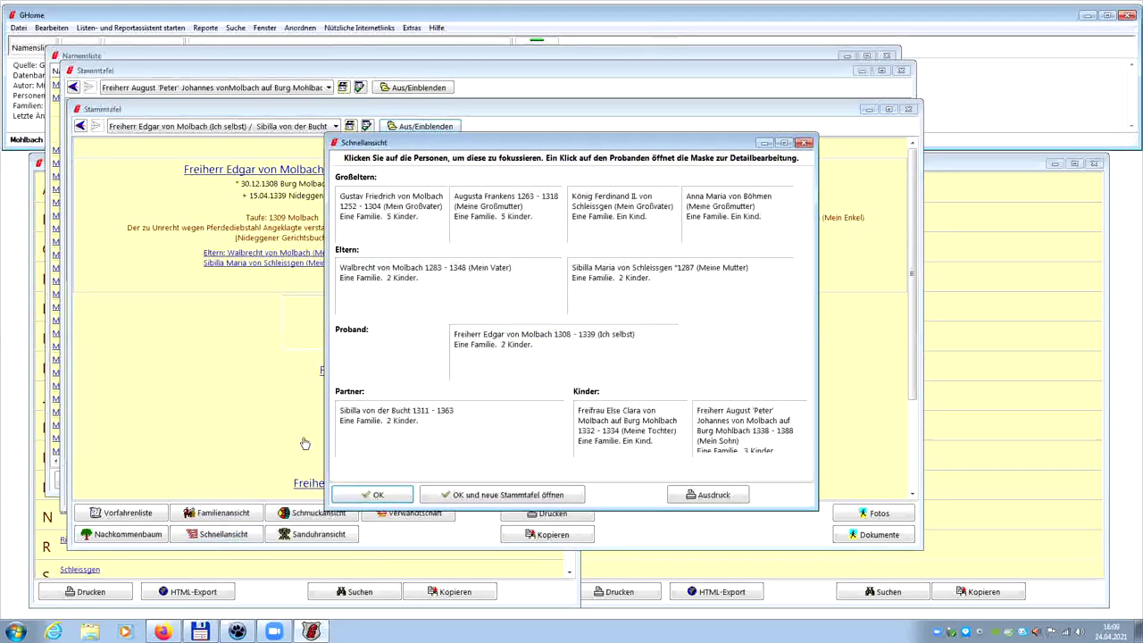
left_click(783, 143)
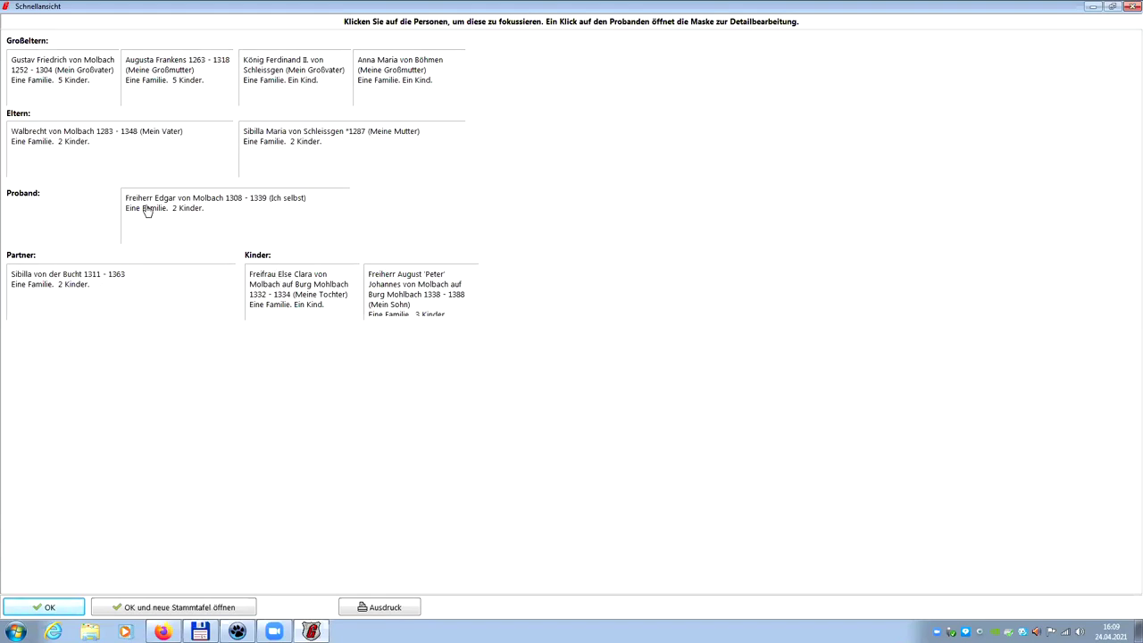
left_click(105, 144)
left_click(90, 79)
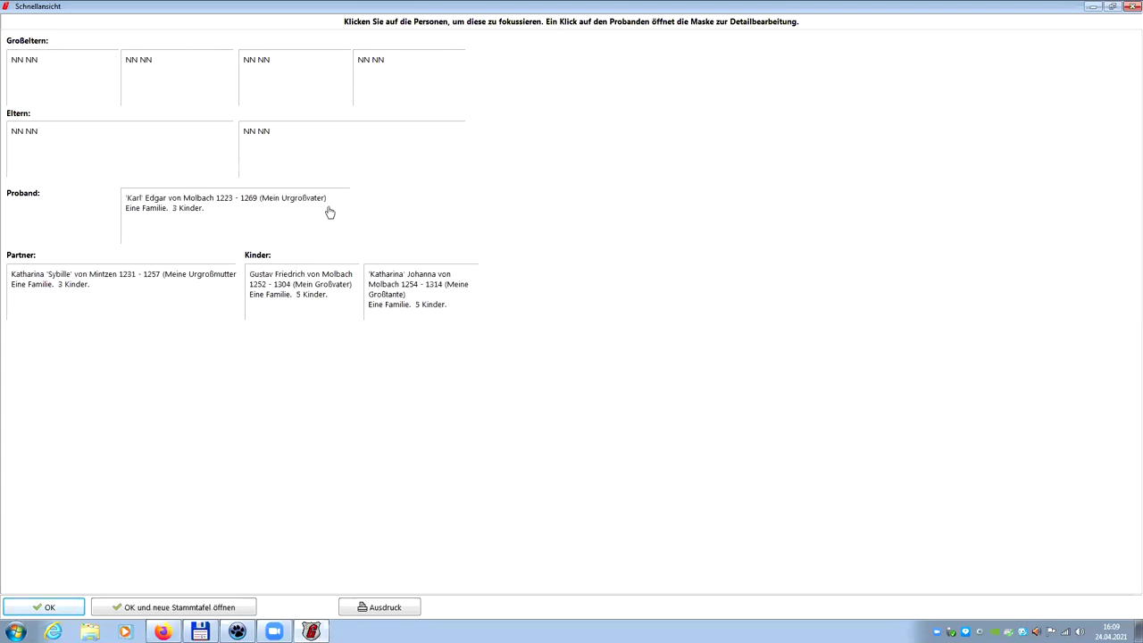
left_click(408, 289)
left_click(406, 289)
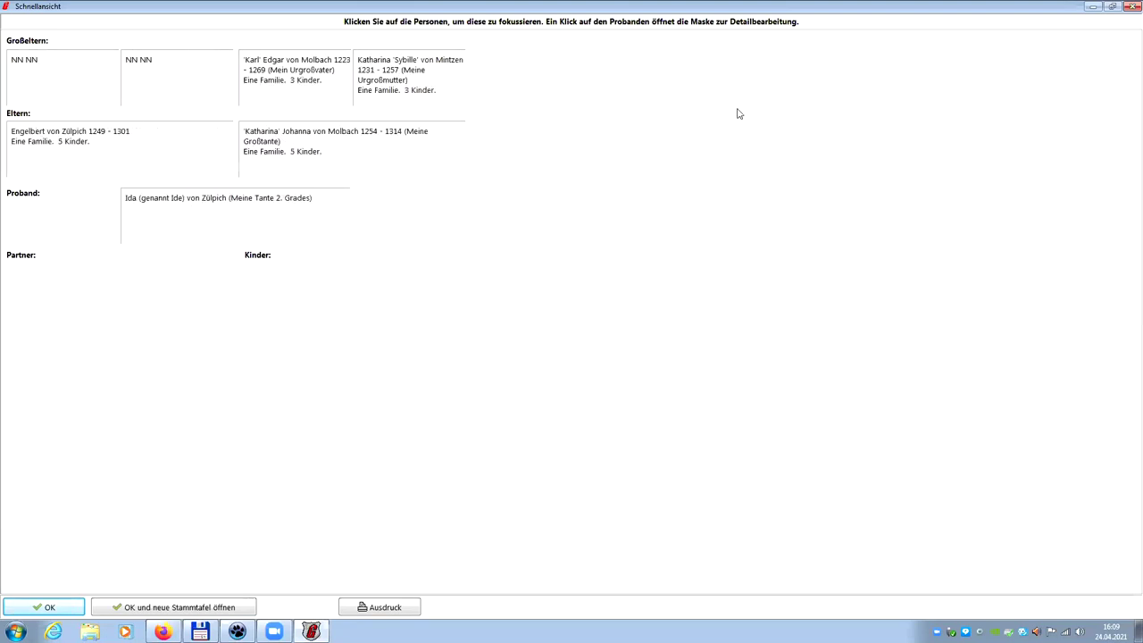
left_click(1130, 7)
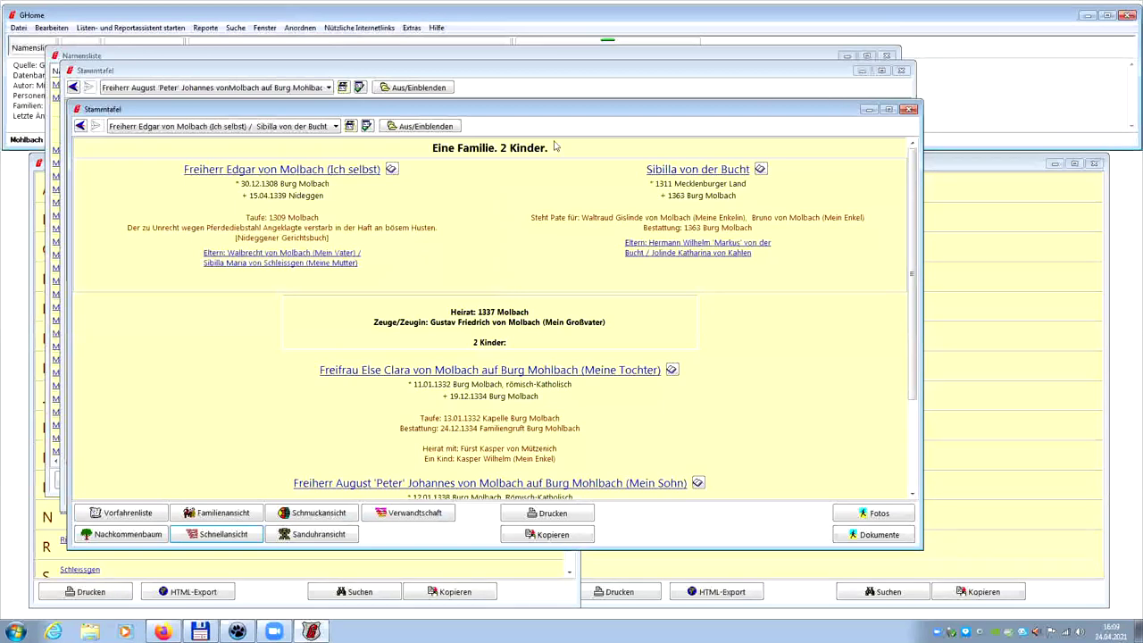
- Close the duplicated family table and bring the name list back to the front
left_click(331, 173)
left_click(909, 109)
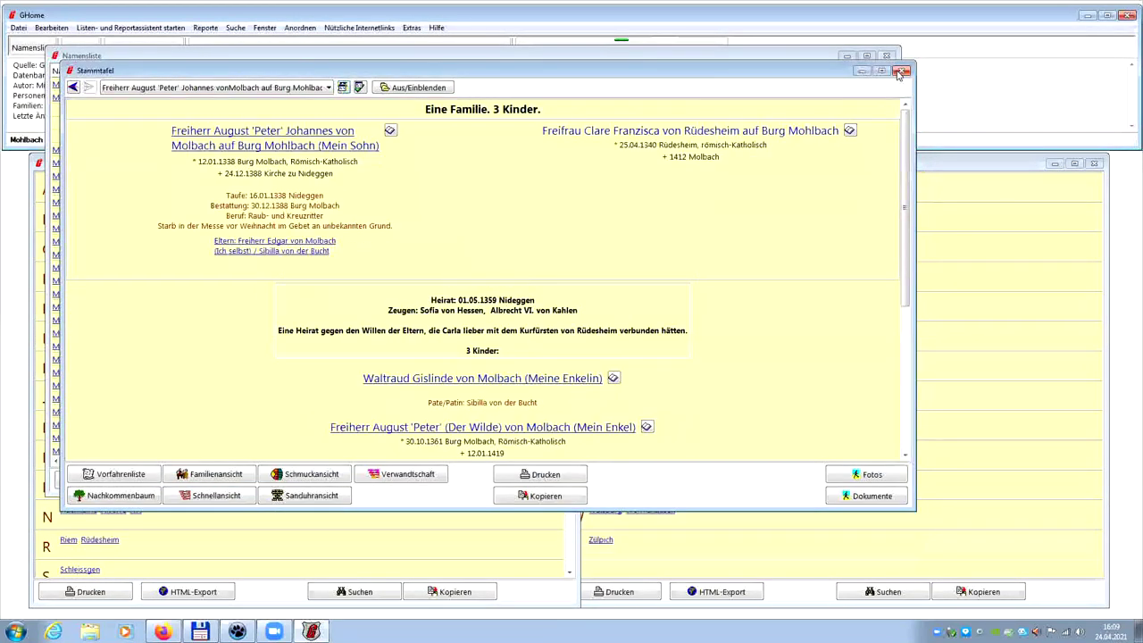
left_click(888, 58)
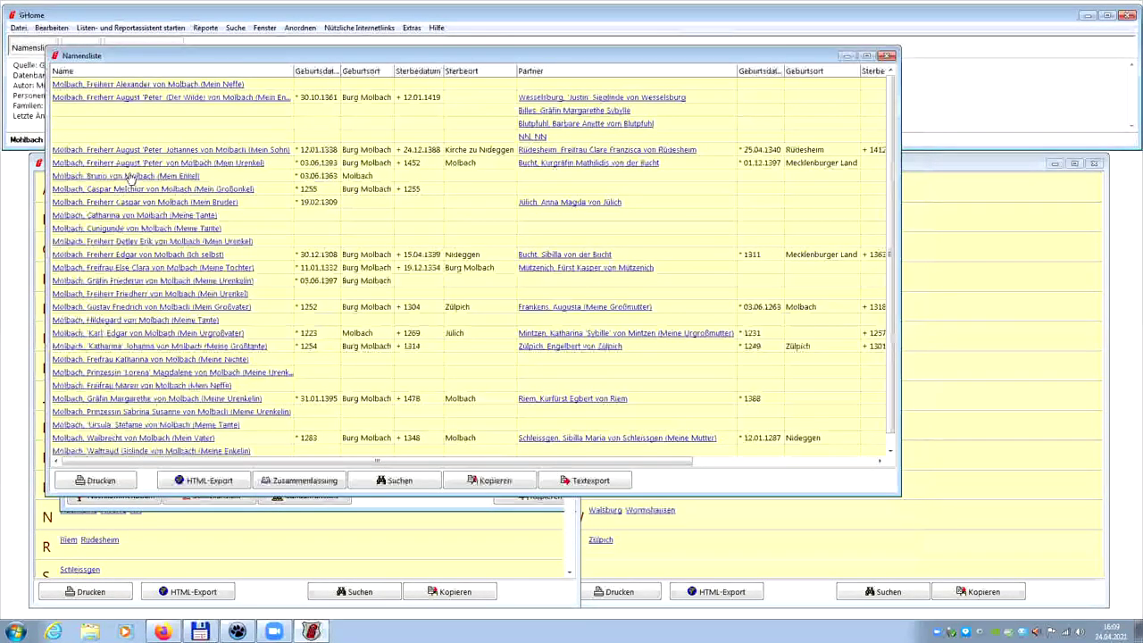
- Open the family table of the "Mein Enkel" entry with four partners and check its partners and children in the quick view
left_click(116, 100)
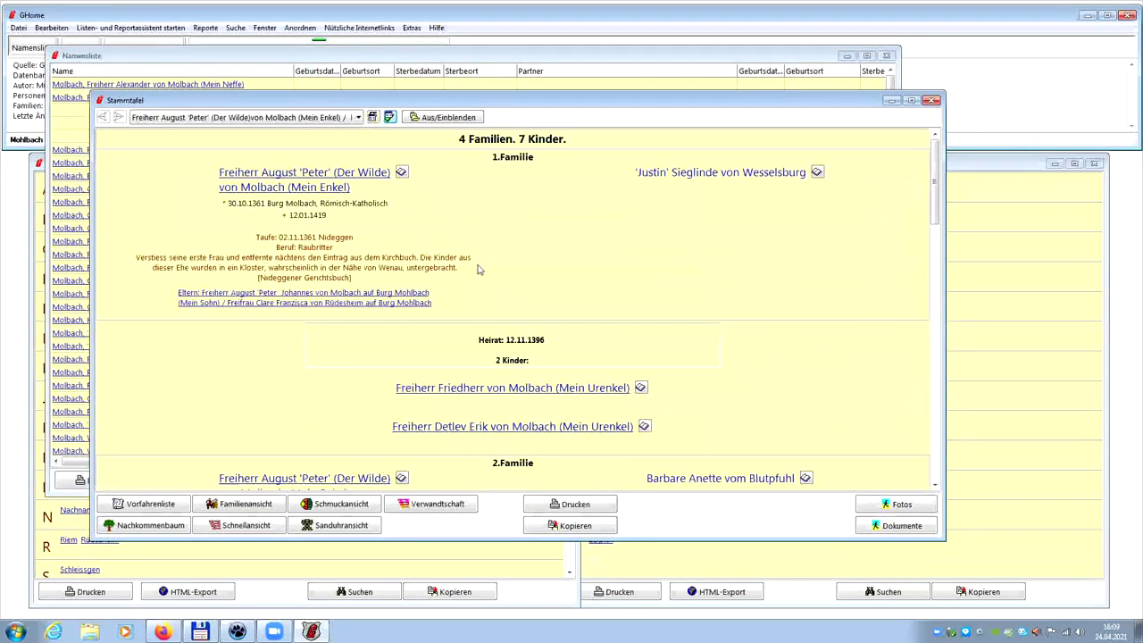
left_click(261, 526)
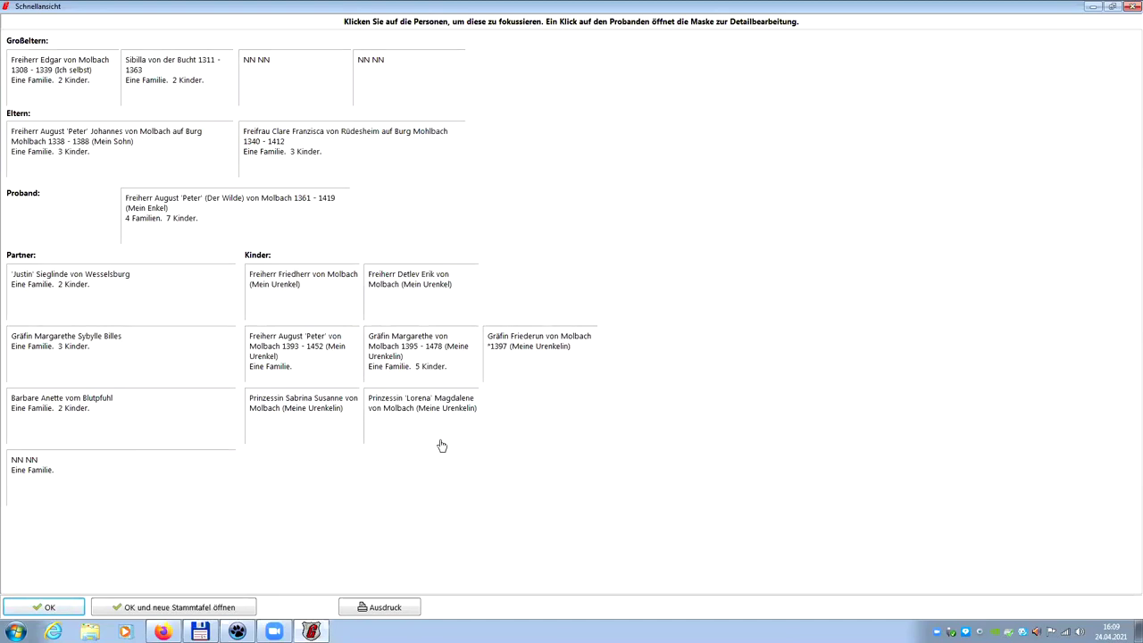
left_click(1111, 7)
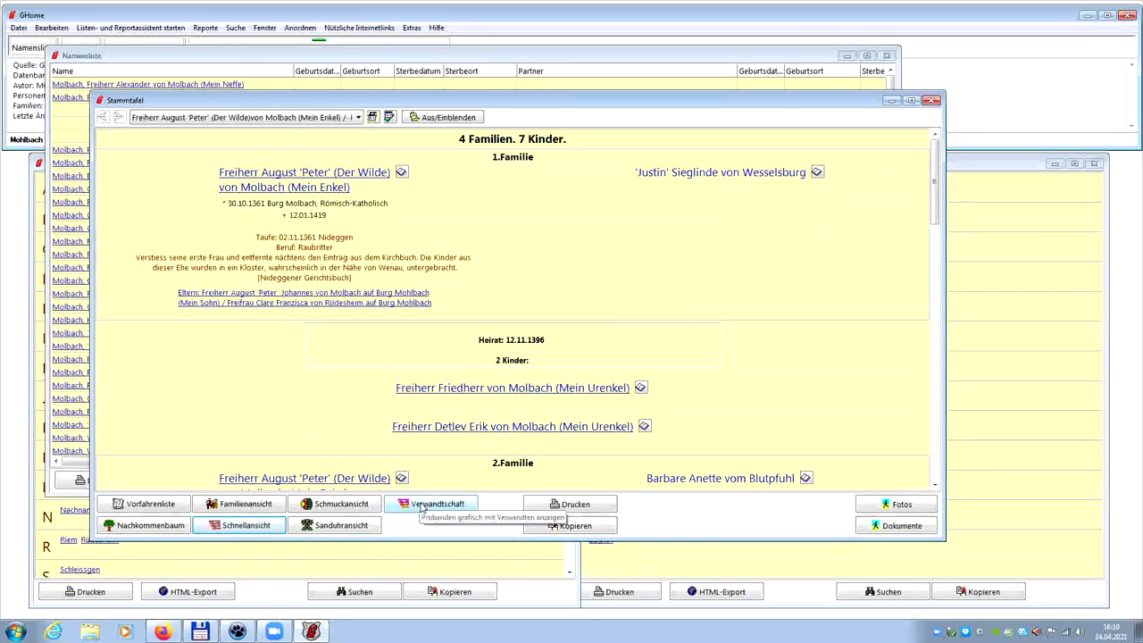
- Open the relationship view for the "Mein Enkel" person who heads the family table as the proband
left_click(422, 507)
left_click(421, 506)
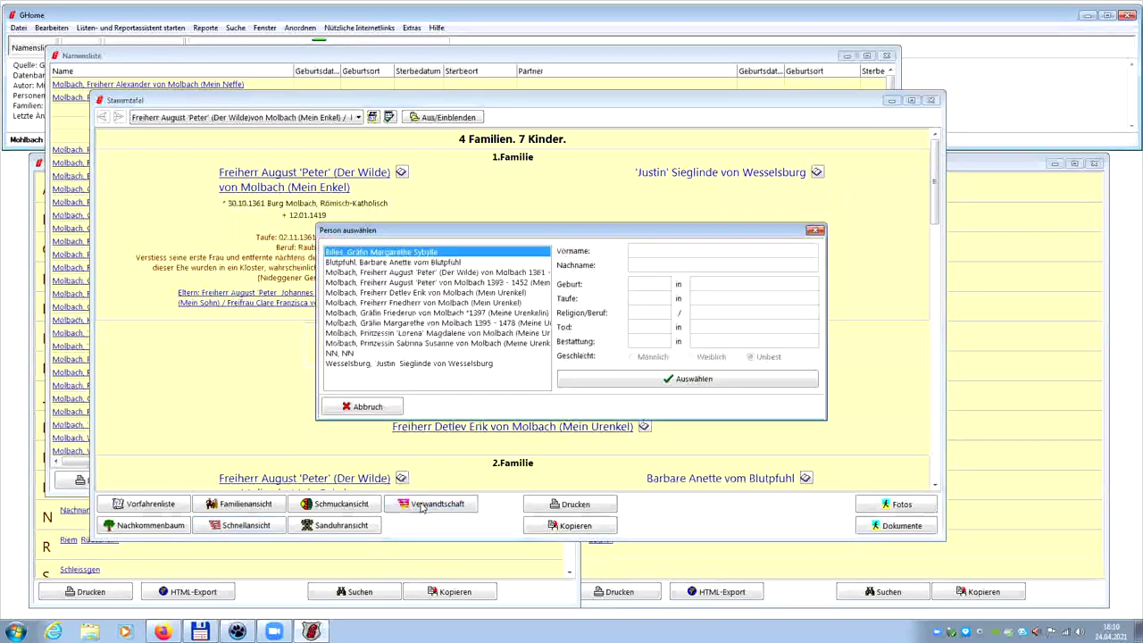
left_click(457, 272)
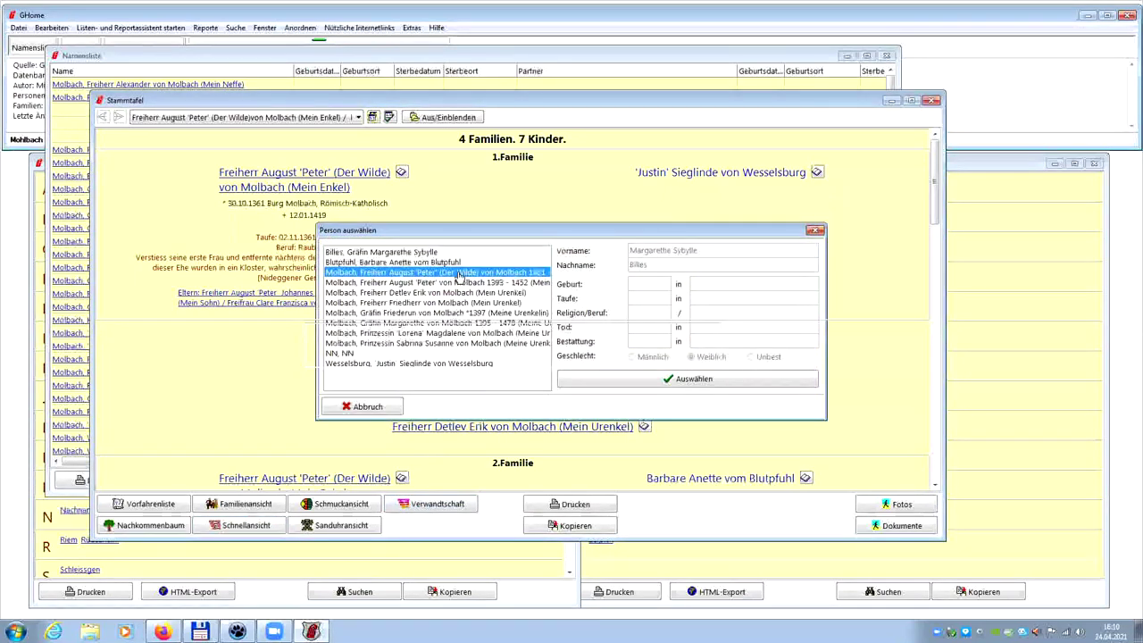
double_click(458, 272)
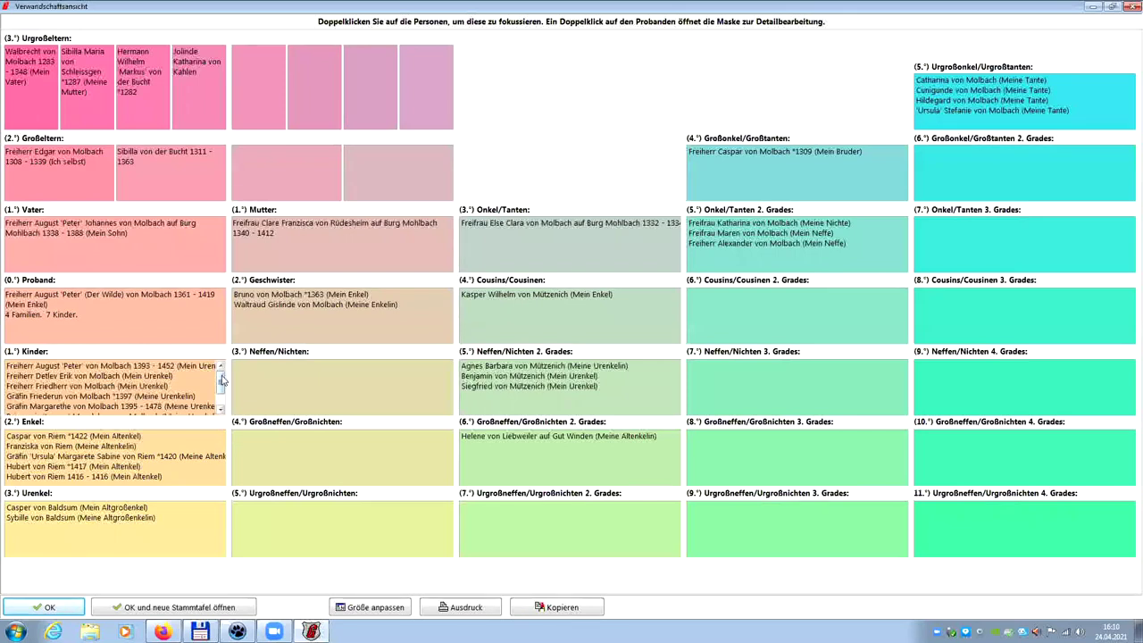
- Look through the proband's full list of children and fit the relationship view's box sizes to their contents
scroll(222, 384, "down", 2)
scroll(224, 402, "up", 2)
left_click(221, 410)
left_click(221, 410)
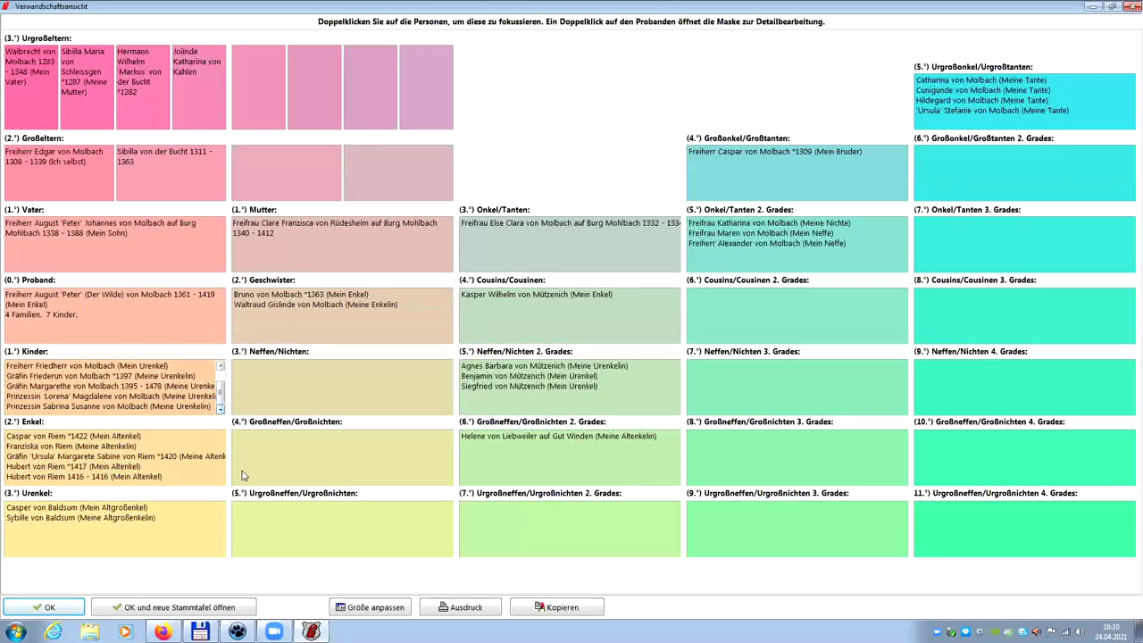
left_click(370, 607)
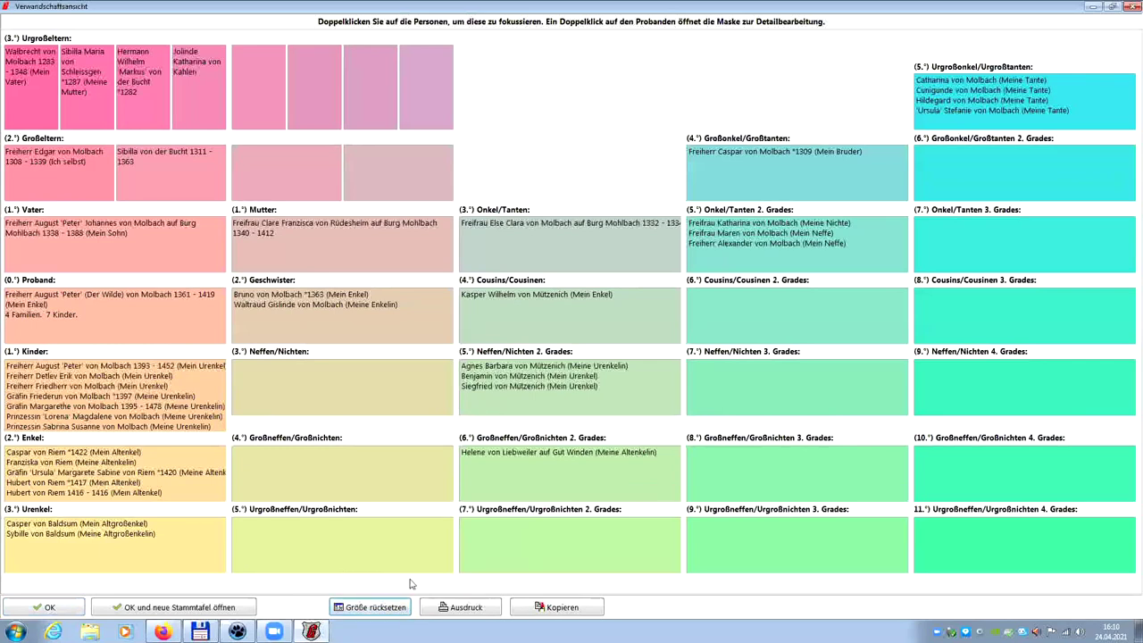
- Copy the relationship view's contents and close the view to return to the family table
left_click(538, 606)
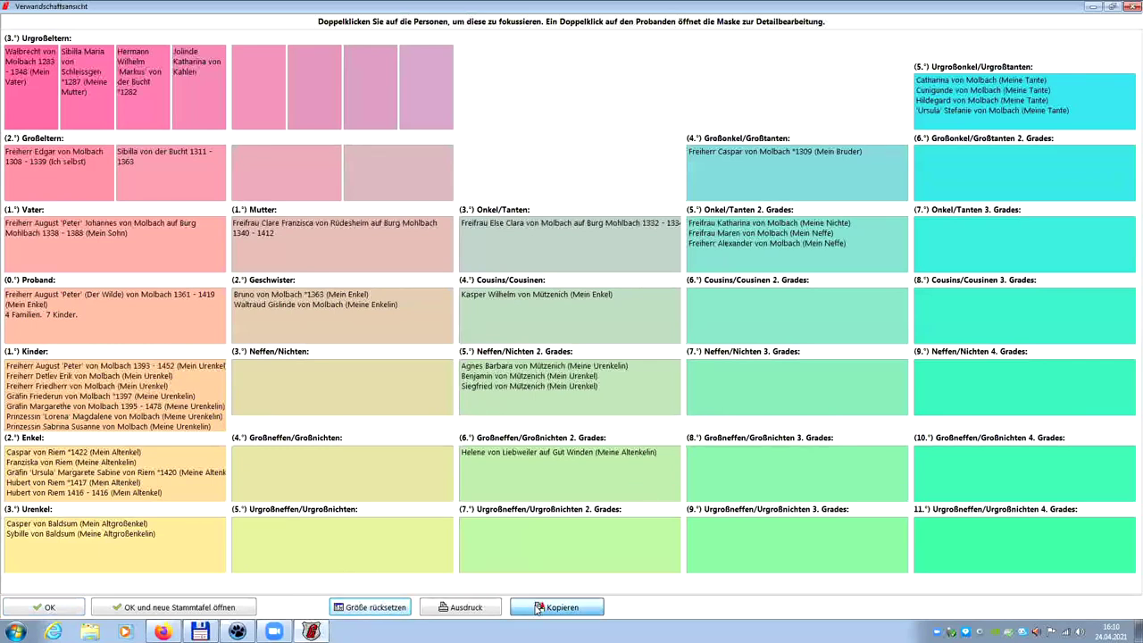
left_click(551, 361)
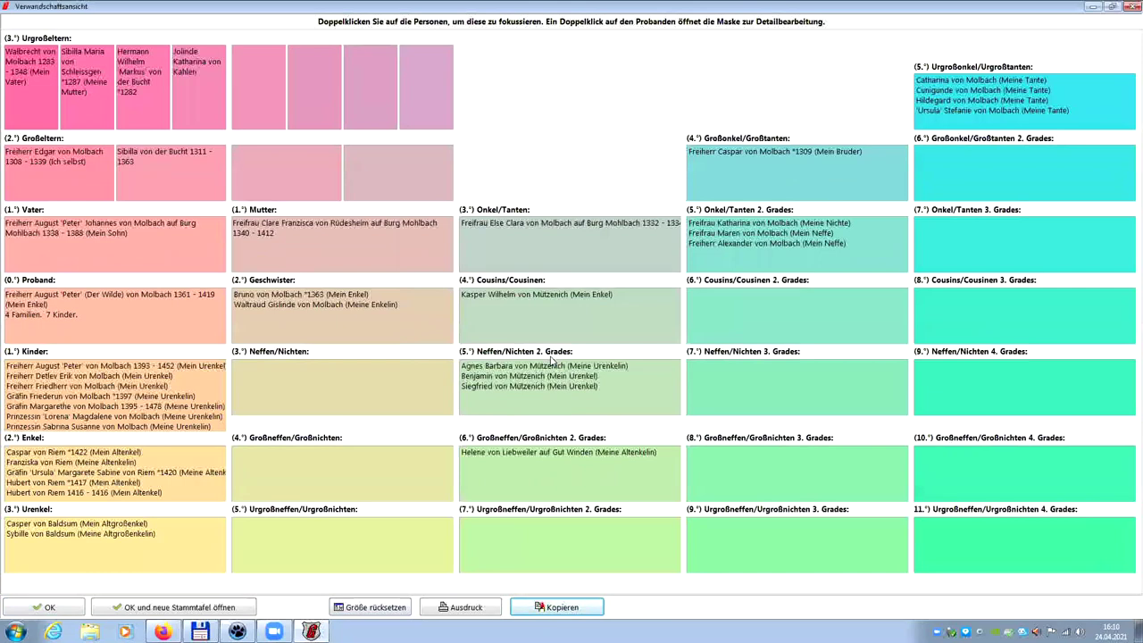
left_click(67, 607)
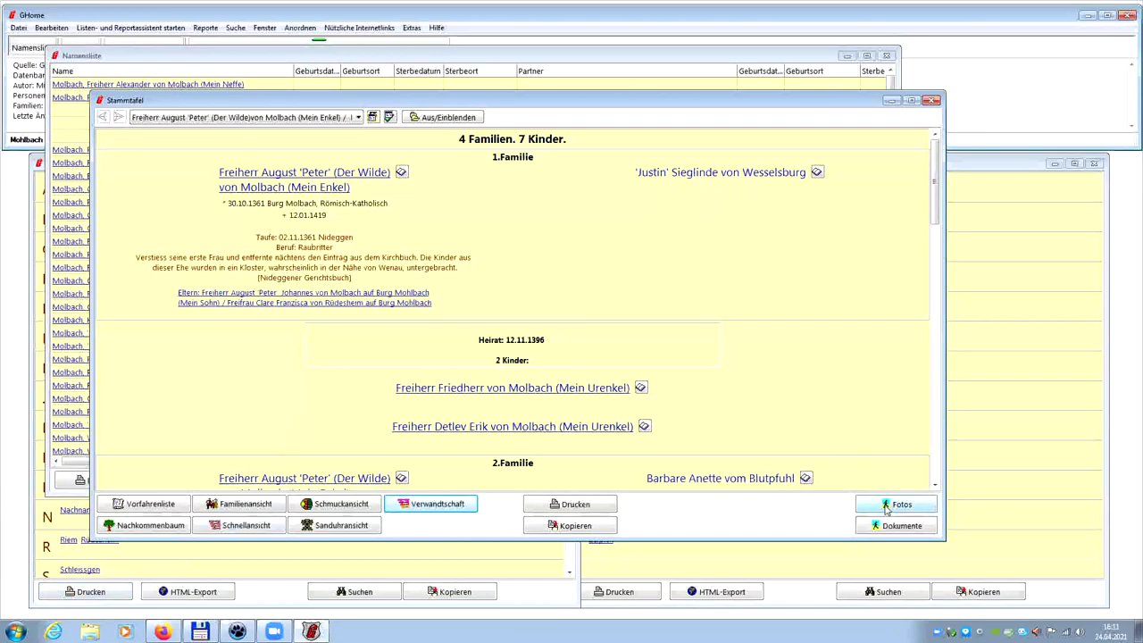
- View the photos linked to the four-family table and look through its further families
left_click(901, 505)
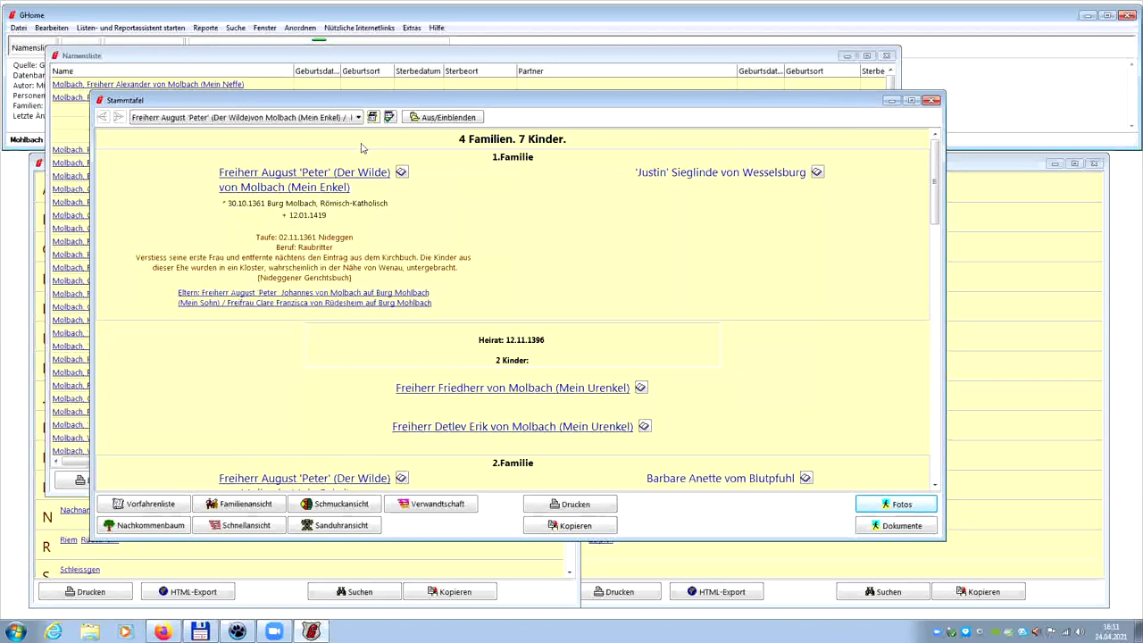
scroll(553, 265, "down", 10)
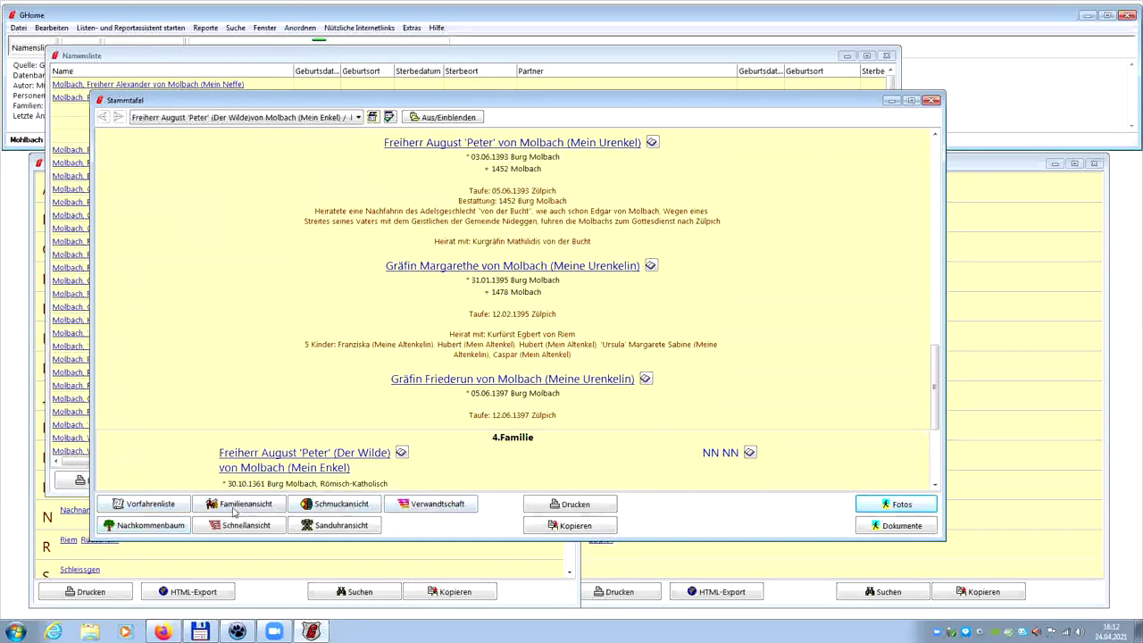
- Open the Kekulé ancestor list for this family, look through its generations for each partner, and close the list
left_click(150, 503)
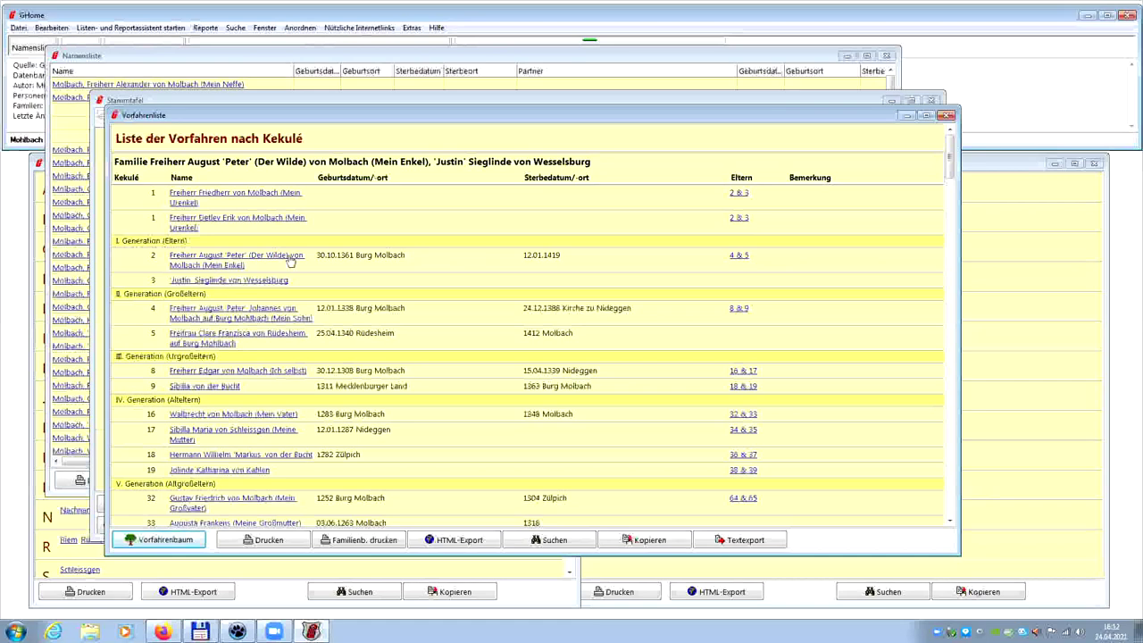
scroll(299, 335, "down", 5)
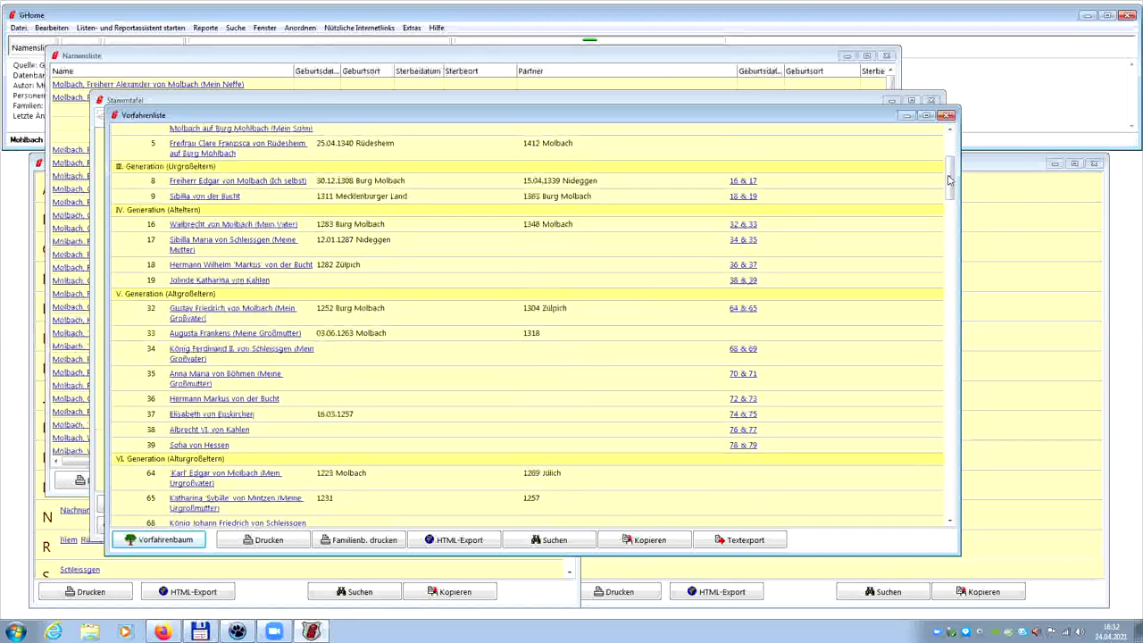
scroll(951, 182, "down", 7)
scroll(958, 209, "down", 5)
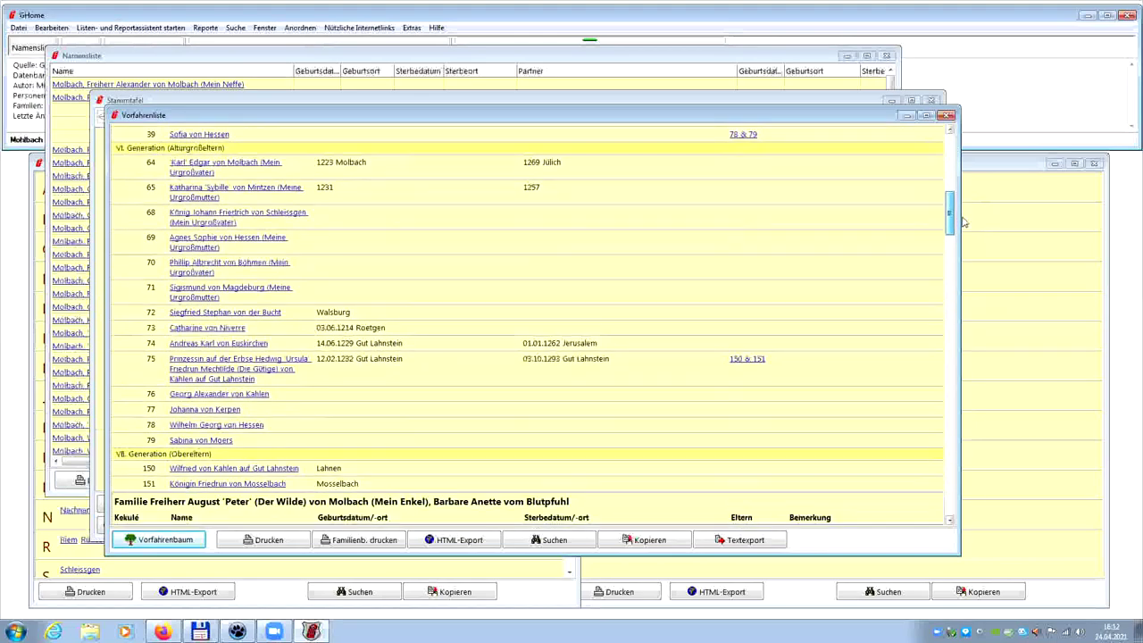
scroll(969, 249, "down", 6)
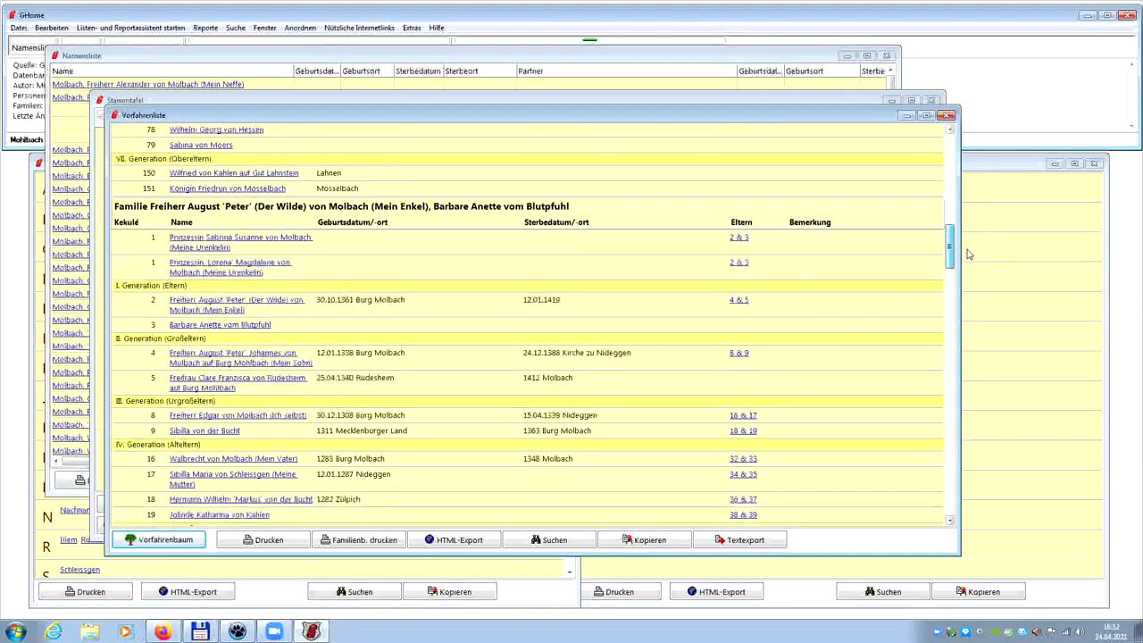
scroll(963, 336, "down", 10)
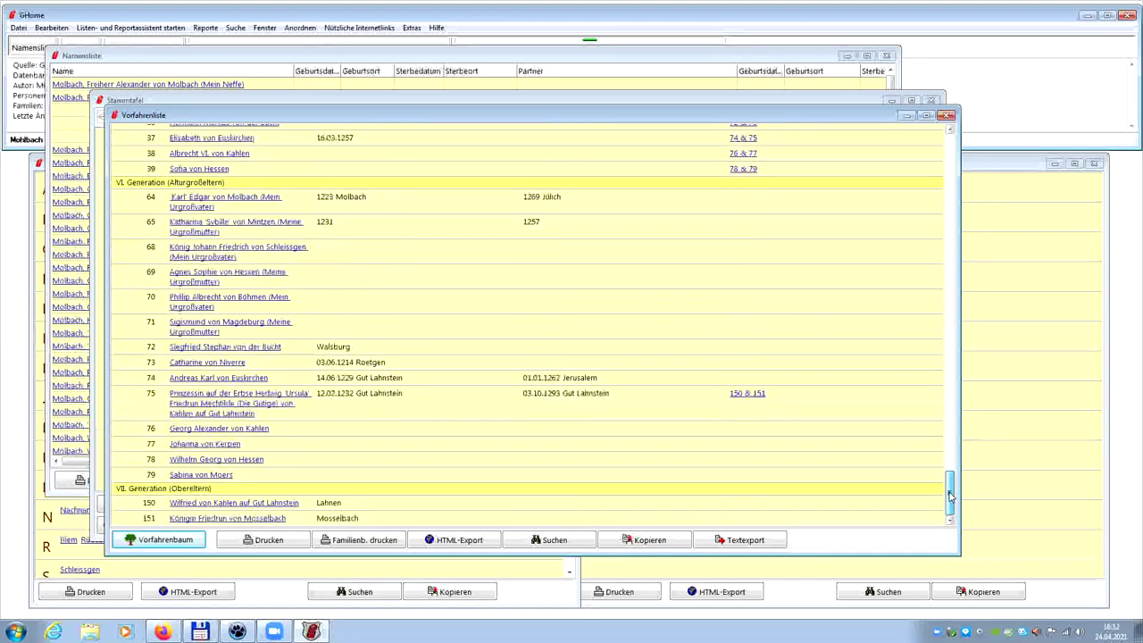
left_click_drag(950, 496, 950, 234)
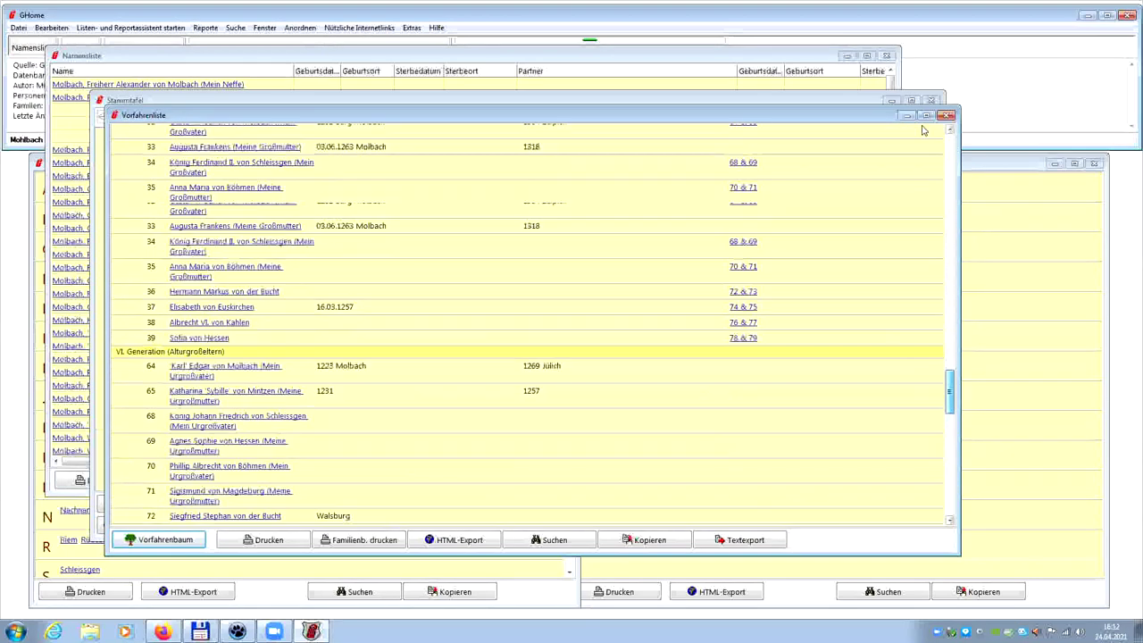
left_click_drag(925, 105, 925, 109)
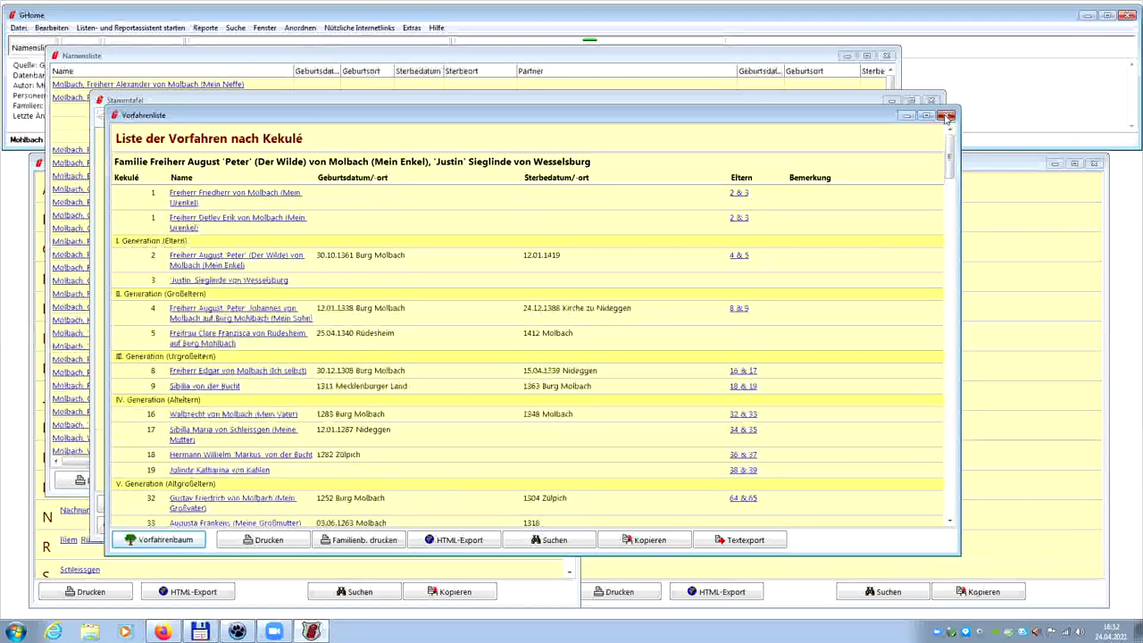
left_click(947, 116)
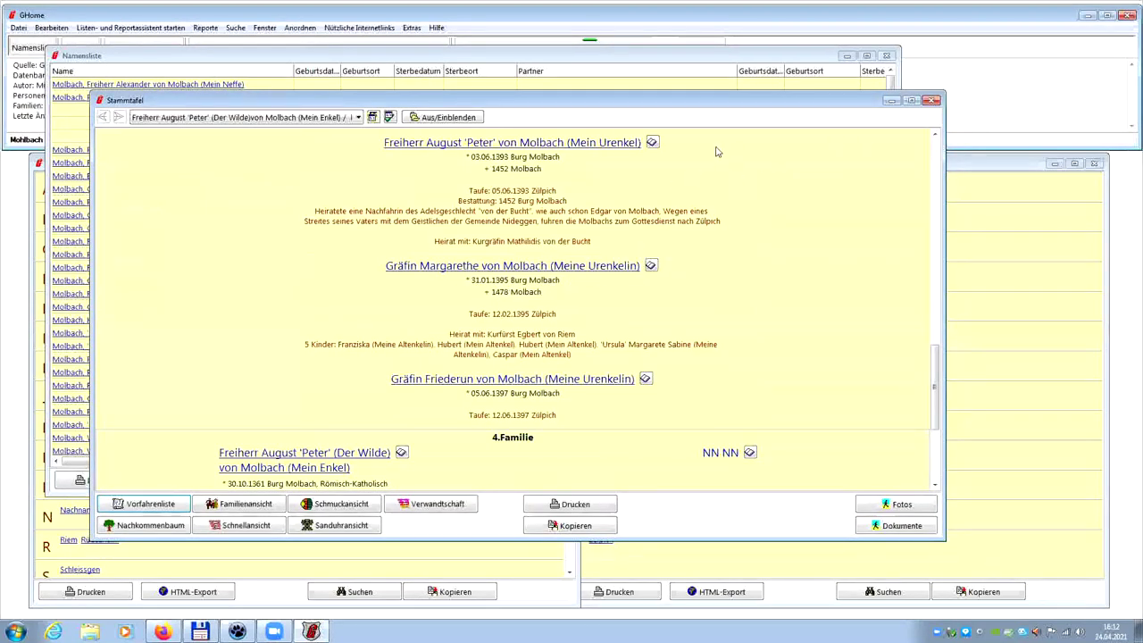
- Inspect the prepared family book pages from the "Ich selbst" ancestor list and close the print selection without printing
left_click(149, 533)
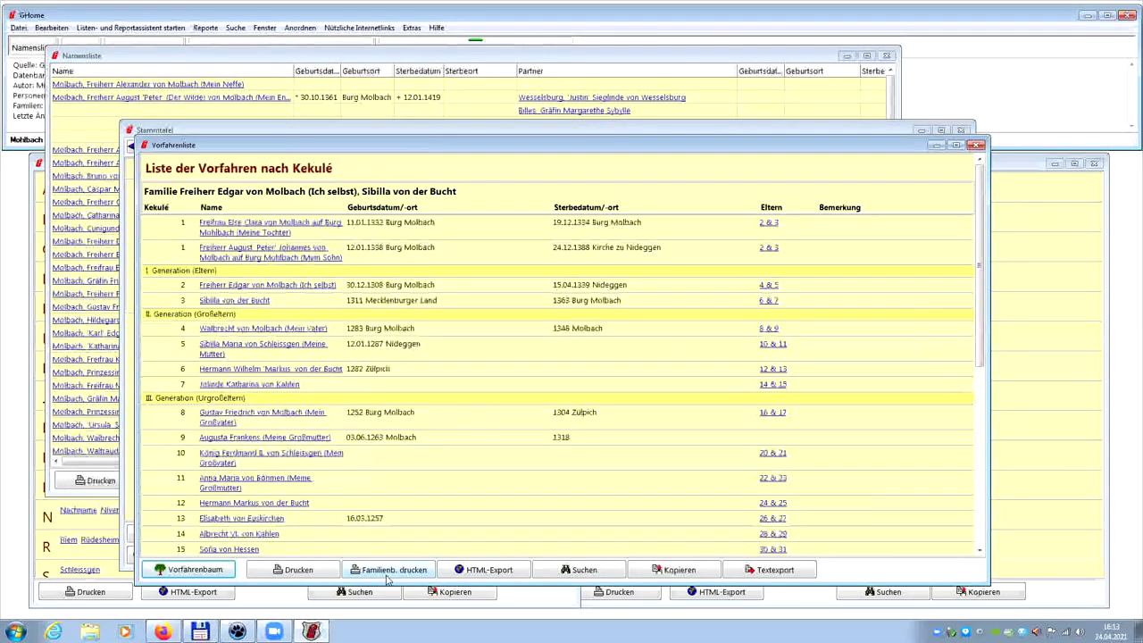
left_click(387, 578)
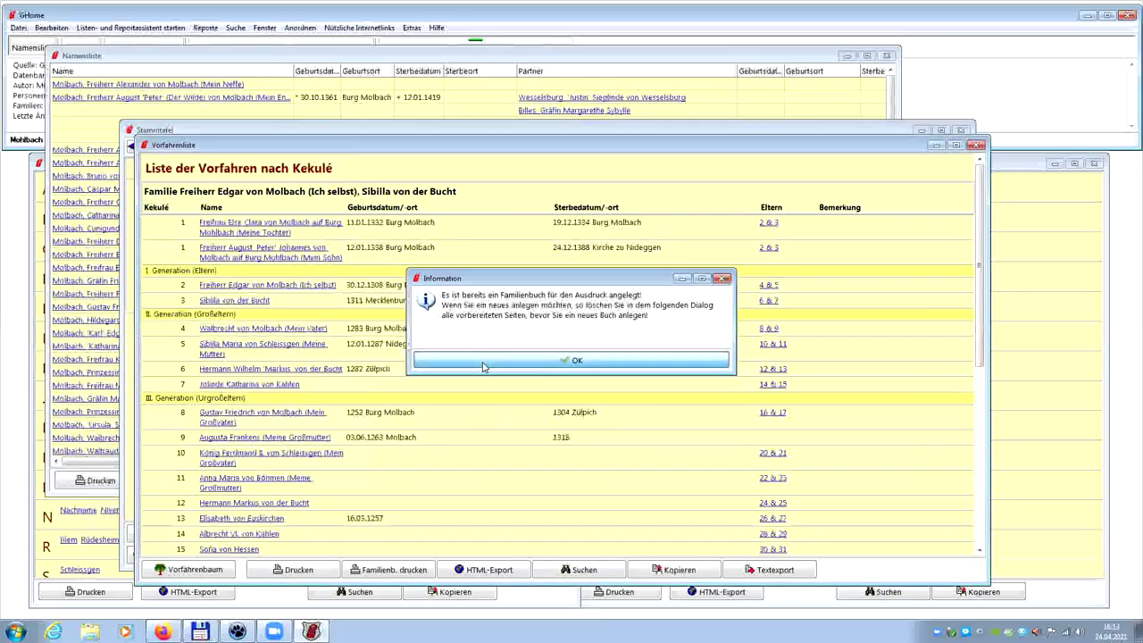
left_click(579, 360)
left_click(426, 269)
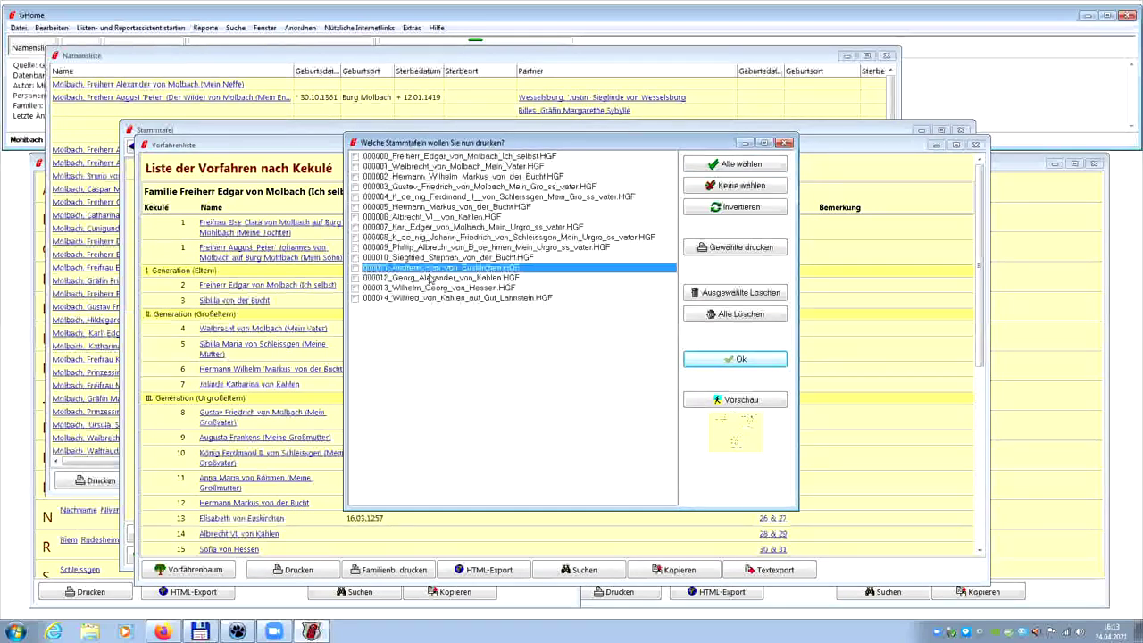
left_click(784, 143)
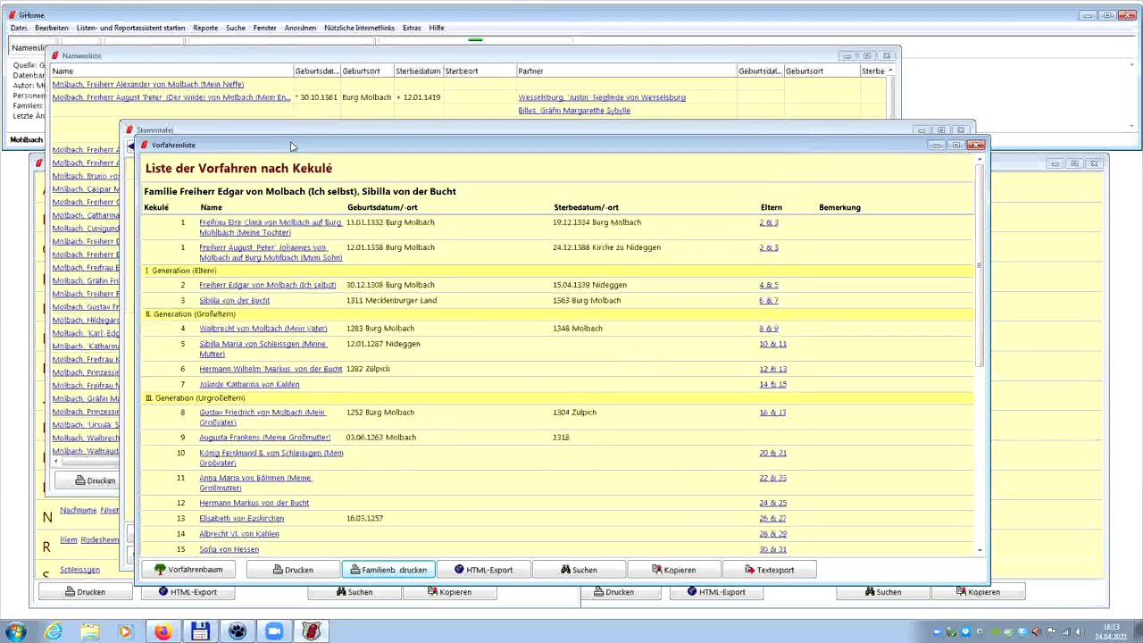
- Set the ancestor list aside and open the "Ich selbst" couple's descendant tree in a maximized window
left_click_drag(292, 145, 566, 84)
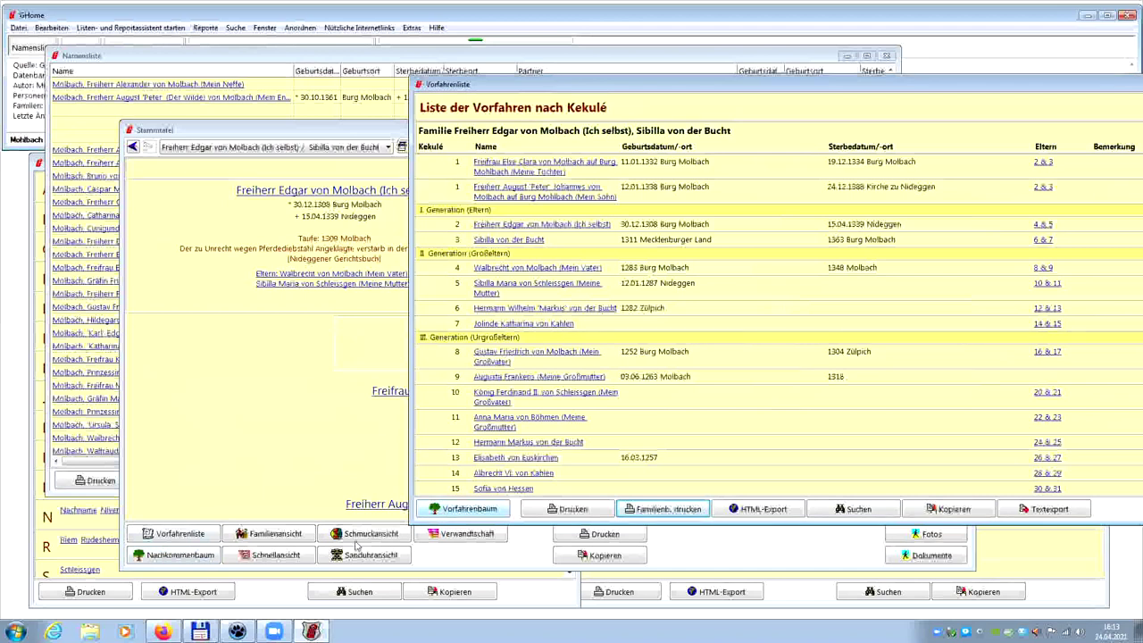
left_click(187, 555)
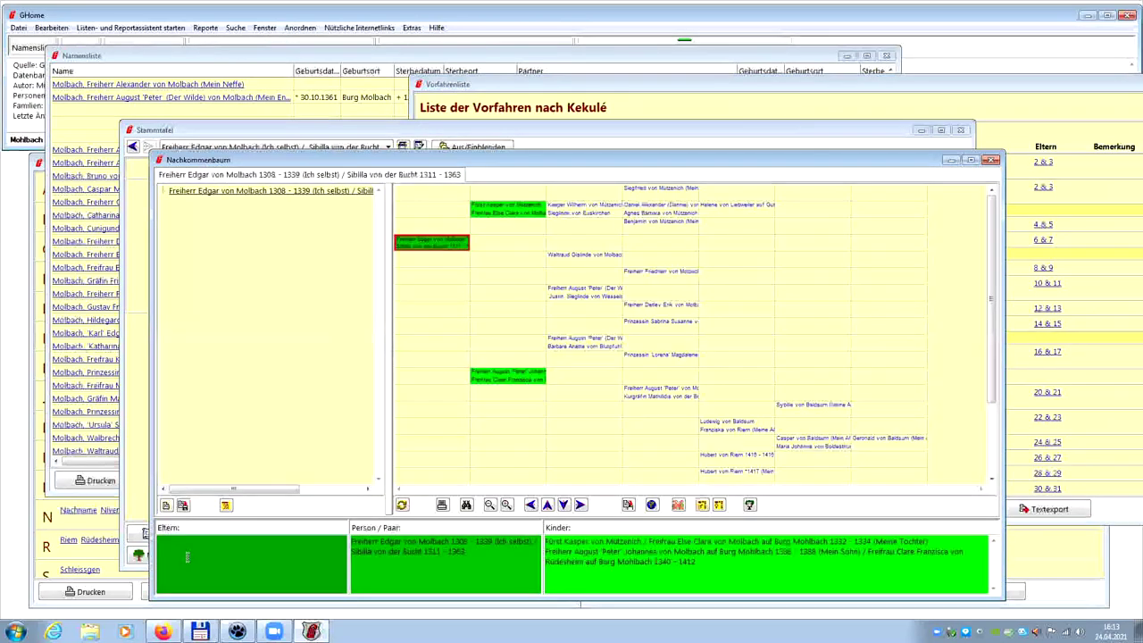
left_click(972, 160)
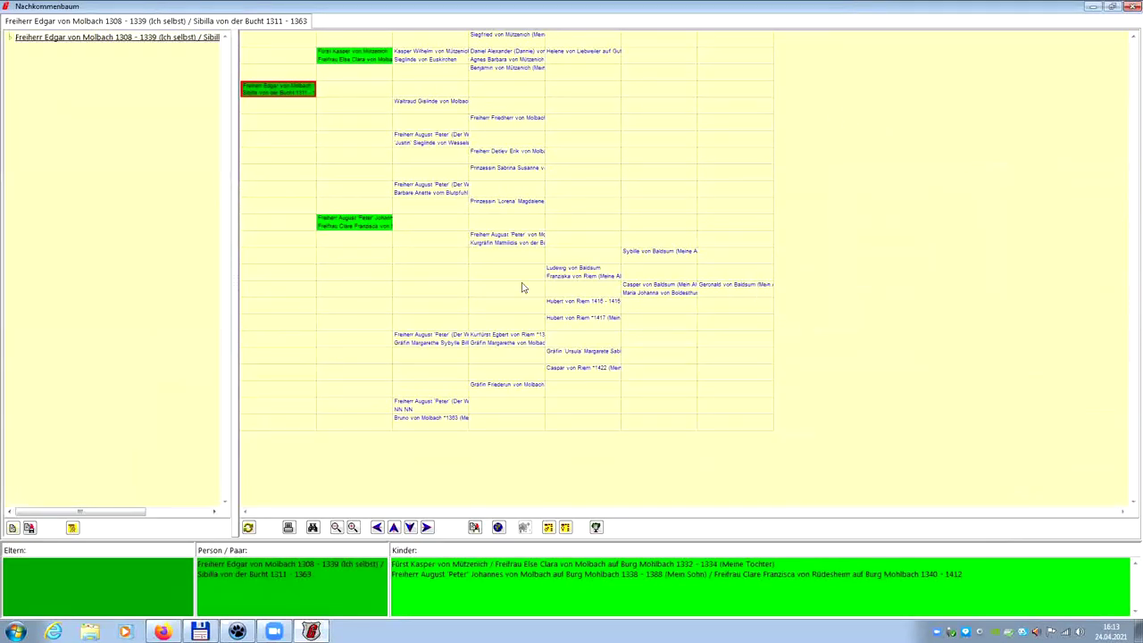
- Trace the descendant tree down to the "Mein Alturgroßenkel" entry, check that person's family table, and close the table
left_click(348, 229)
left_click(421, 189)
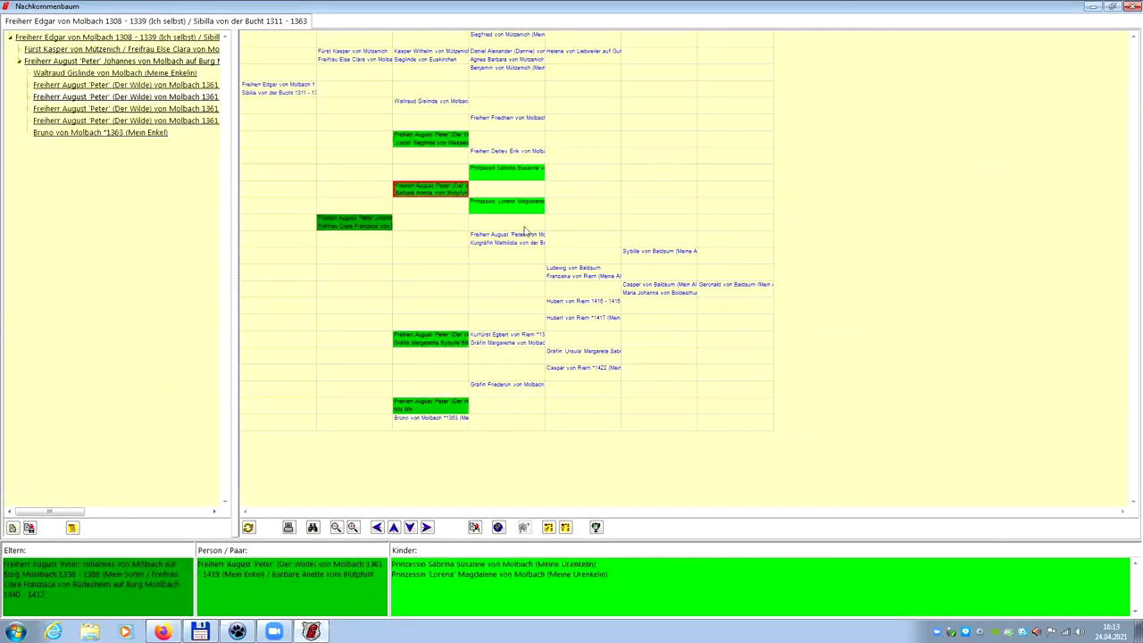
left_click(518, 205)
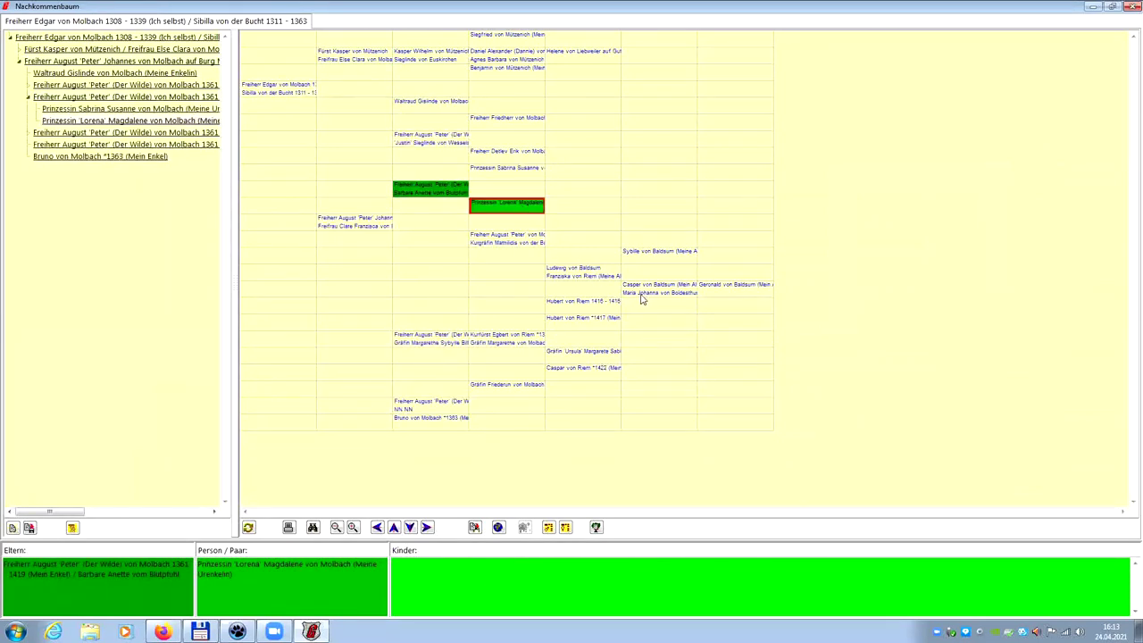
left_click(712, 291)
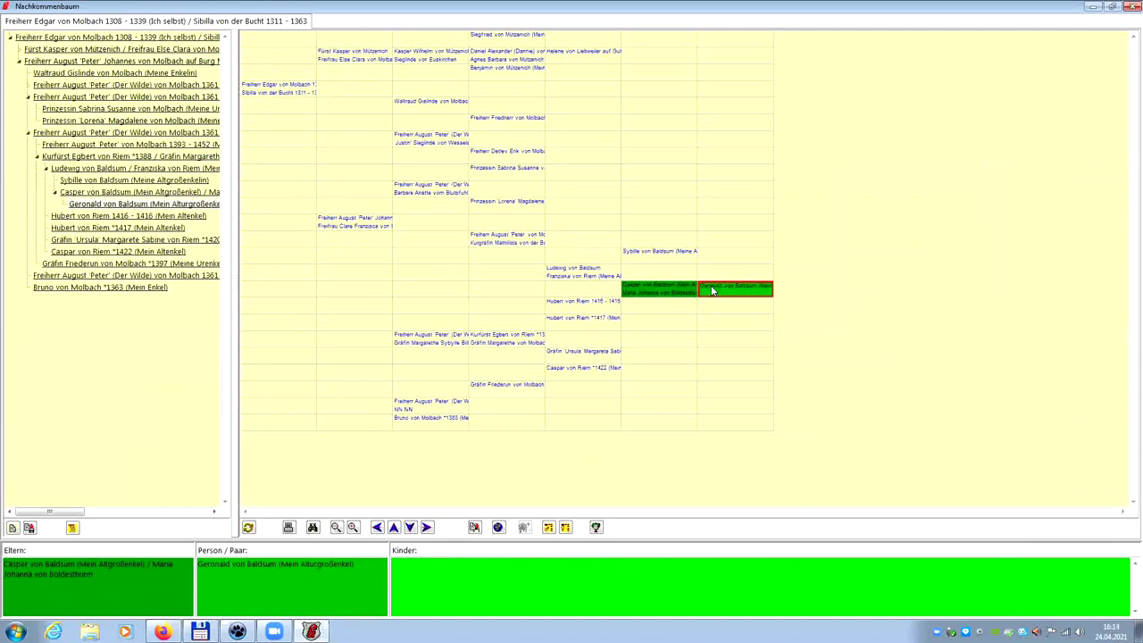
double_click(712, 291)
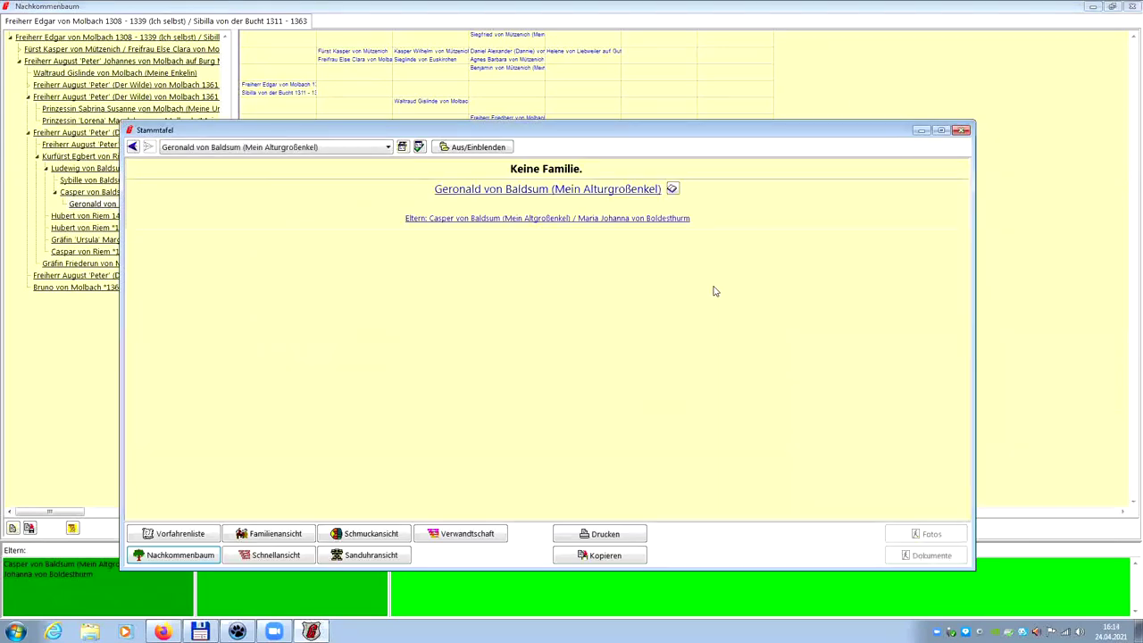
left_click(965, 132)
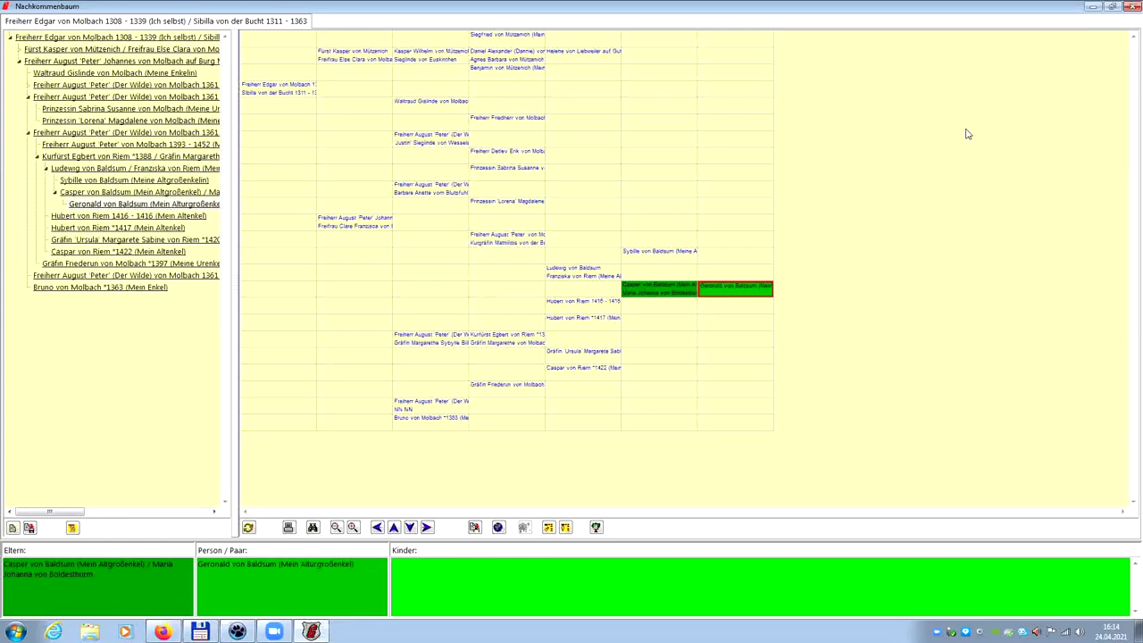
- Render the descendant tree as a decorative tree using the preselected dynamic style, and close the descendant tree window
left_click(596, 527)
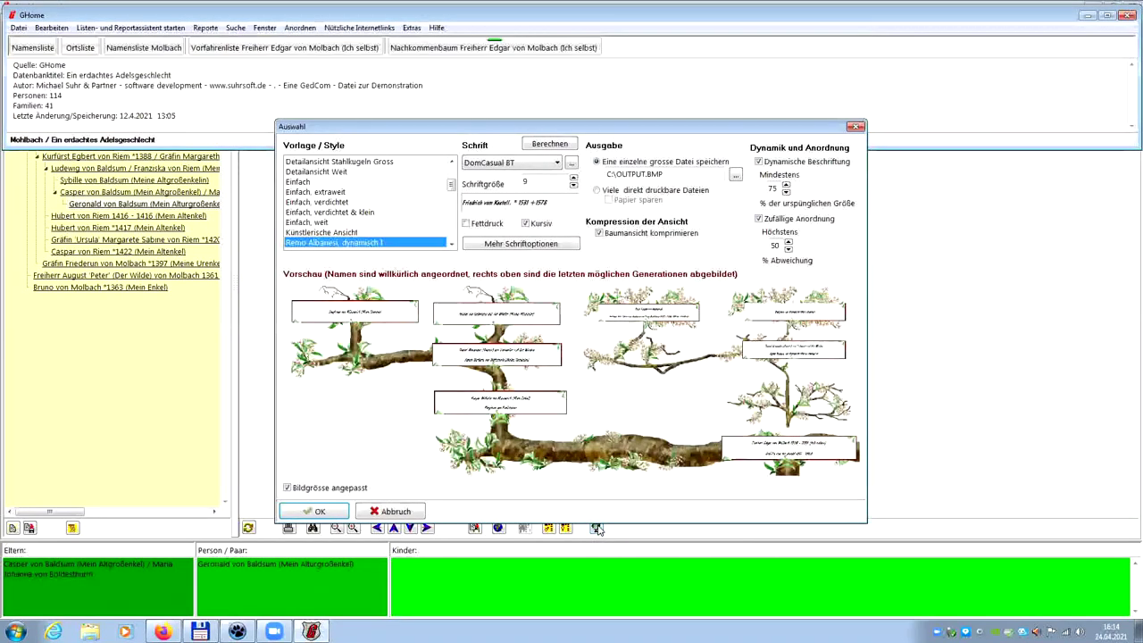
left_click(347, 514)
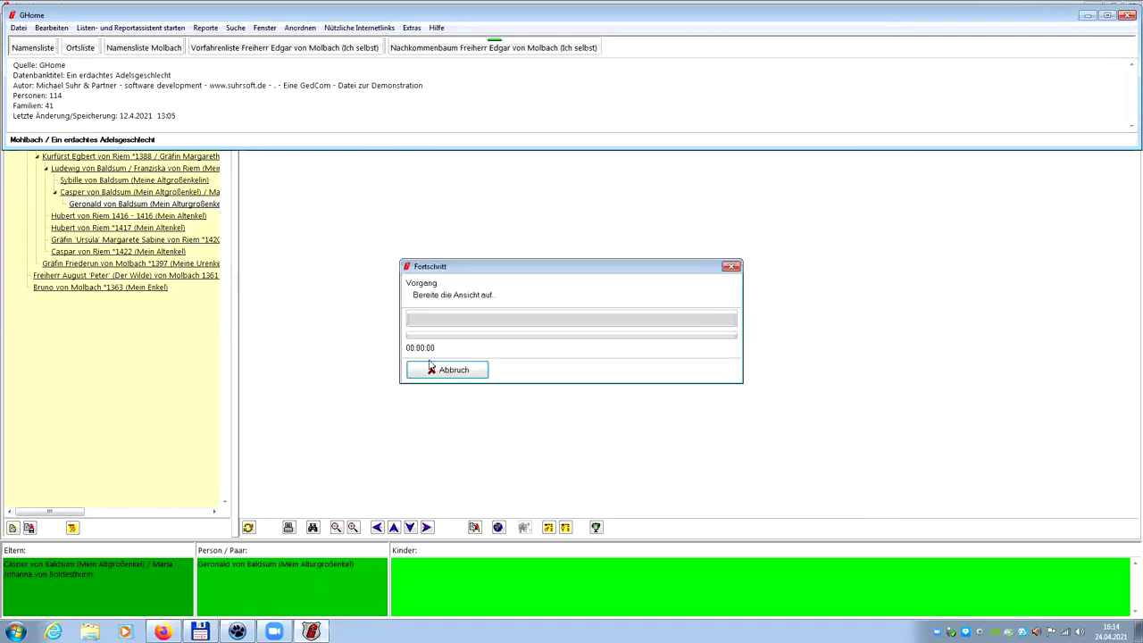
left_click(429, 363)
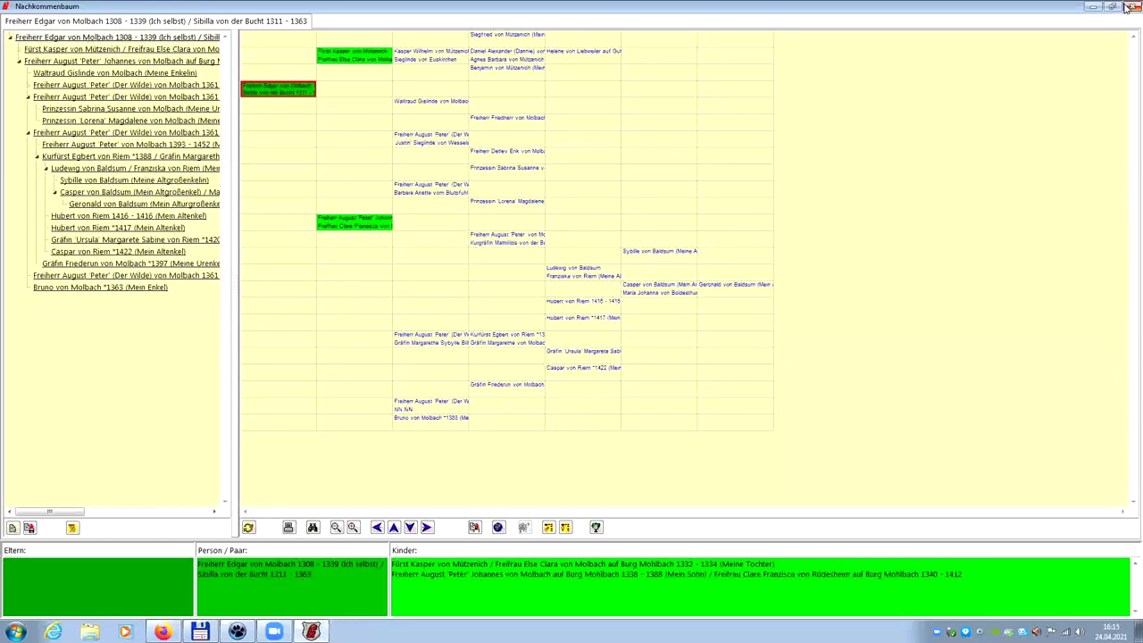
left_click(1126, 7)
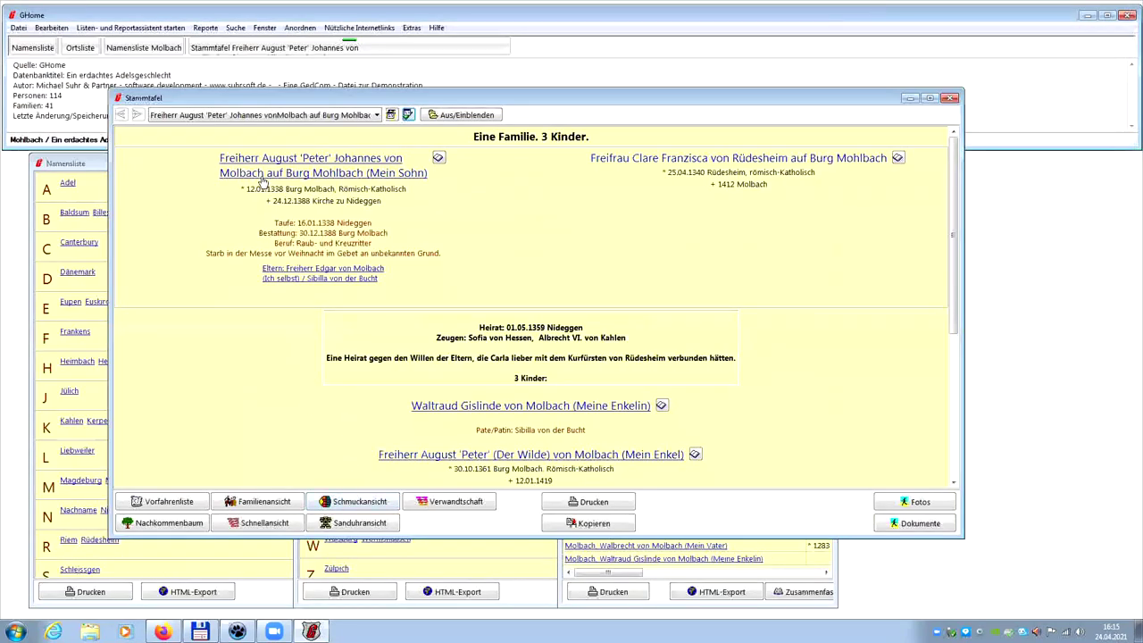
- Go from the "Mein Sohn" family table to his parents' table and open the decorative view's template selection
left_click(268, 272)
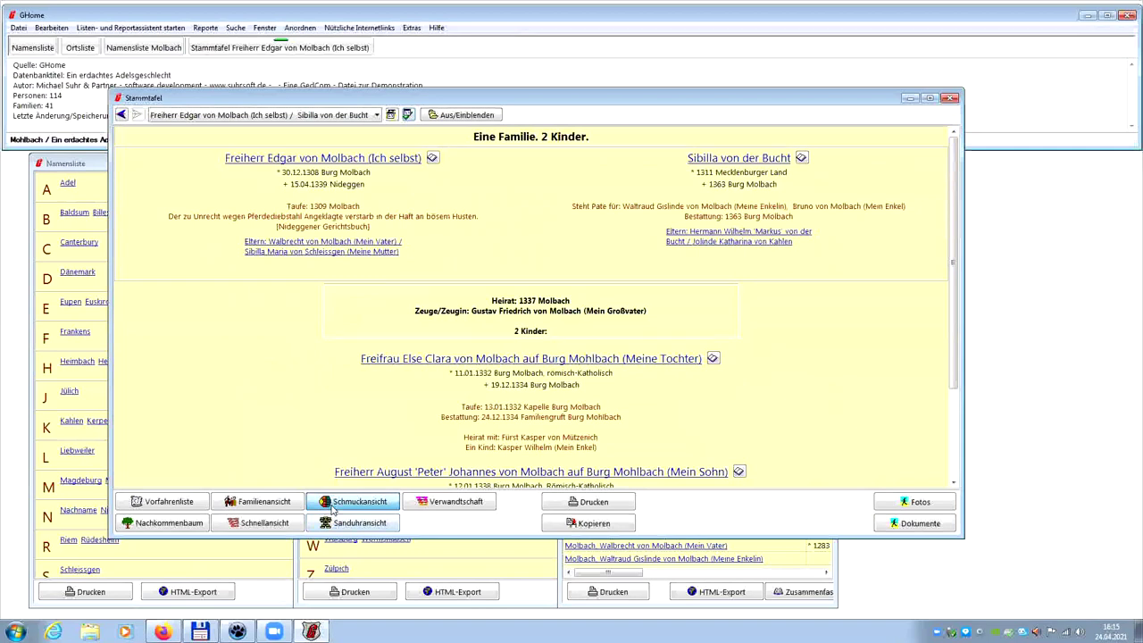
left_click(334, 502)
double_click(417, 301)
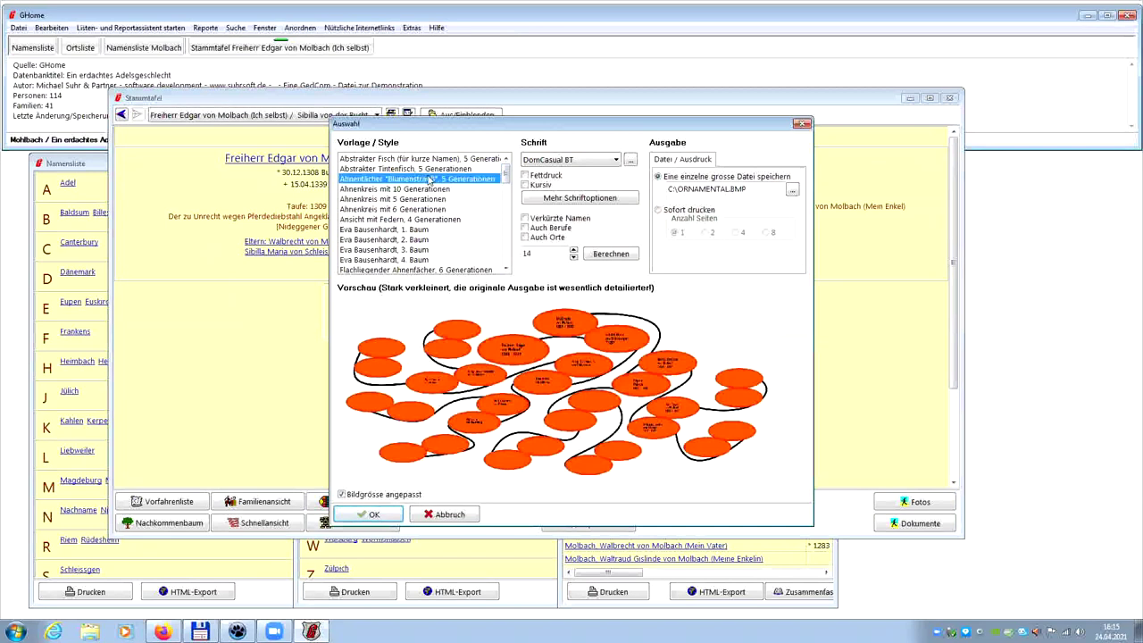
- Generate the decorative ancestor chart using the "Eva Bausenhardt, 2. Baum" template, view the saved image and close it
left_click(417, 229)
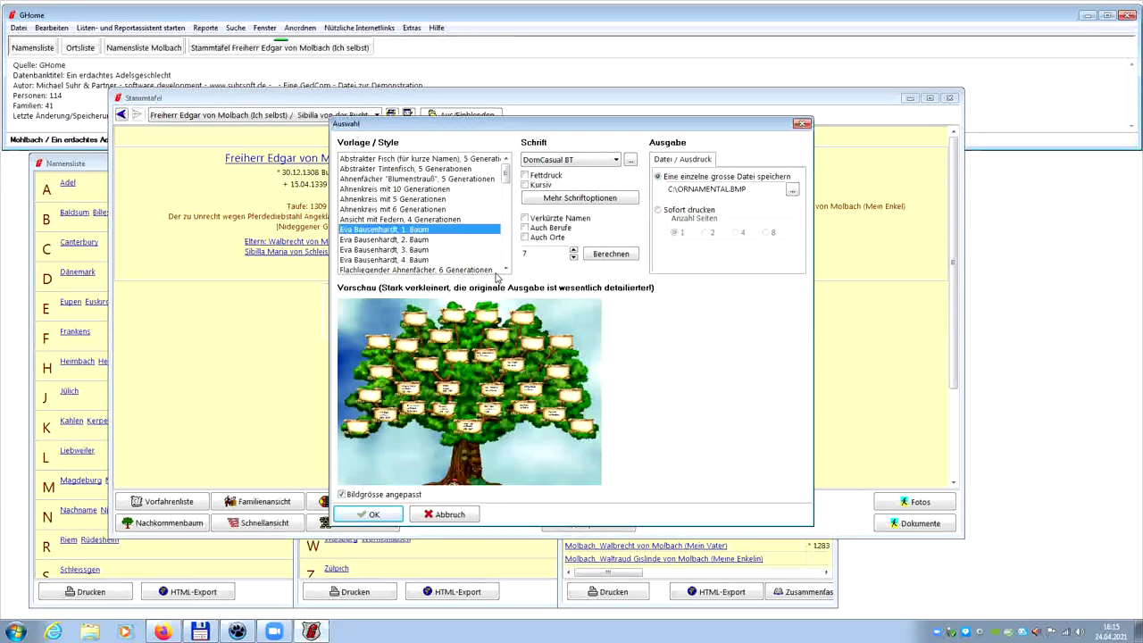
left_click(505, 271)
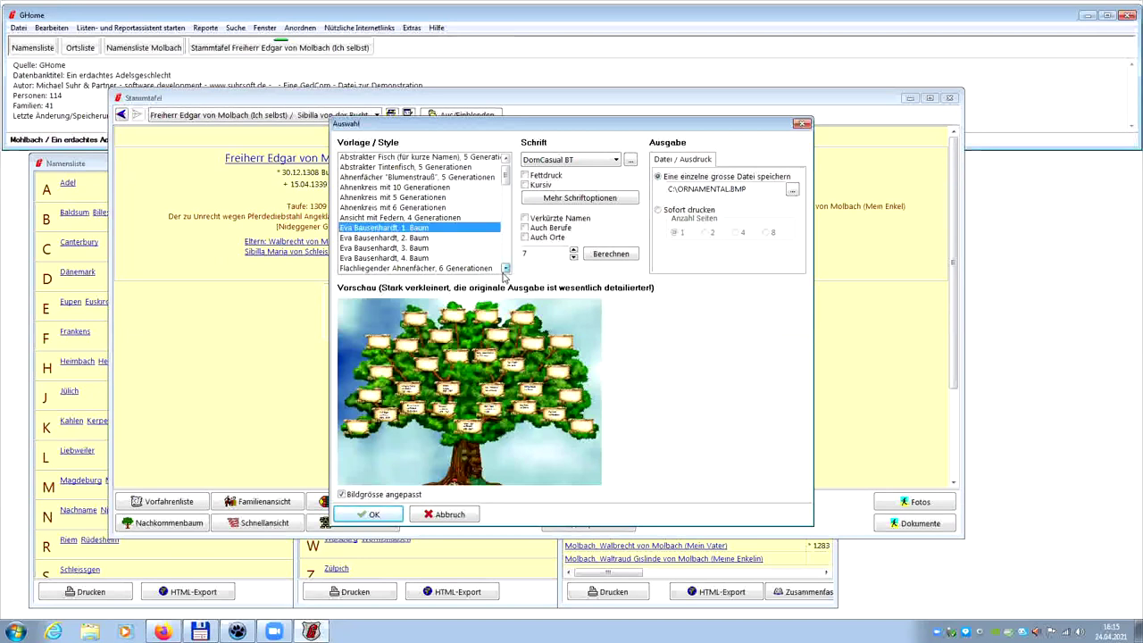
left_click(506, 271)
left_click(505, 271)
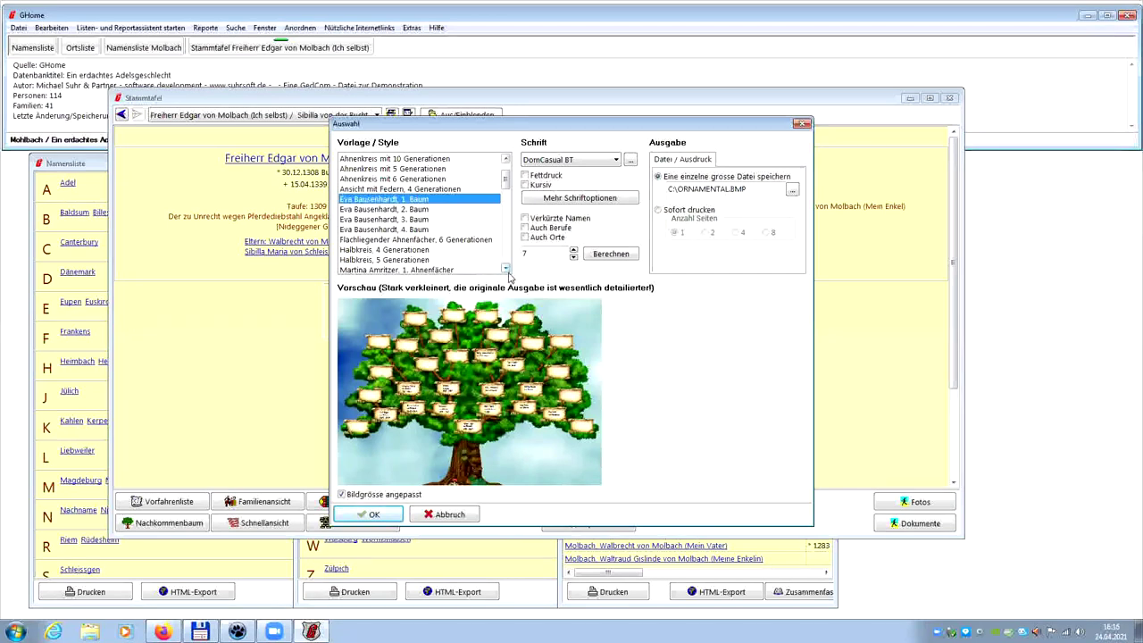
left_click(505, 270)
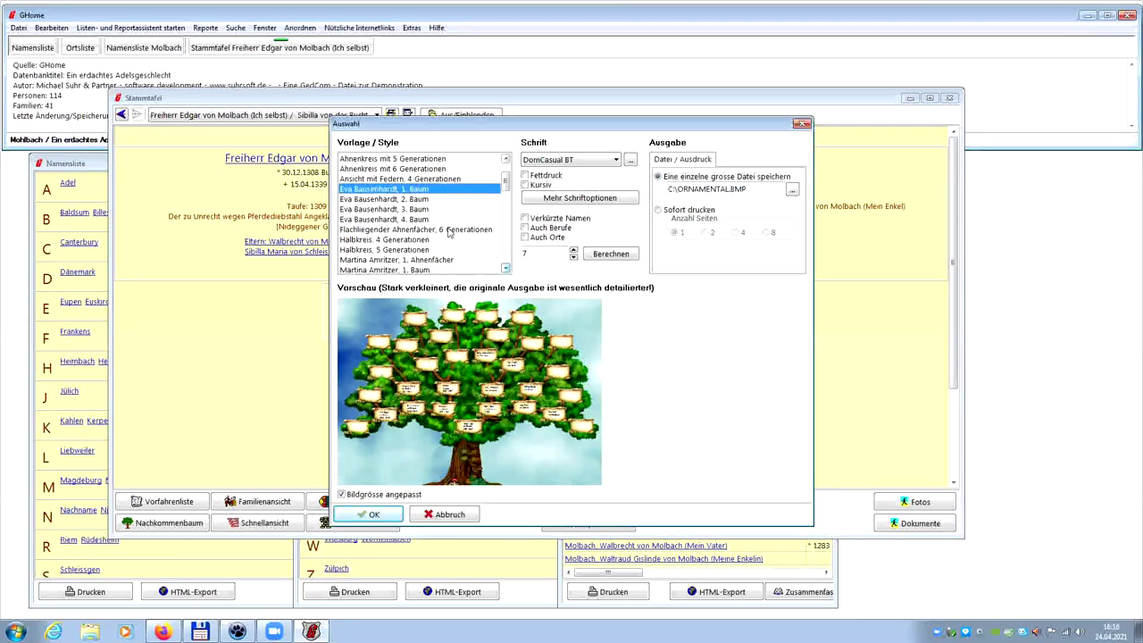
left_click(410, 200)
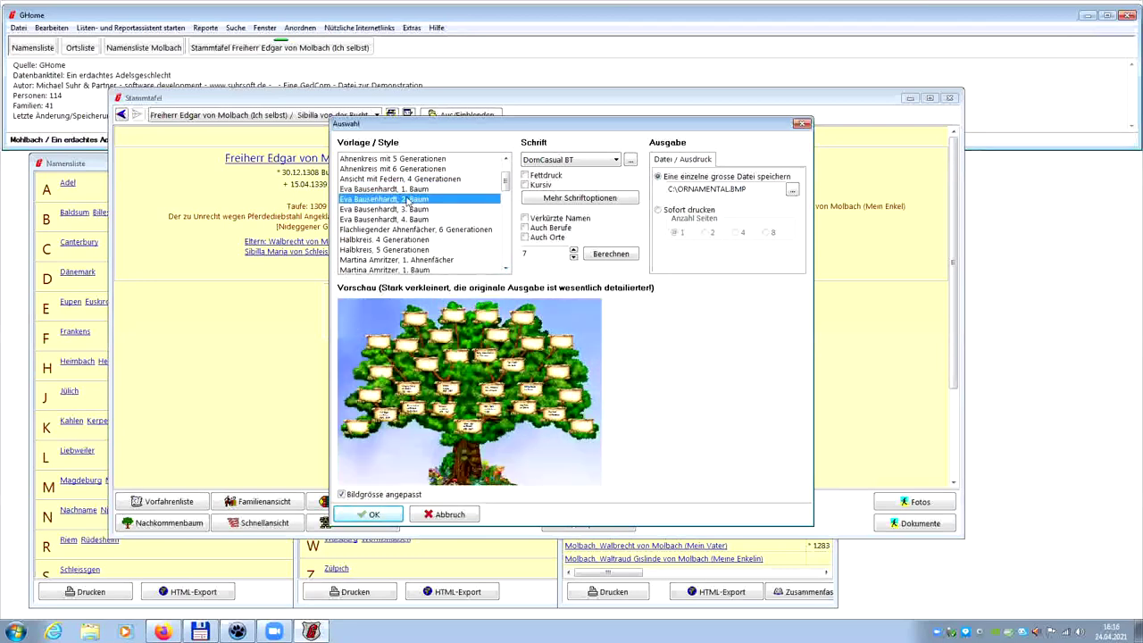
left_click(371, 518)
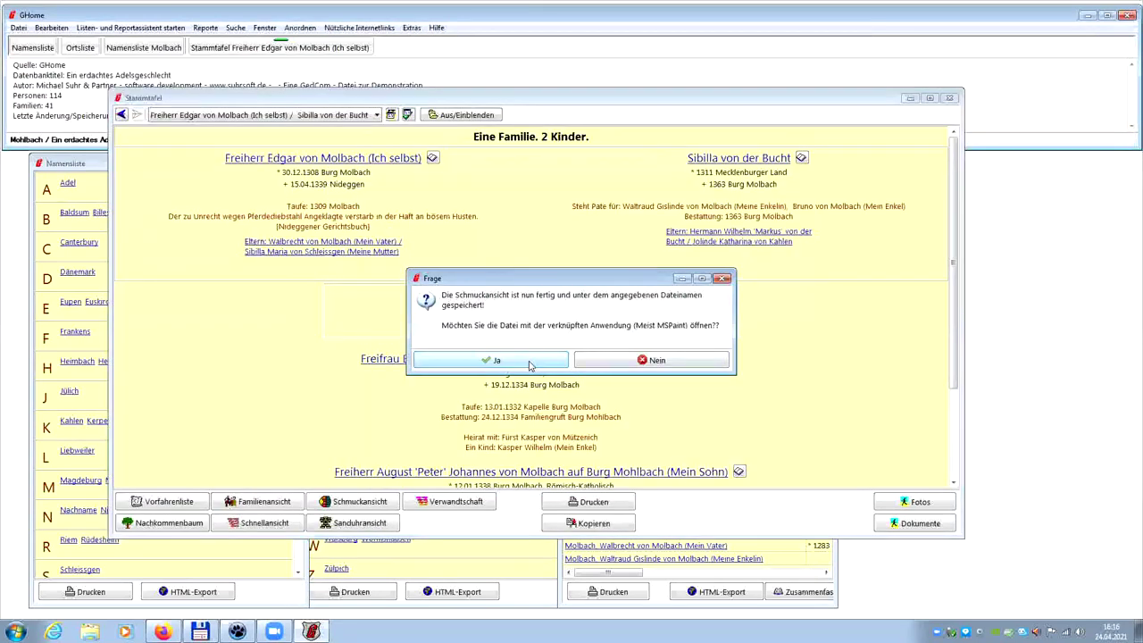
left_click(530, 362)
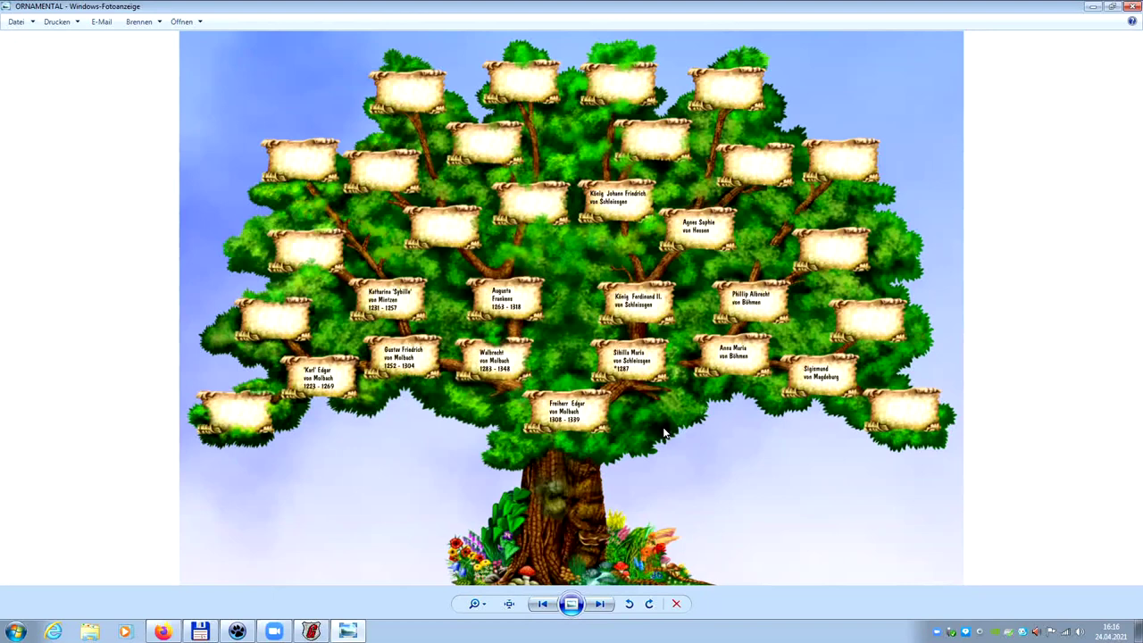
left_click(1131, 6)
- Open the decorative view's template selection for "Mein Sohn" and preview the "Martina Amritzer" styles "1. Ahnenfächer" and "1. Baum"
left_click(349, 507)
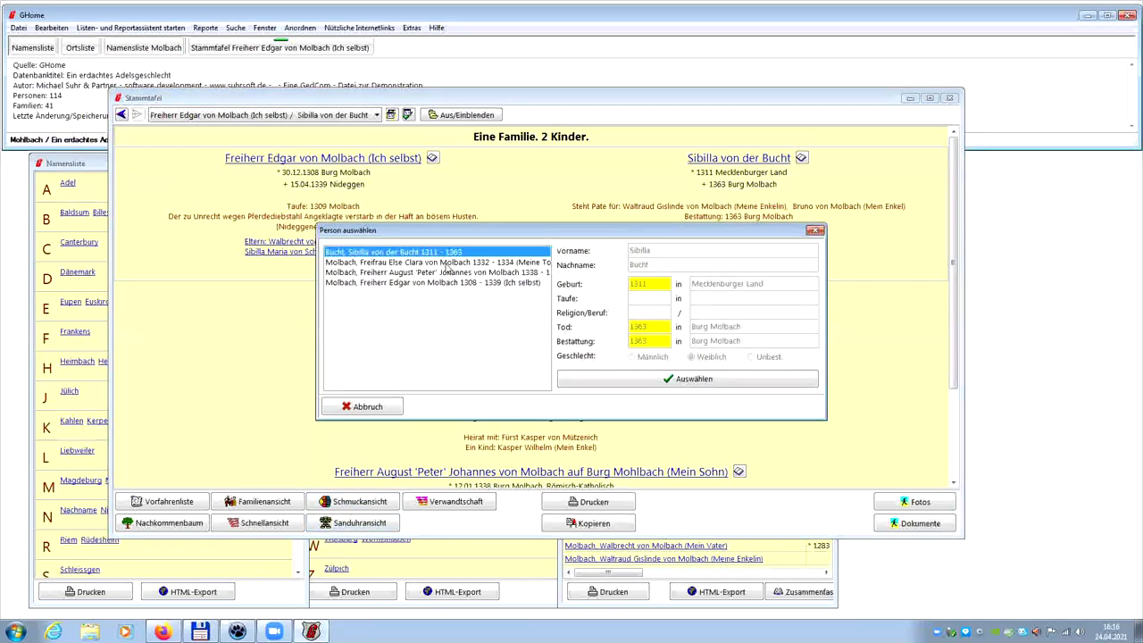
double_click(449, 273)
left_click(507, 269)
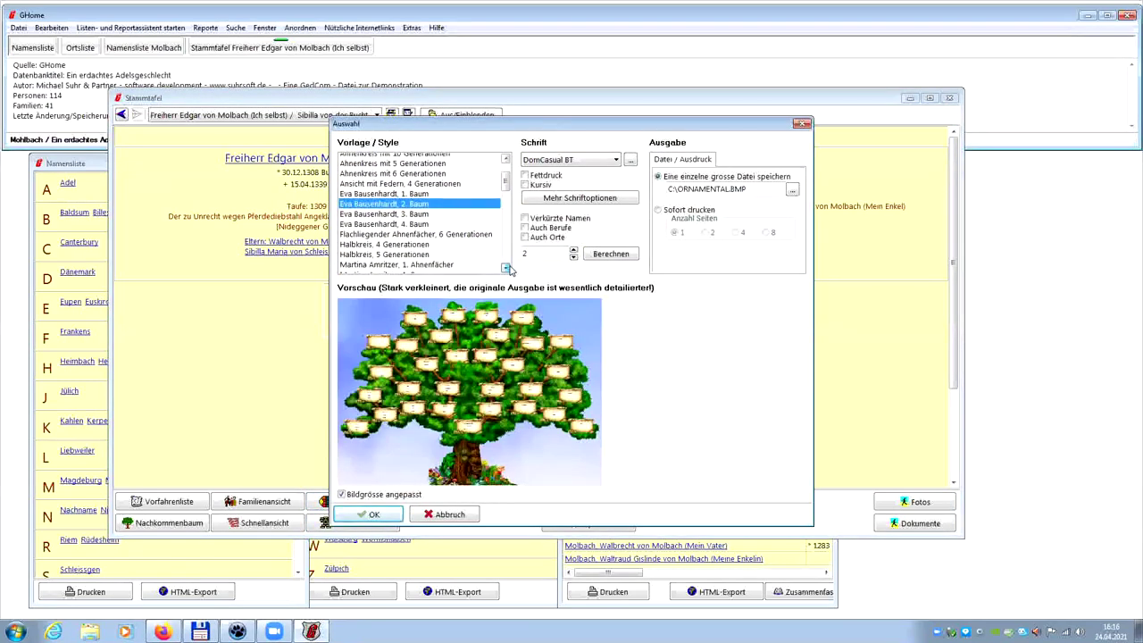
left_click(428, 240)
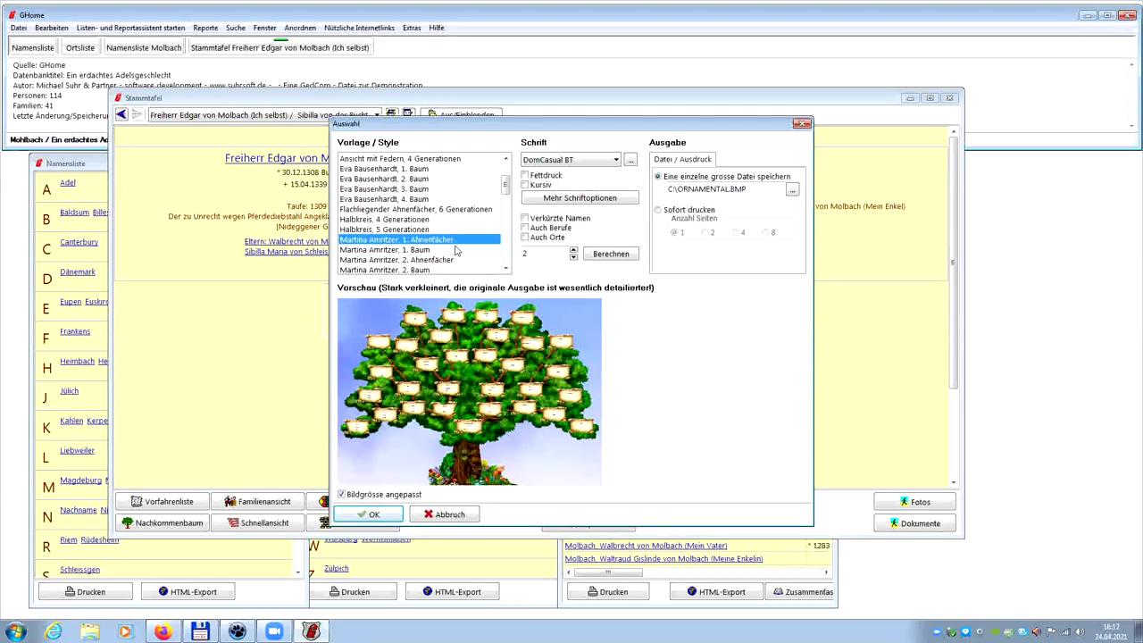
left_click(456, 250)
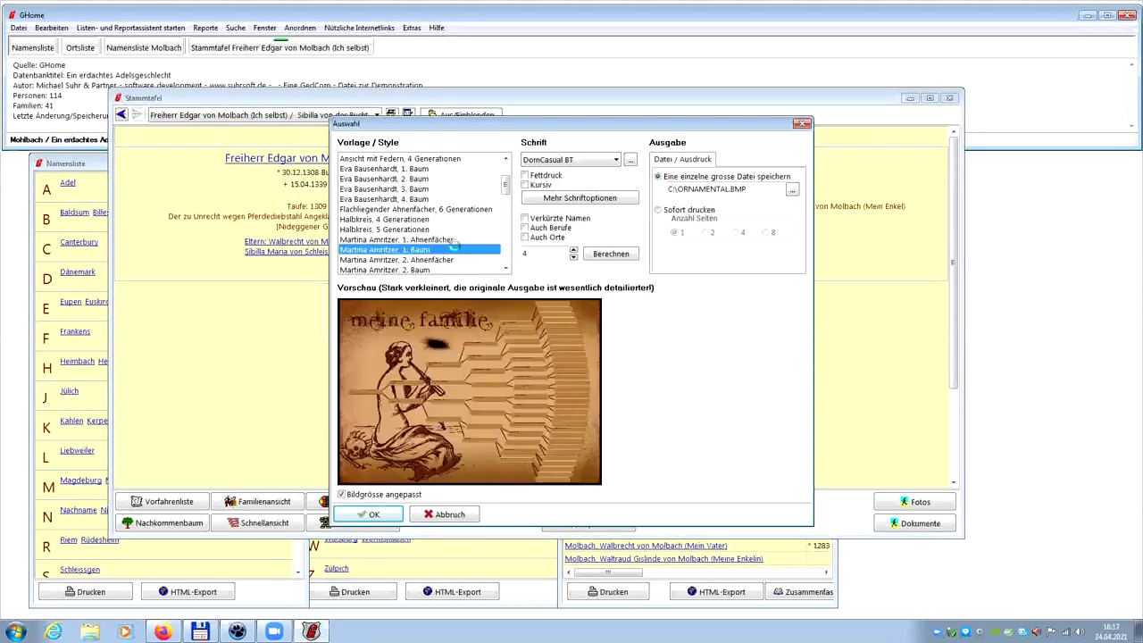
- Preview the "Remo Albanesi" templates "1.Baum", "1.Typobaum" and "2.Baum"
scroll(506, 272, "down", 3)
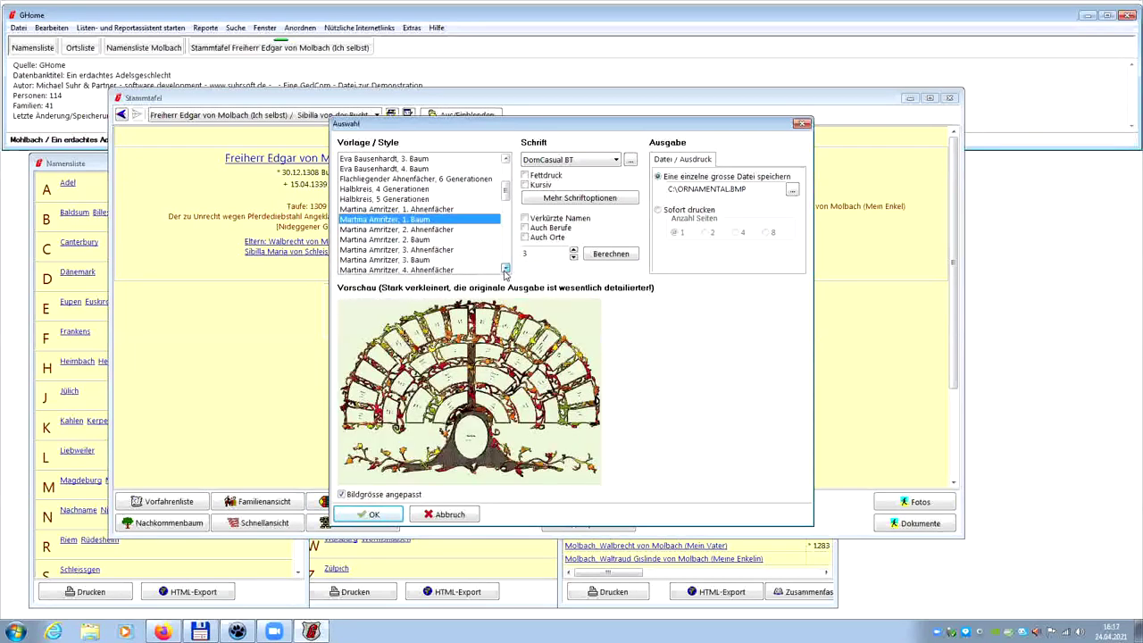
scroll(479, 259, "down", 1)
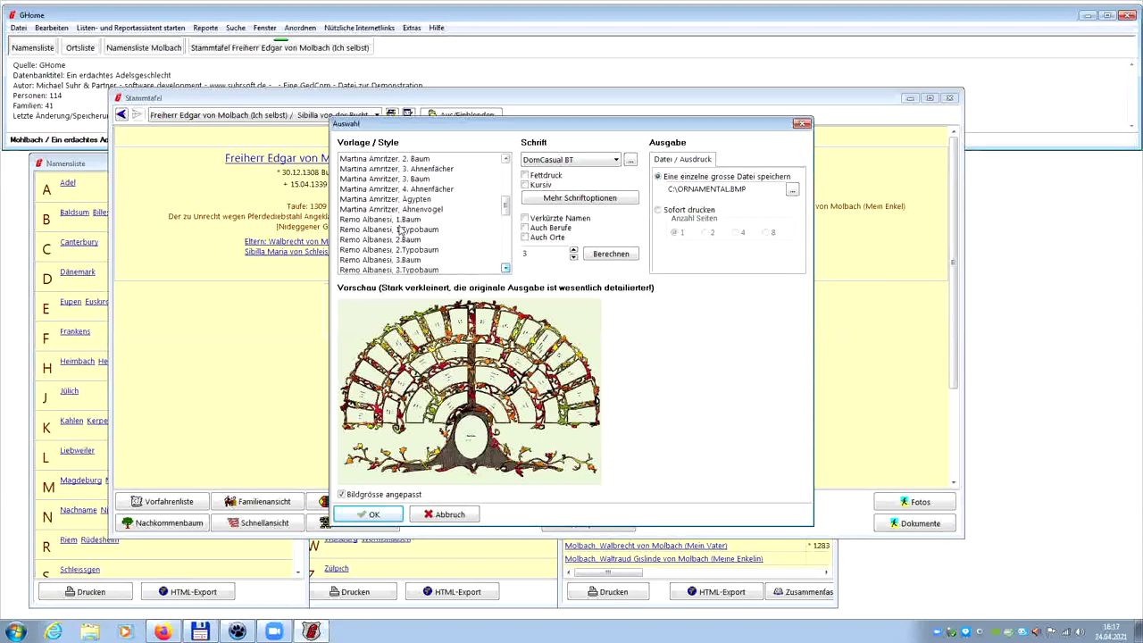
left_click(402, 219)
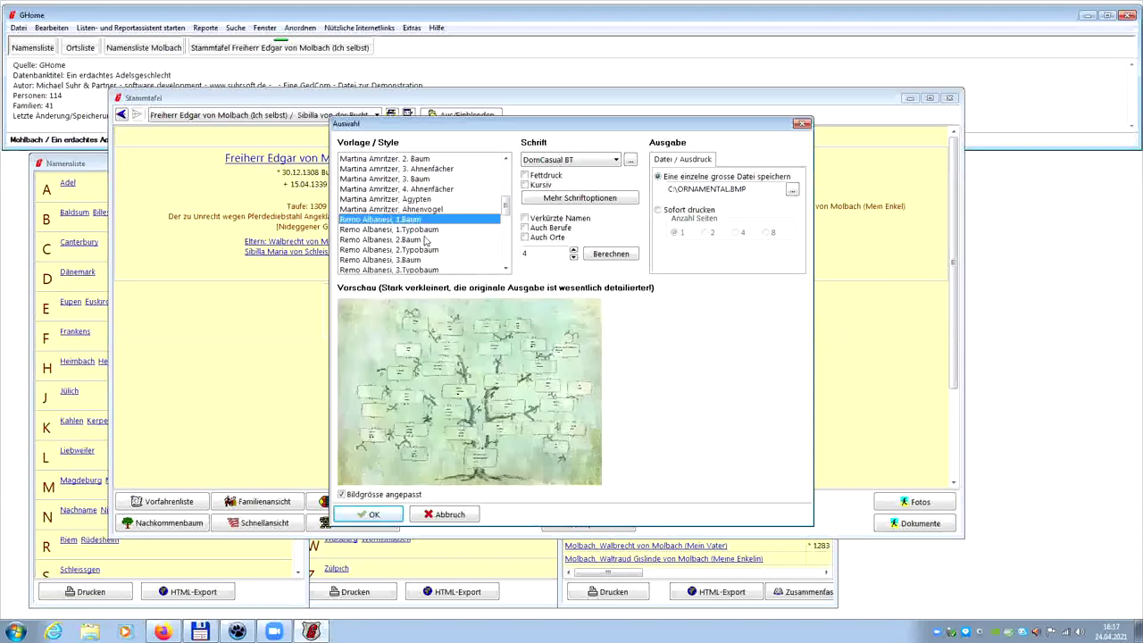
left_click(421, 230)
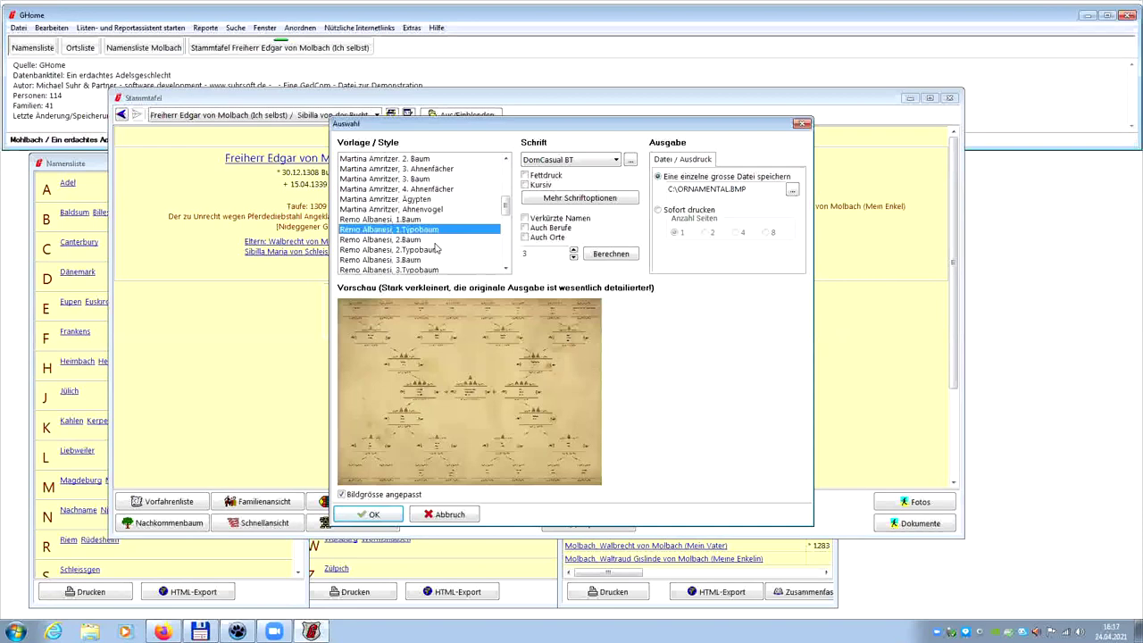
left_click(425, 240)
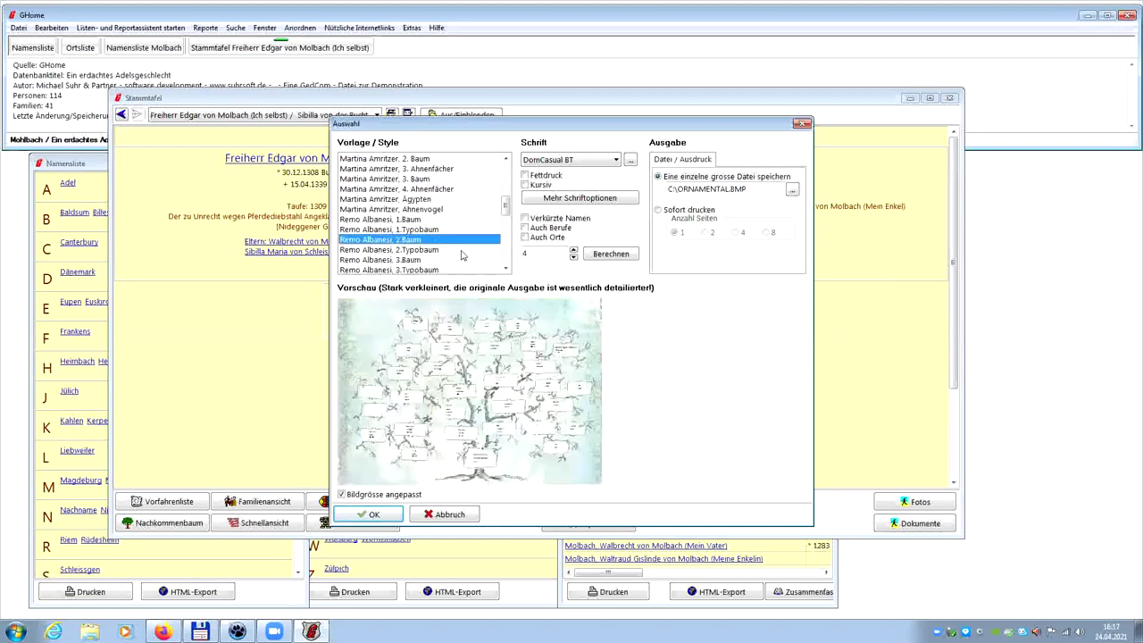
- Preview the "Stilisiertes Kuchenstück" templates #2, #3, #4 and the 5-generation version, and cancel the template selection
scroll(503, 273, "down", 3)
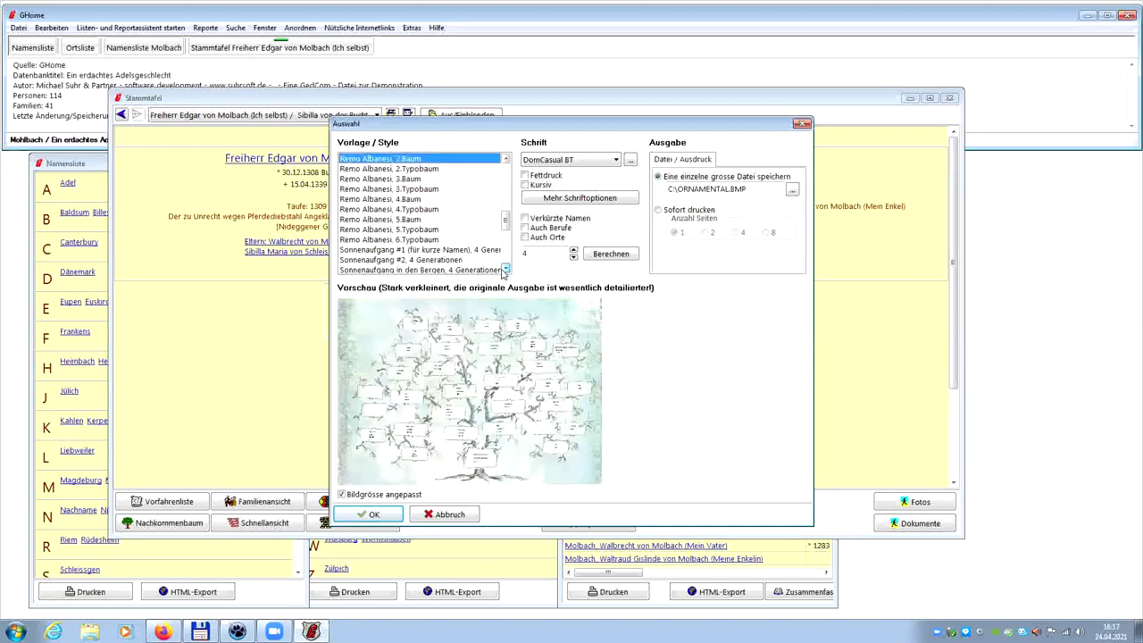
scroll(503, 274, "down", 2)
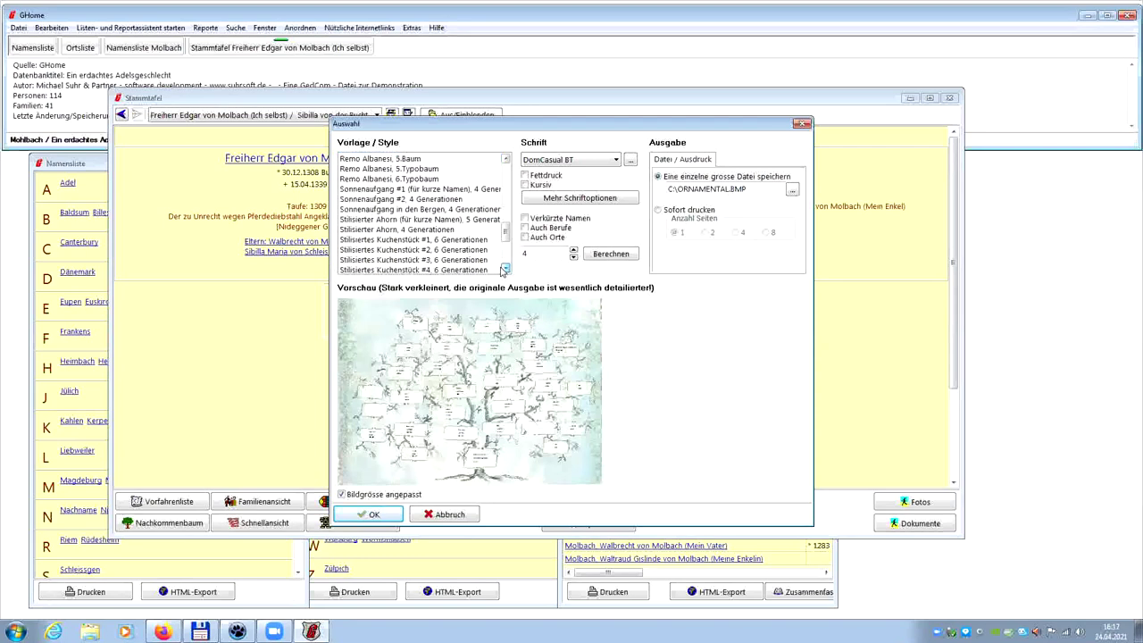
left_click(431, 253)
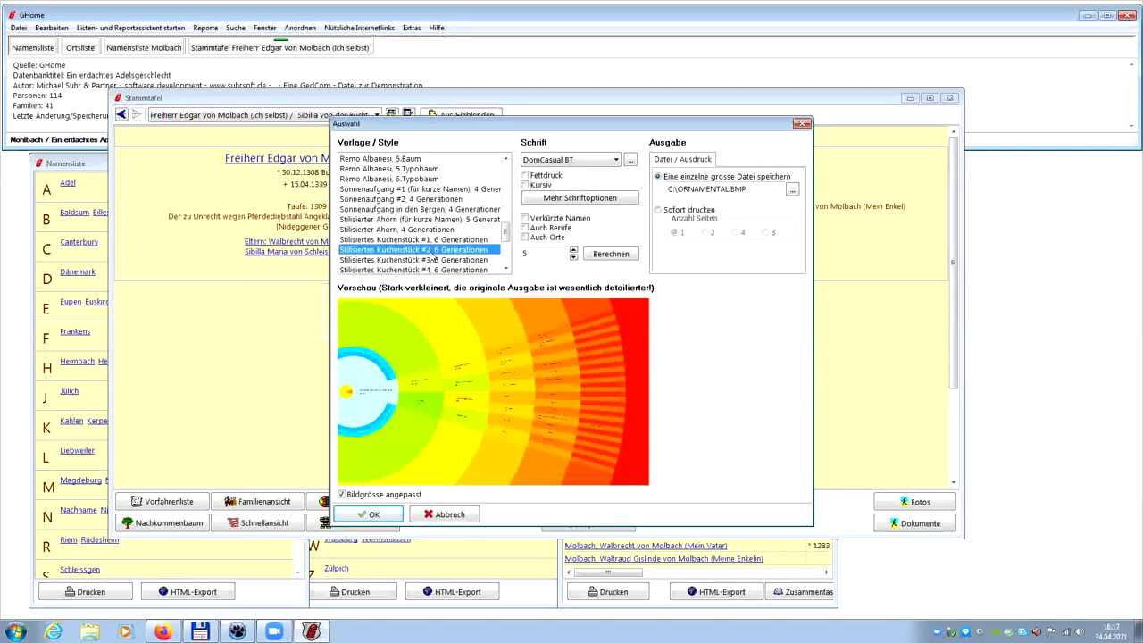
left_click(432, 259)
left_click(433, 269)
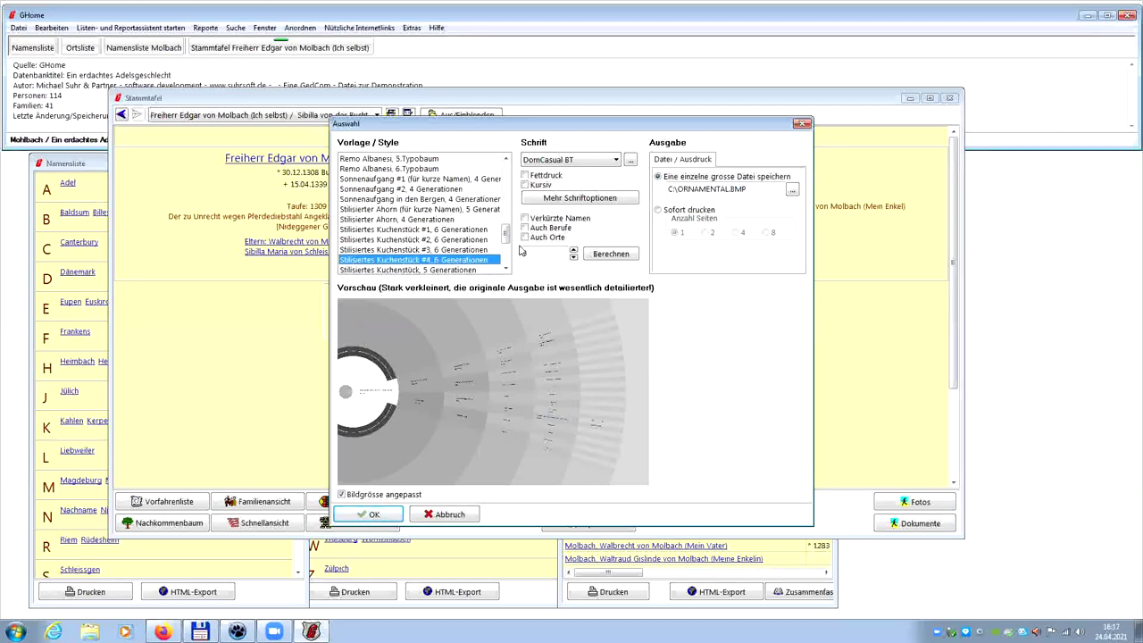
key("Down")
key("Down")
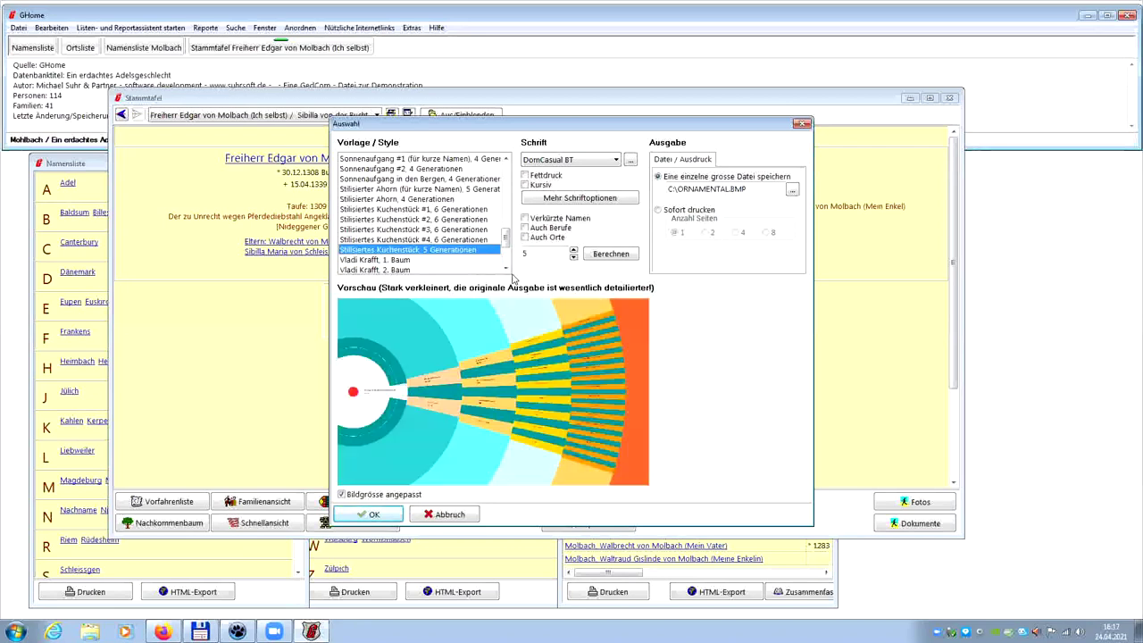
left_click(431, 518)
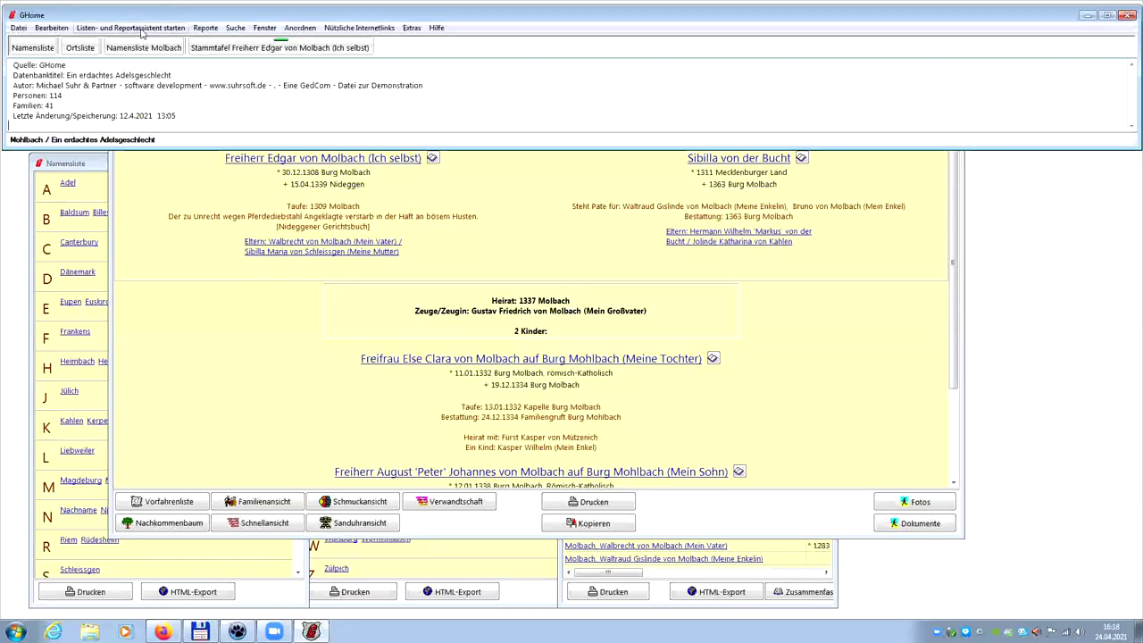
- Create a new person in the database, entering her first name and surname and setting the gender to "Weiblich"
left_click(51, 28)
left_click(71, 42)
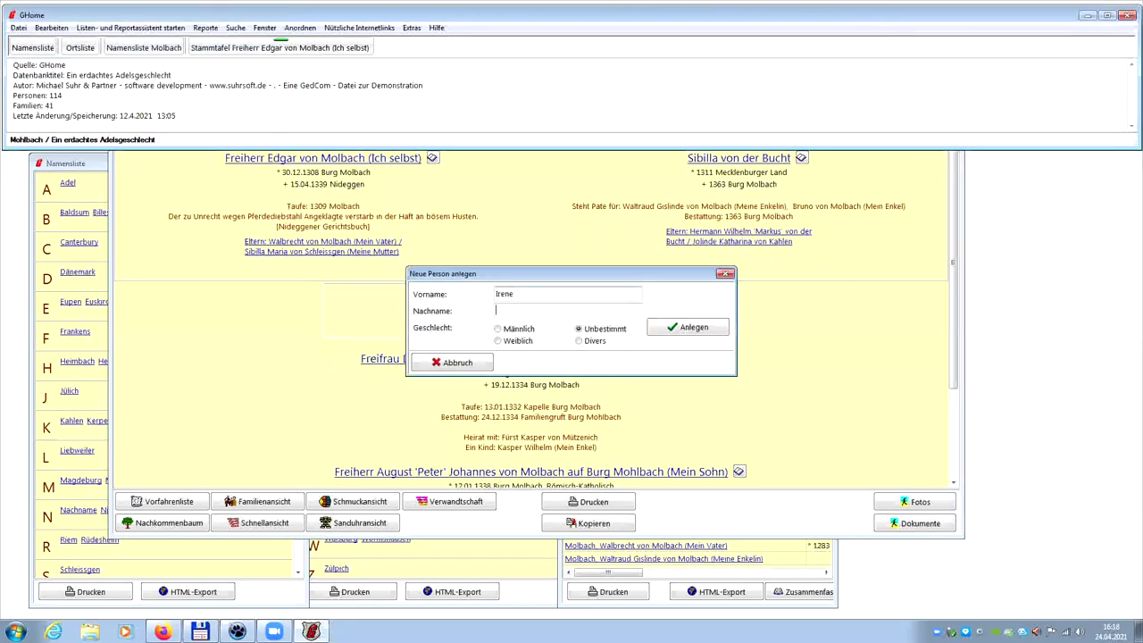
type("Ir")
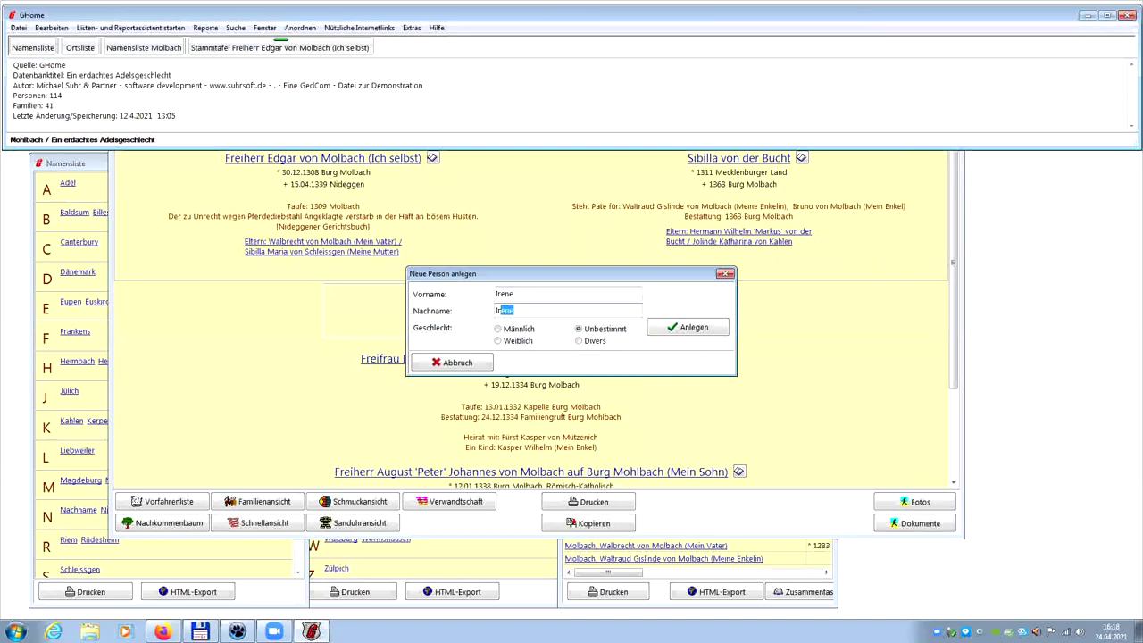
type("gendwer")
left_click(499, 341)
left_click(673, 328)
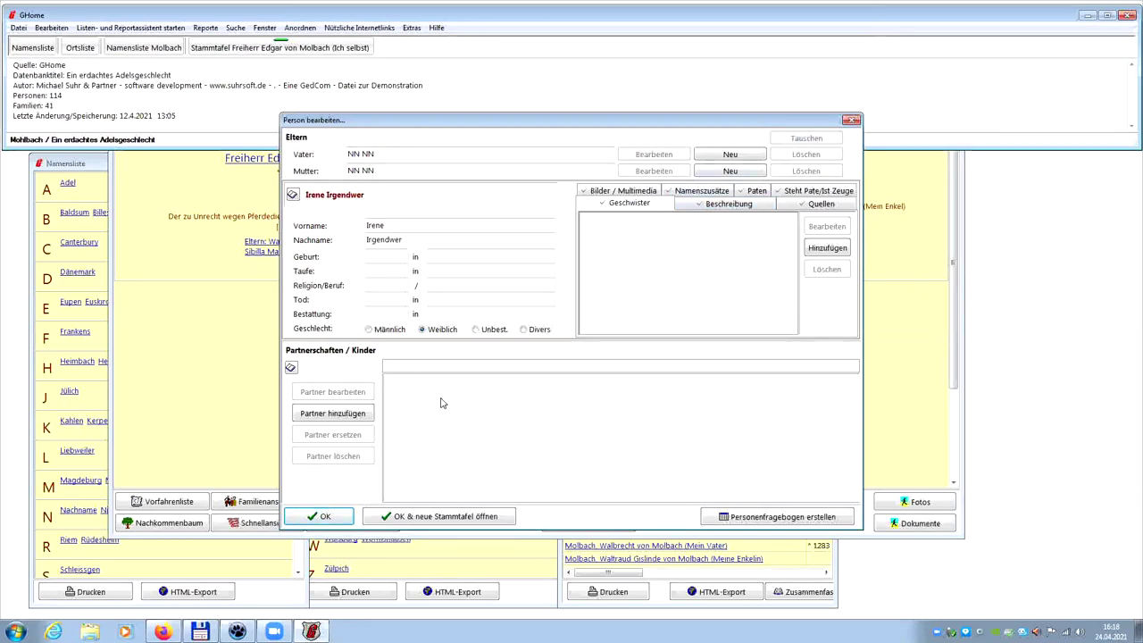
- Add a newly created father to the person's record, with the first name "Vater" and the prefilled surname
left_click(729, 156)
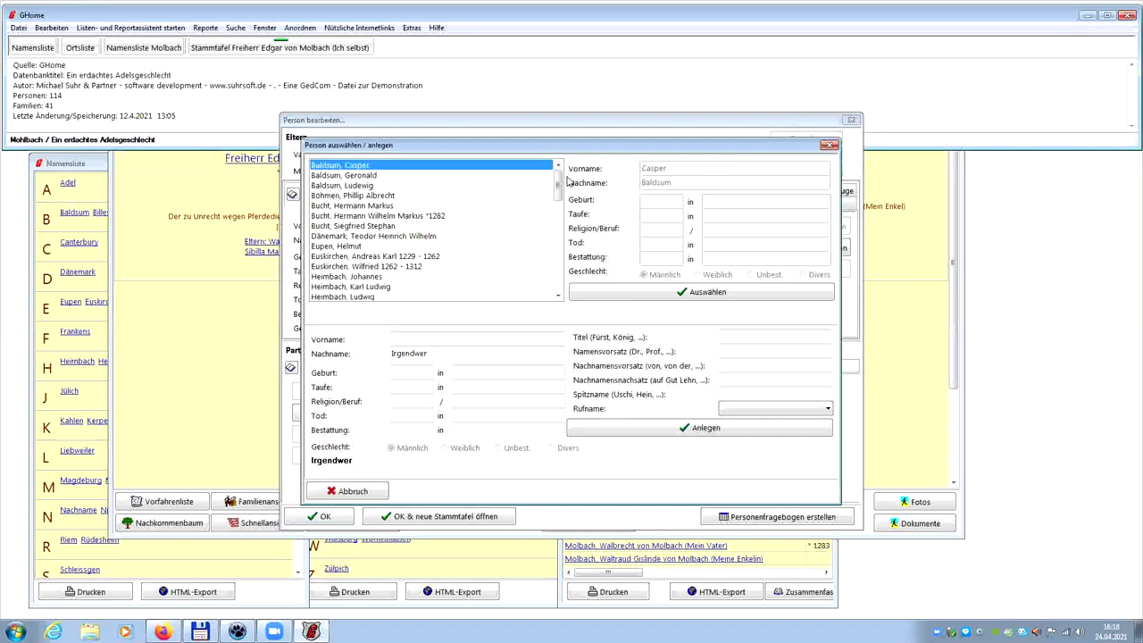
left_click_drag(559, 185, 573, 284)
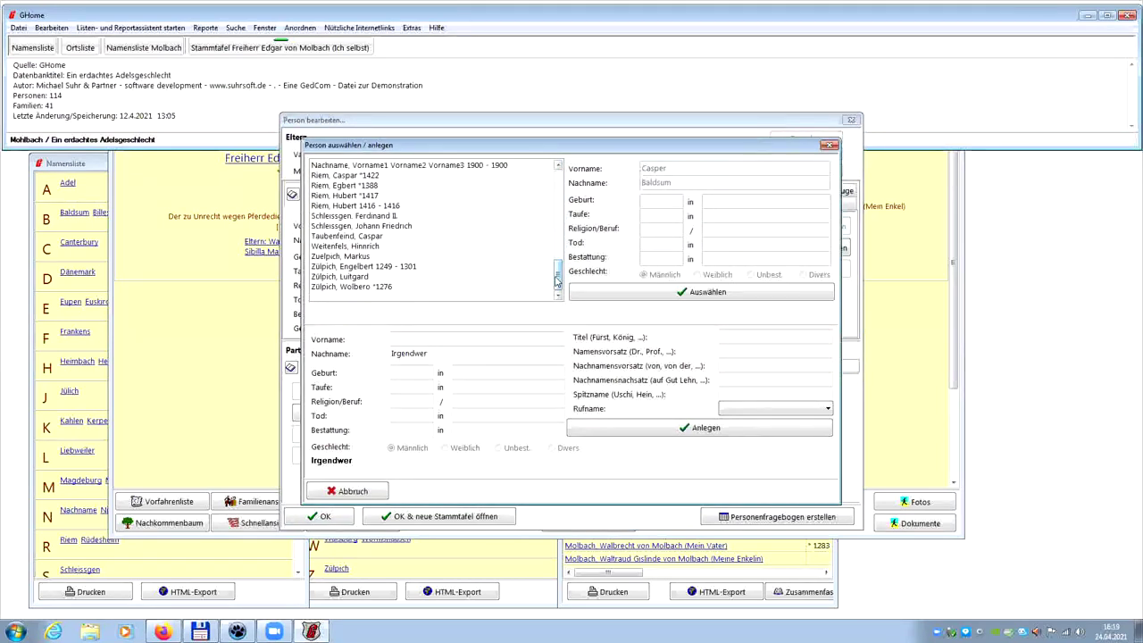
left_click(510, 340)
type("Vater")
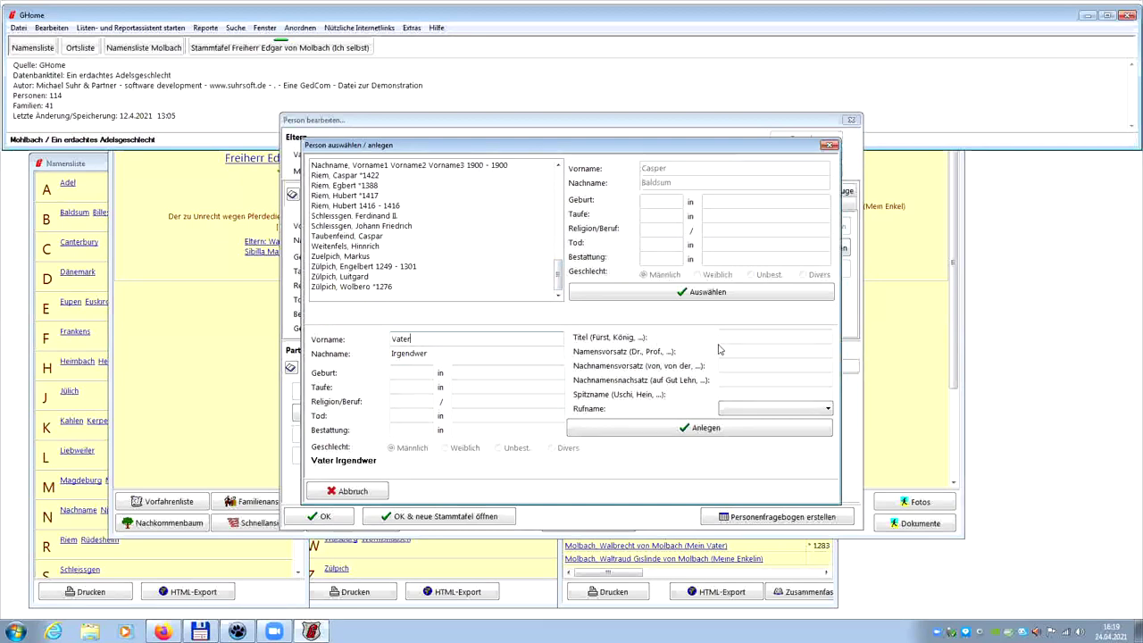
left_click(684, 429)
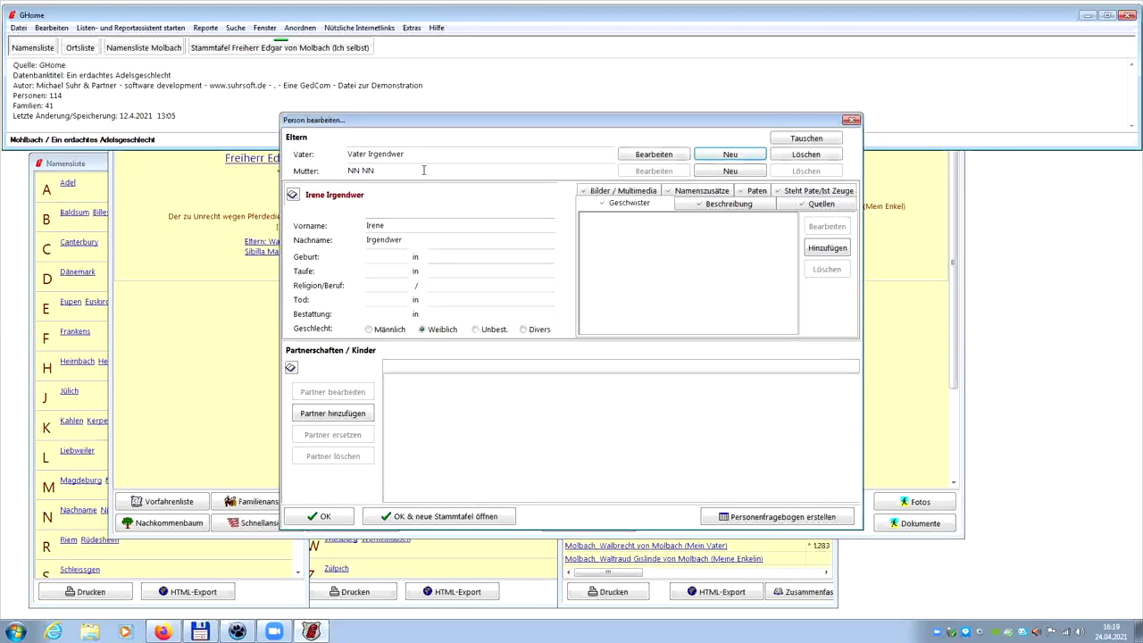
- Add a newly created mother to the person's record, with the first name "Mutter" and a surname of her own
left_click(713, 175)
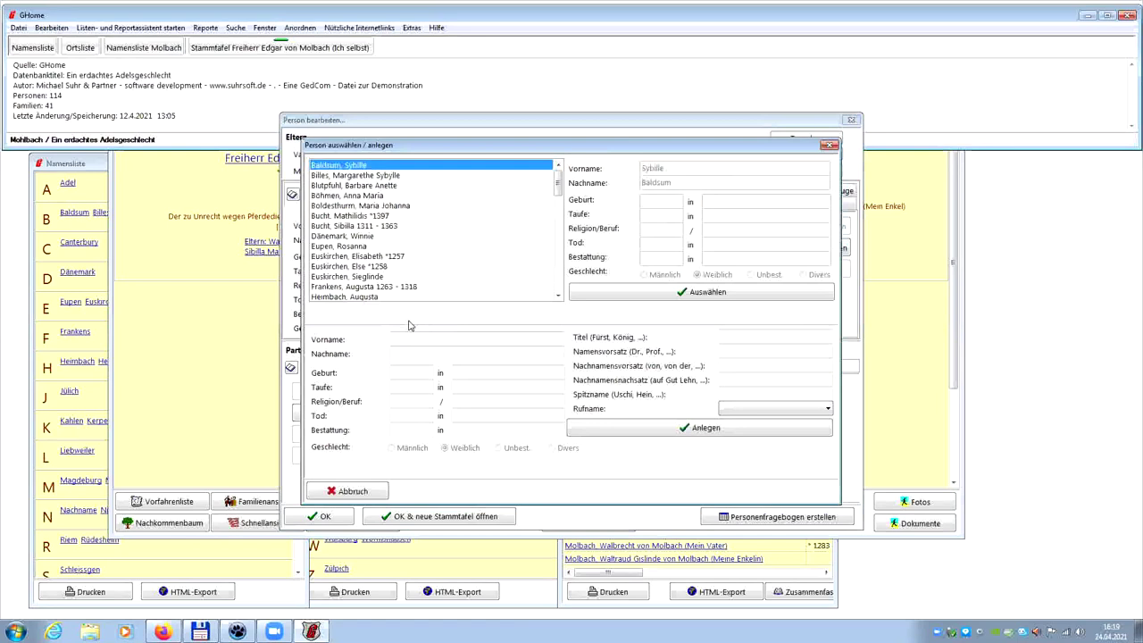
left_click(408, 334)
type("Mutter")
key("Tab")
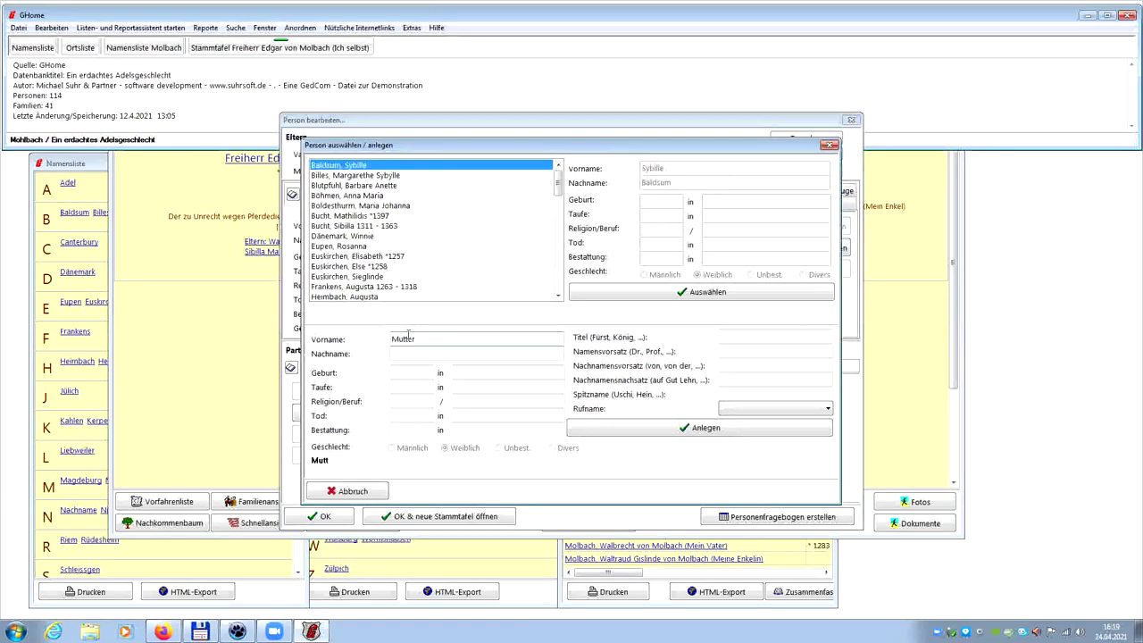
type("von Irene")
left_click(613, 428)
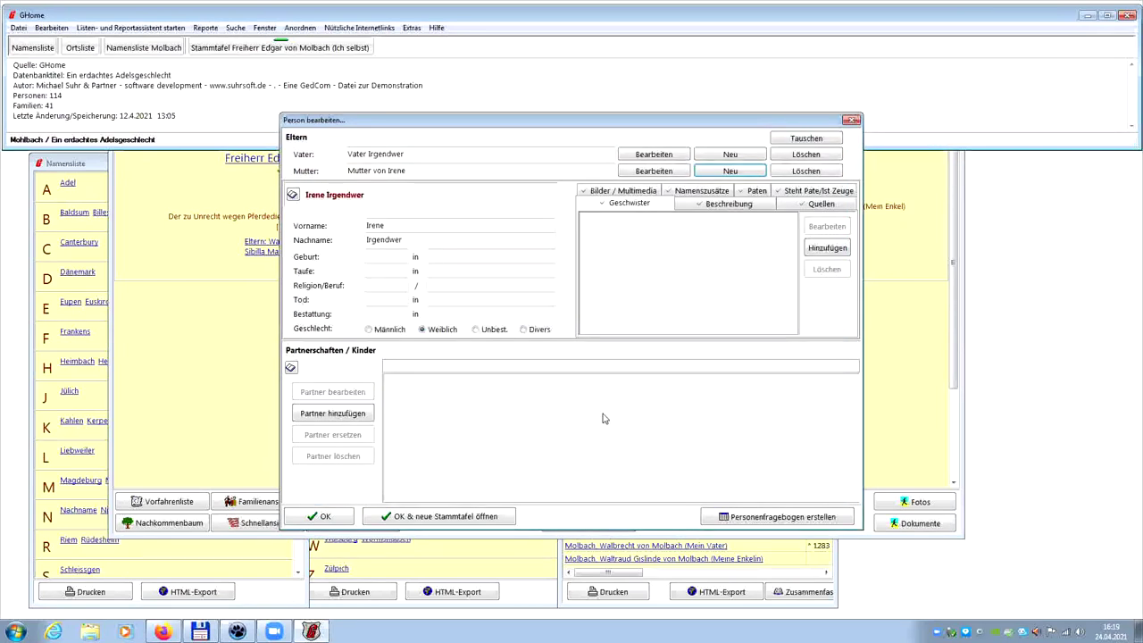
- Save the new person, display her Stammtafel, switch to her parents' family and open the daughter's record for editing
left_click(423, 518)
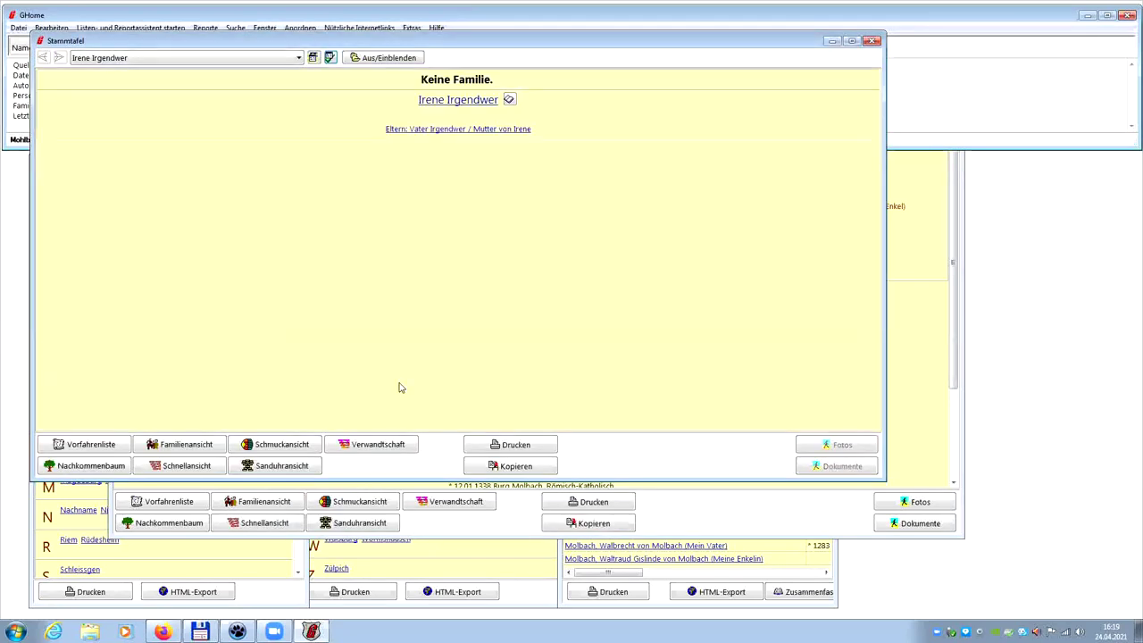
left_click(460, 105)
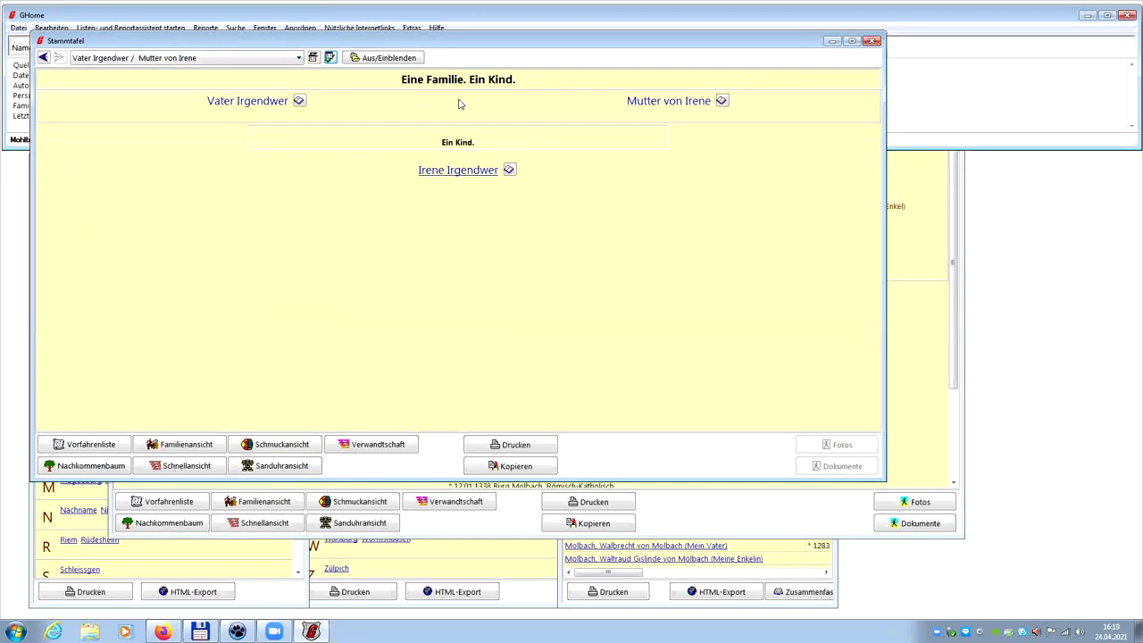
left_click(509, 170)
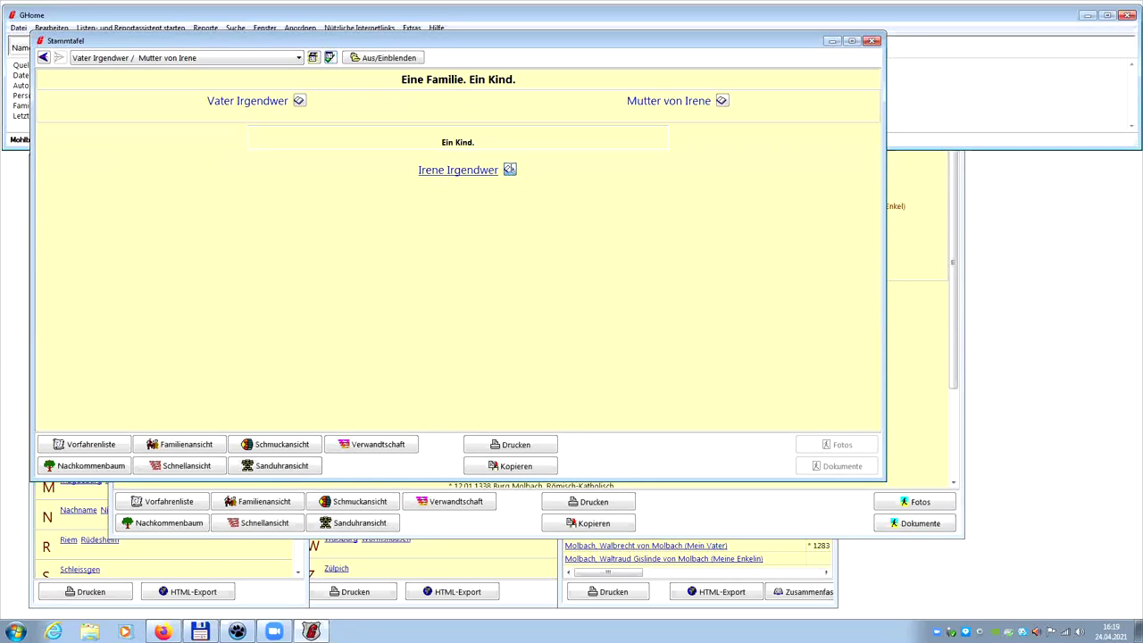
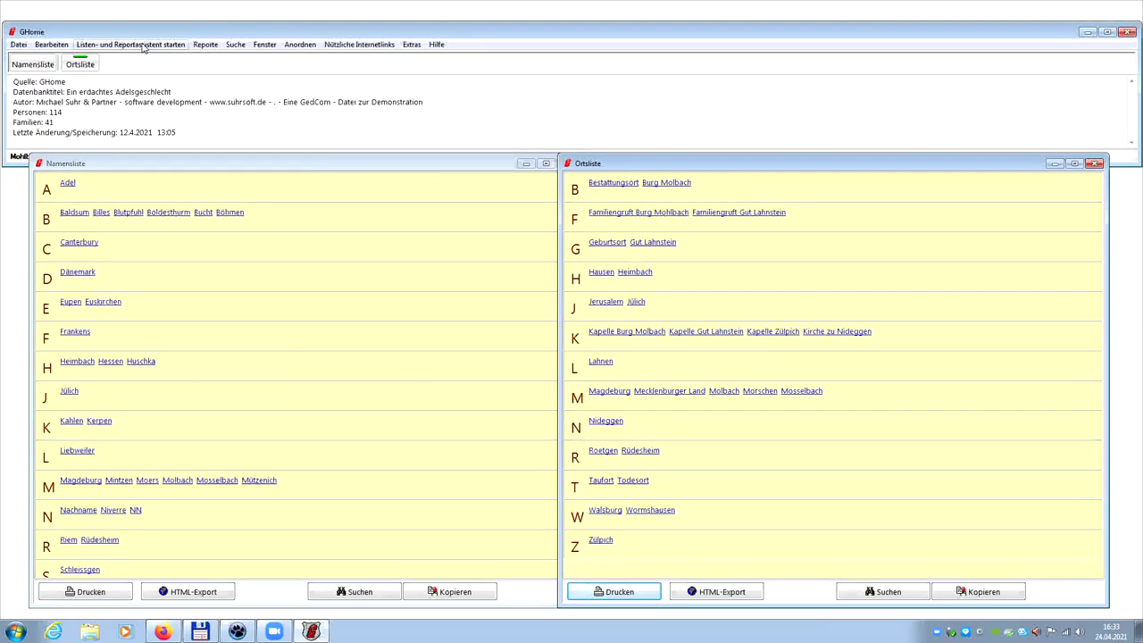
- Preview the grouped list layouts in the report assistant and generate the report "Nach Orten und Namen gruppiert"
left_click(142, 48)
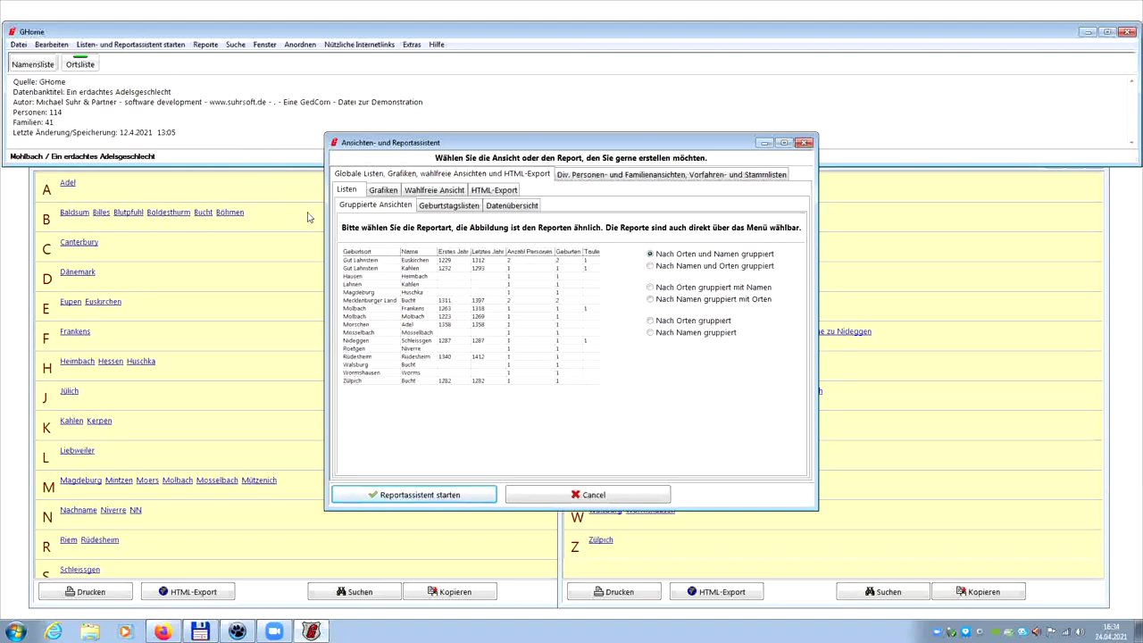
left_click(650, 266)
left_click(650, 299)
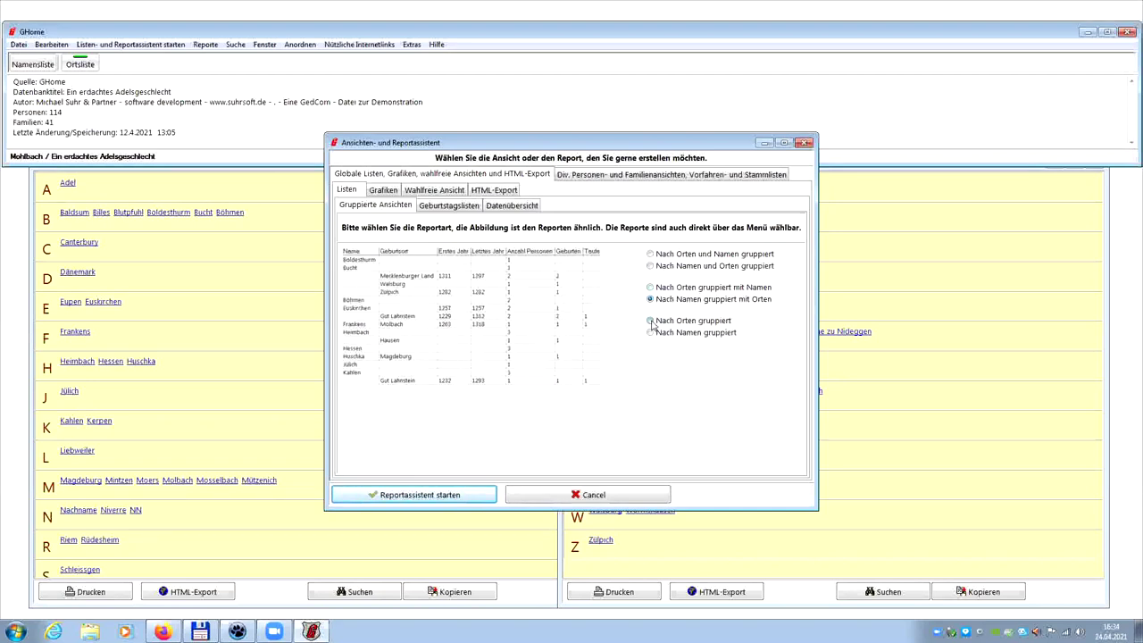
left_click(651, 321)
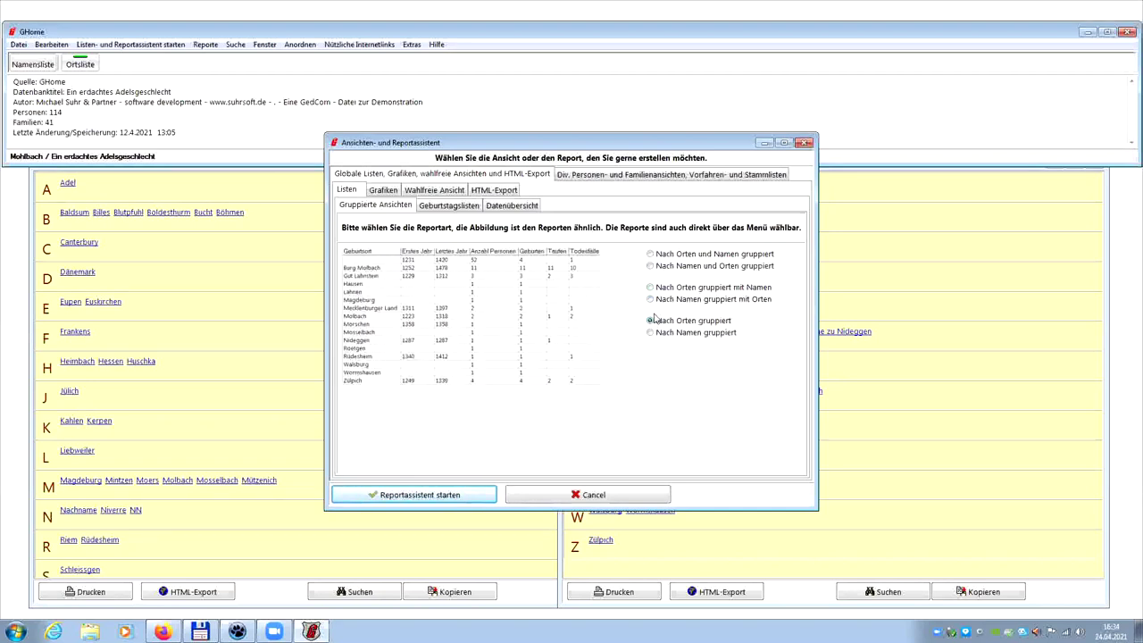
left_click(650, 254)
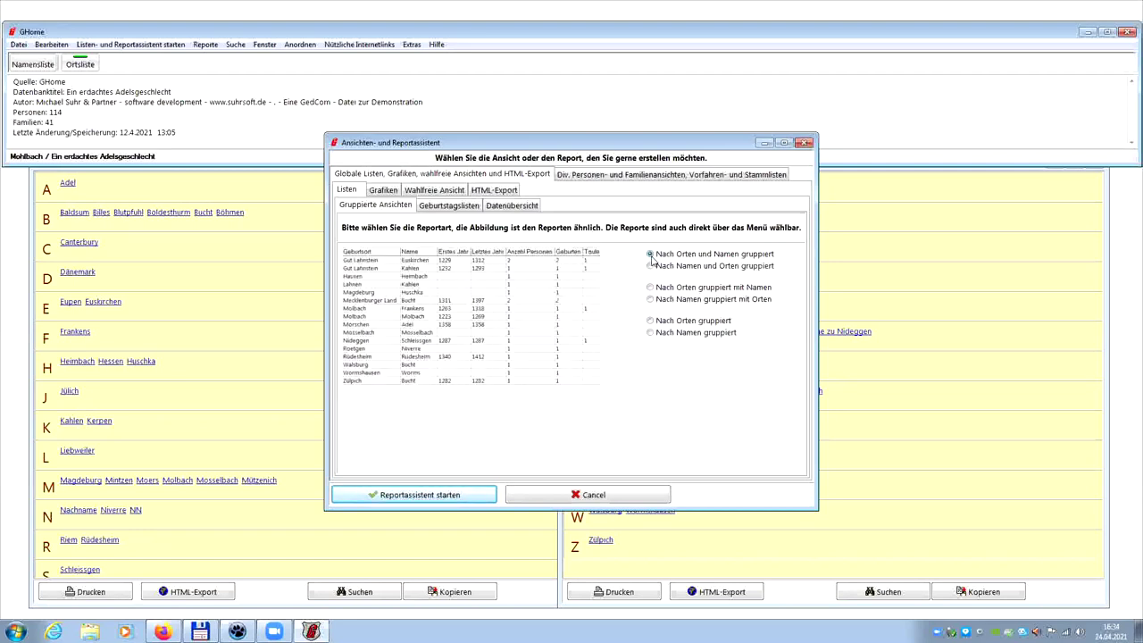
left_click(452, 496)
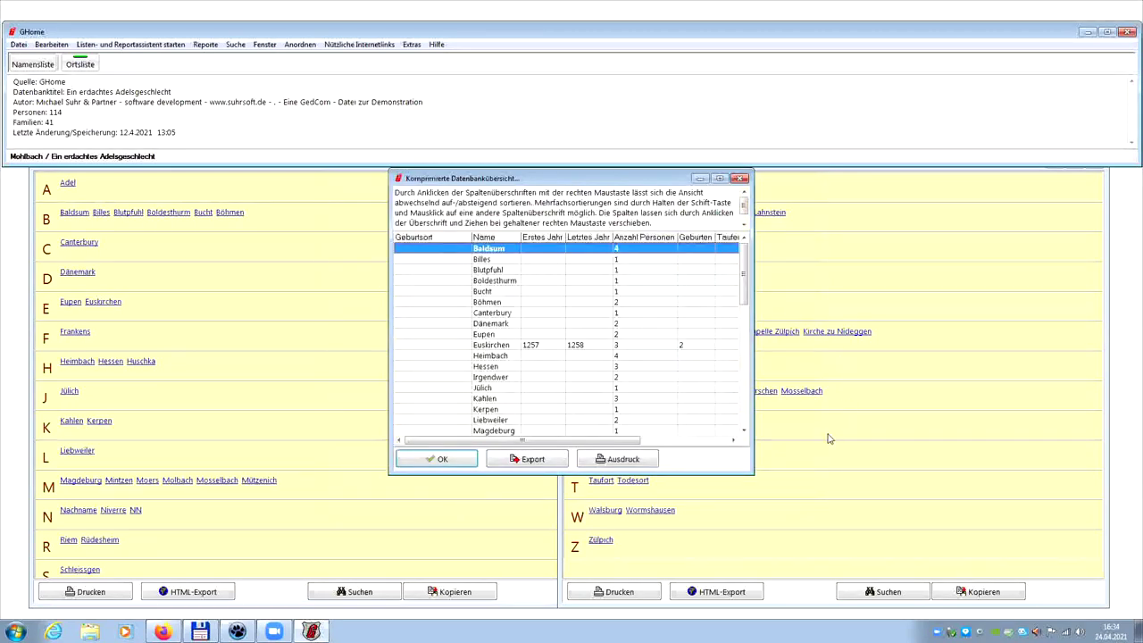
- Enlarge the grouped report, browse it to the last row, and inspect its export options without exporting
left_click_drag(754, 474, 937, 505)
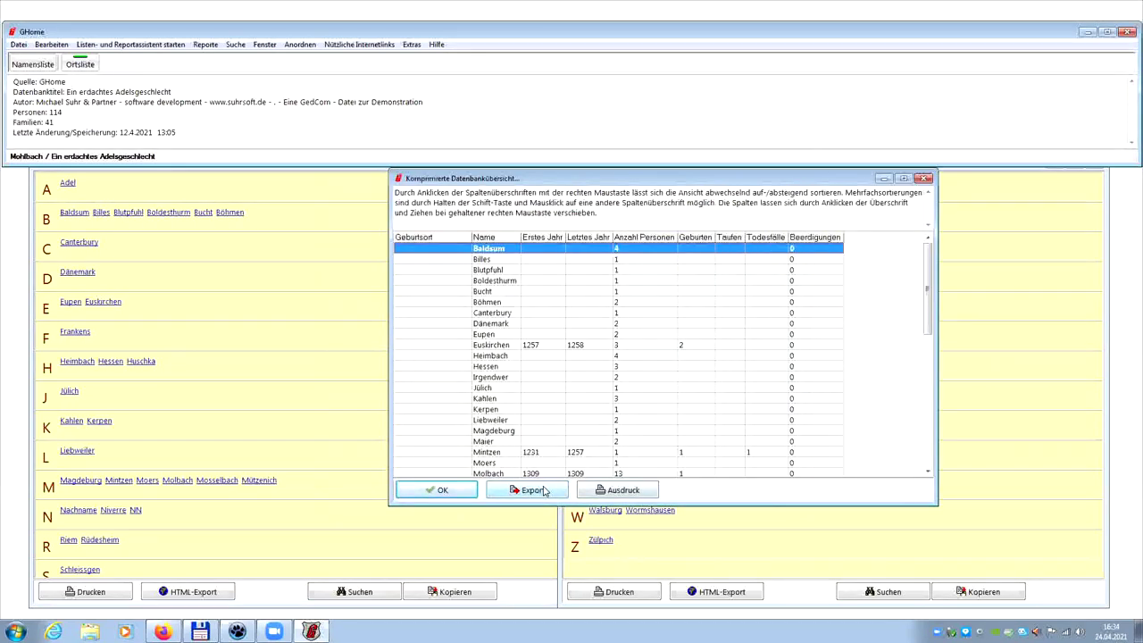
left_click(480, 315)
key("s")
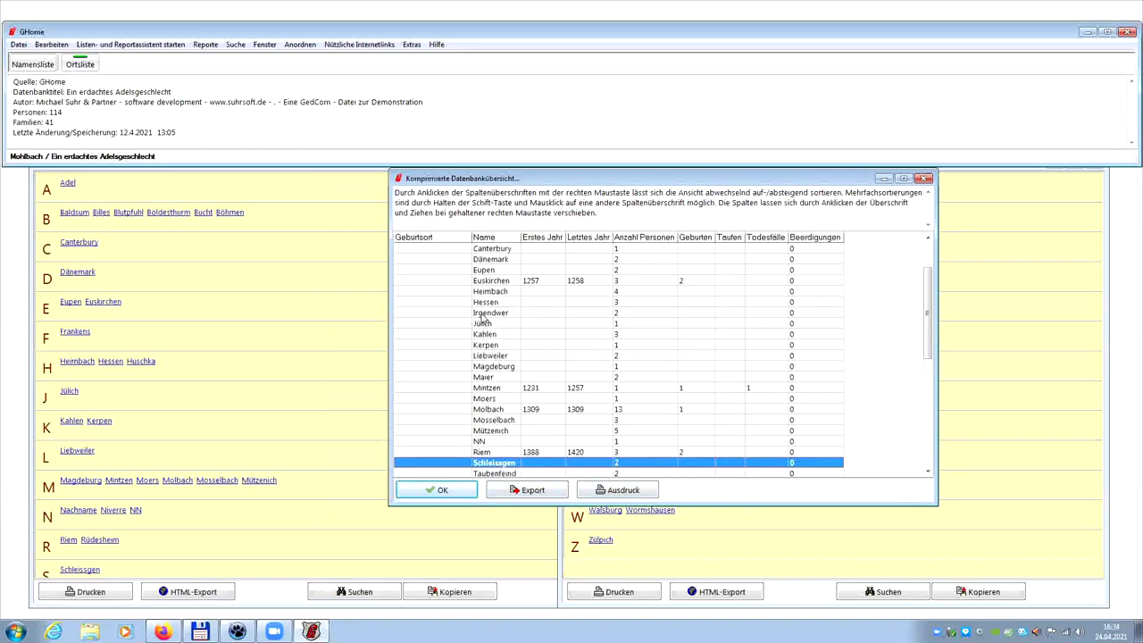
key("End")
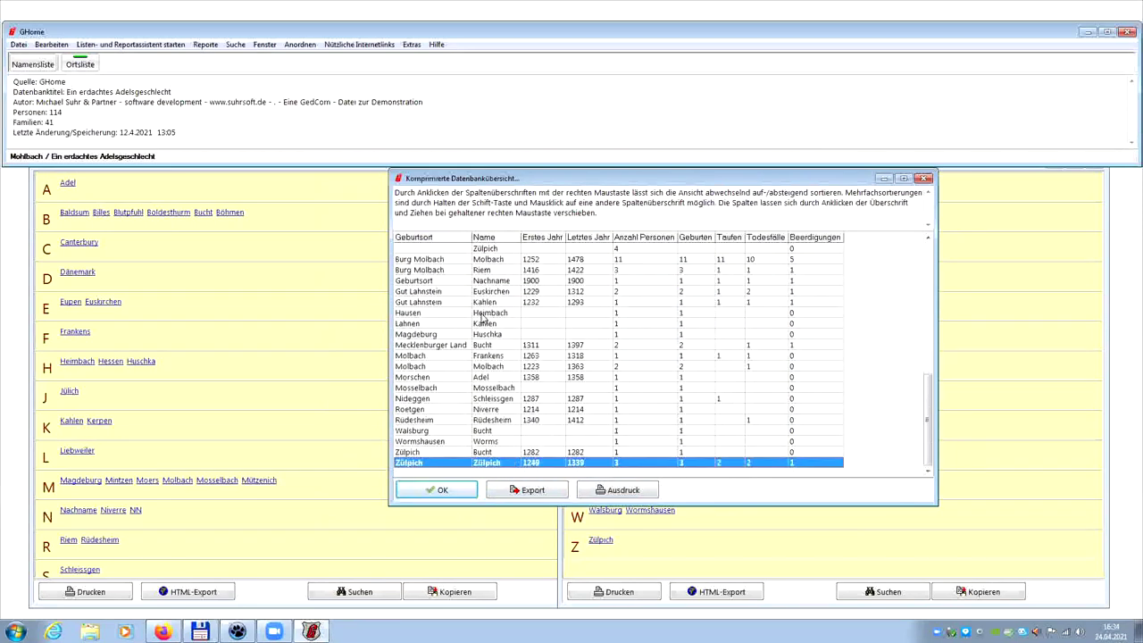
left_click(526, 492)
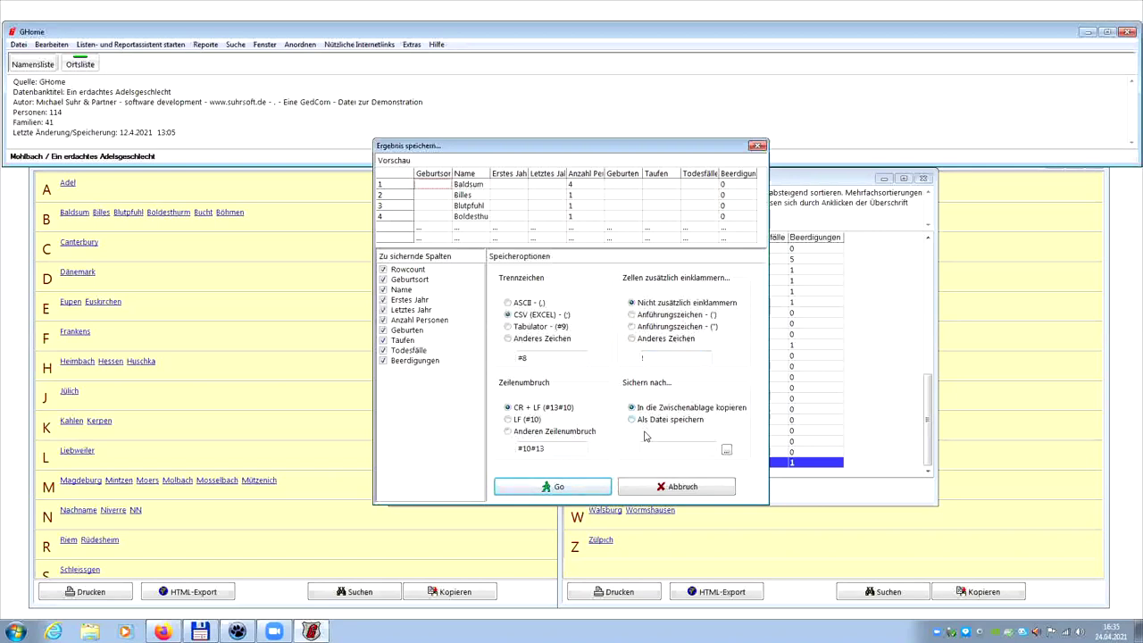
left_click(666, 487)
- Generate the birthday report with the option "Zusätzlich zum Report eine Geburtstagsliste erstellen und bei Start anzeigen"
left_click(118, 44)
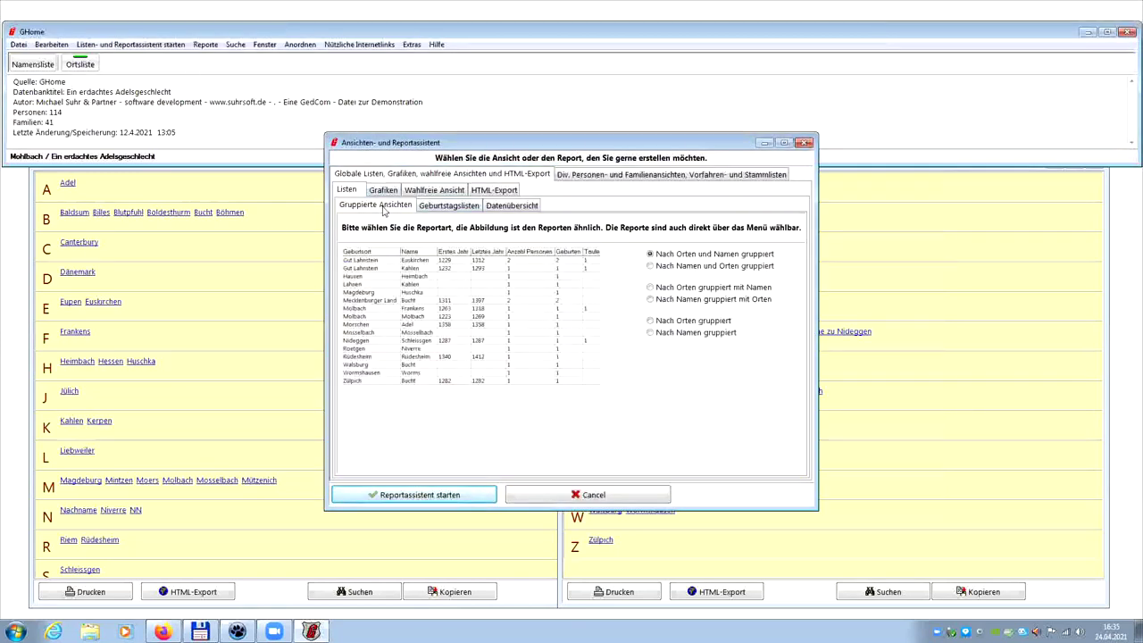
left_click(433, 207)
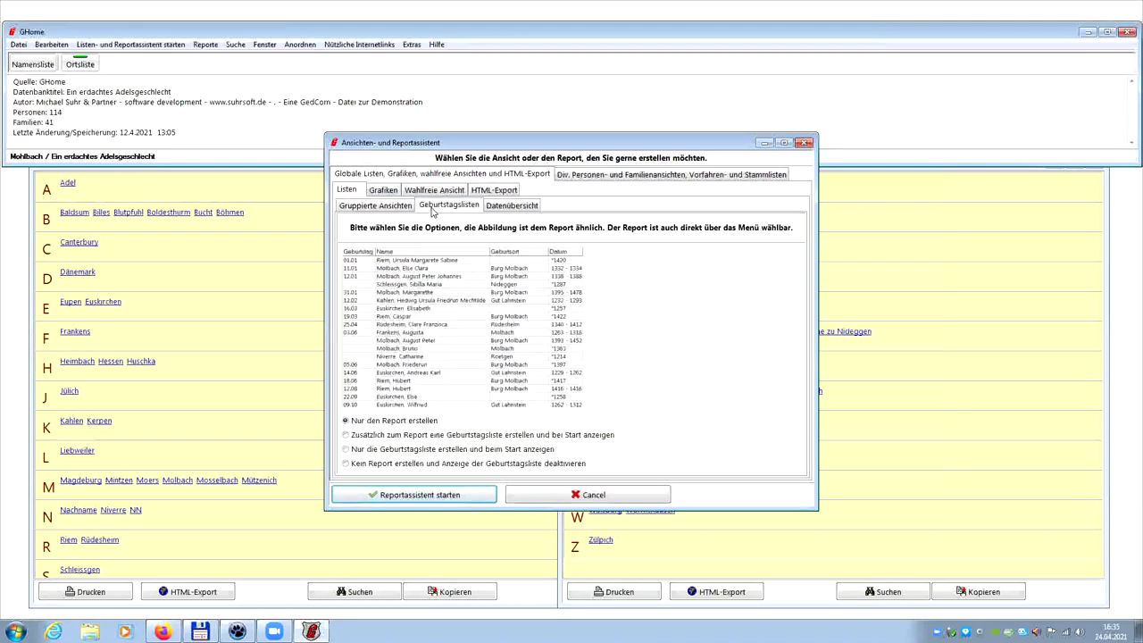
left_click(376, 437)
left_click(430, 497)
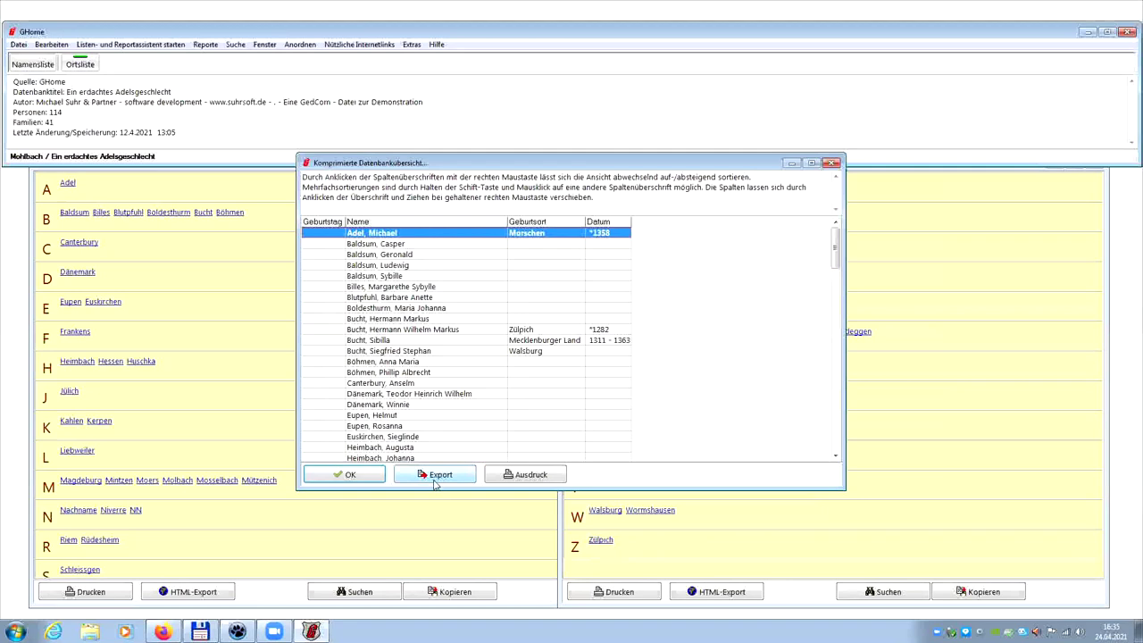
- Look through the birthday report, close it and examine the birthday reminder in the database information
left_click(388, 394)
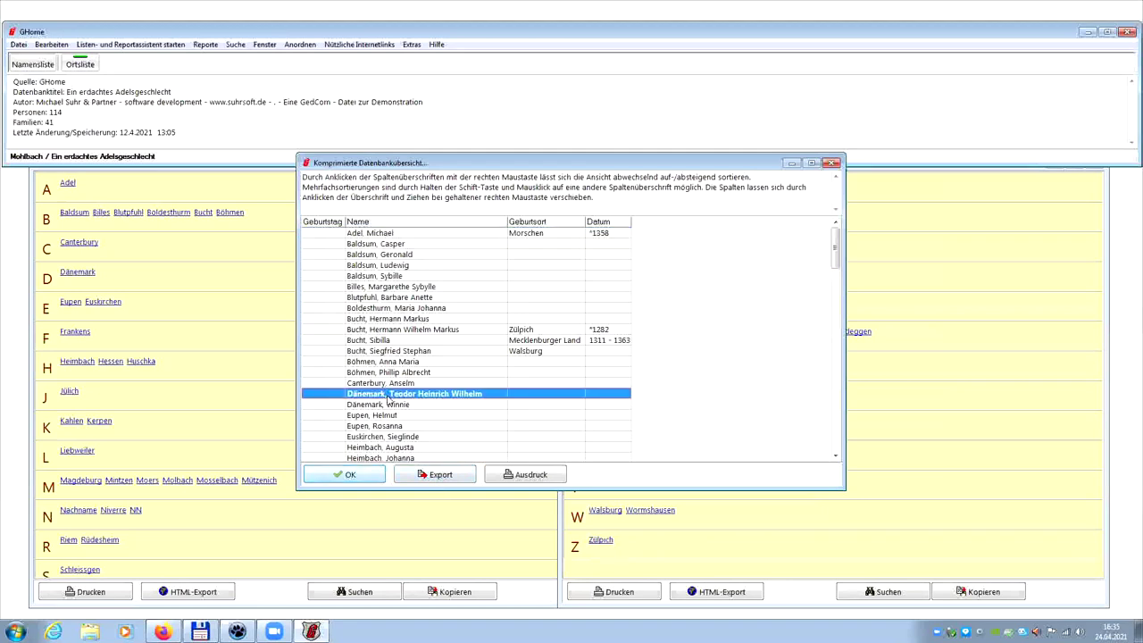
scroll(391, 402, "down", 10)
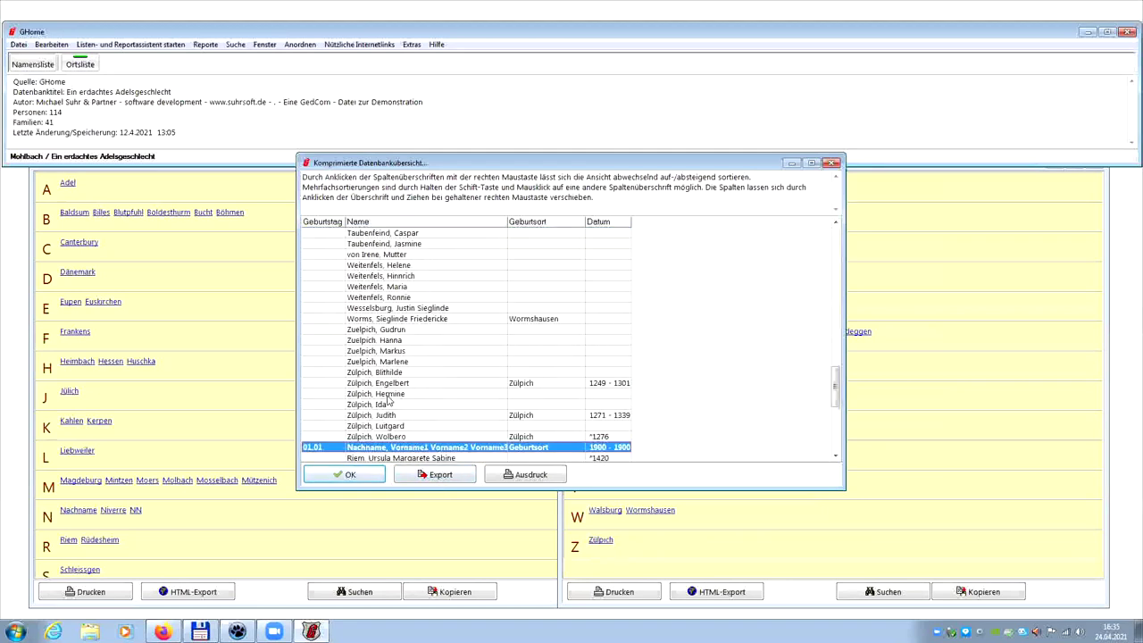
left_click(376, 470)
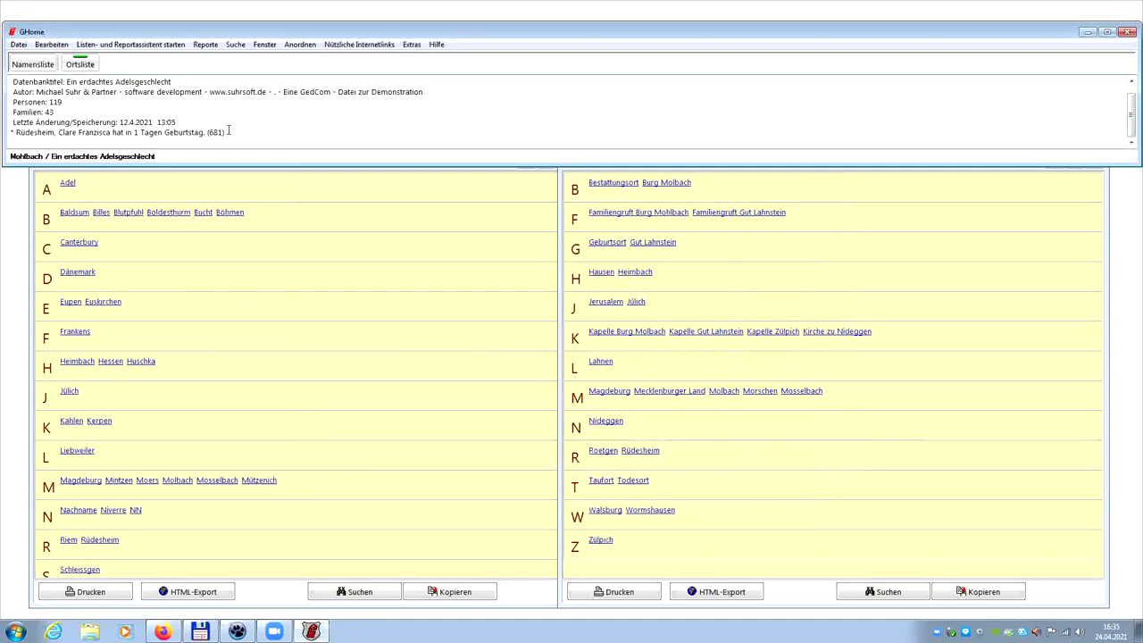
left_click_drag(225, 132, 213, 122)
left_click(175, 122)
- Preview the compressed and detailed written summaries of the Datenübersicht in the report assistant
left_click(86, 49)
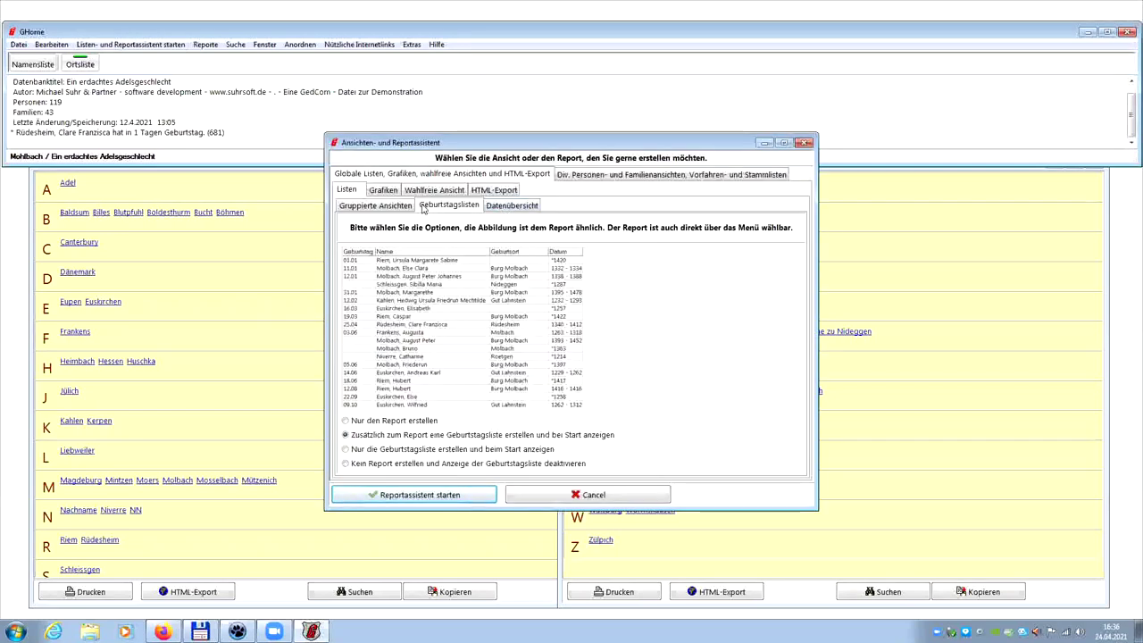
left_click(491, 209)
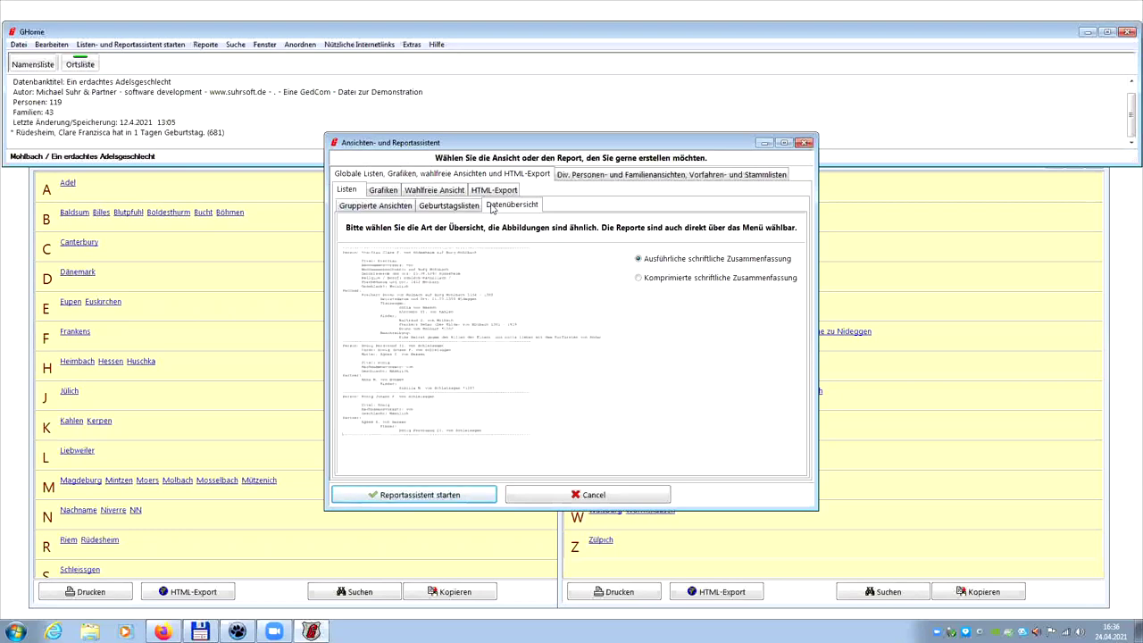
left_click(639, 281)
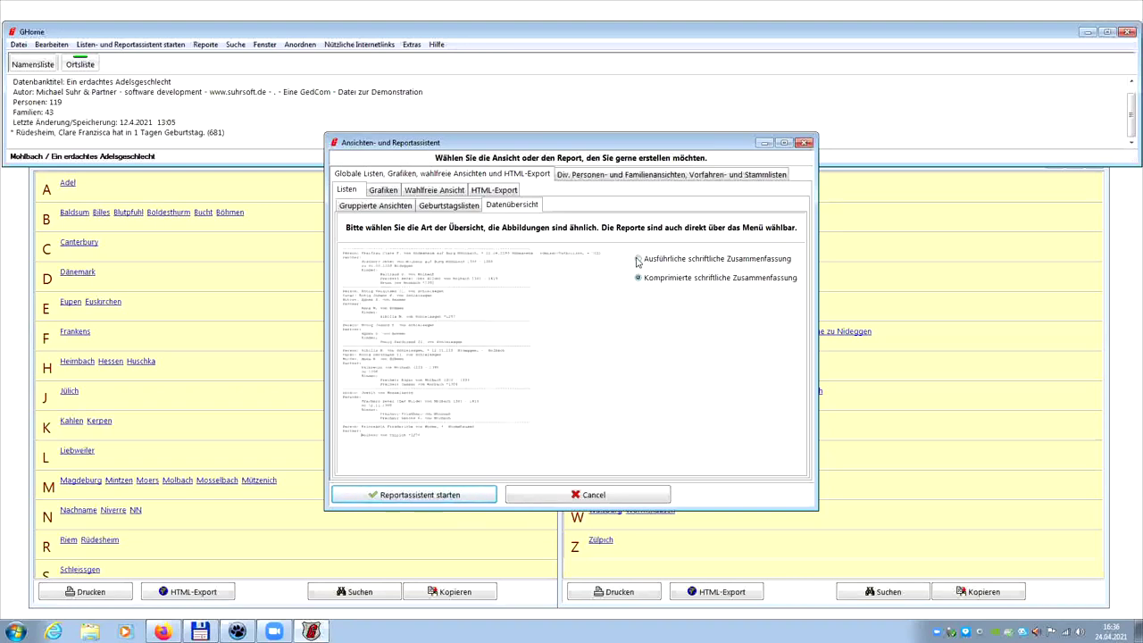
left_click(638, 258)
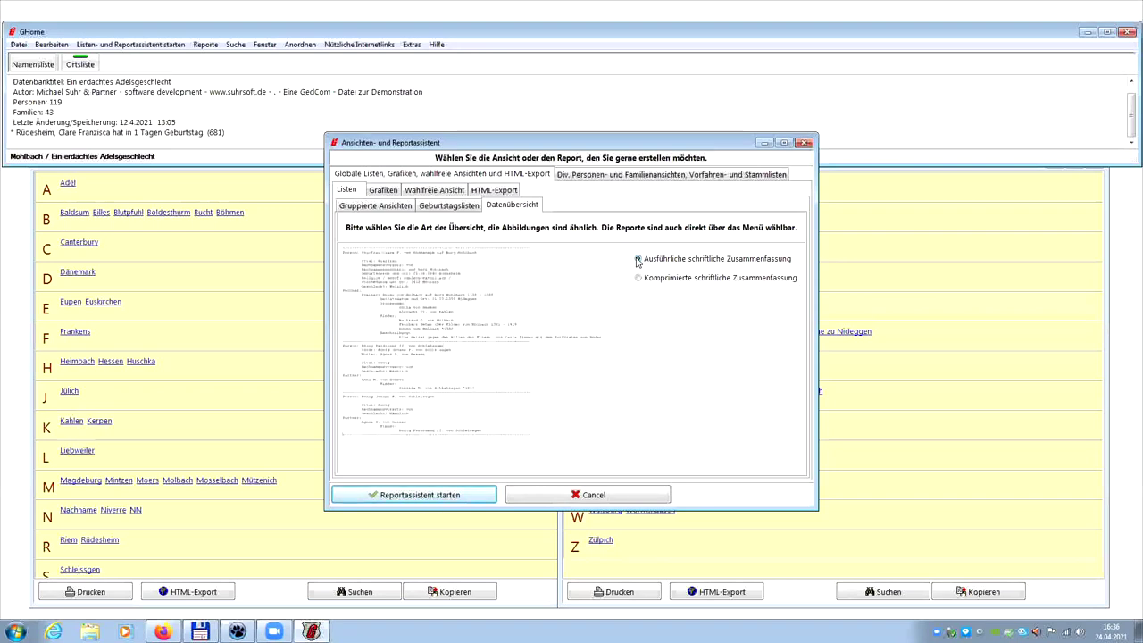
- Preview the Punktchart, Kuchenchart and Balkenchart graphics in the report assistant
left_click(385, 191)
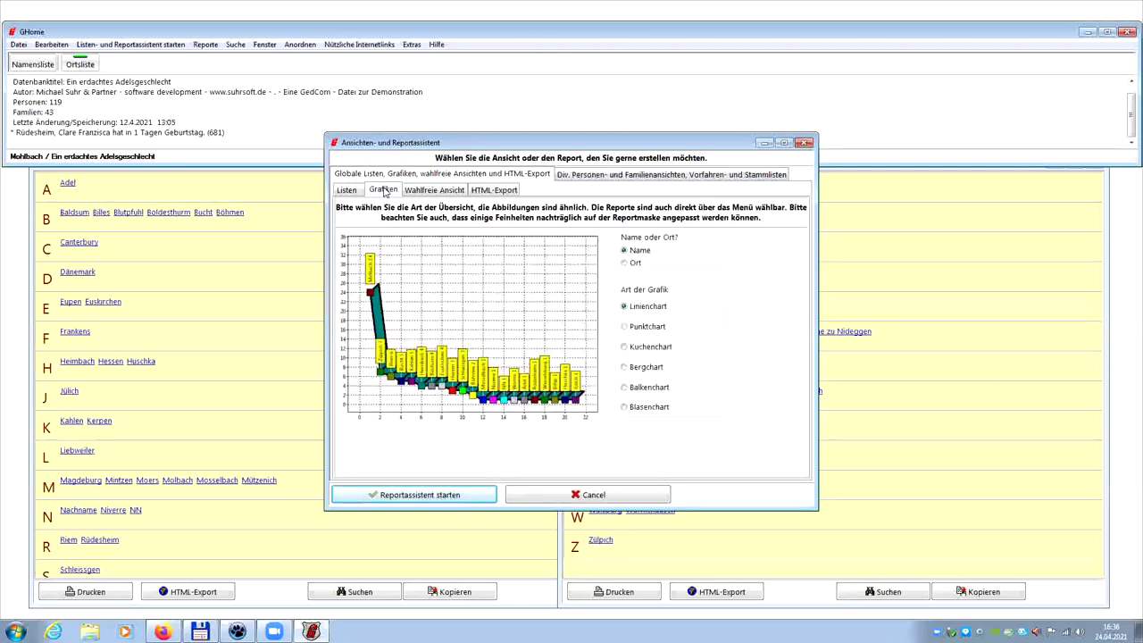
left_click(631, 326)
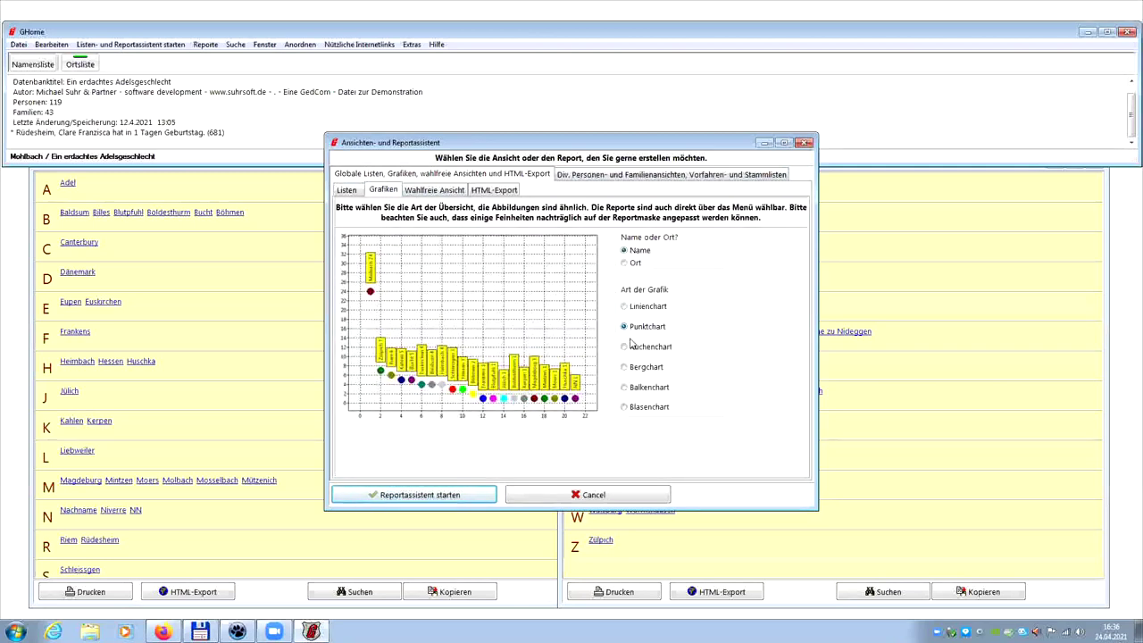
left_click(626, 347)
left_click(627, 387)
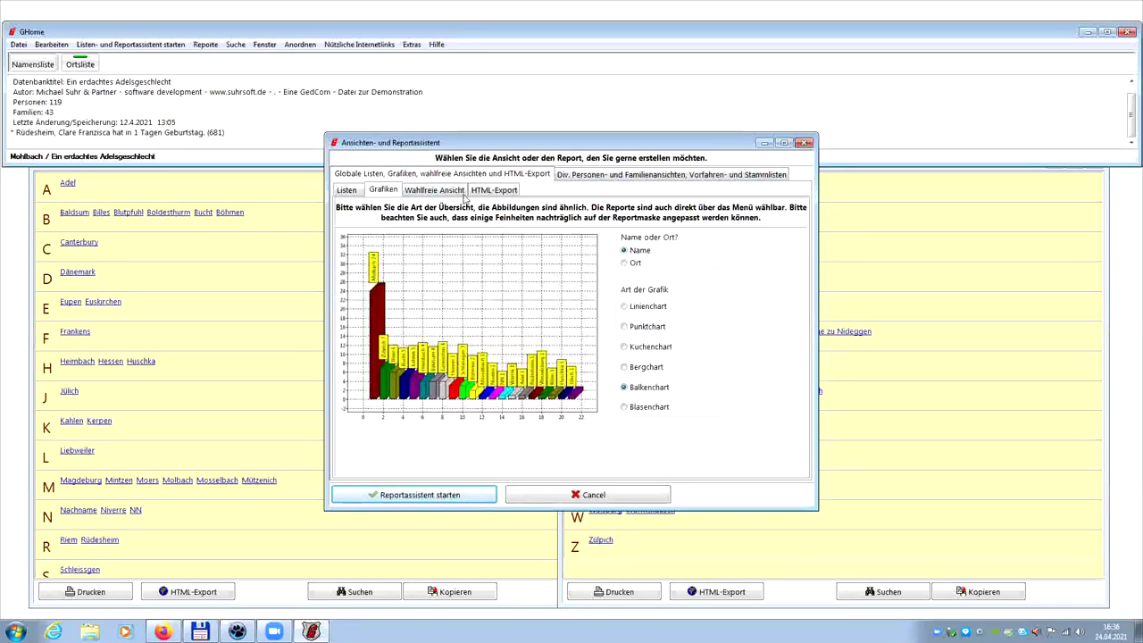
- Generate the optional report "Nachname/Vorname-Geburtsort" and maximize the report generator window
left_click(453, 191)
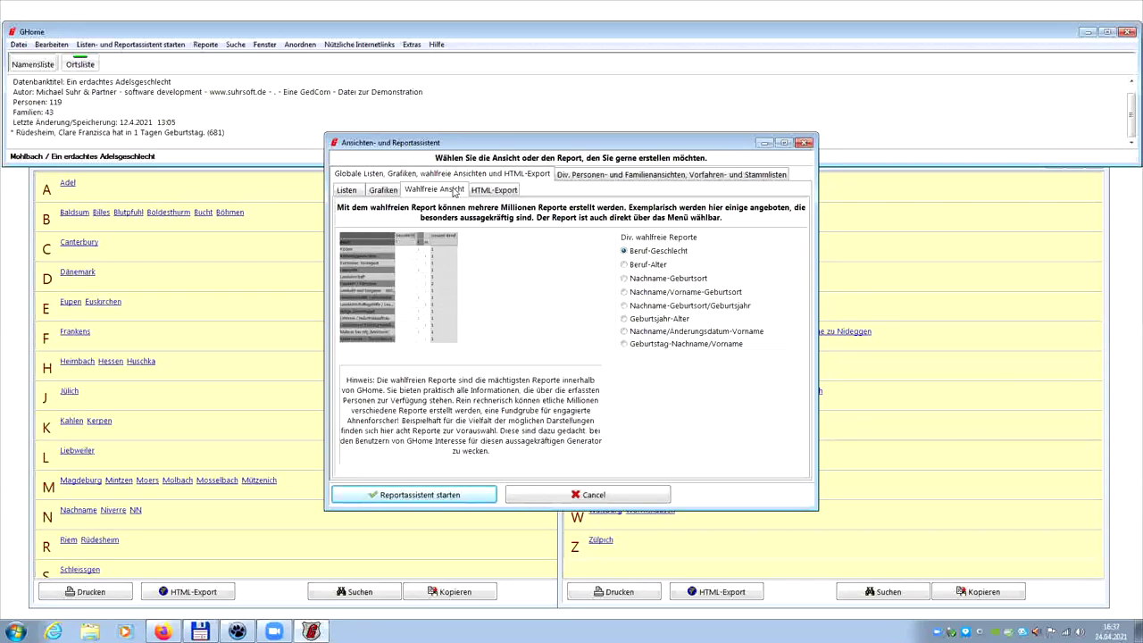
left_click(625, 292)
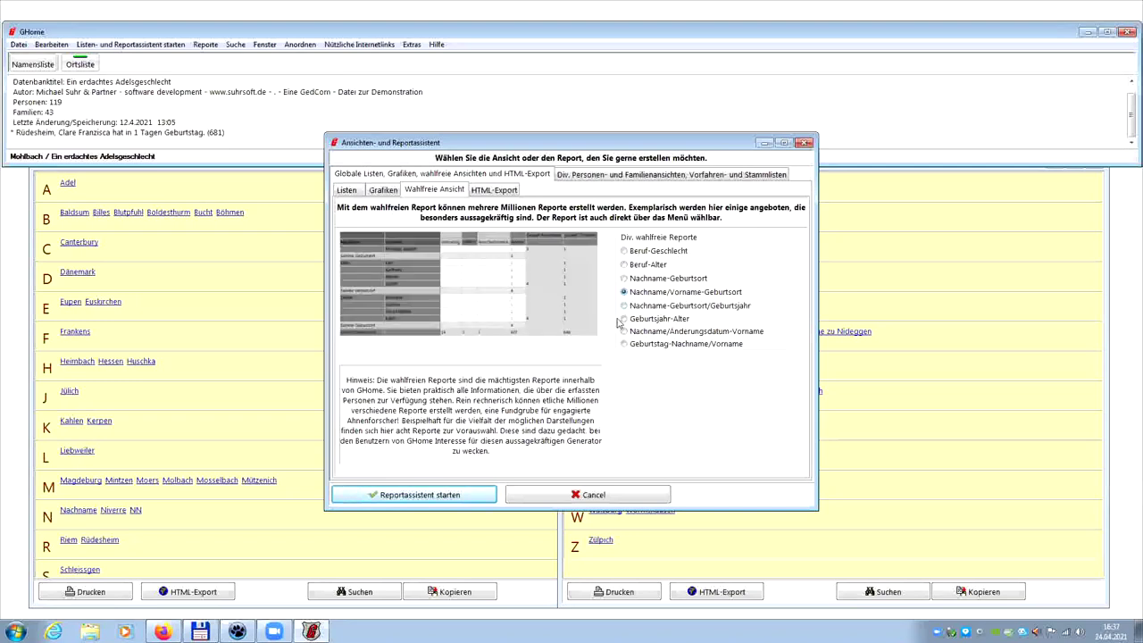
left_click(423, 497)
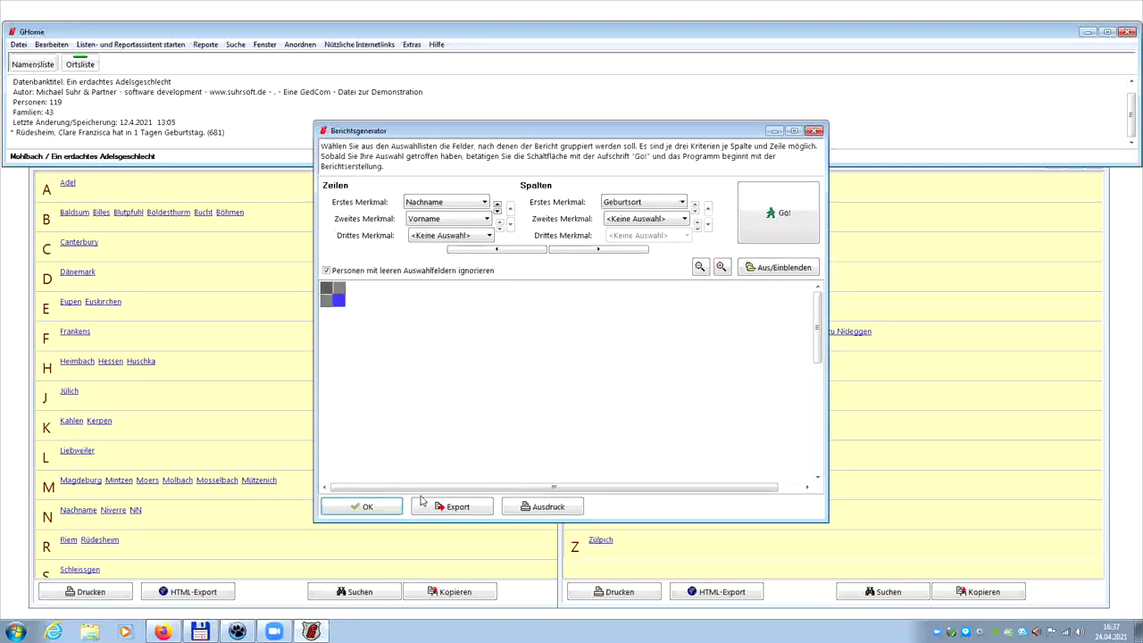
left_click(792, 132)
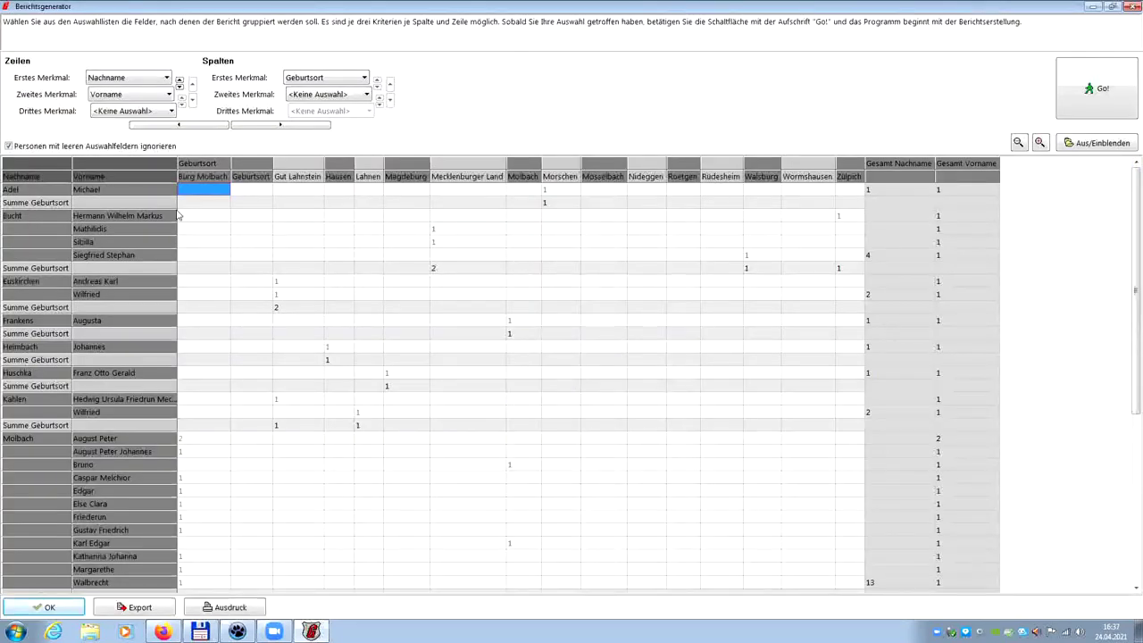
- Examine the report's table of surnames and first names against birthplaces across its rows, columns and totals
key("Right")
key("Right")
key("Left")
key("Left")
key("Down")
key("Down")
key("Down")
key("Right")
key("Right")
key("Right")
key("Right")
key("Right")
key("Right")
key("Right")
key("Right")
key("Right")
key("Right")
key("Right")
key("Right")
key("Right")
key("Right")
key("Right")
key("Right")
key("Right")
key("Down")
key("Down")
key("Down")
key("Down")
key("Down")
key("Down")
key("Down")
key("Down")
key("Down")
key("Down")
key("Down")
key("Down")
key("Down")
key("Down")
key("Down")
key("Down")
key("Down")
key("Down")
key("Down")
key("Down")
key("Down")
key("Down")
key("Down")
key("Down")
key("Down")
key("Down")
key("Down")
key("Down")
key("Down")
key("Down")
key("Down")
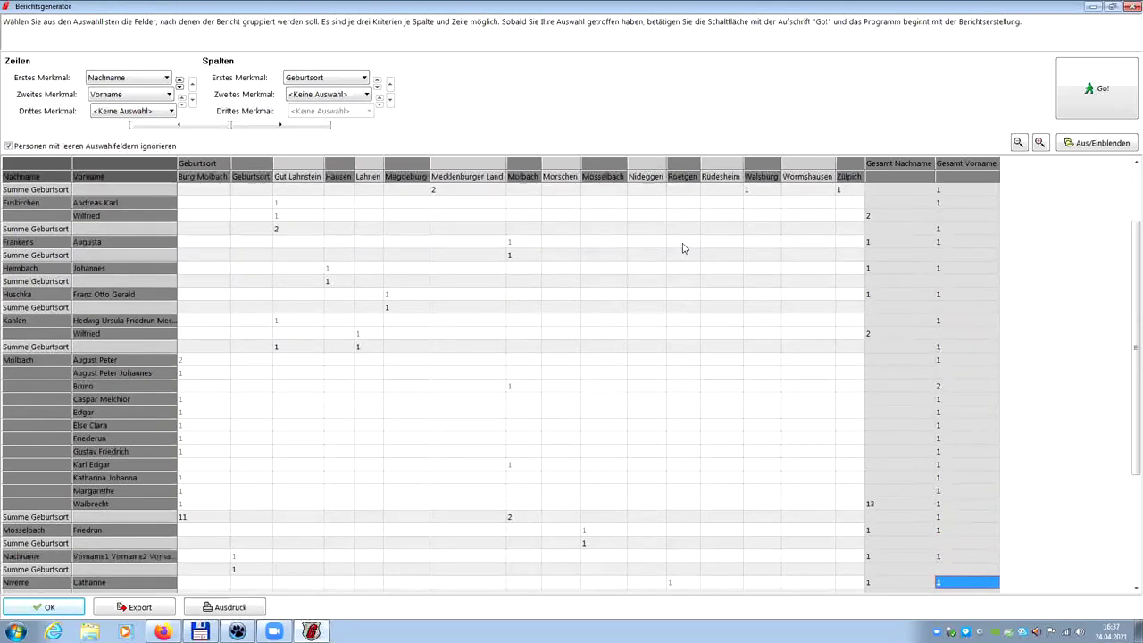
key("Left")
key("Left")
key("Left")
key("Left")
key("Left")
key("Left")
key("Left")
key("Left")
key("Left")
key("Left")
key("Left")
key("Left")
key("Left")
key("Left")
key("Left")
key("Left")
key("Left")
key("Up")
key("Up")
key("Up")
key("Up")
key("Up")
key("Up")
key("Up")
key("Up")
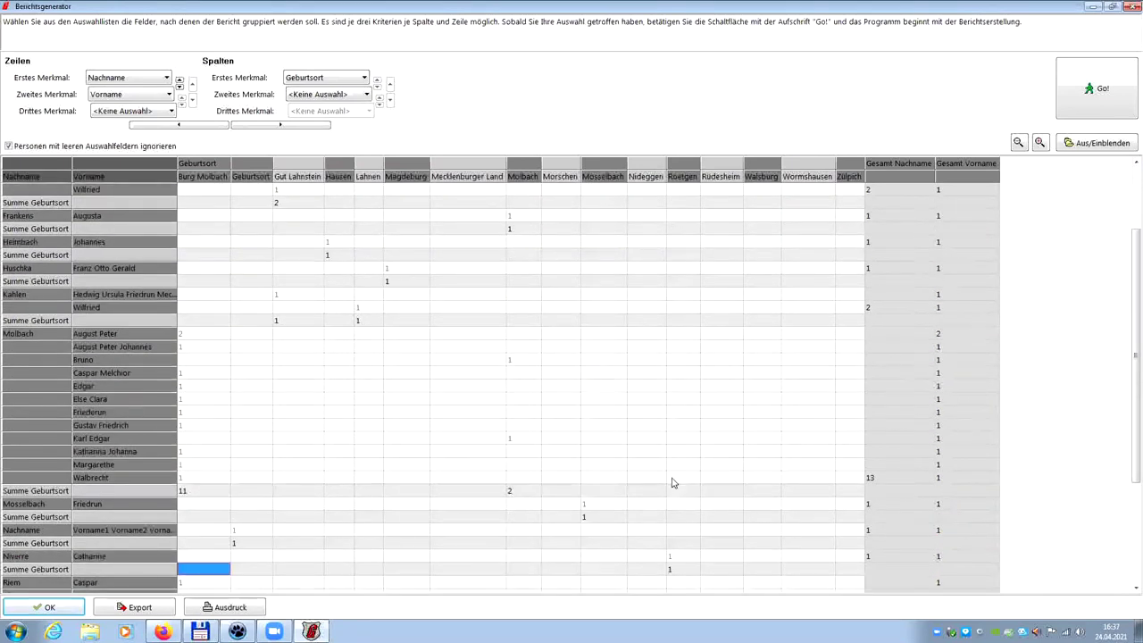
key("Down")
key("Down")
key("Down")
key("Down")
key("Down")
key("Down")
key("Down")
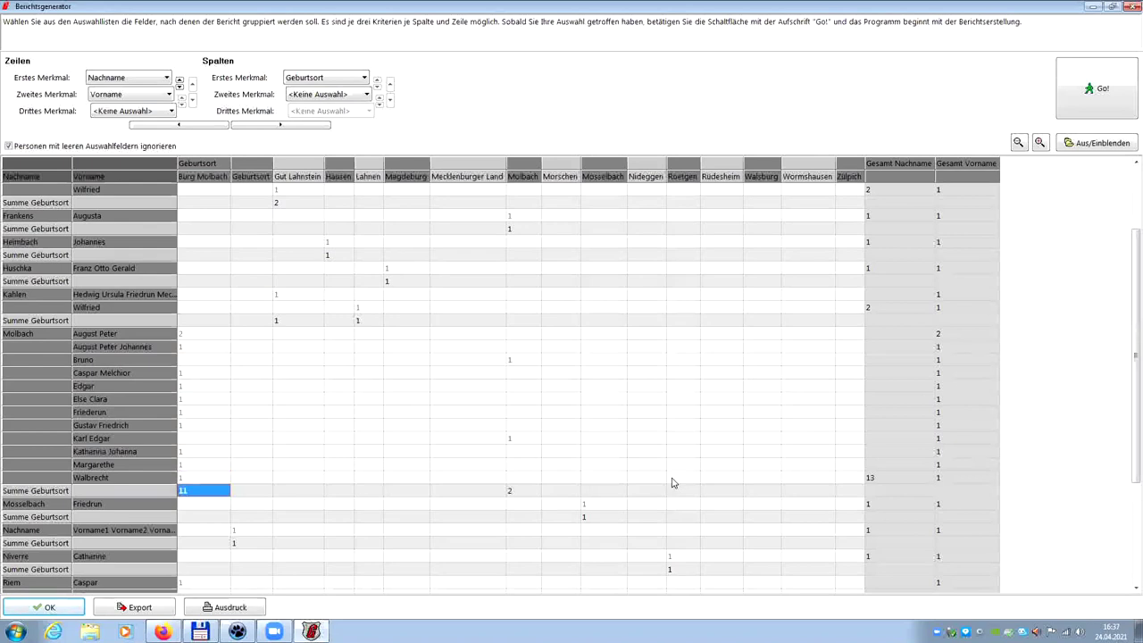
key("Up")
key("Up")
key("Up")
key("Up")
key("Up")
key("Up")
key("Up")
key("Up")
key("Up")
key("Up")
key("Up")
key("Up")
key("Up")
key("Up")
key("Page_Up")
key("Page_Up")
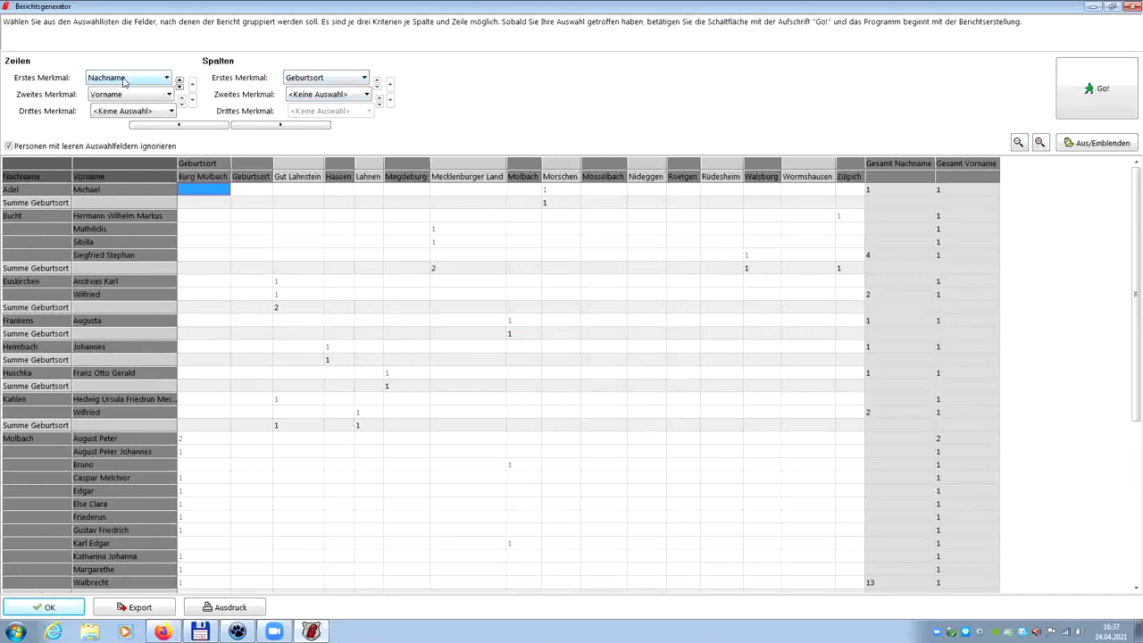
- Add Geschlecht as the second column criterion beside Geburtsort, regenerate the report and close it
left_click(312, 81)
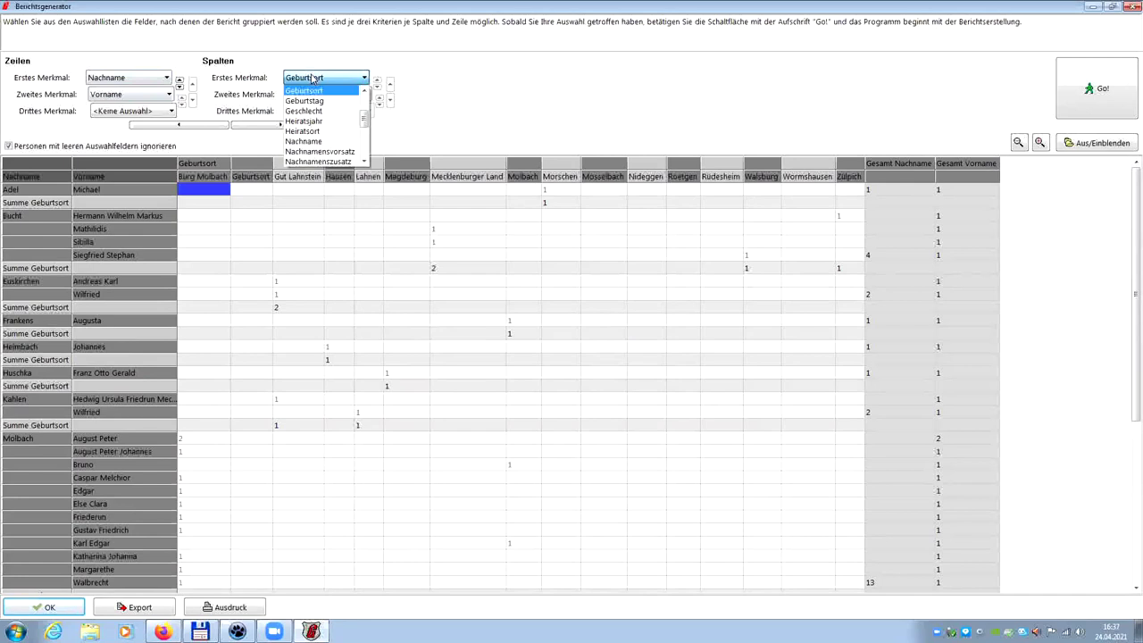
left_click(312, 80)
left_click(326, 95)
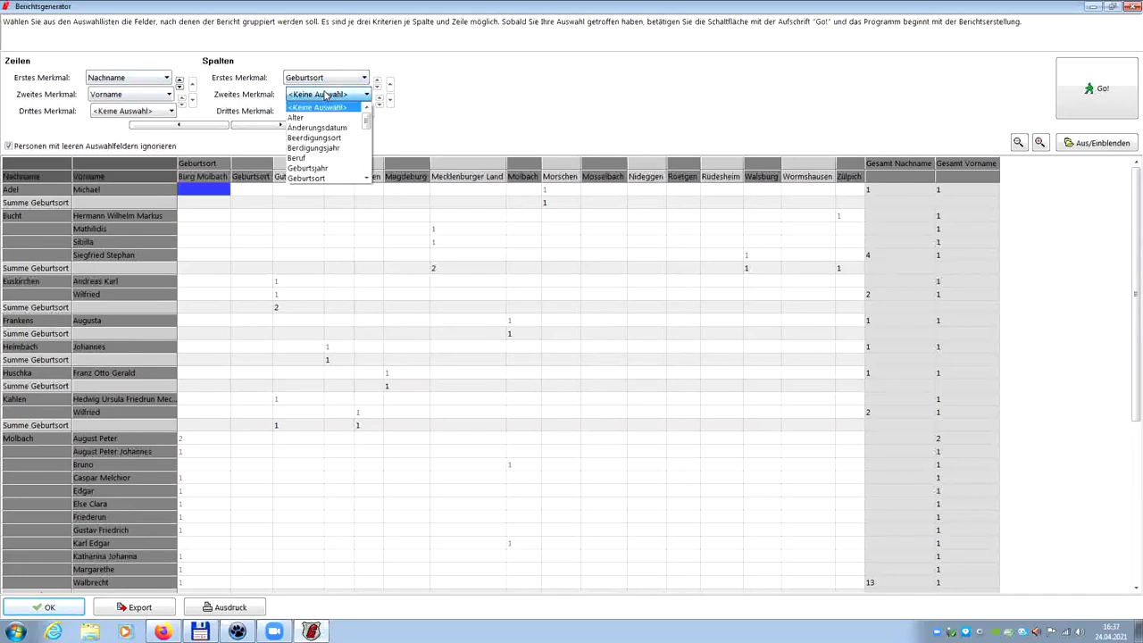
left_click(331, 158)
left_click(339, 97)
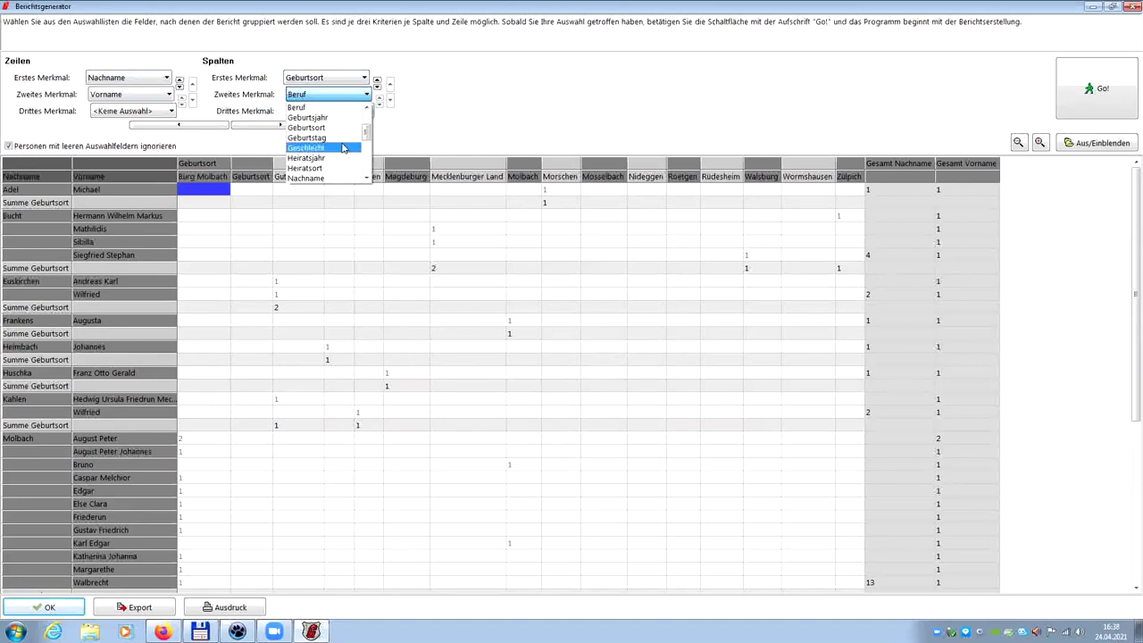
left_click(342, 149)
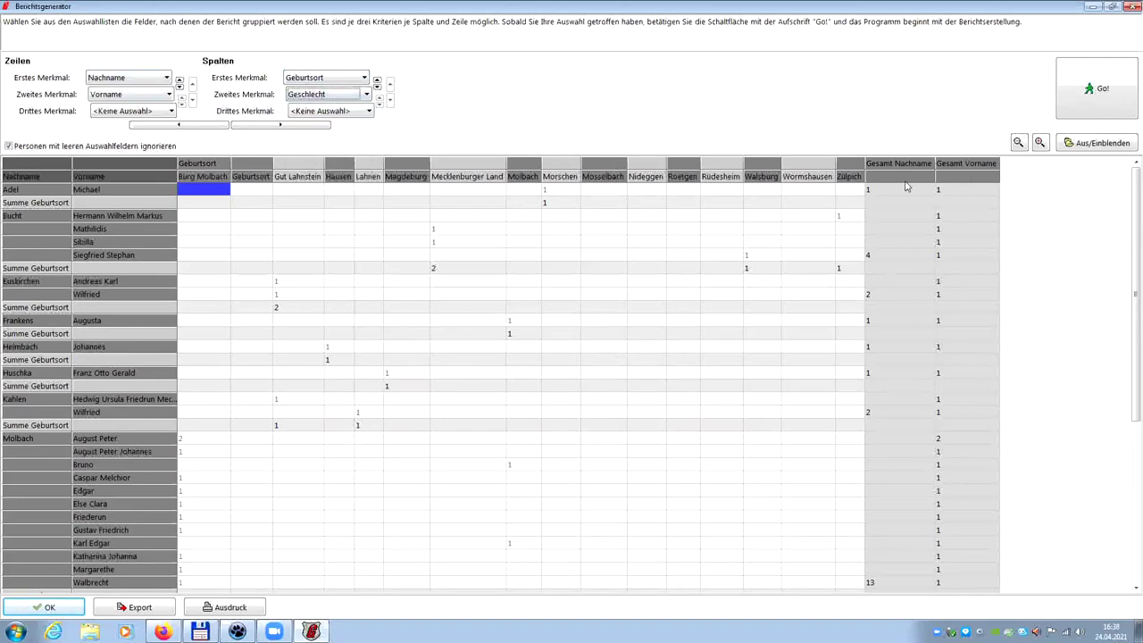
left_click(1098, 69)
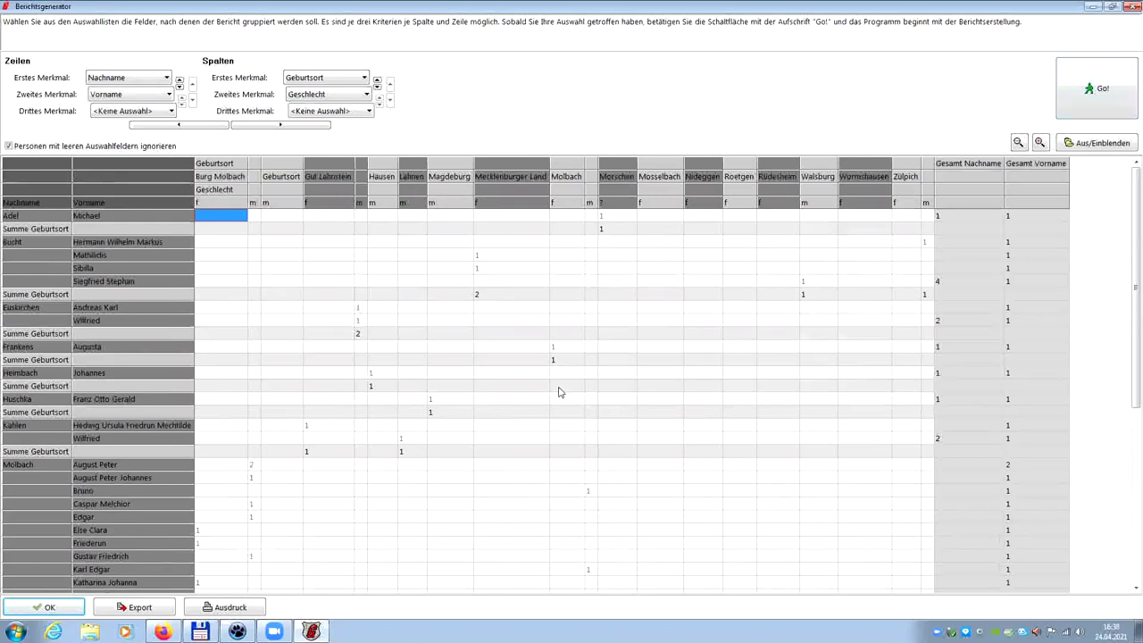
left_click(1128, 7)
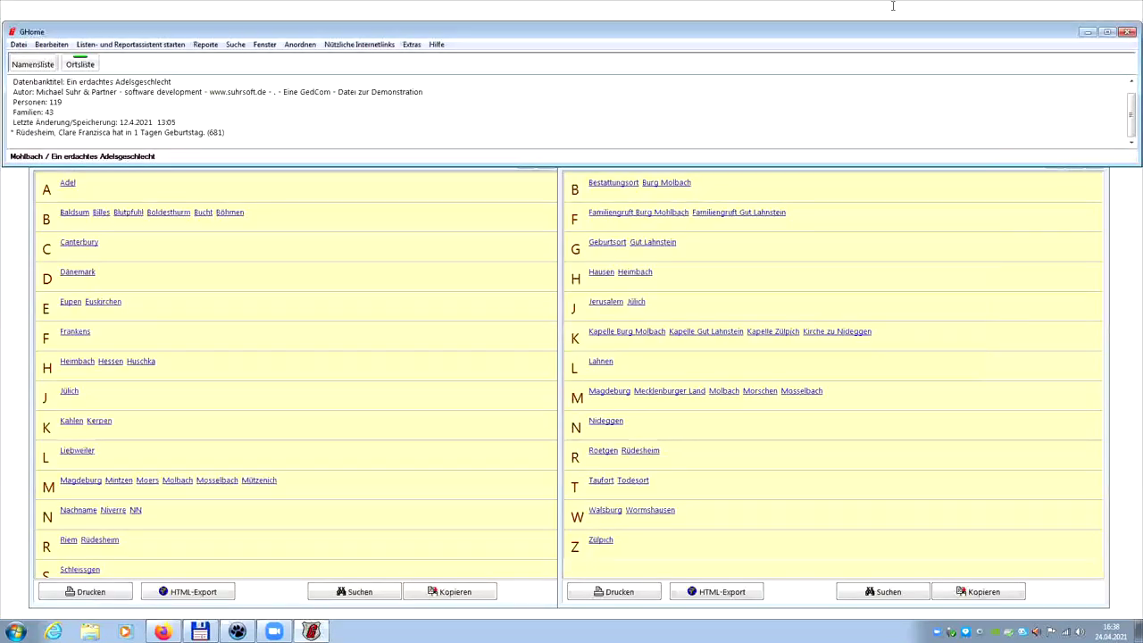
- Reopen the report assistant and preview its HTML-Export, Vorfahrenliste, Baumansicht der Vorfahren and Nachkommensansichten options
left_click(130, 44)
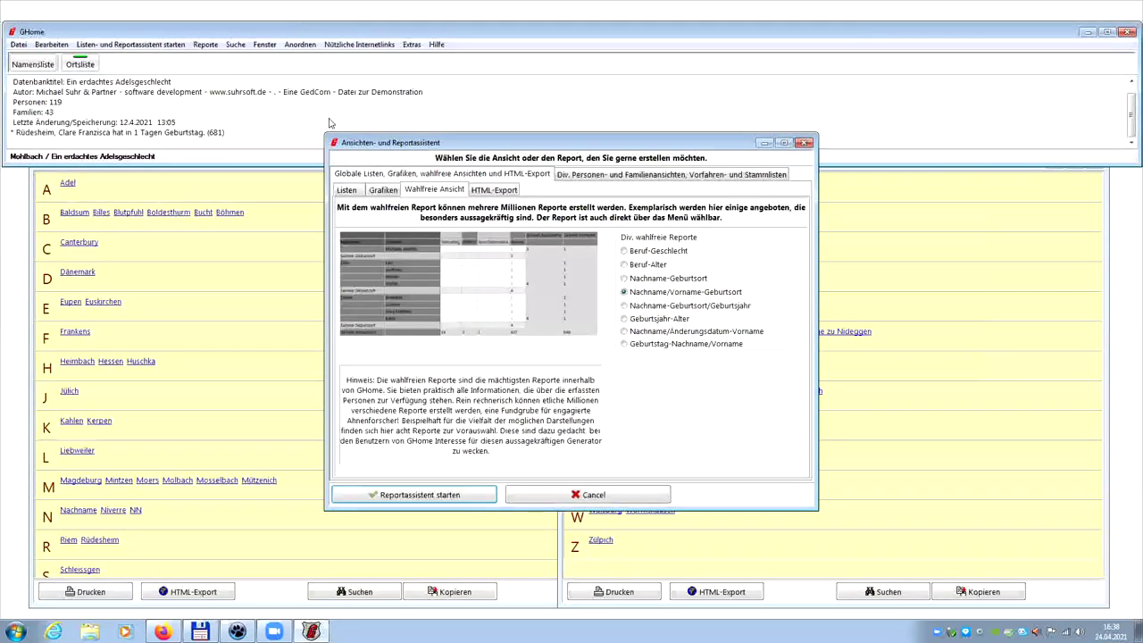
left_click(483, 192)
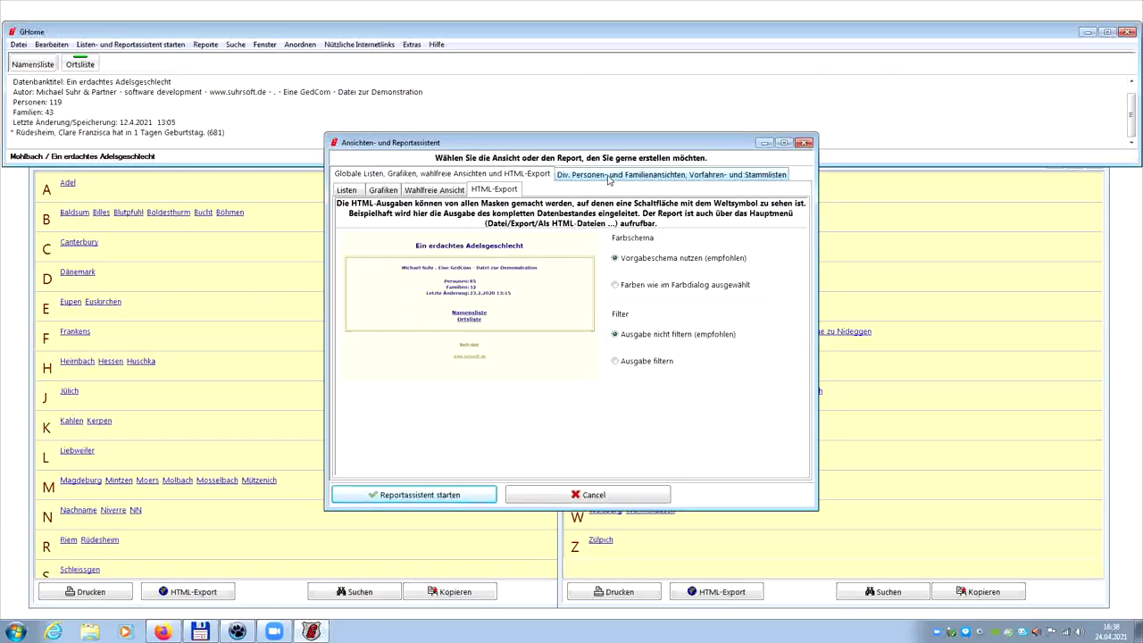
left_click(608, 177)
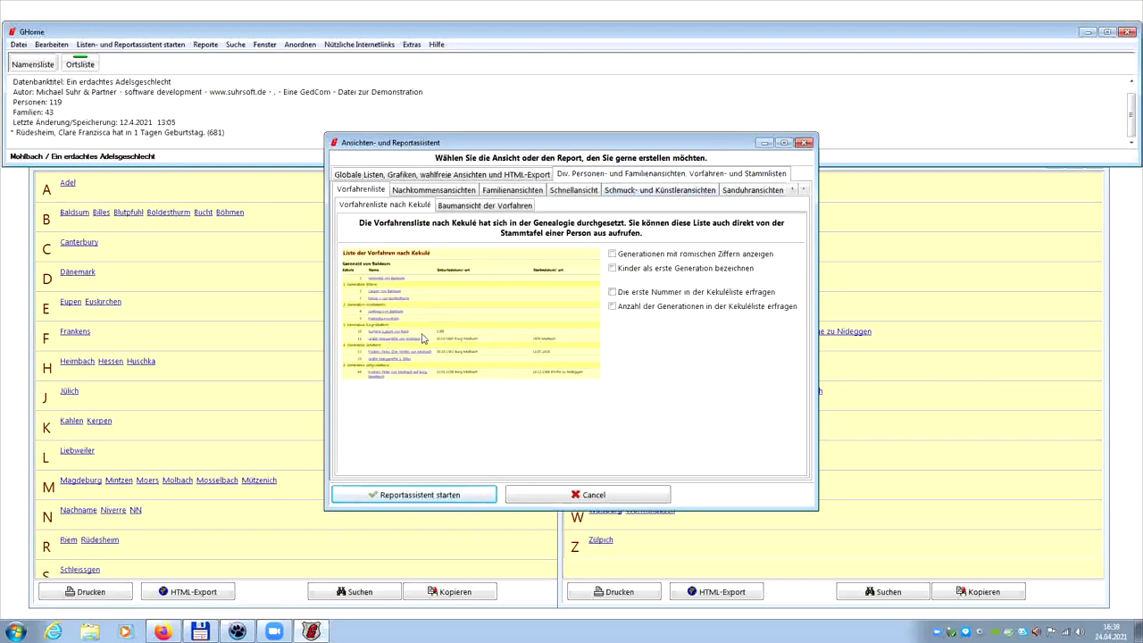
left_click(452, 208)
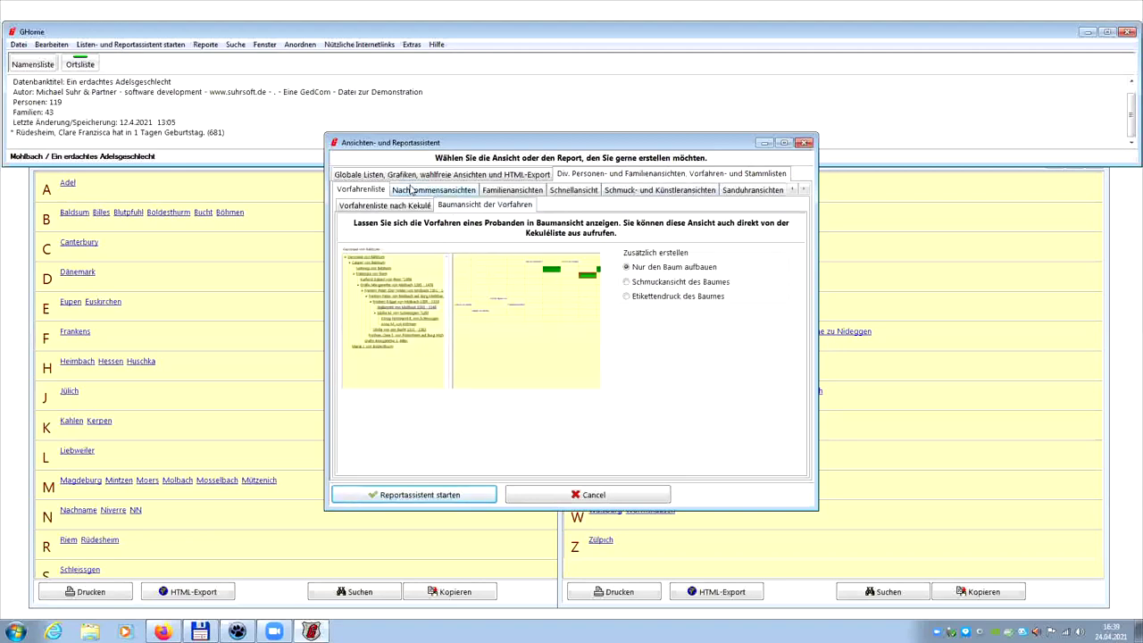
left_click(402, 193)
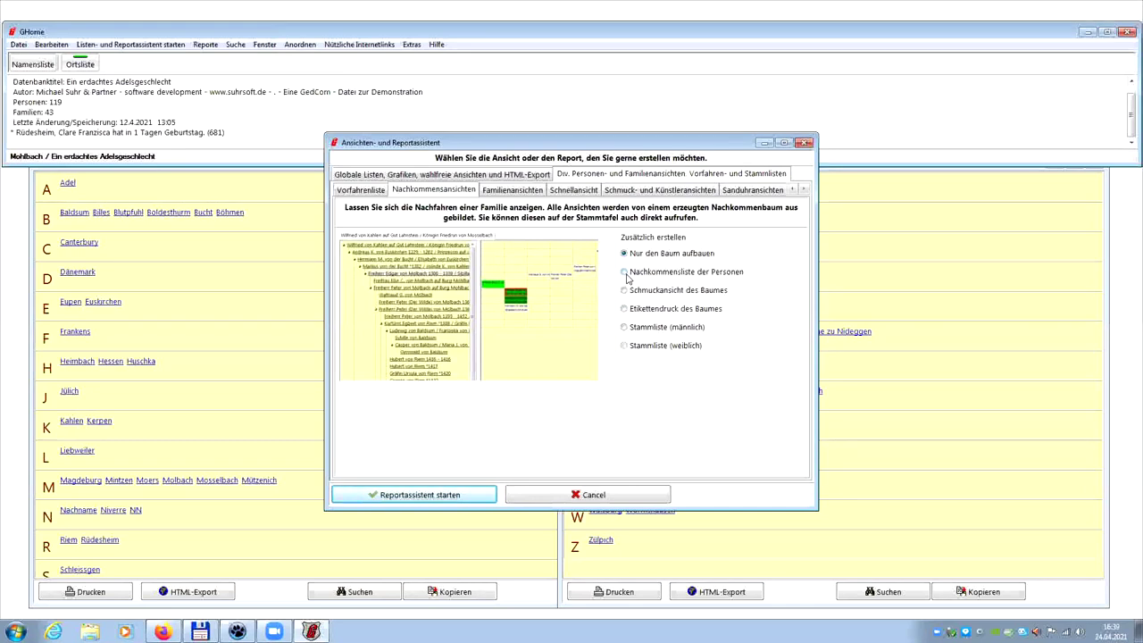
- Start the Familienansicht report and open the Stammtafel of the Molbach family member marked "Ich selbst"
left_click(512, 191)
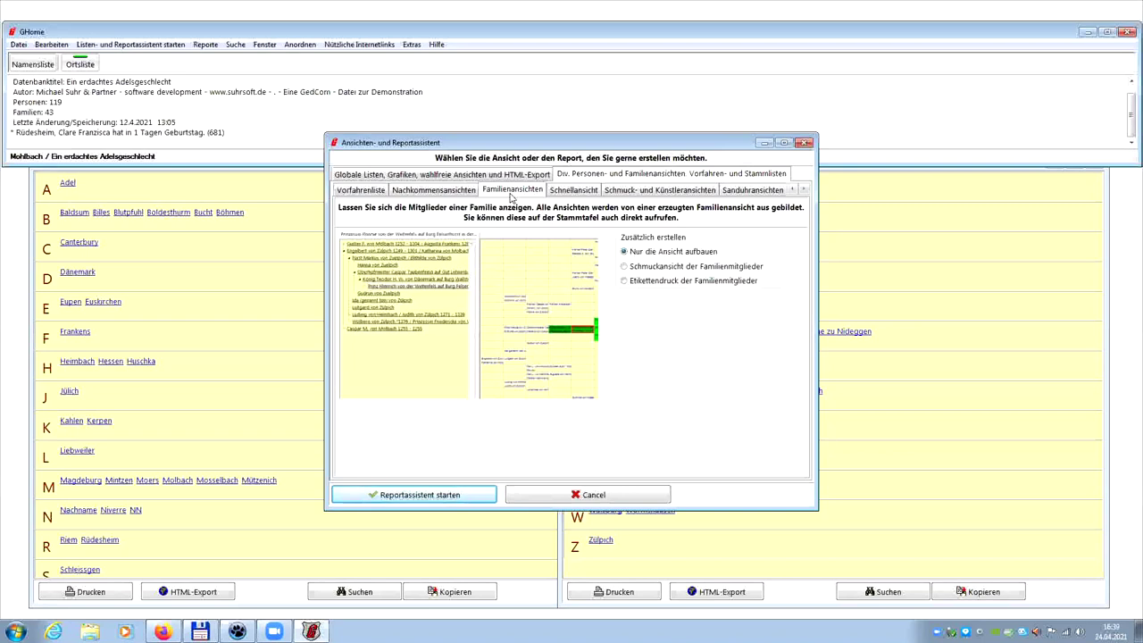
left_click(454, 501)
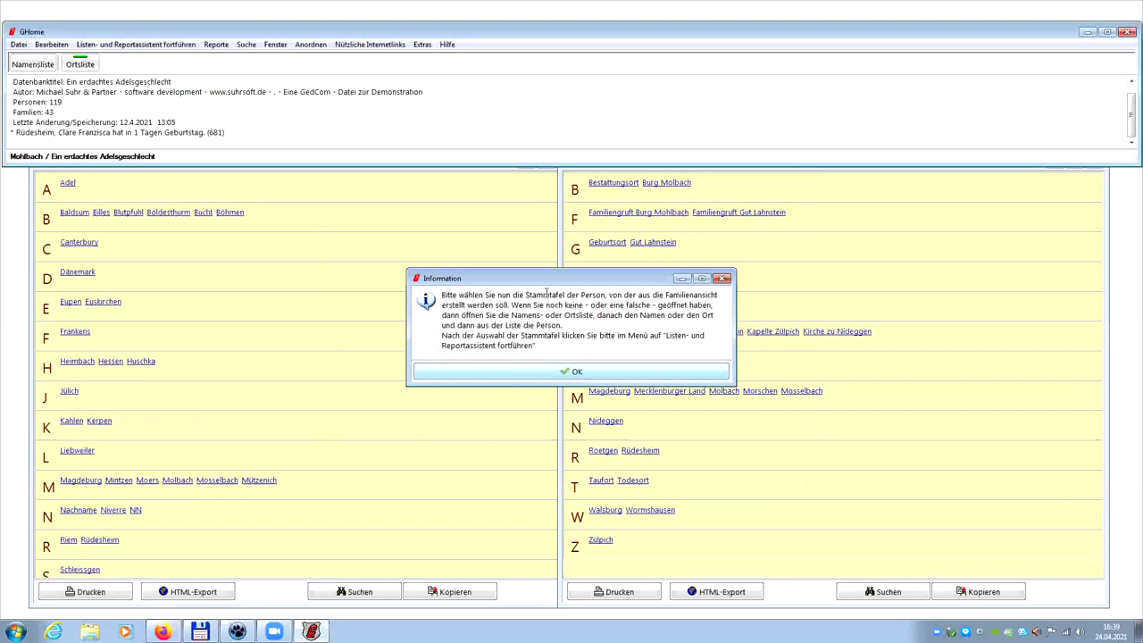
left_click(559, 372)
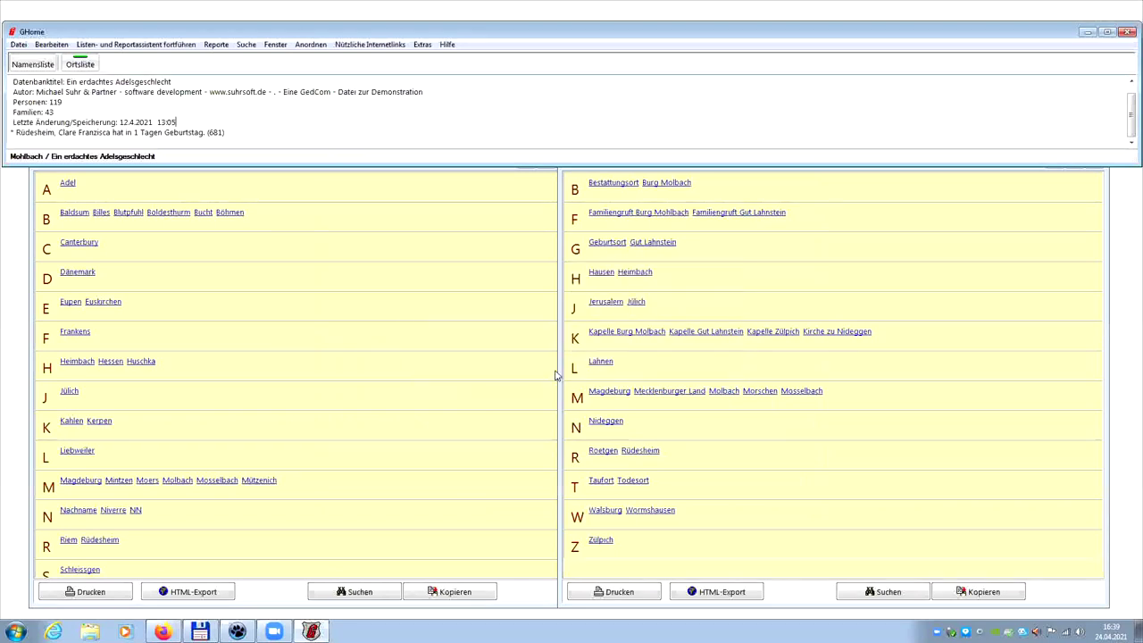
left_click(170, 483)
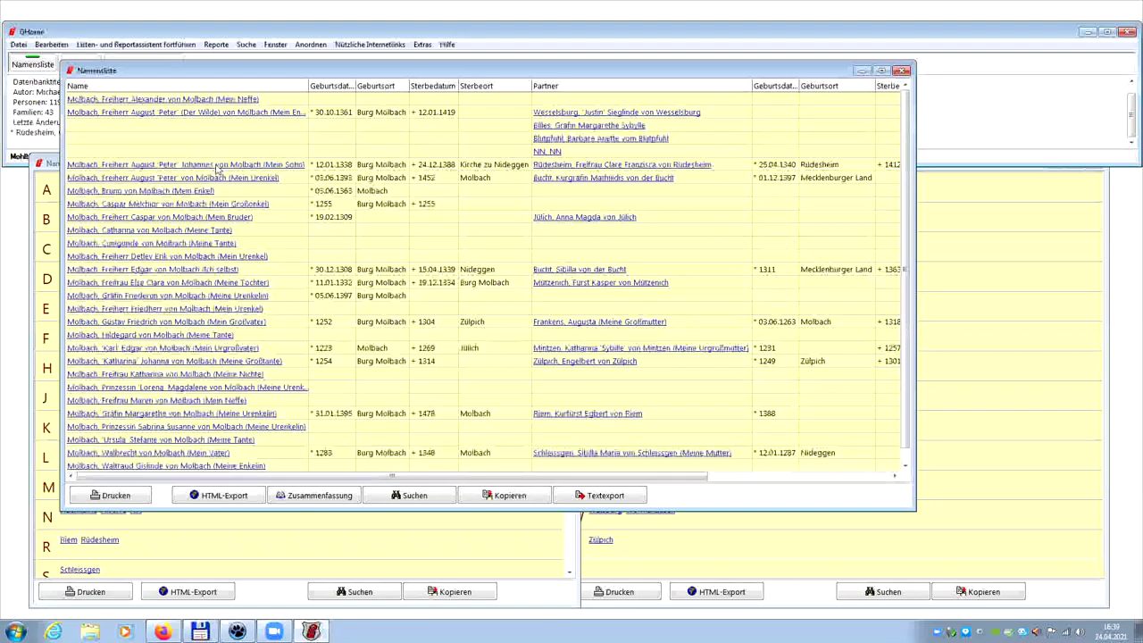
left_click(215, 169)
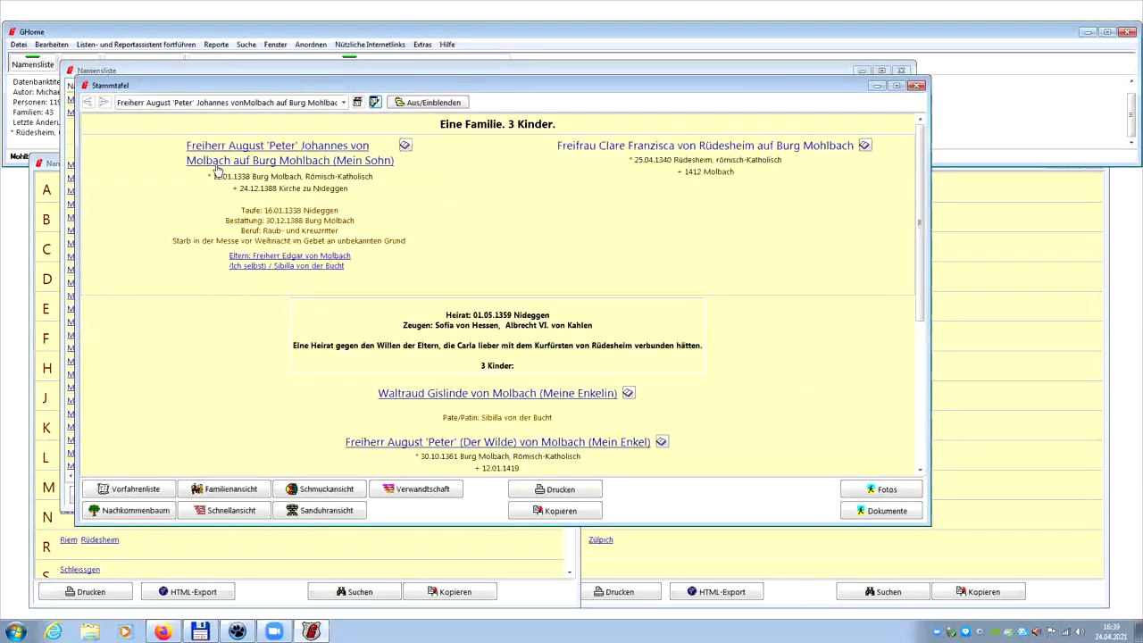
left_click(215, 168)
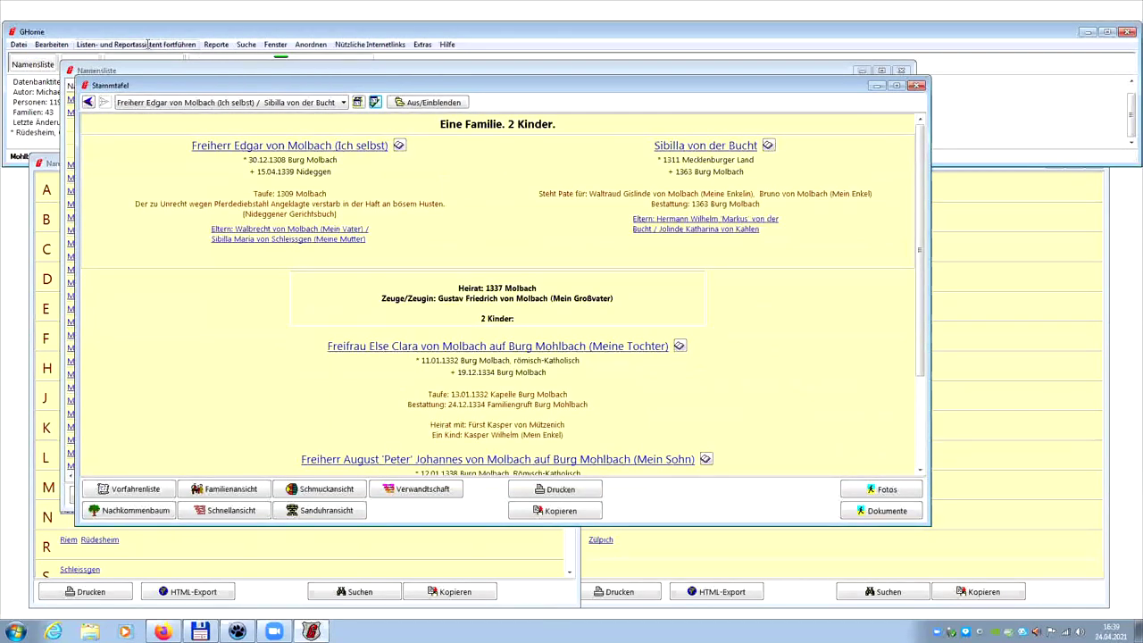
- Generate the Familienansicht with 4 generations before and 3 after, expand the NN NN #52 branch, and close the view
left_click(147, 44)
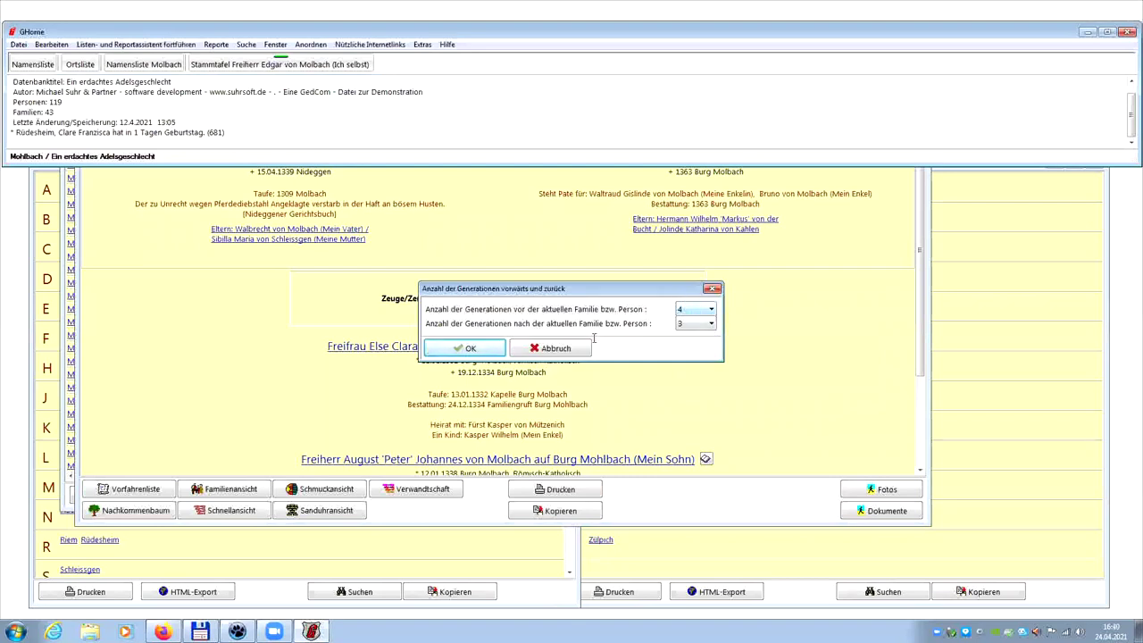
left_click(489, 349)
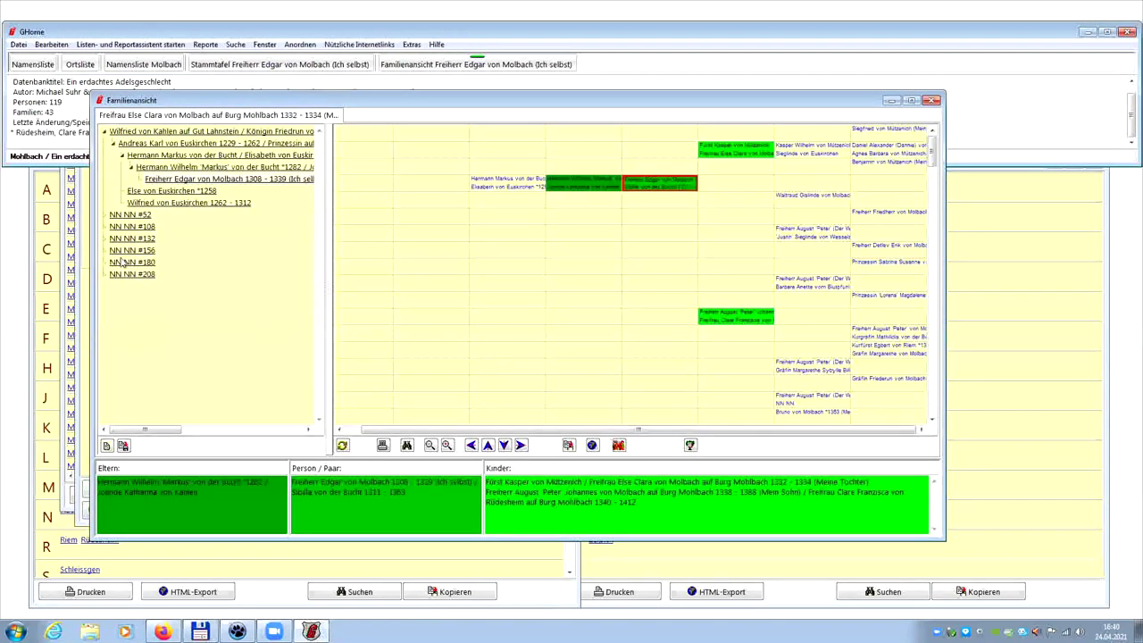
left_click(105, 215)
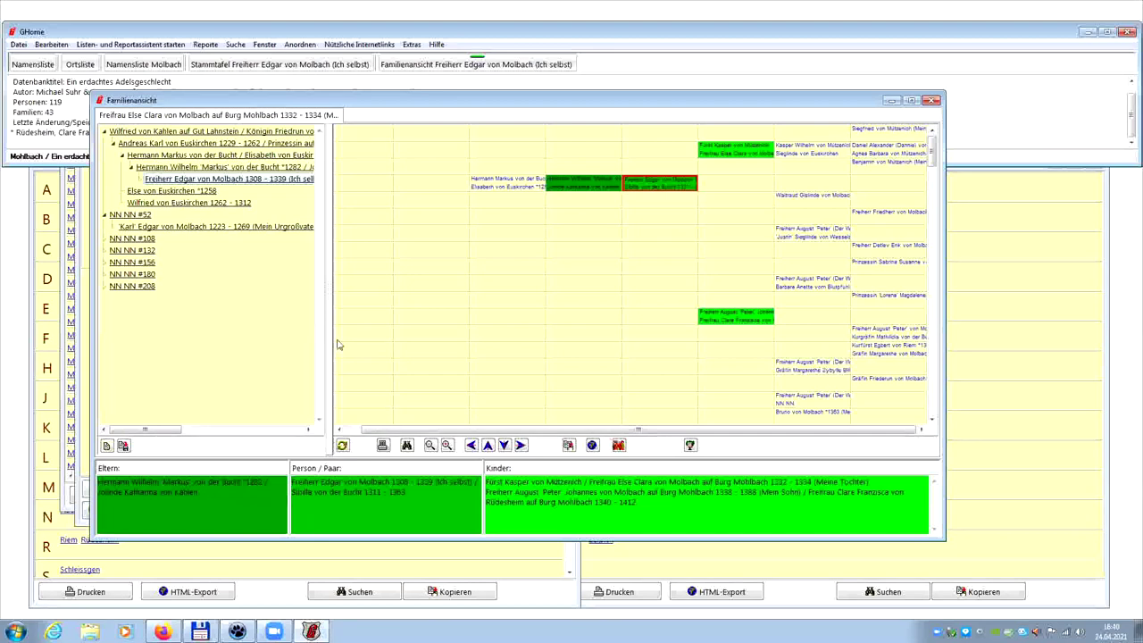
left_click(932, 100)
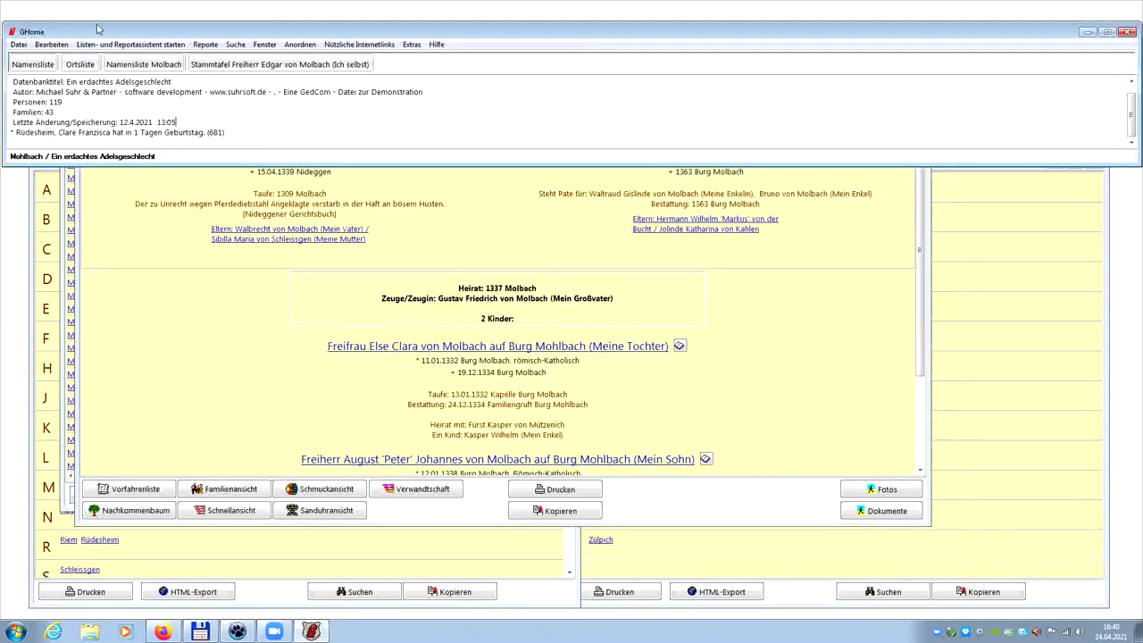
- Switch the active database to Fuer-Baumansicht-Ahnen-G and reopen the report assistant
left_click(18, 44)
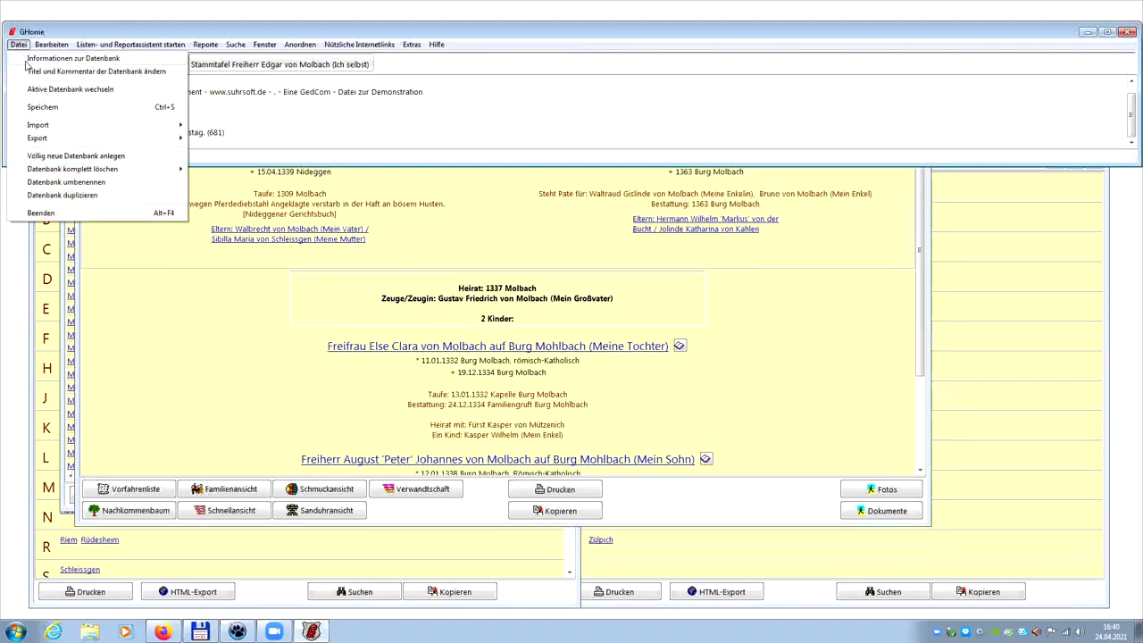
left_click(39, 89)
left_click(152, 47)
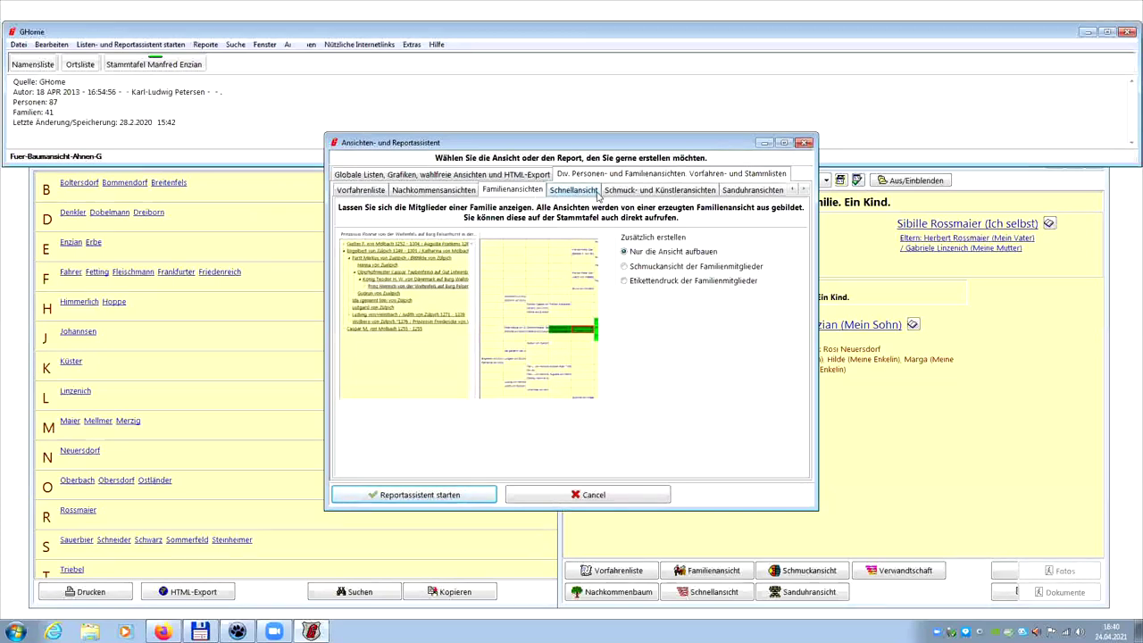
- Preview the Schnellansicht, Schmuck- und Künstleransichten and Sanduhransichten in the report assistant
left_click(571, 191)
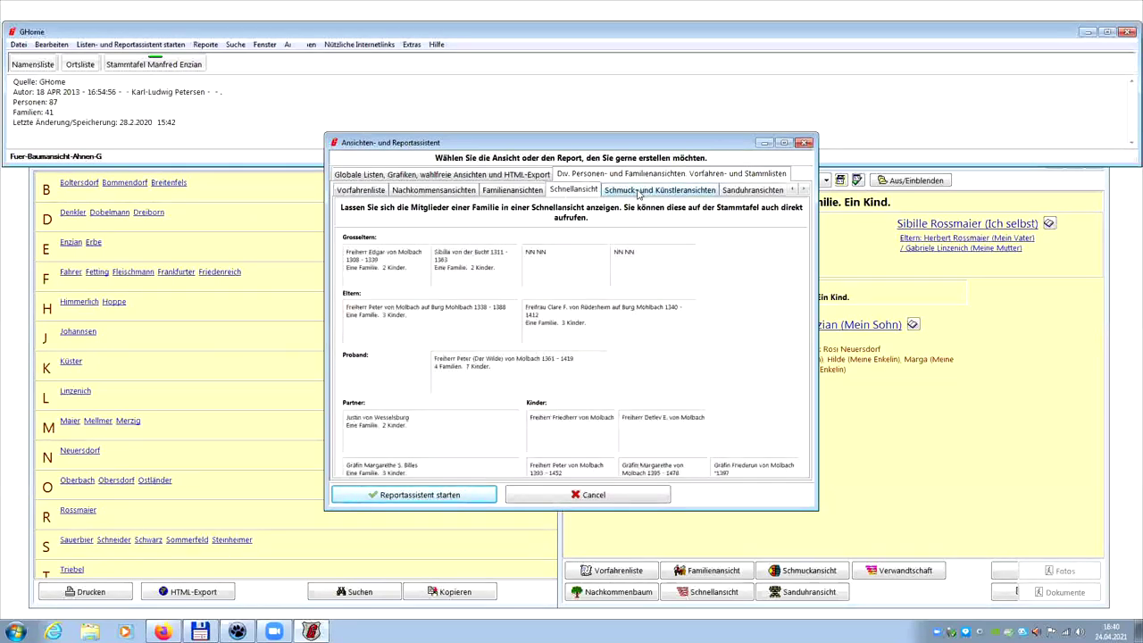
left_click(638, 192)
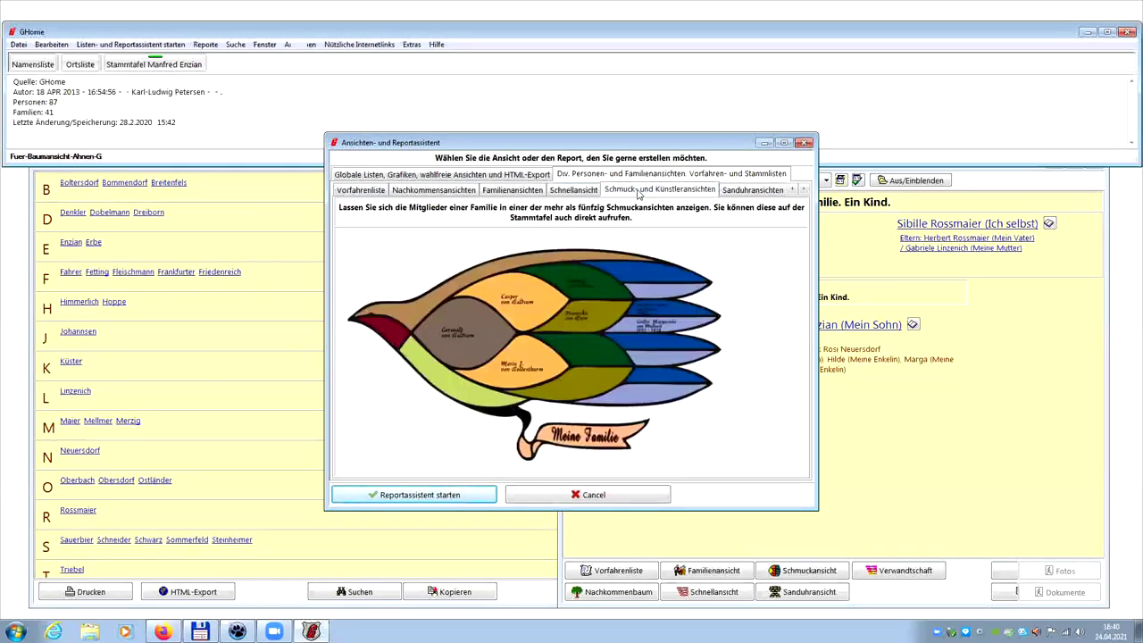
left_click(758, 191)
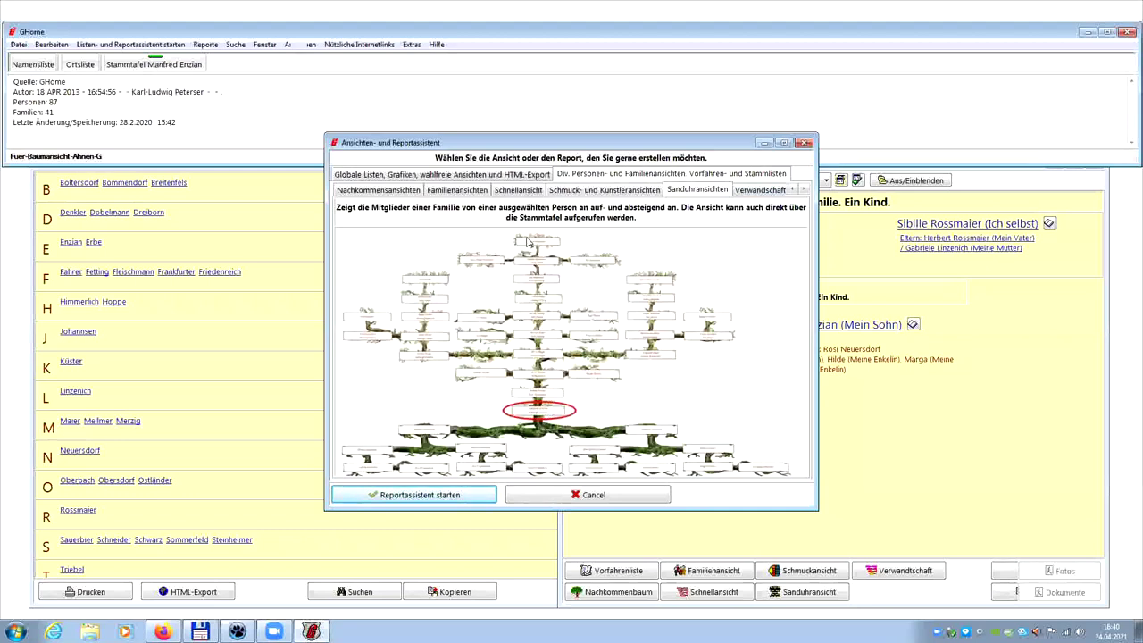
- Start the Sanduhransicht report and continue it from the Stammtafel that is already open
left_click(435, 497)
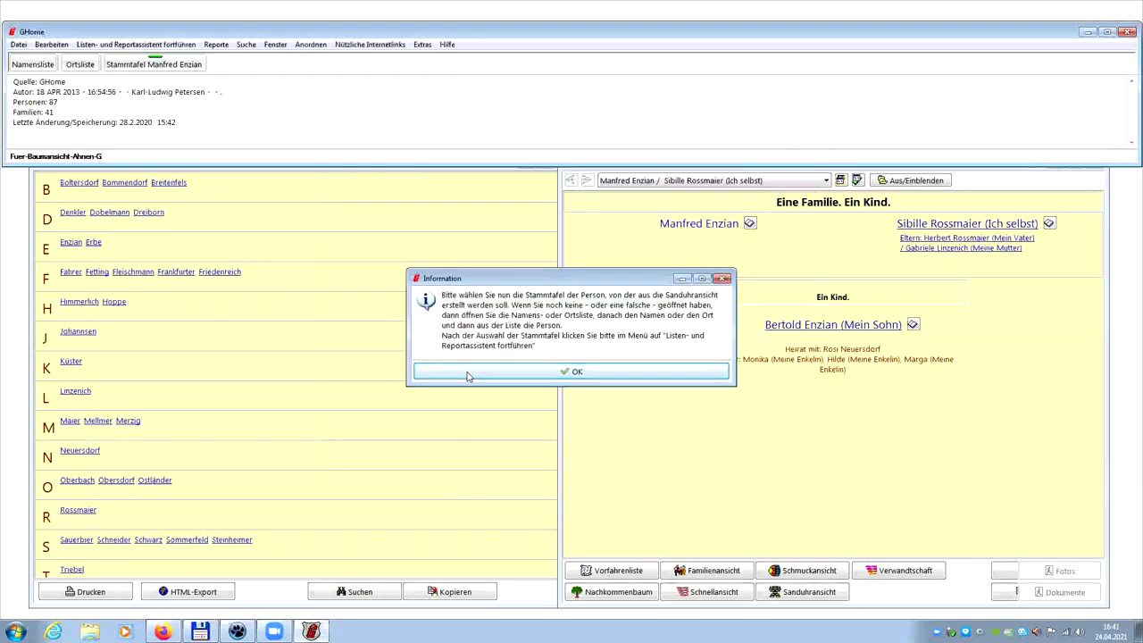
left_click(487, 375)
left_click(107, 44)
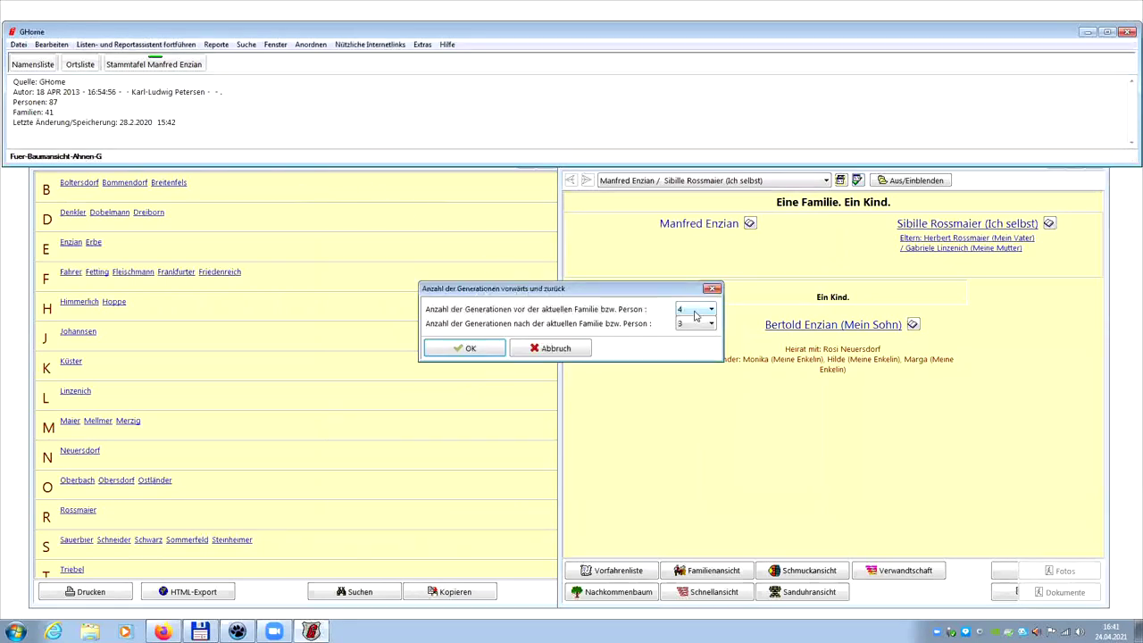
- Set the numbers of generations before and after the family, and select the person marked "Ich selbst" as the hourglass view's starting person
left_click(688, 311)
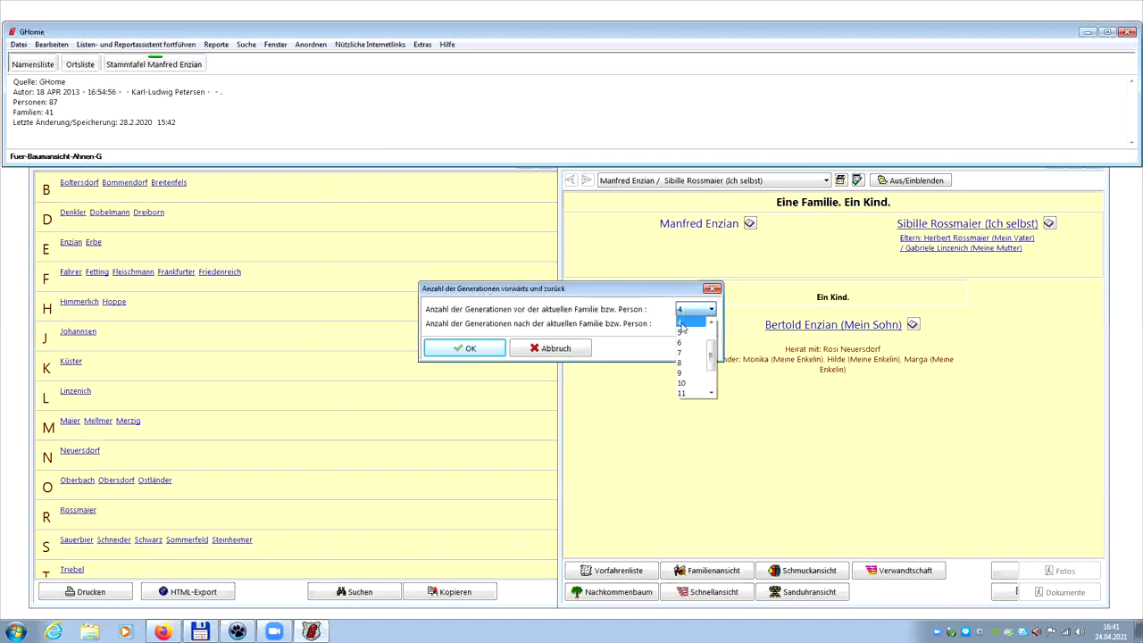
scroll(687, 339, "up", 1)
left_click(695, 342)
left_click(695, 323)
left_click(686, 398)
left_click(456, 353)
left_click(418, 272)
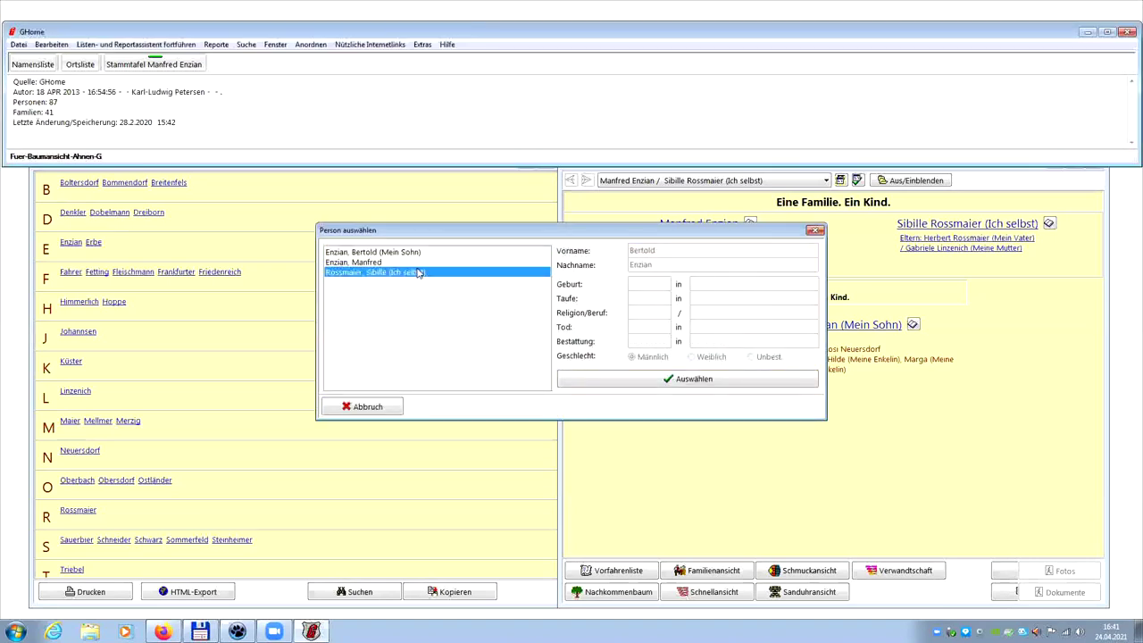
left_click(624, 379)
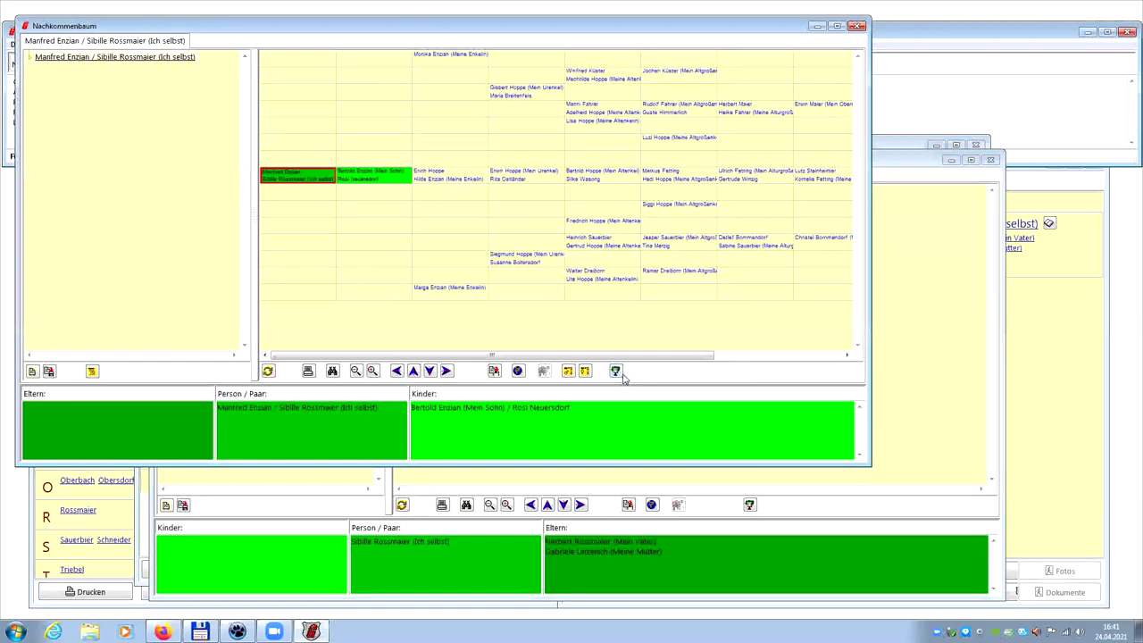
- In the tree's decorative view settings, keep the DomCasual BT font and turn off Dynamische Beschriftung
left_click(616, 371)
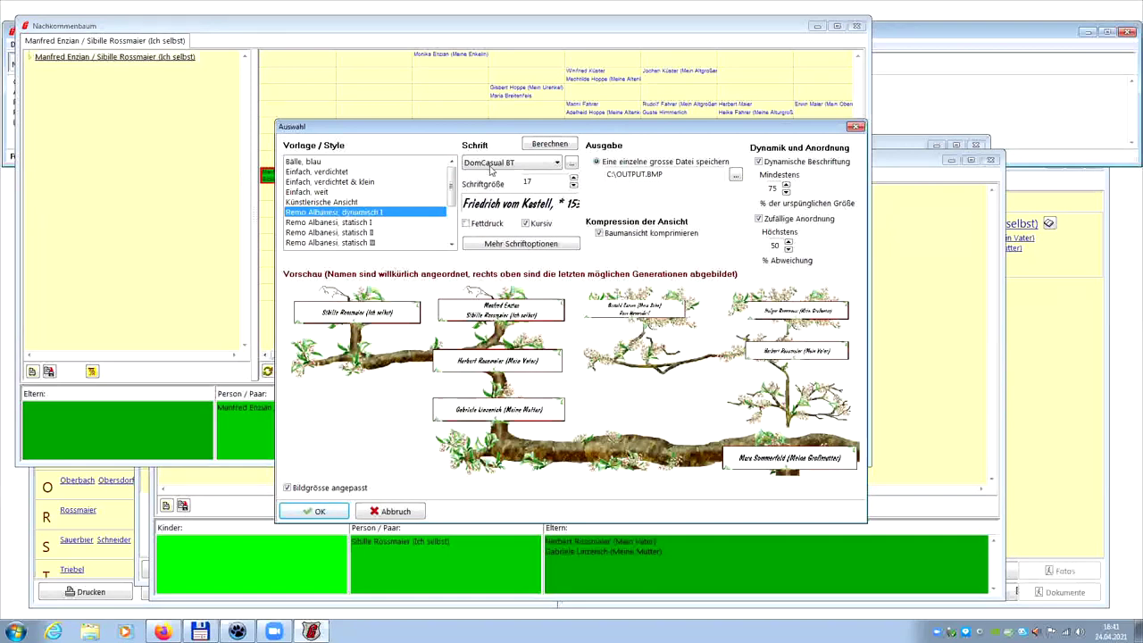
left_click(571, 163)
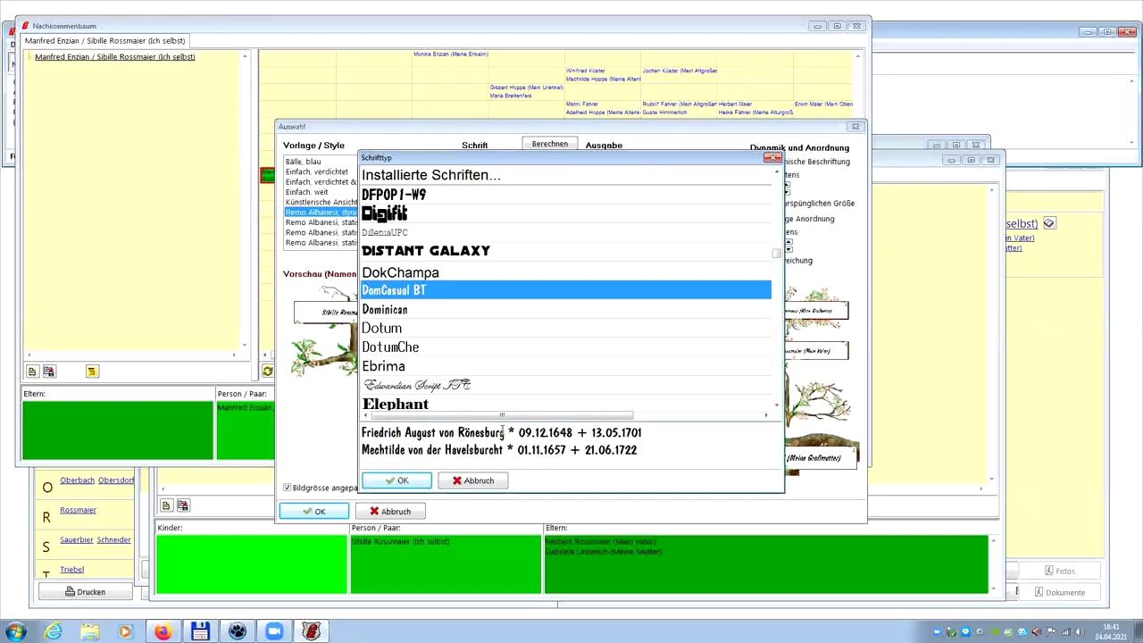
left_click(402, 481)
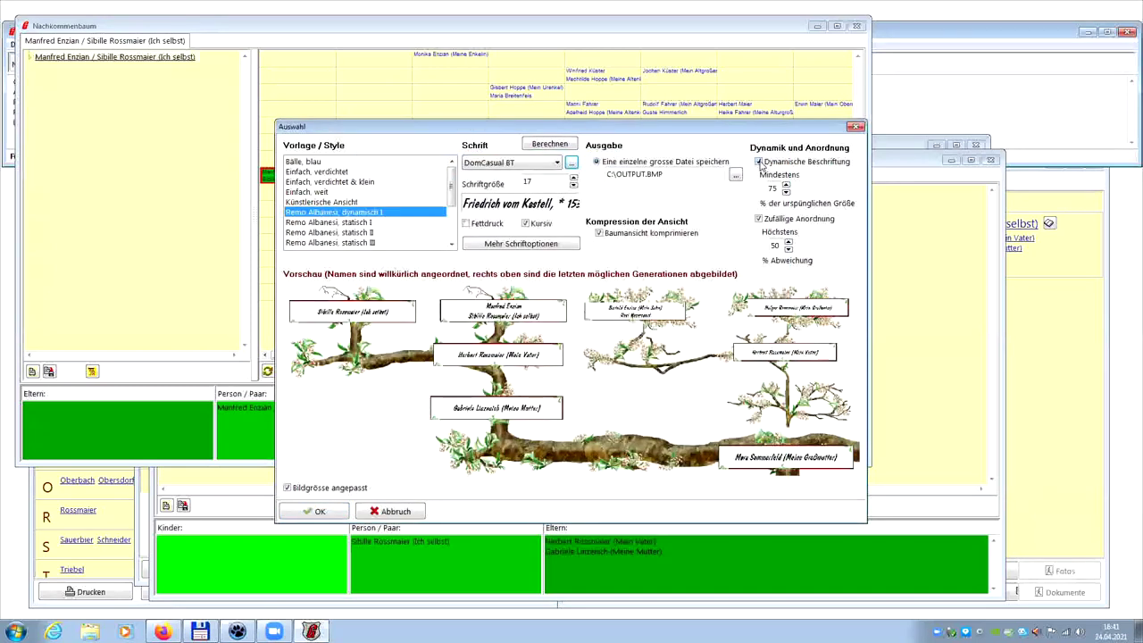
left_click(759, 161)
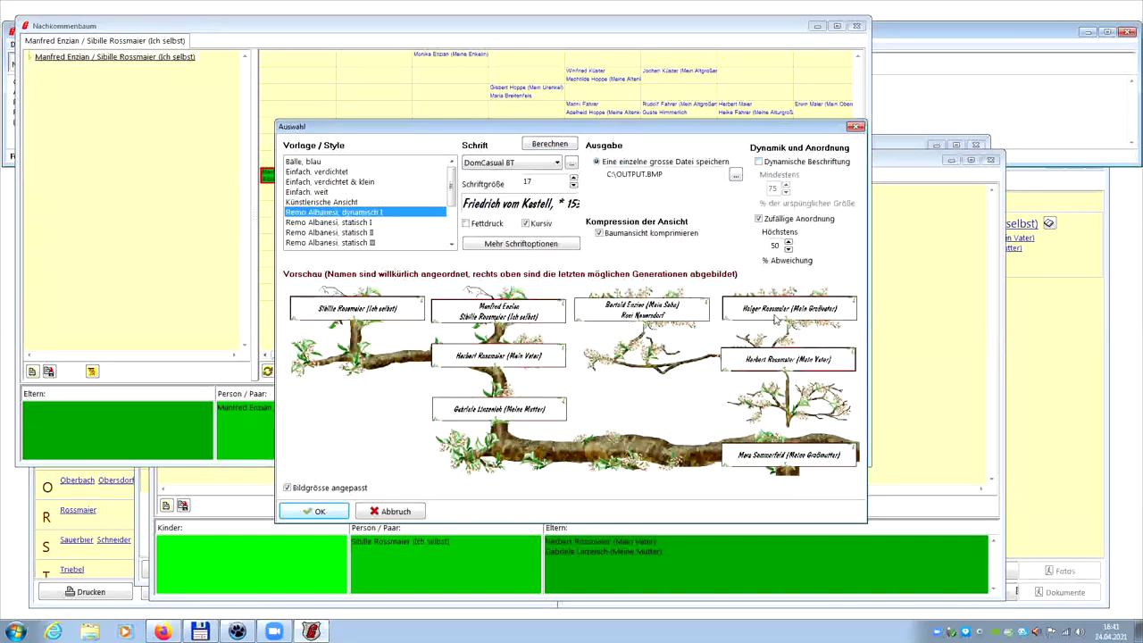
- Turn Dynamische Beschriftung back on, keep Zufällige Anordnung enabled, and generate the decorative hourglass tree as an image to view it
left_click(759, 162)
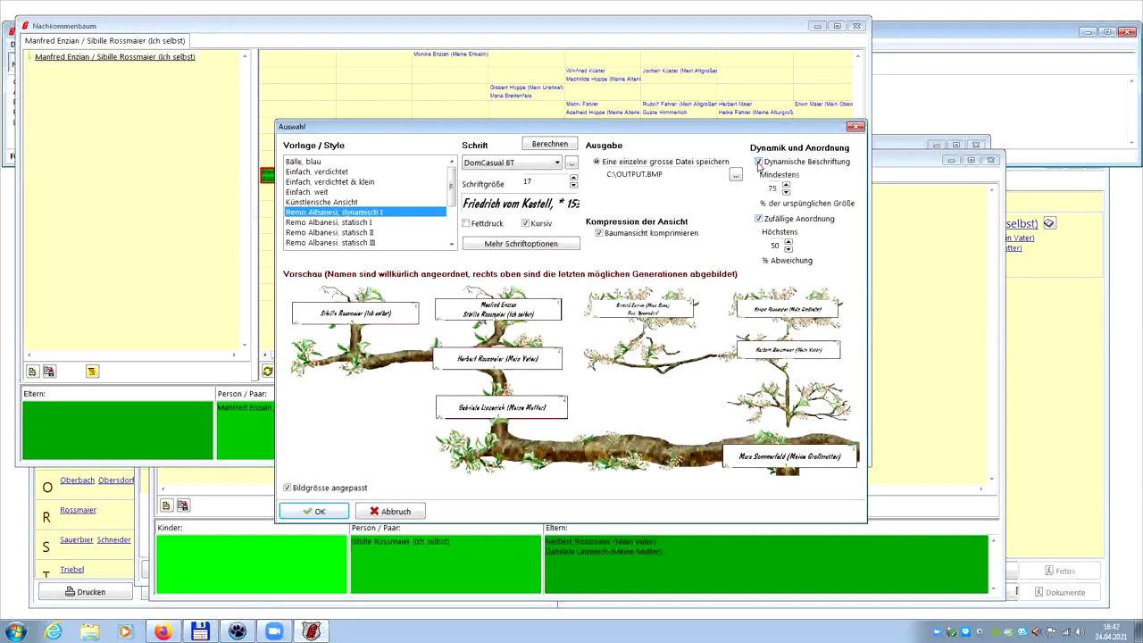
left_click(760, 219)
left_click(760, 221)
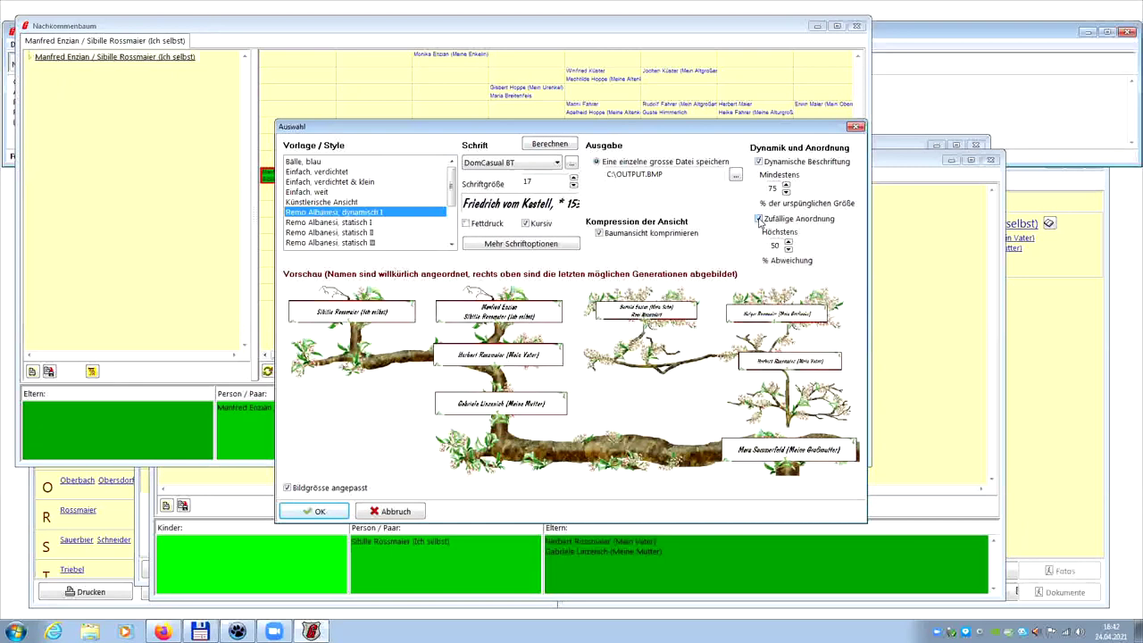
left_click(312, 511)
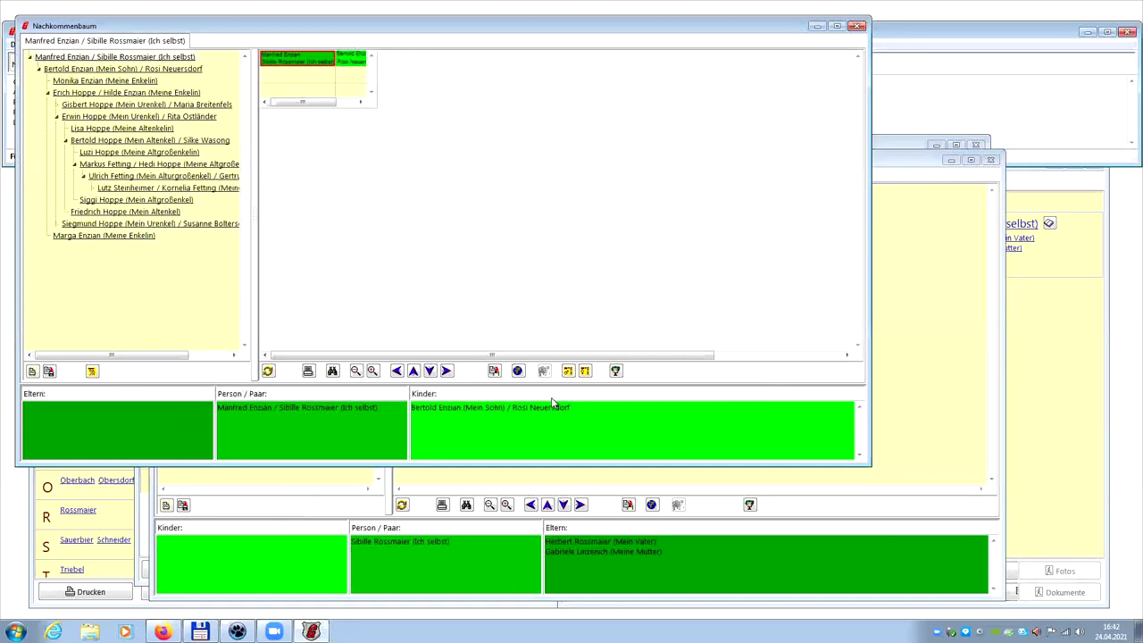
left_click(531, 368)
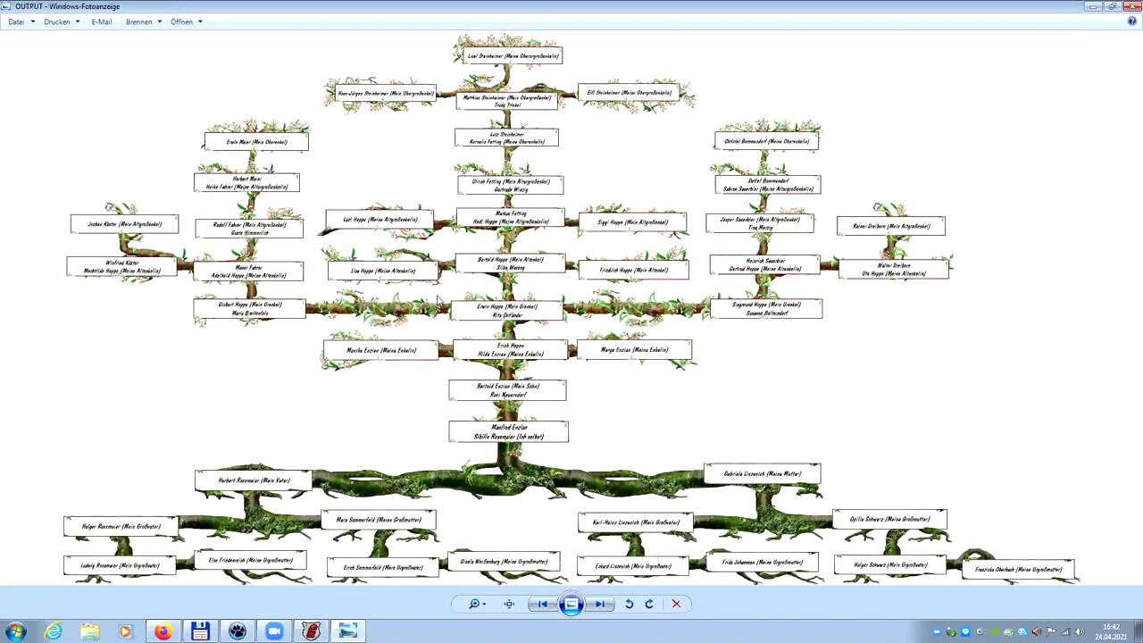
key("alt+F4")
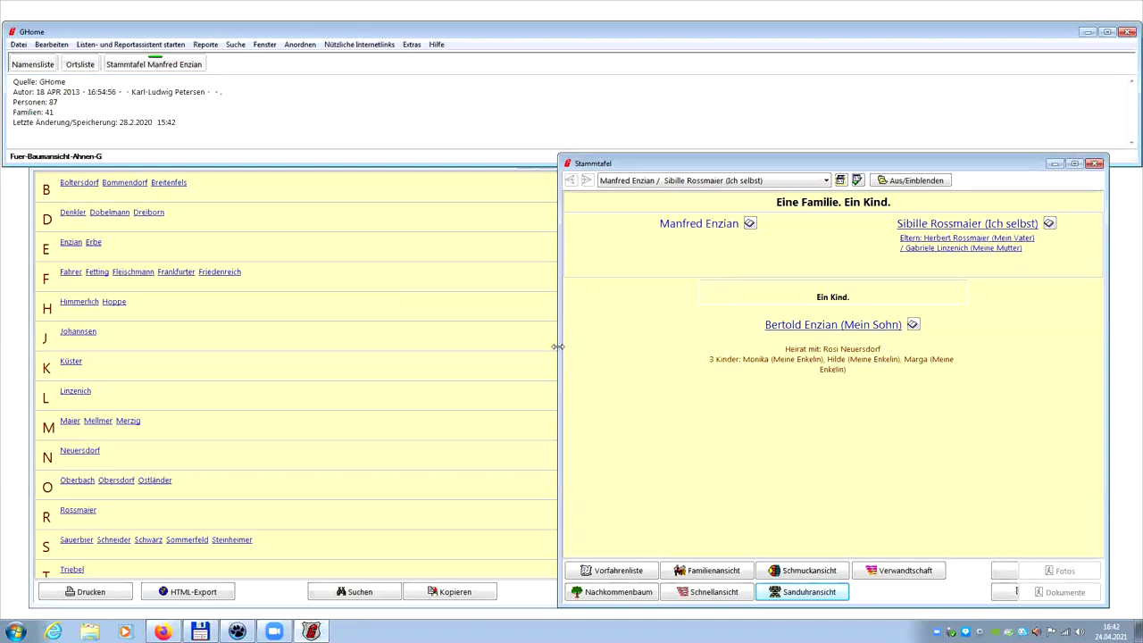
- Open the Nachkommenbaum of the family in the Stammtafel and walk through the generations of its central line
left_click(616, 592)
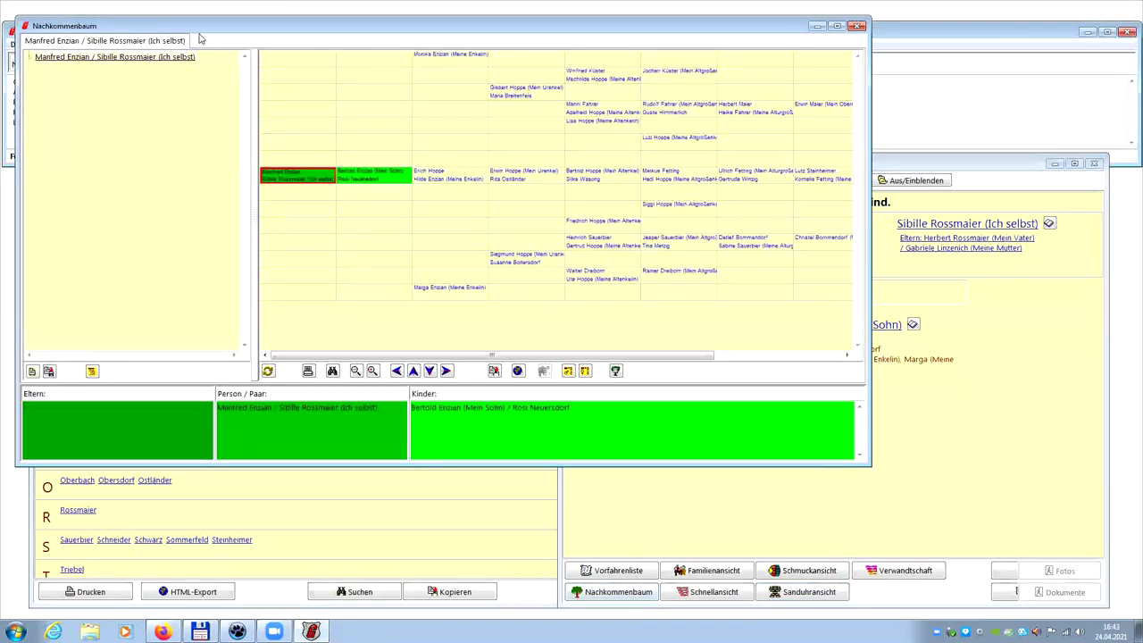
left_click_drag(204, 28, 222, 105)
left_click(417, 256)
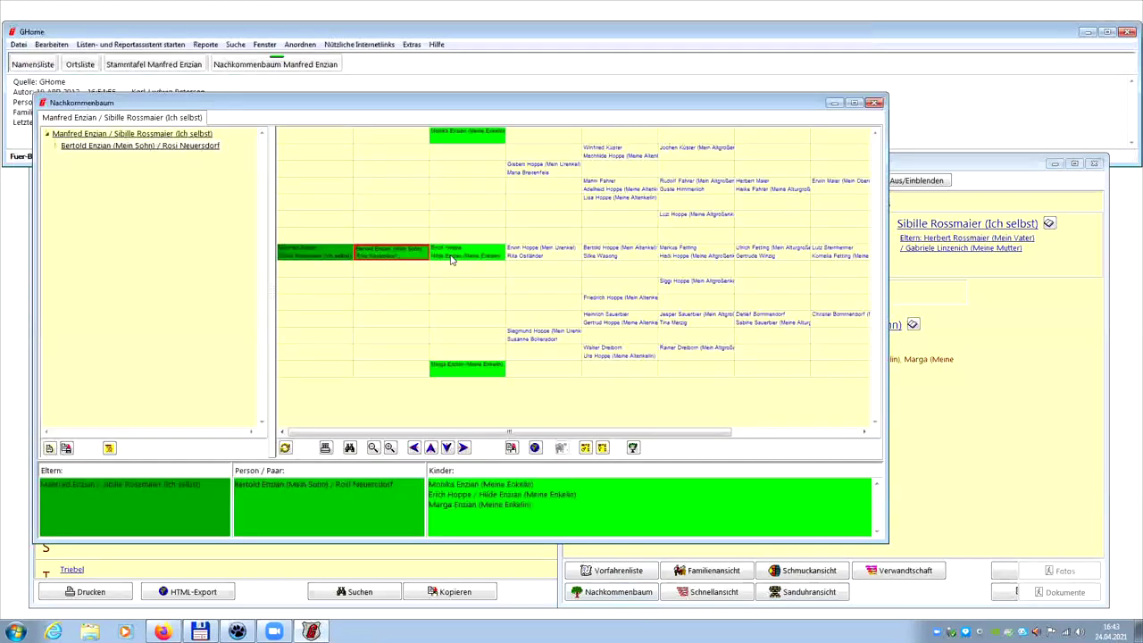
key("Right")
key("Right")
key("Right")
key("Right")
key("Right")
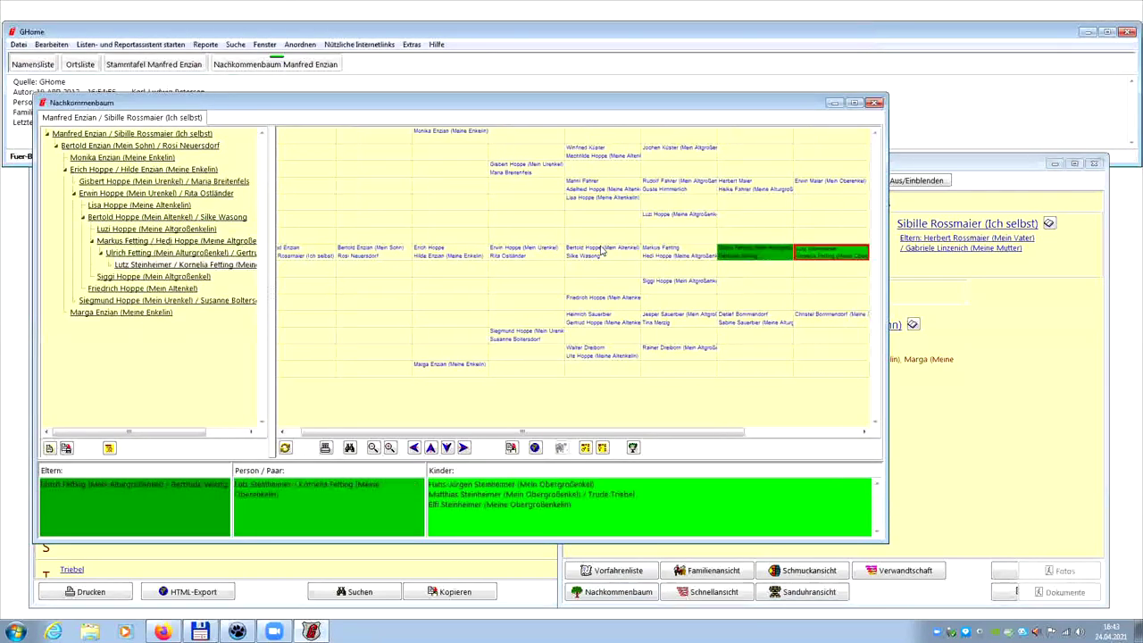
key("Left")
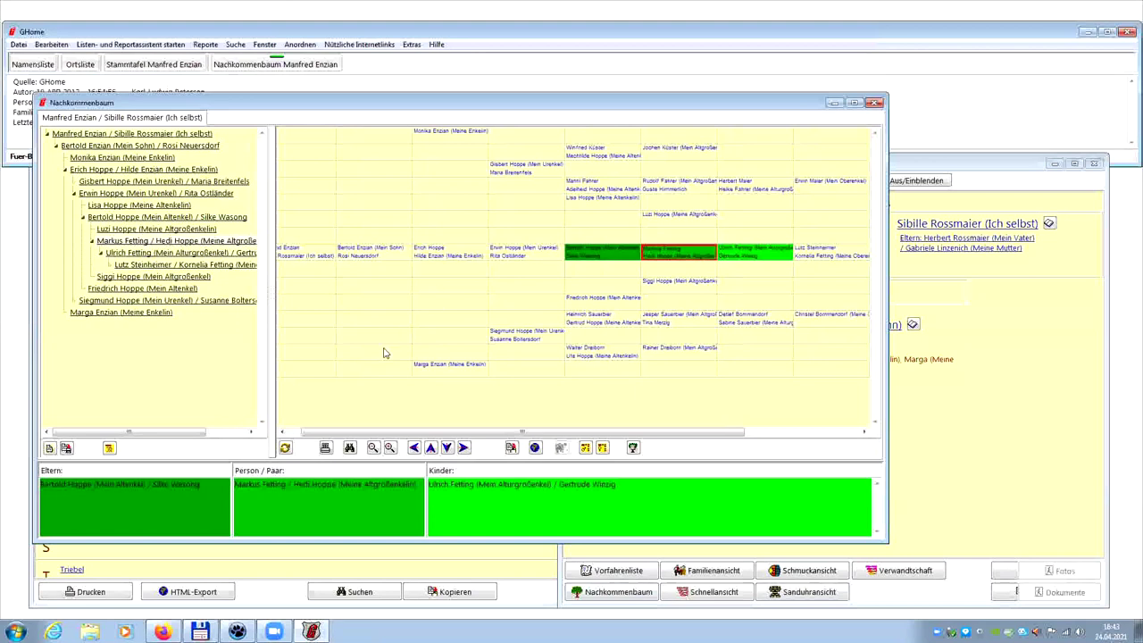
- Rotate the Nachkommenbaum so its generations run from top to bottom, and maximize its window
left_click(287, 448)
left_click(291, 449)
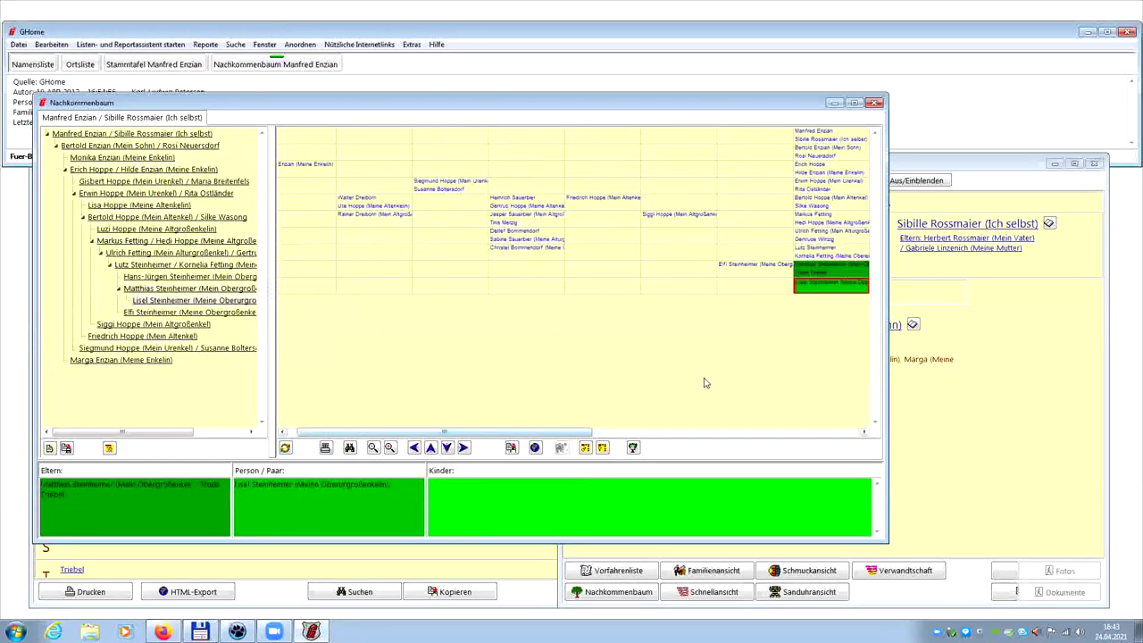
left_click(854, 102)
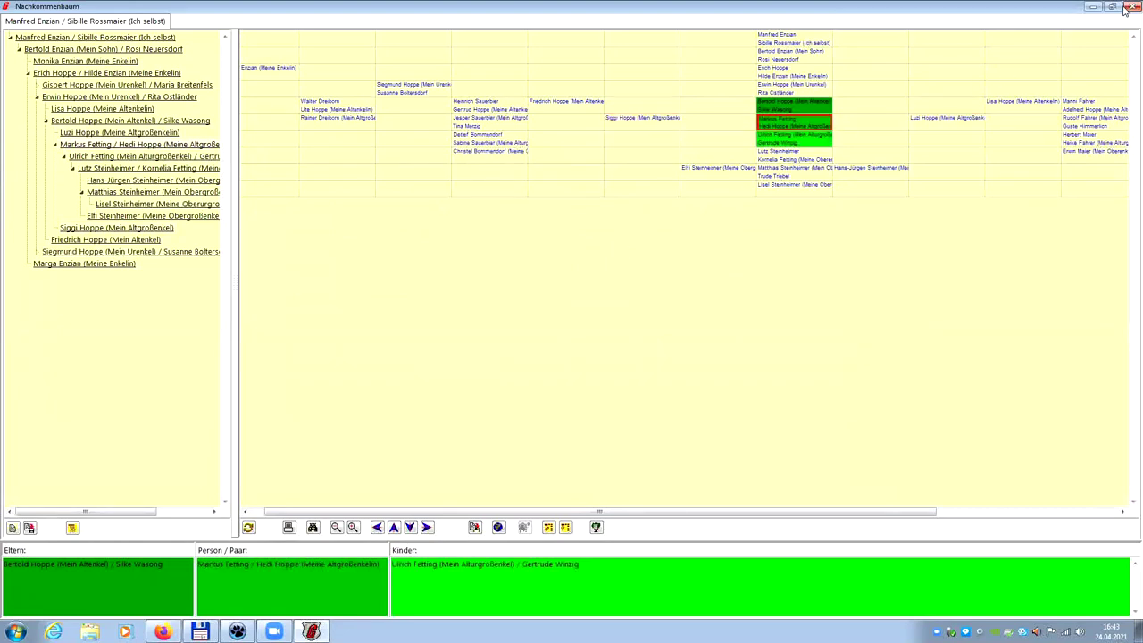
- Generate the descendant tree as a decorative image in the "Remo Albanesi, dynamisch I" style and view the result
left_click(596, 528)
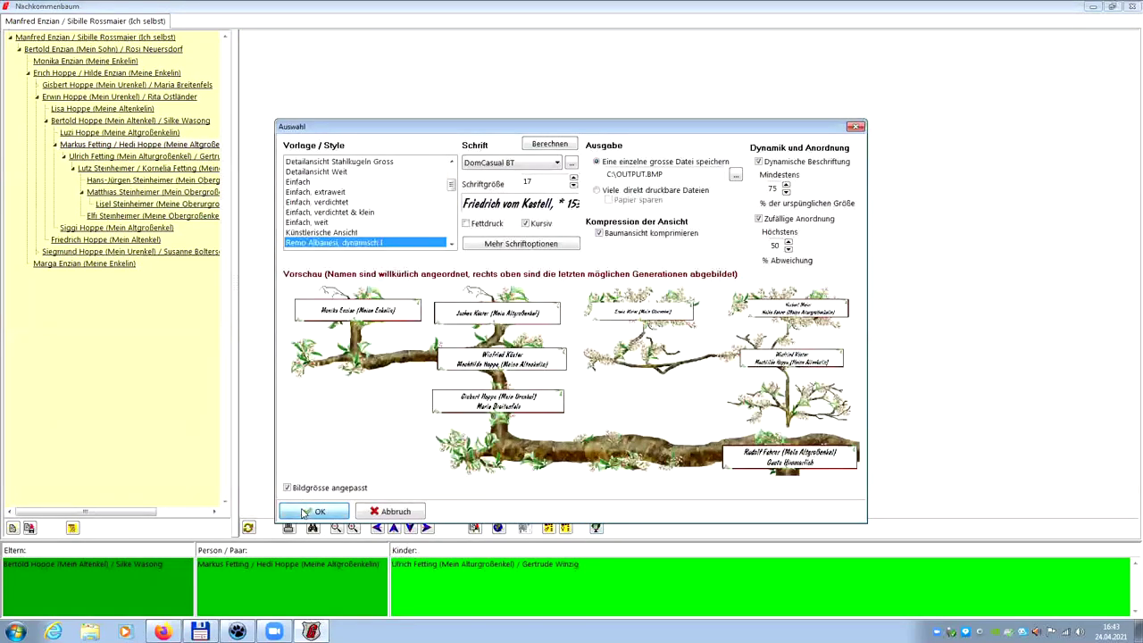
left_click(304, 512)
left_click(457, 365)
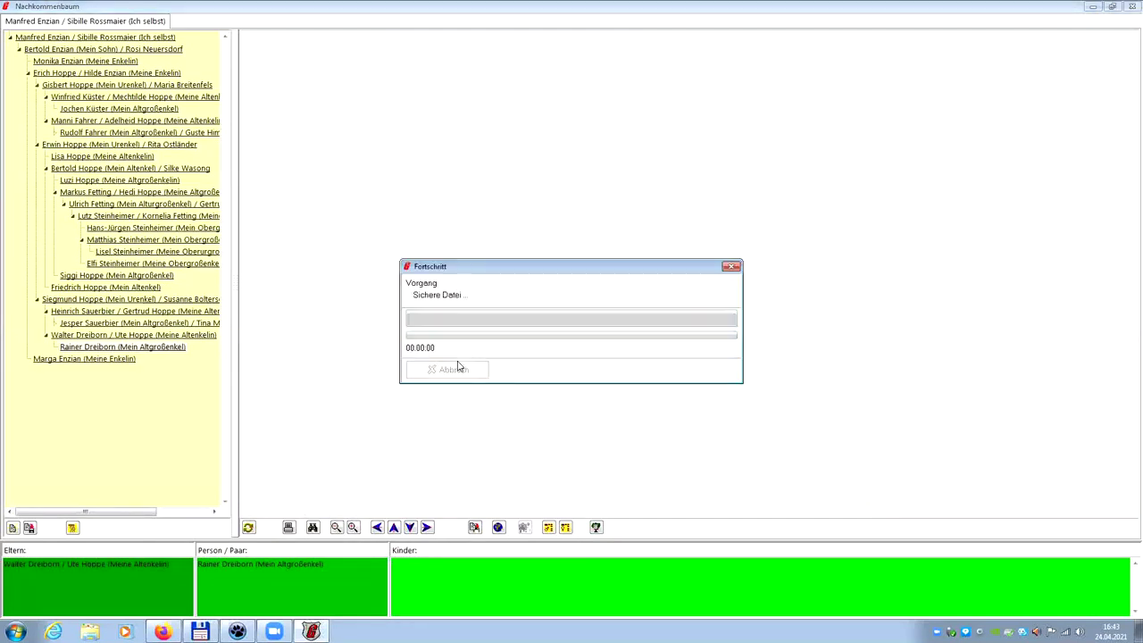
left_click(458, 361)
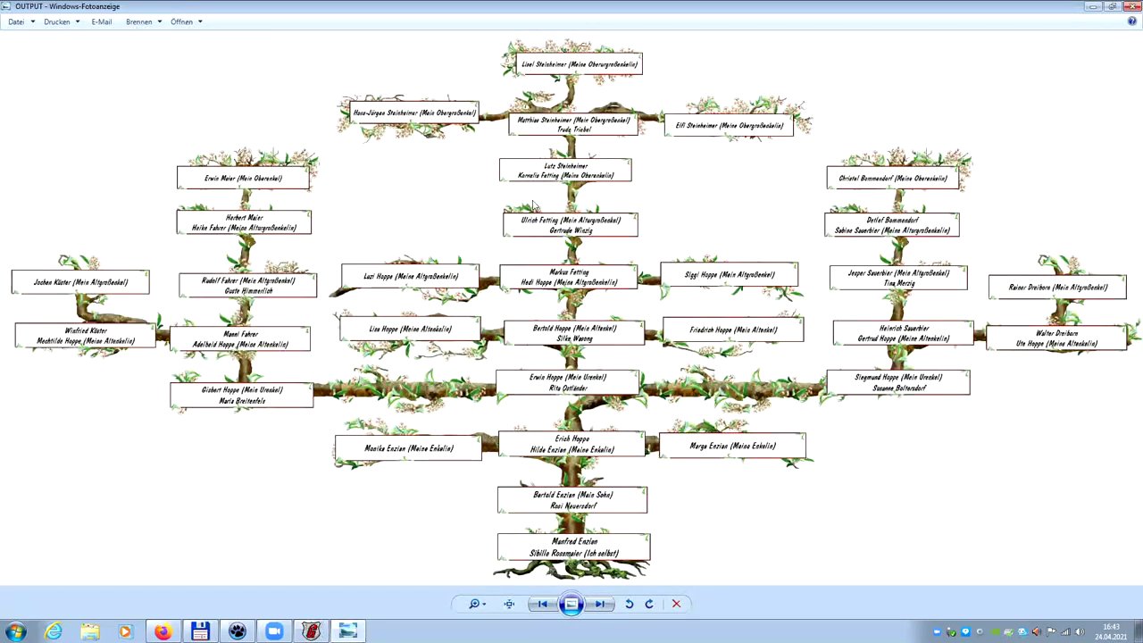
key("alt+F4")
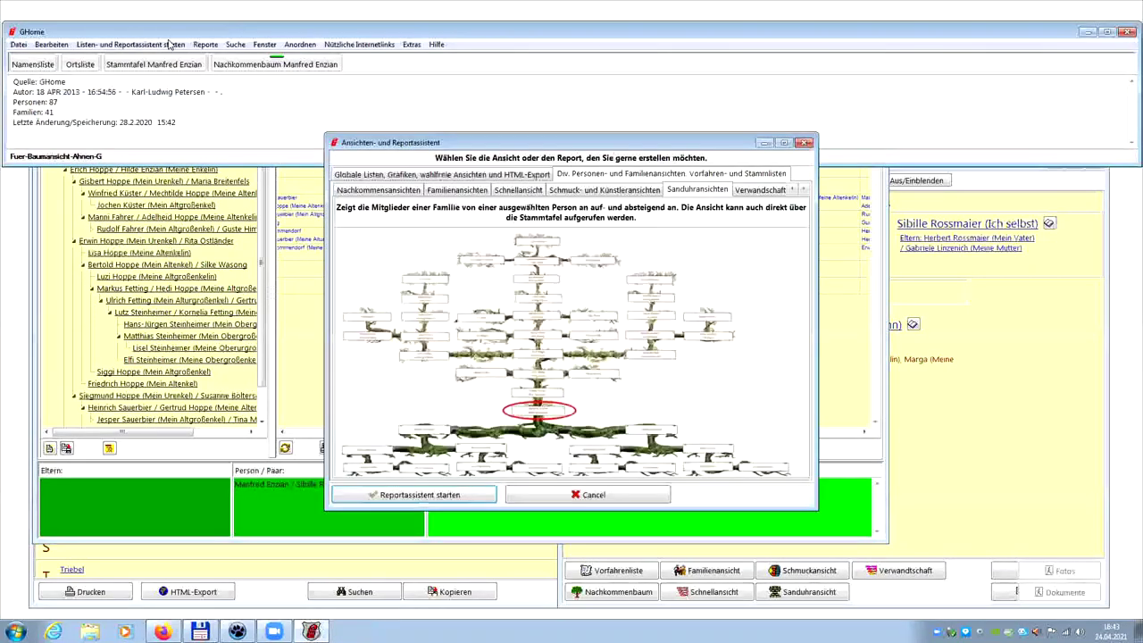
- Start the Verwandtschaftsansicht report and continue it from the Stammtafel that is already open
left_click(768, 191)
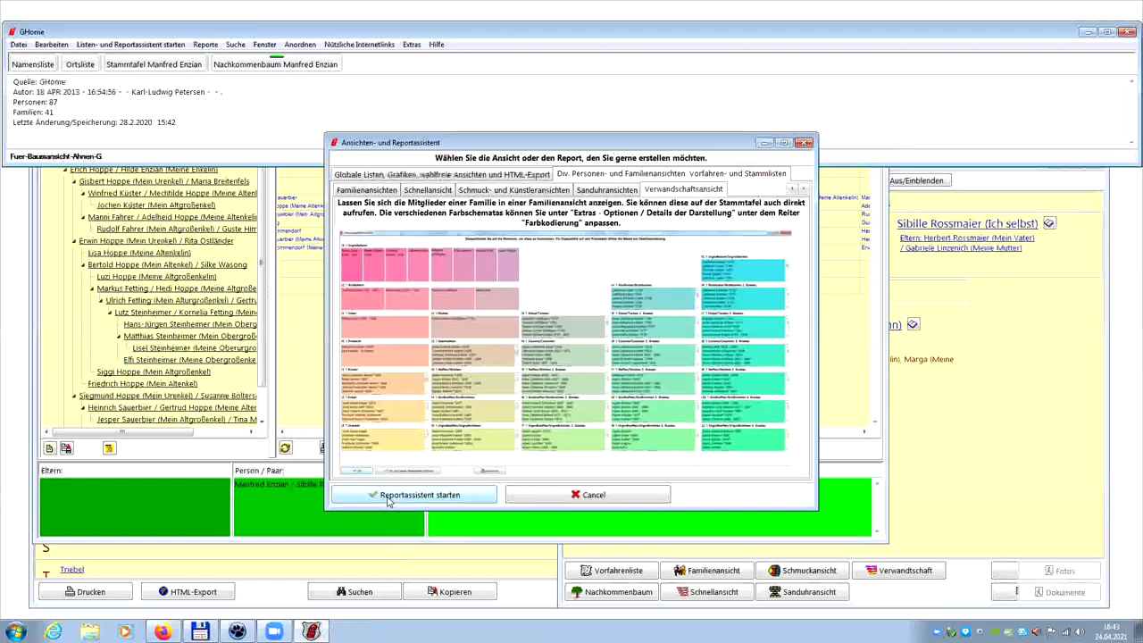
left_click(388, 497)
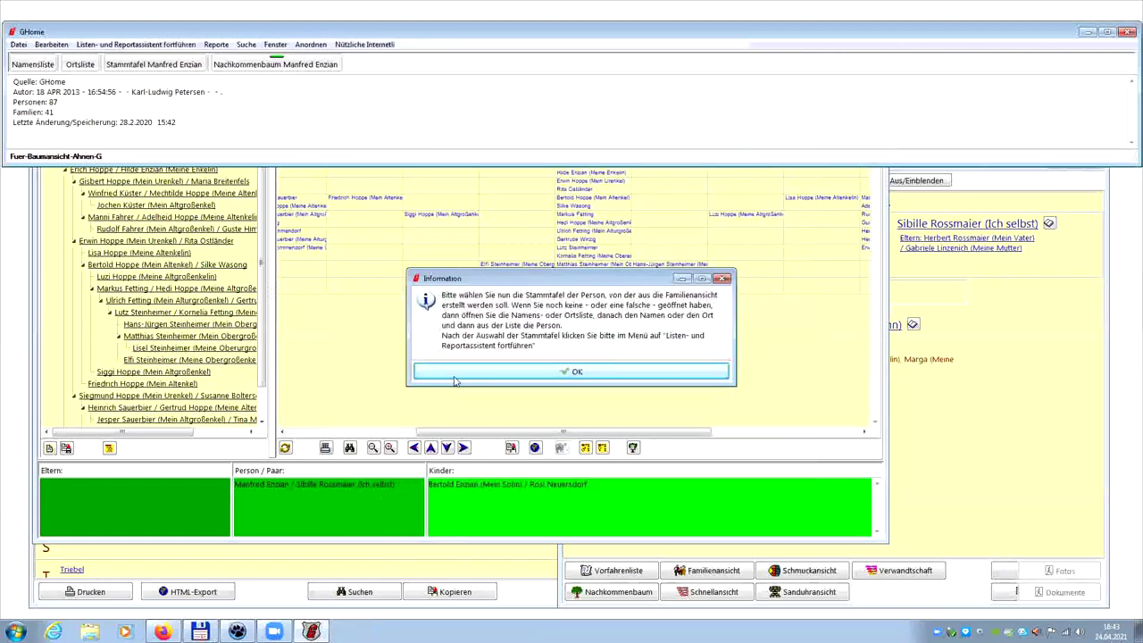
left_click(456, 376)
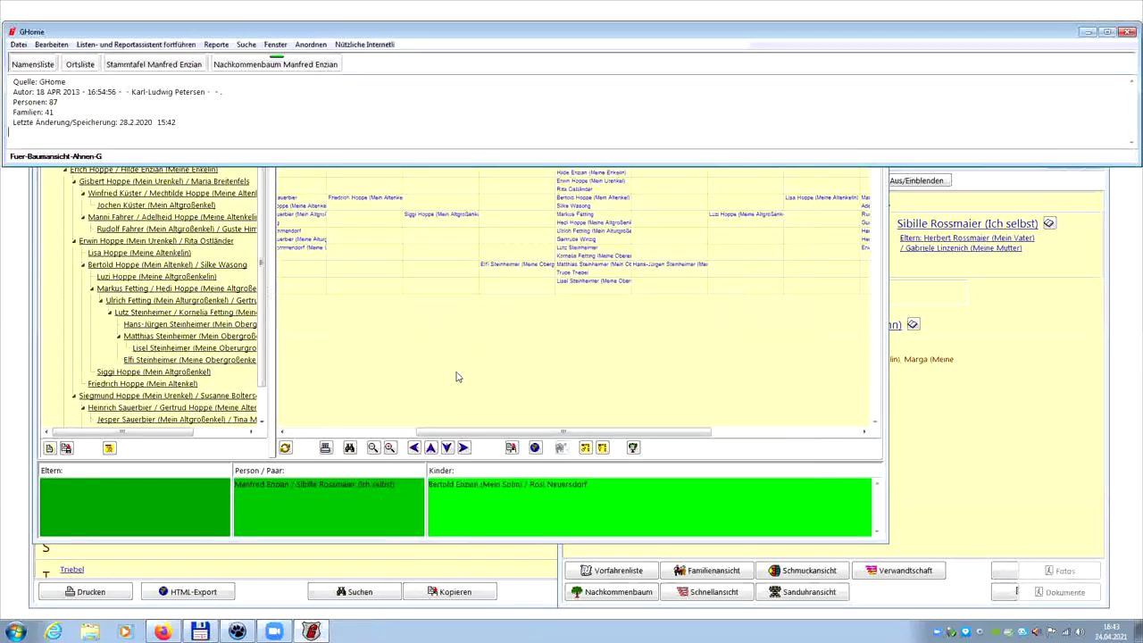
left_click(976, 356)
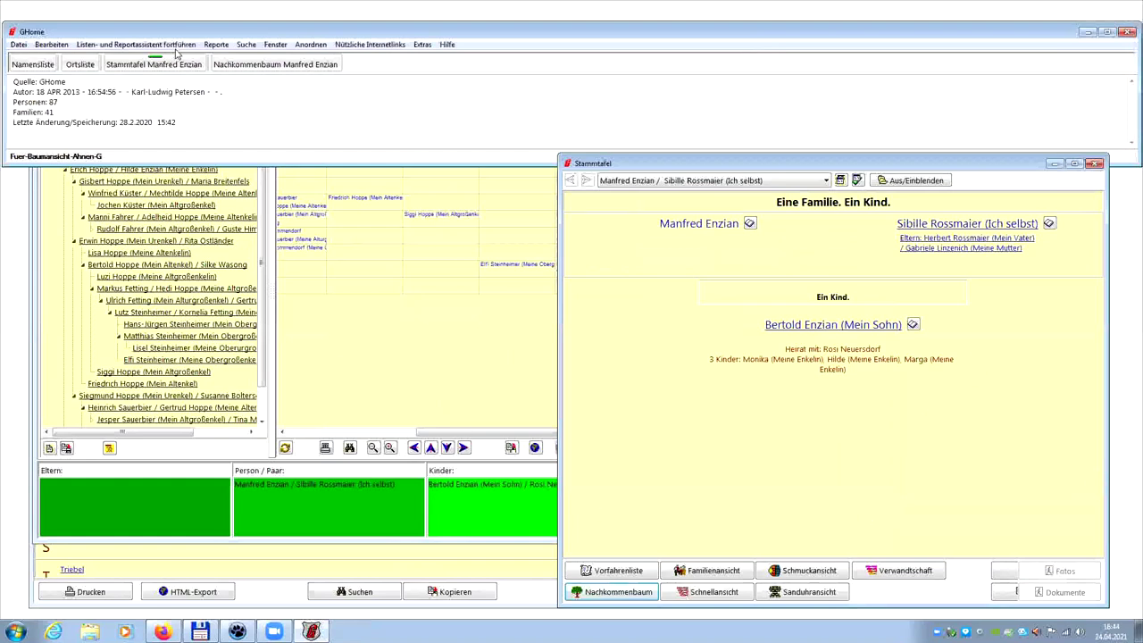
left_click(177, 59)
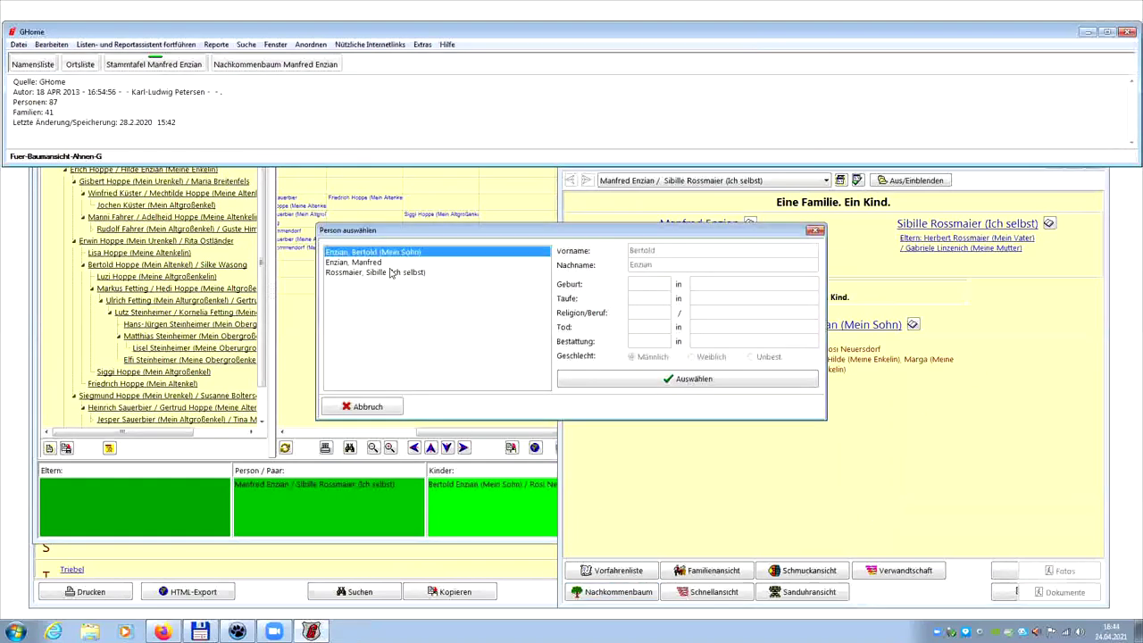
- Select the person marked "Ich selbst" as the Proband and view the resulting Verwandtschaftsansicht
left_click(391, 273)
left_click(636, 379)
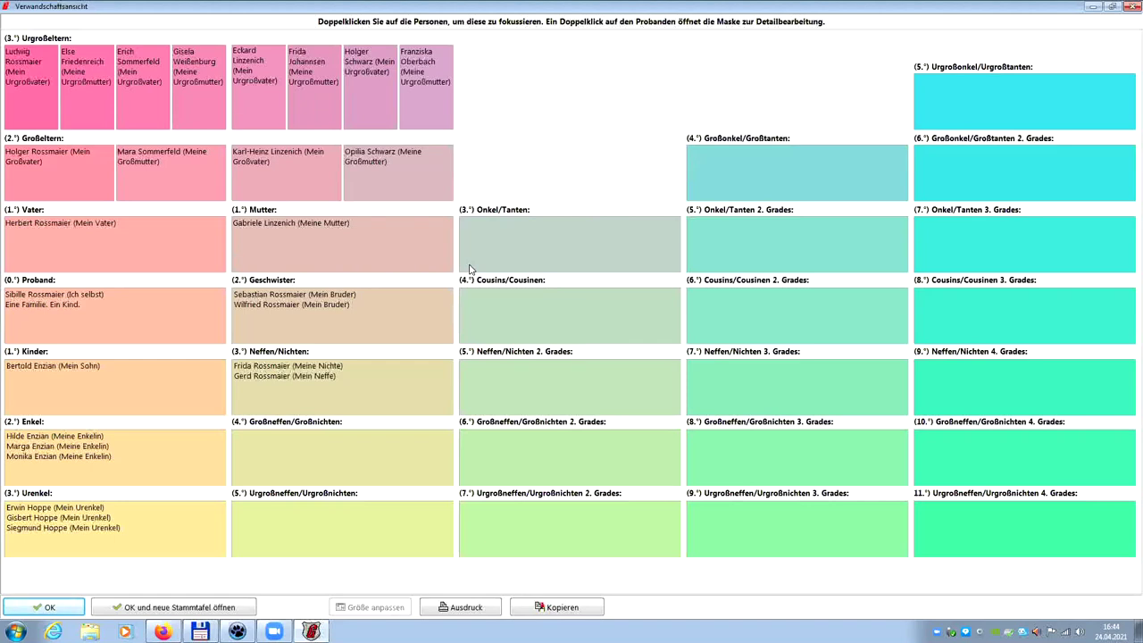
left_click(29, 608)
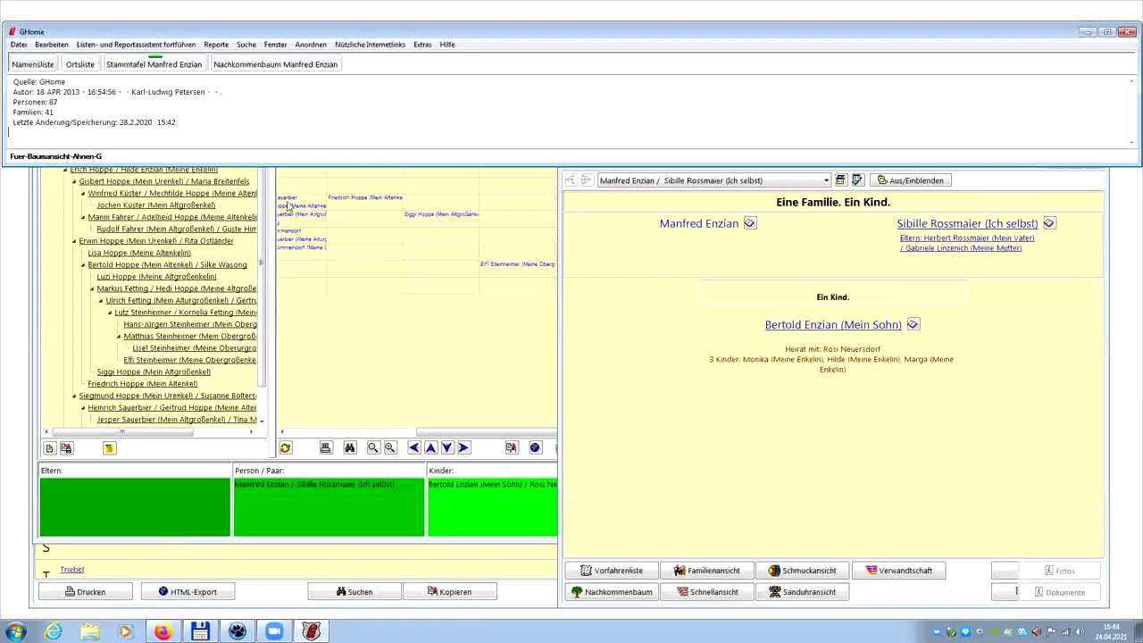
- Review the Namenslisten, Vorfahrenliste, Stammtafel and both Markierungen/Anderes settings in the display options
left_click(409, 45)
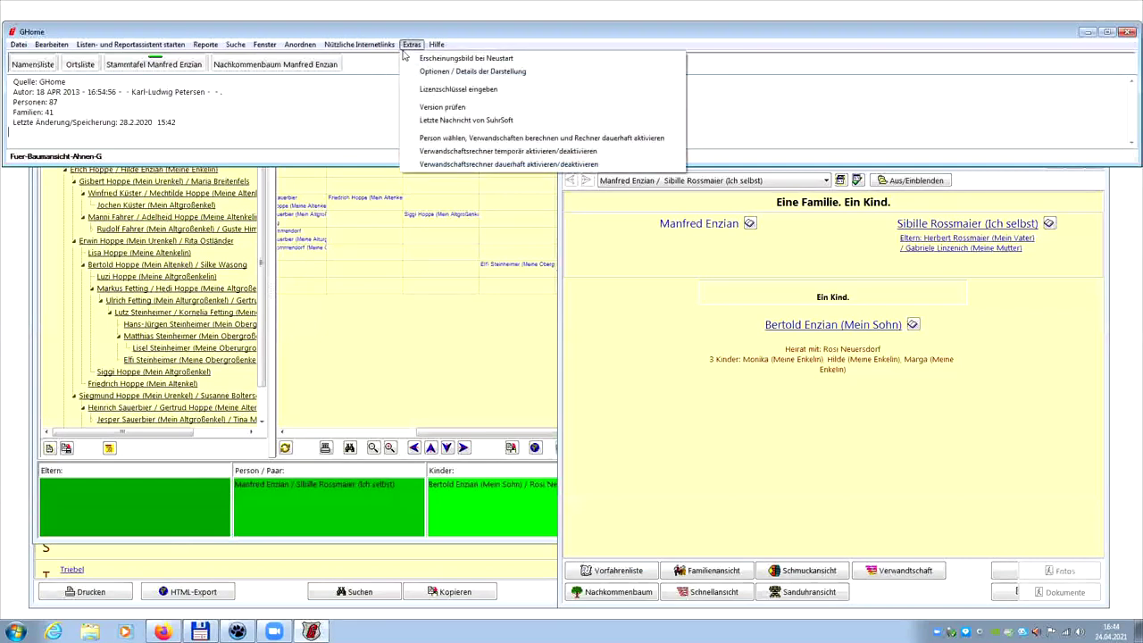
left_click(425, 73)
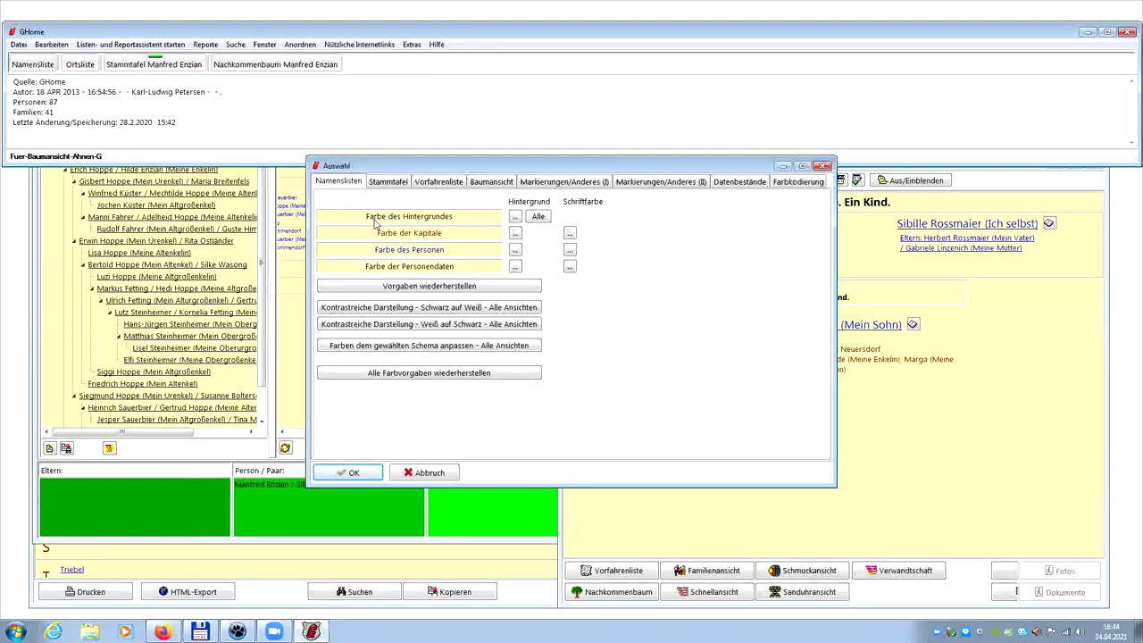
left_click(432, 183)
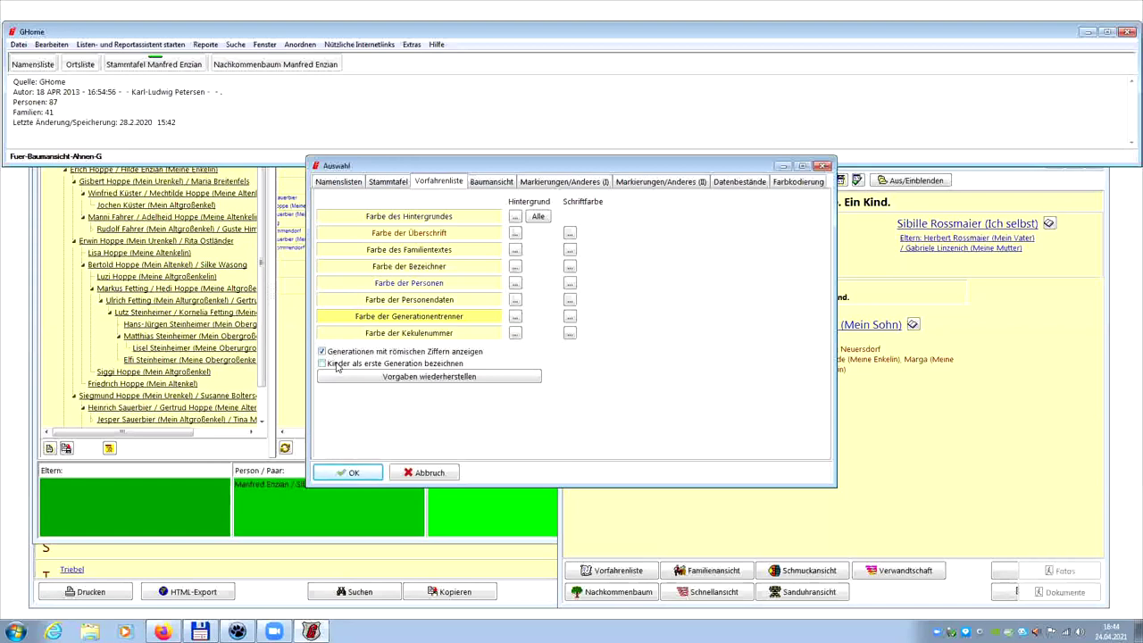
left_click(388, 183)
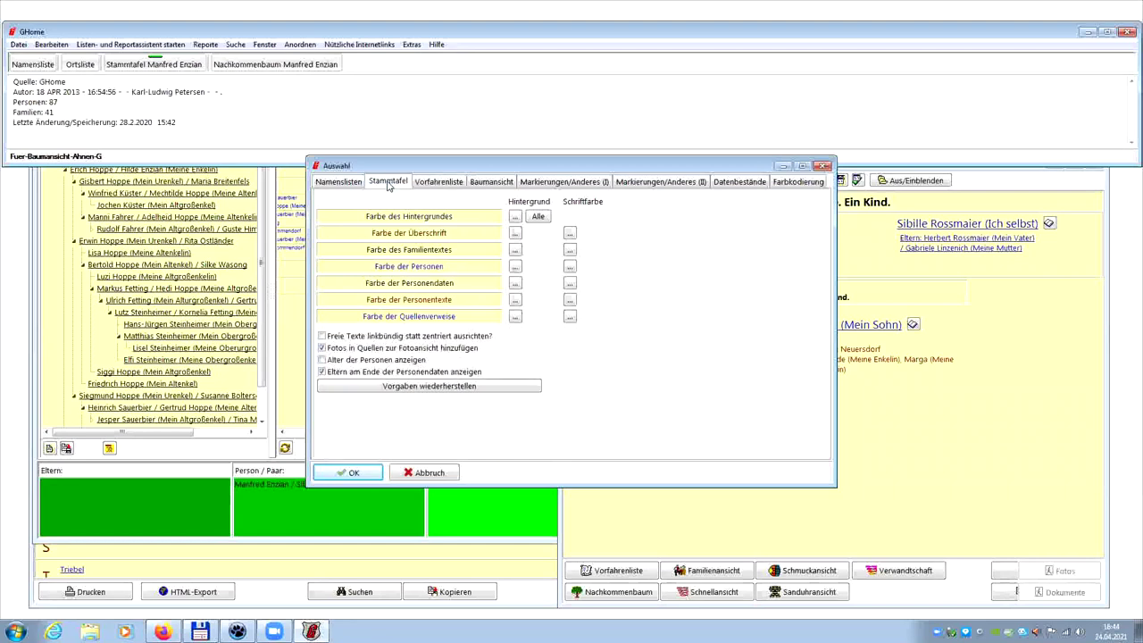
left_click(541, 183)
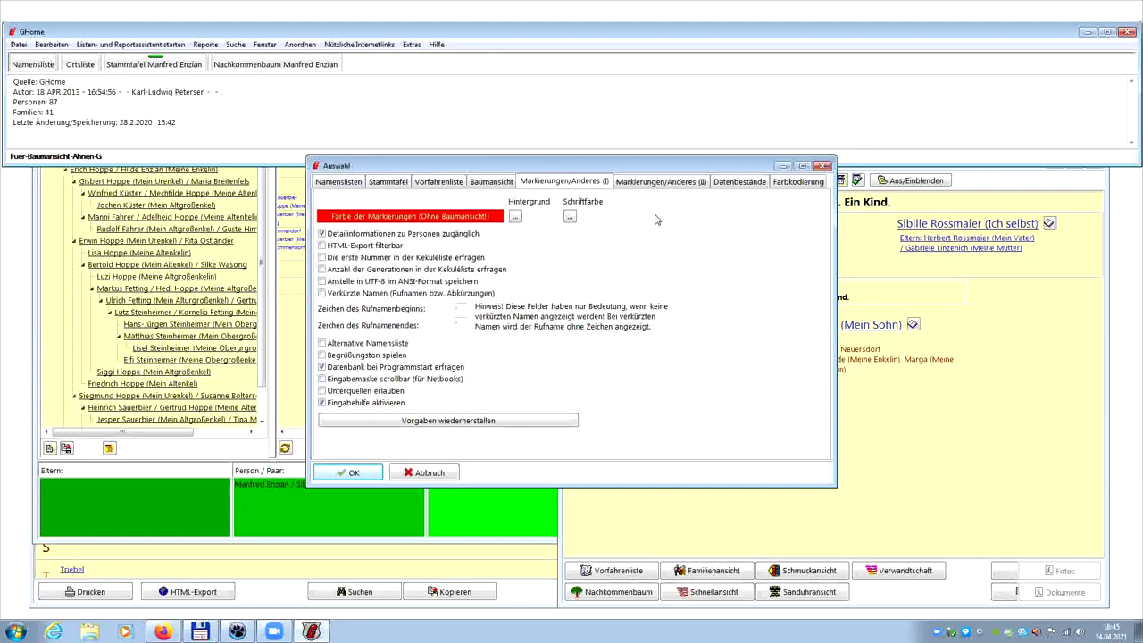
left_click(650, 183)
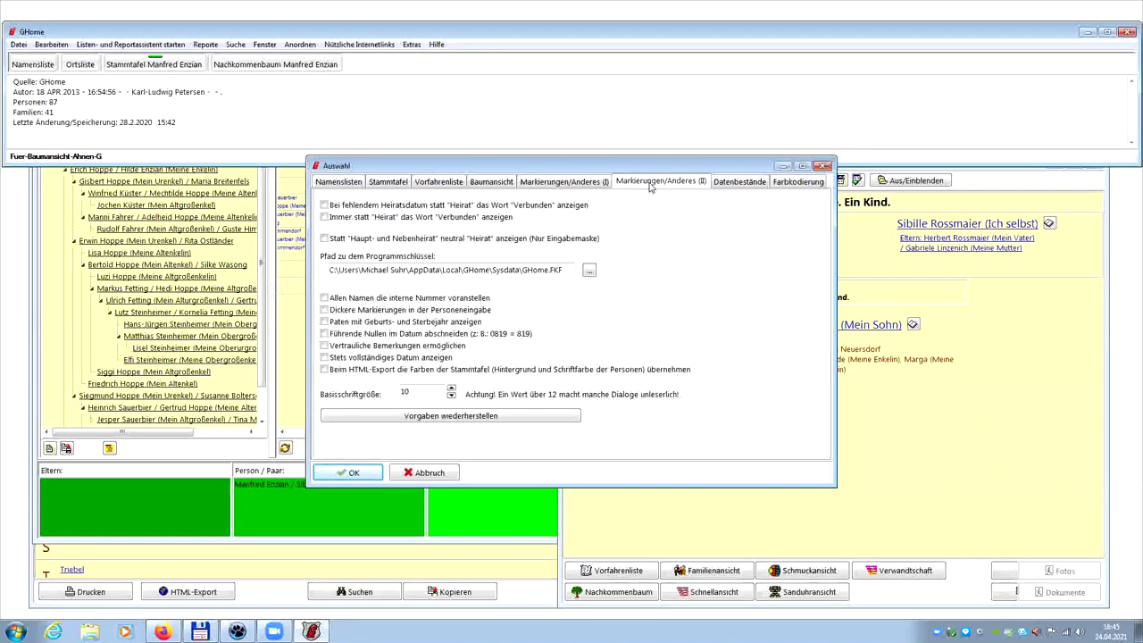
- Set the Farbkodierung to Verwandtschaftsgrad I and view the Verwandtschaftsansicht of the person marked "Ich selbst" in the new colours
left_click(776, 183)
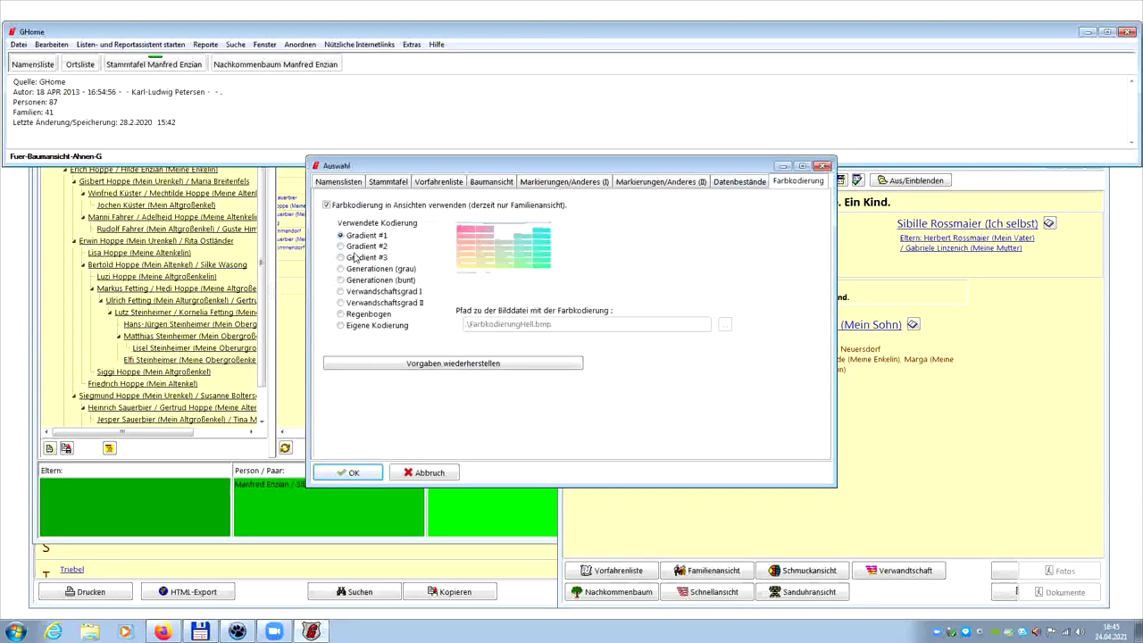
left_click(356, 293)
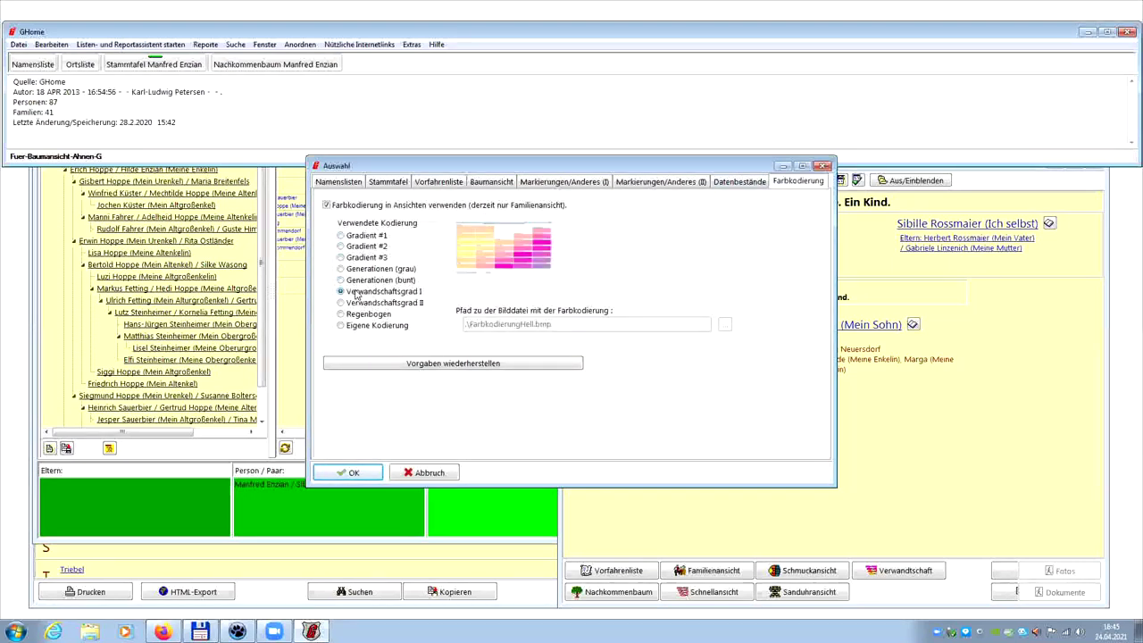
left_click(344, 473)
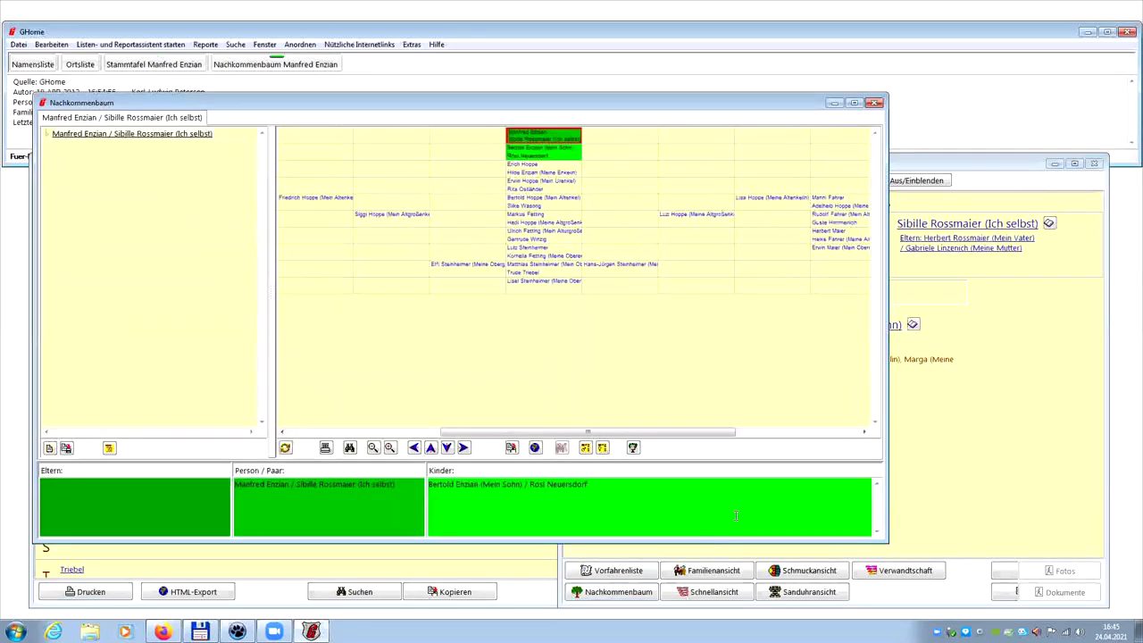
double_click(386, 274)
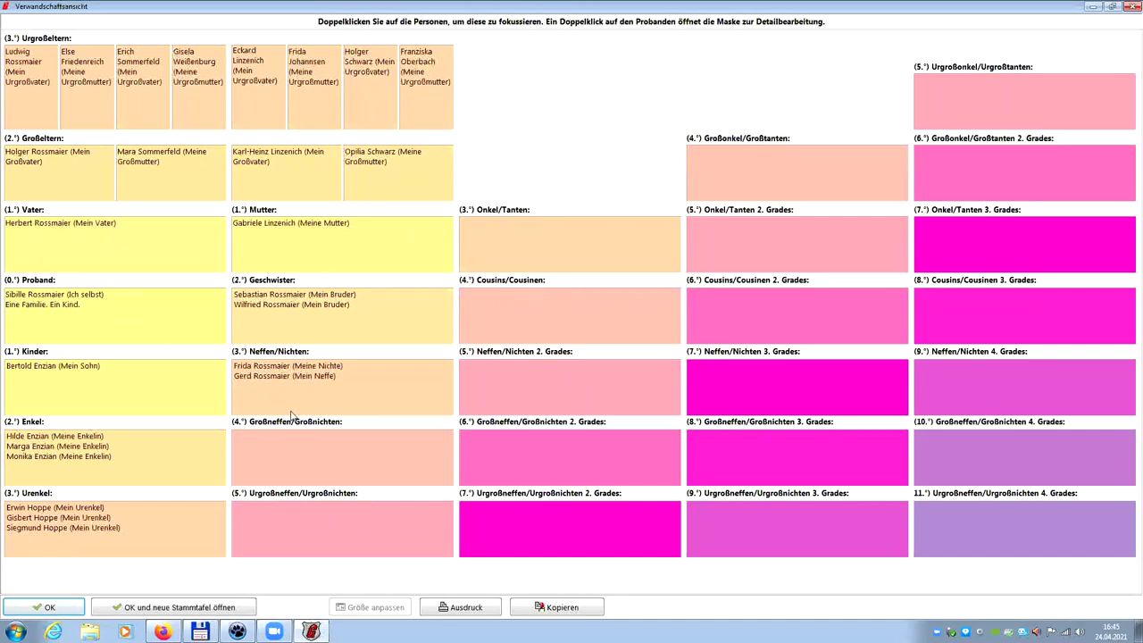
left_click(1127, 7)
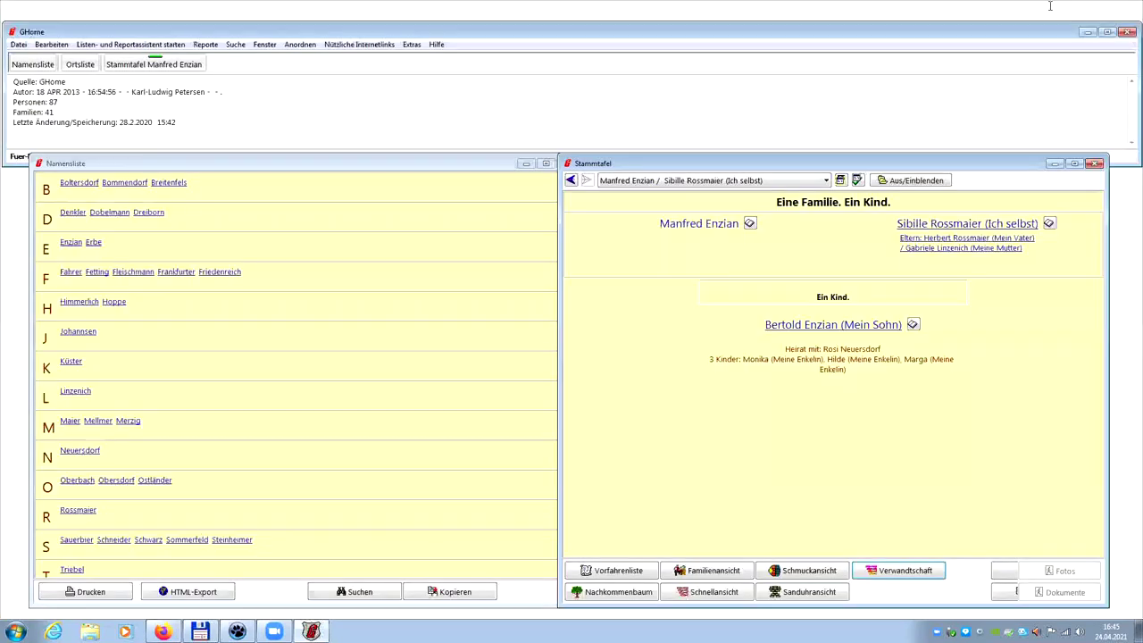
- Review the Eigene Kodierung choice and its image file path in the Farbkodierung display options without applying changes
left_click(413, 44)
left_click(554, 120)
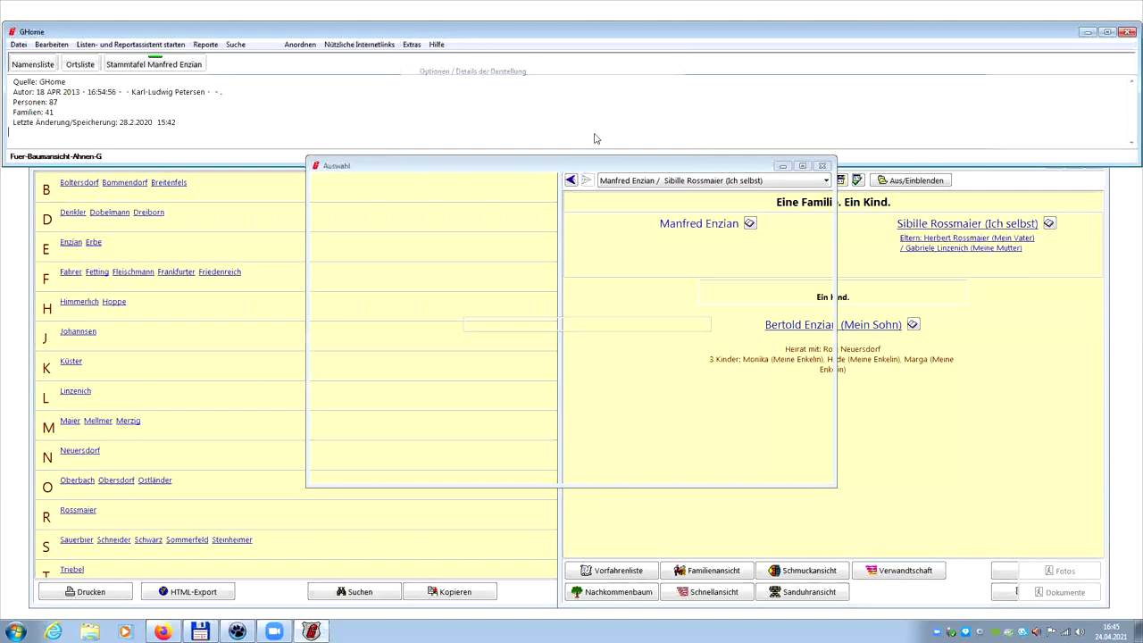
left_click(400, 327)
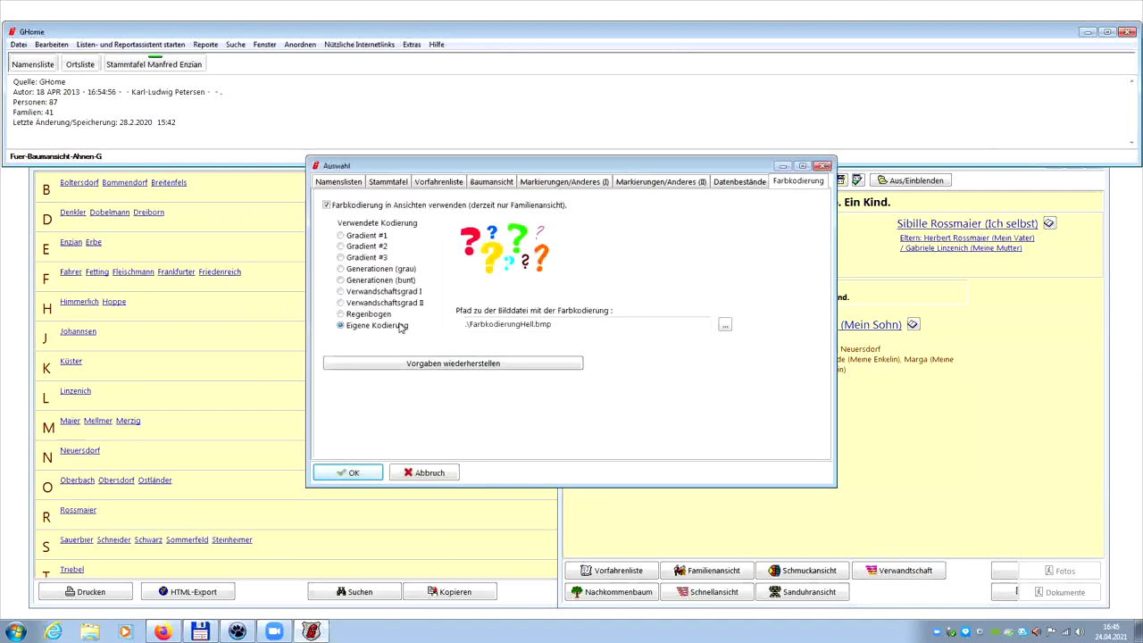
left_click(476, 326)
left_click(424, 474)
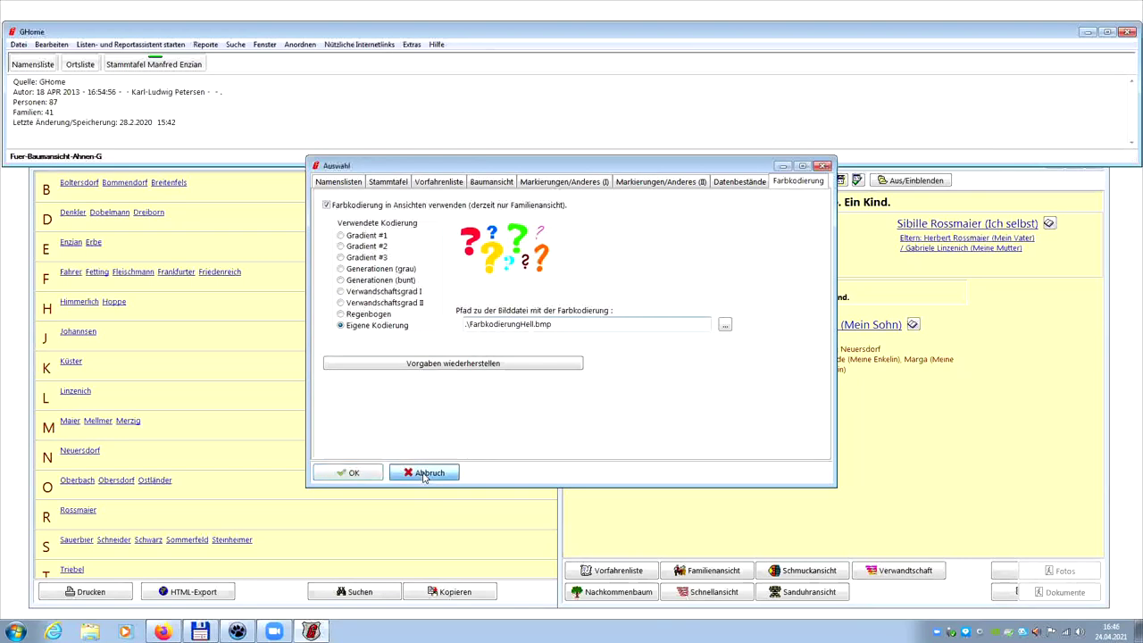
left_click(516, 504)
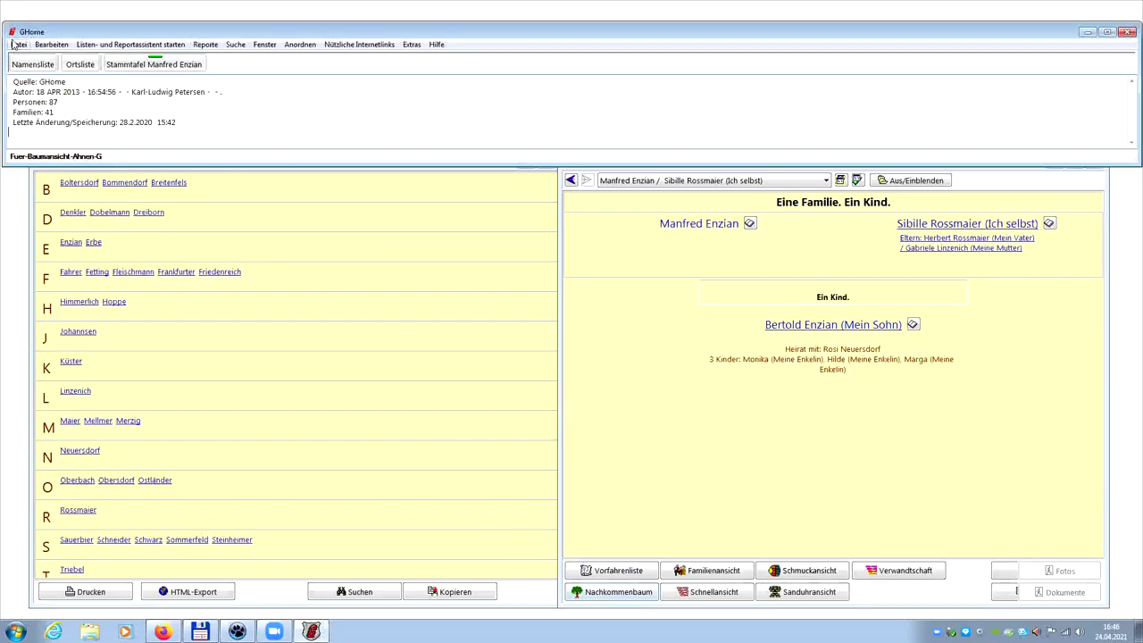
- Open the Mohlbach database and bring up the Nachkommenbaum of the Molbach person marked "Ich selbst"
left_click(18, 44)
left_click(51, 90)
left_click(434, 355)
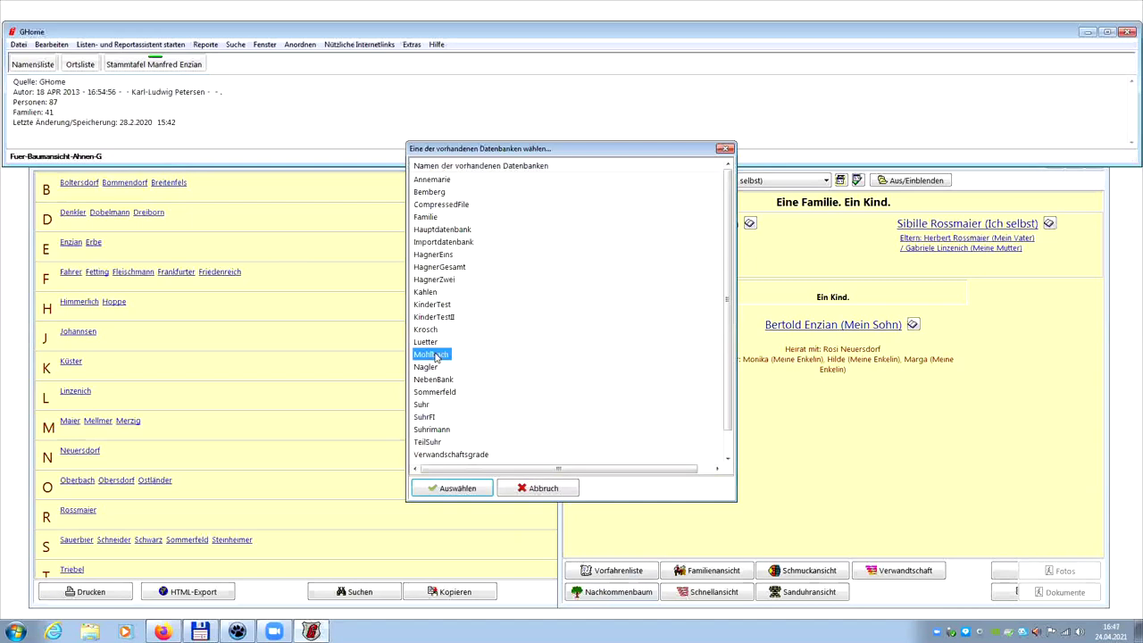
double_click(434, 355)
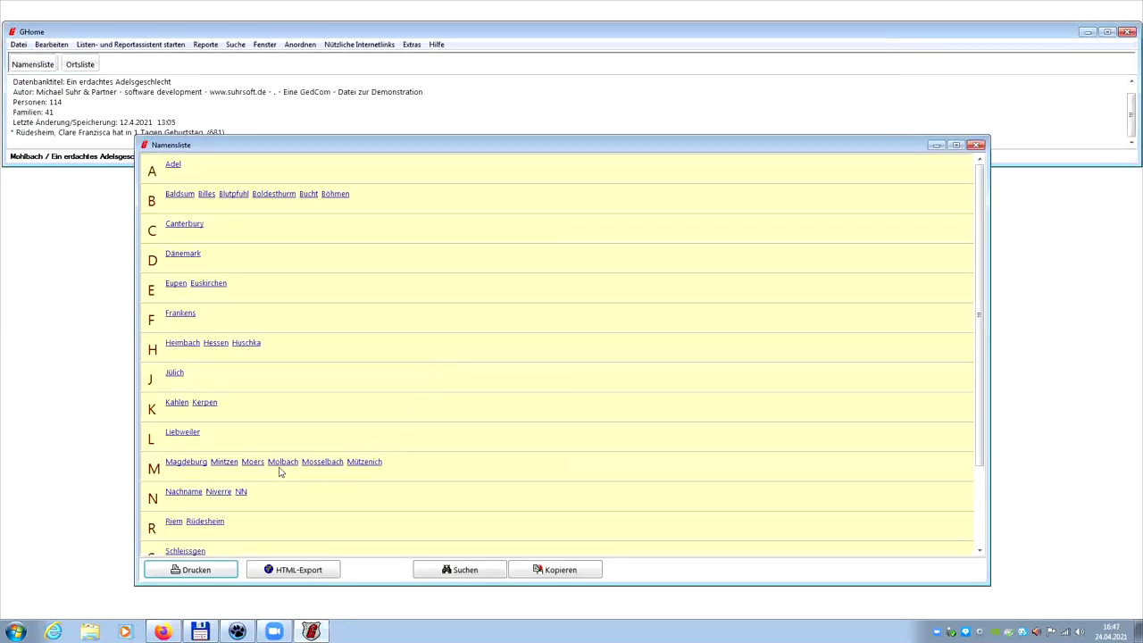
left_click(281, 463)
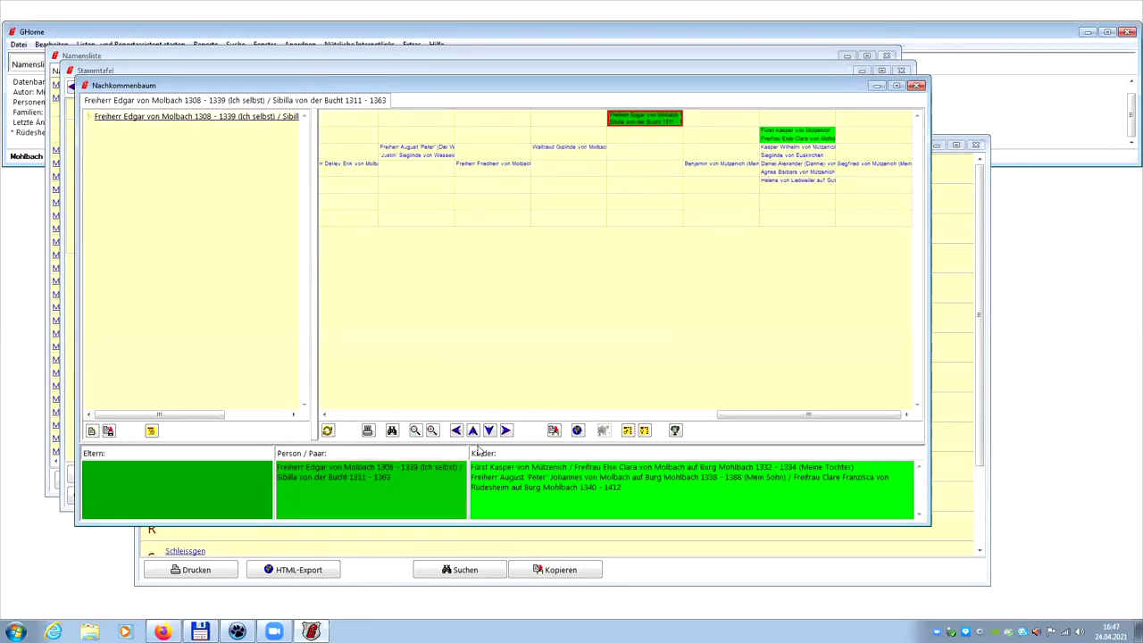
- Generate the descendant tree as a single bitmap in the Detailansicht Stahlkugeln style and inspect the resulting picture
left_click(675, 430)
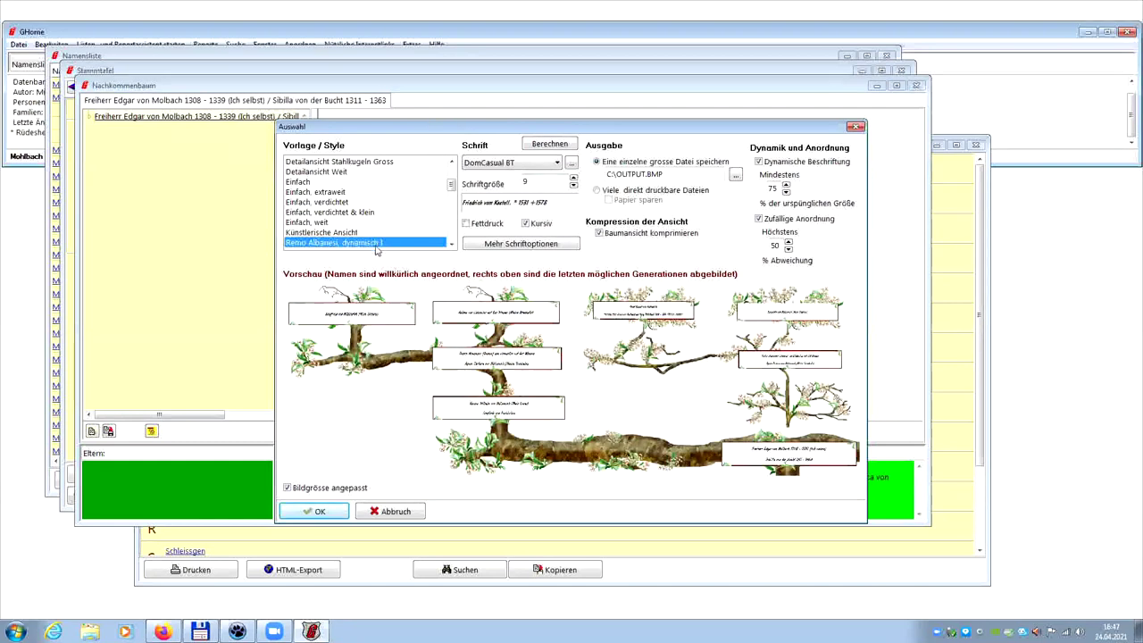
left_click(312, 233)
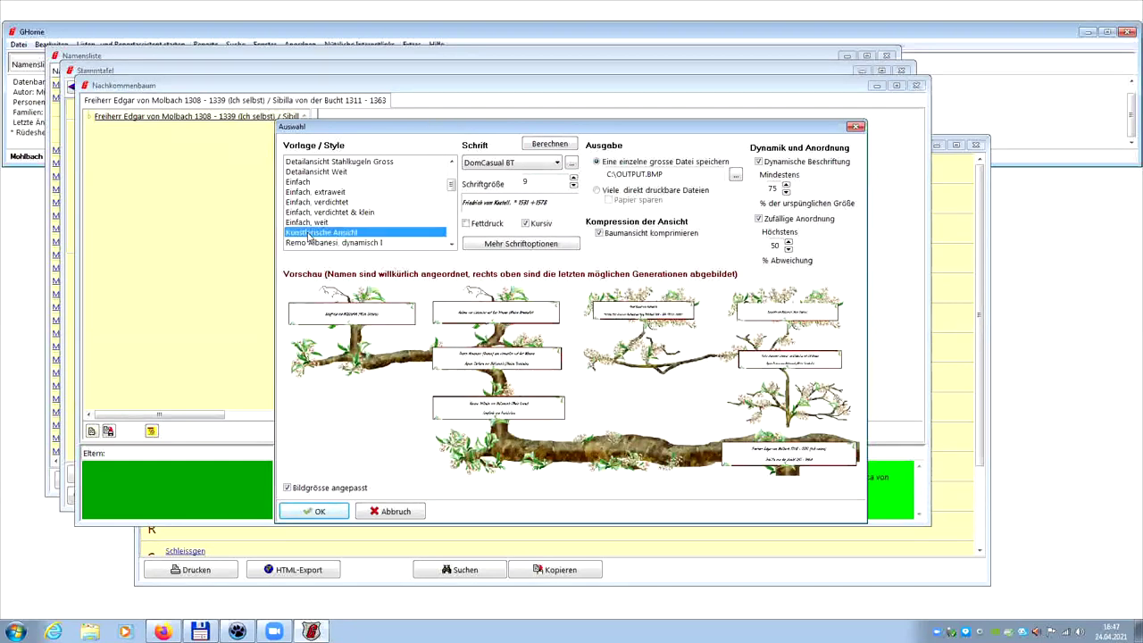
left_click(320, 162)
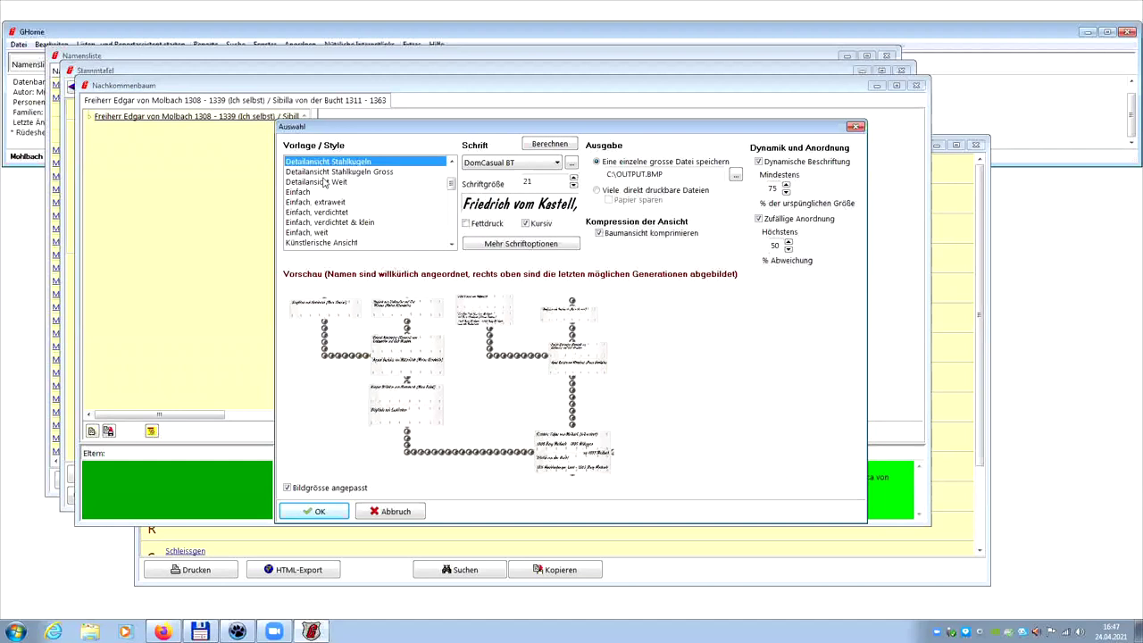
left_click(319, 512)
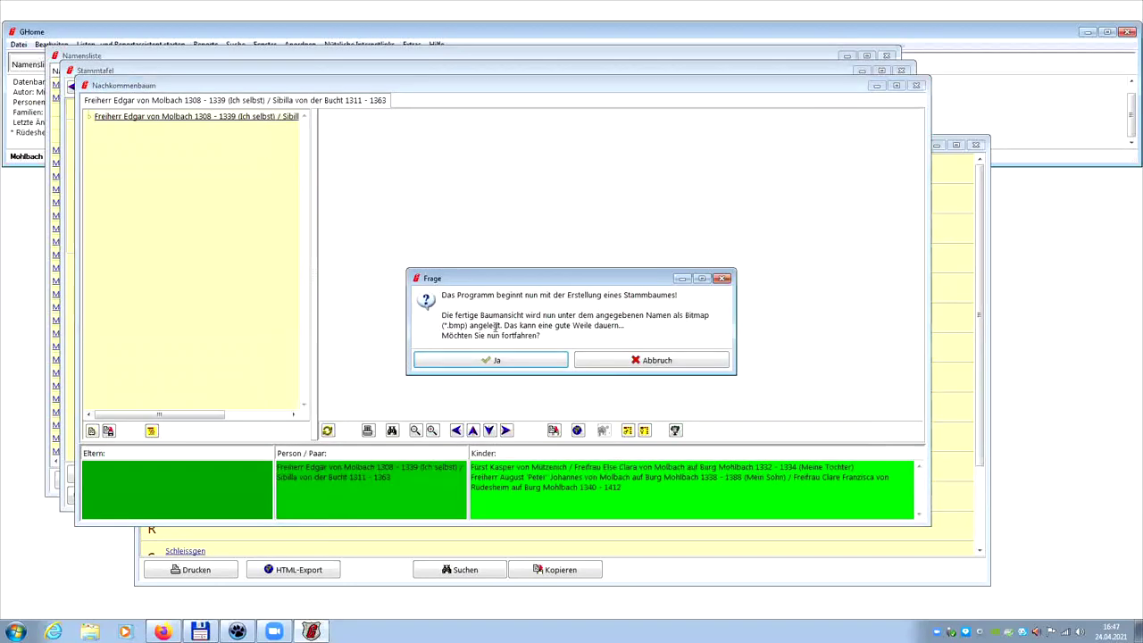
left_click(489, 360)
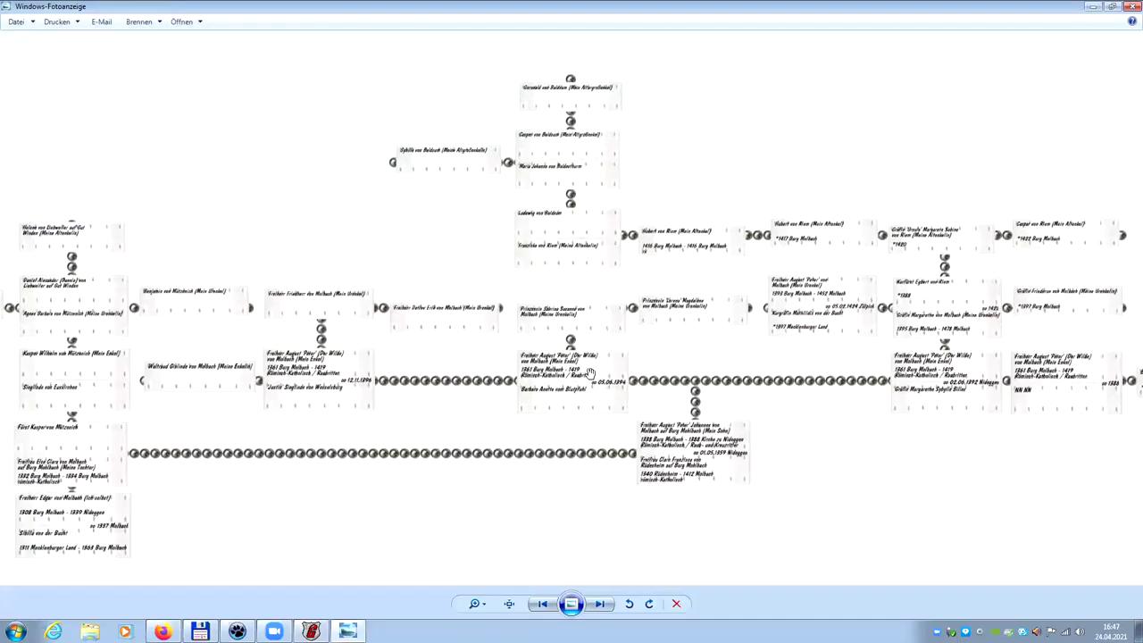
scroll(452, 352, "up", 3)
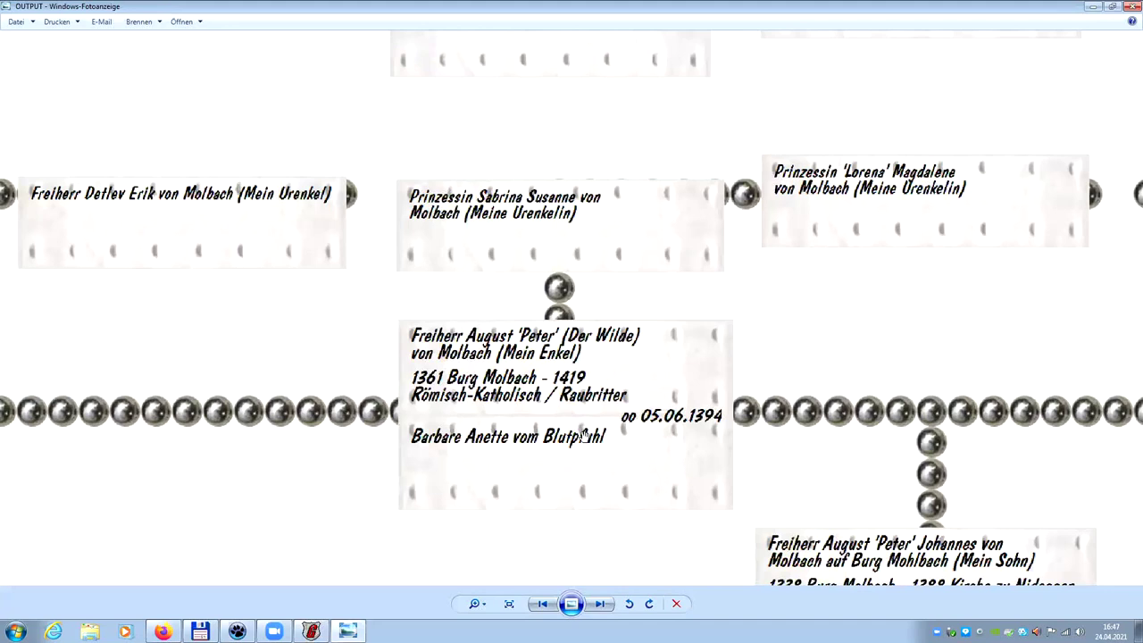
scroll(582, 435, "down", 3)
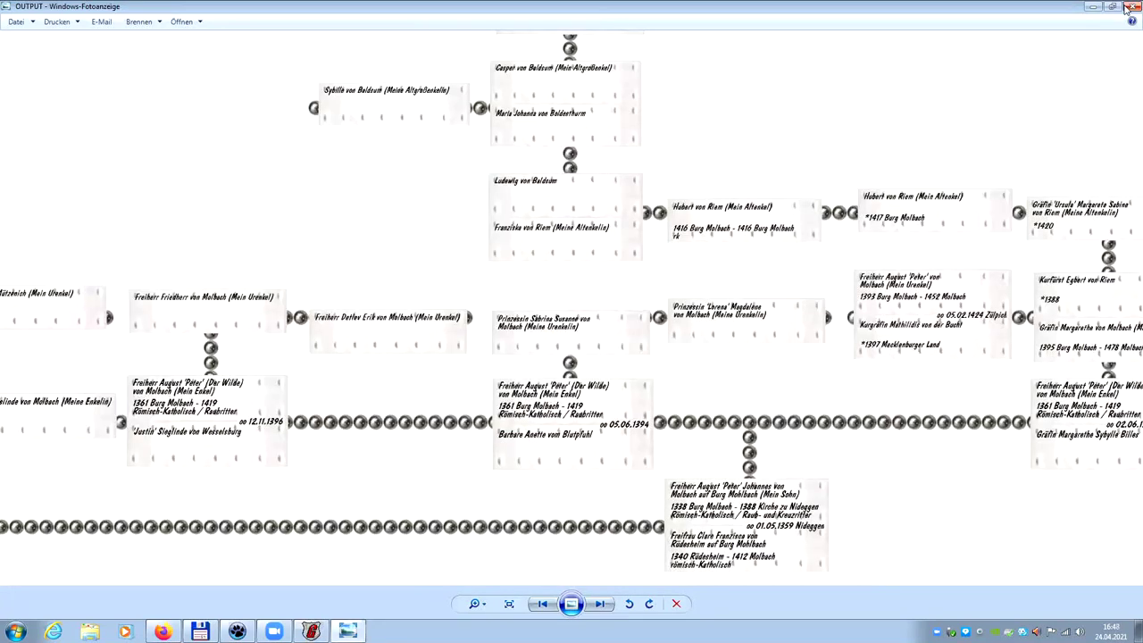
left_click(1129, 6)
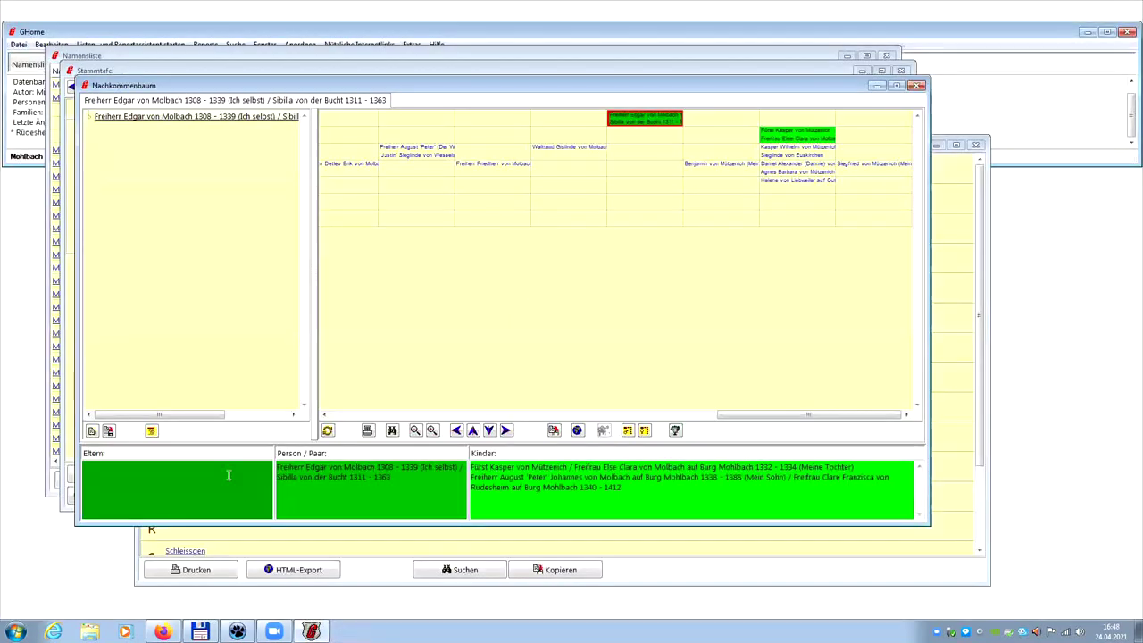
- Preview the Künstlerische Ansicht style for the decorative tree and look through the other available styles
left_click(675, 431)
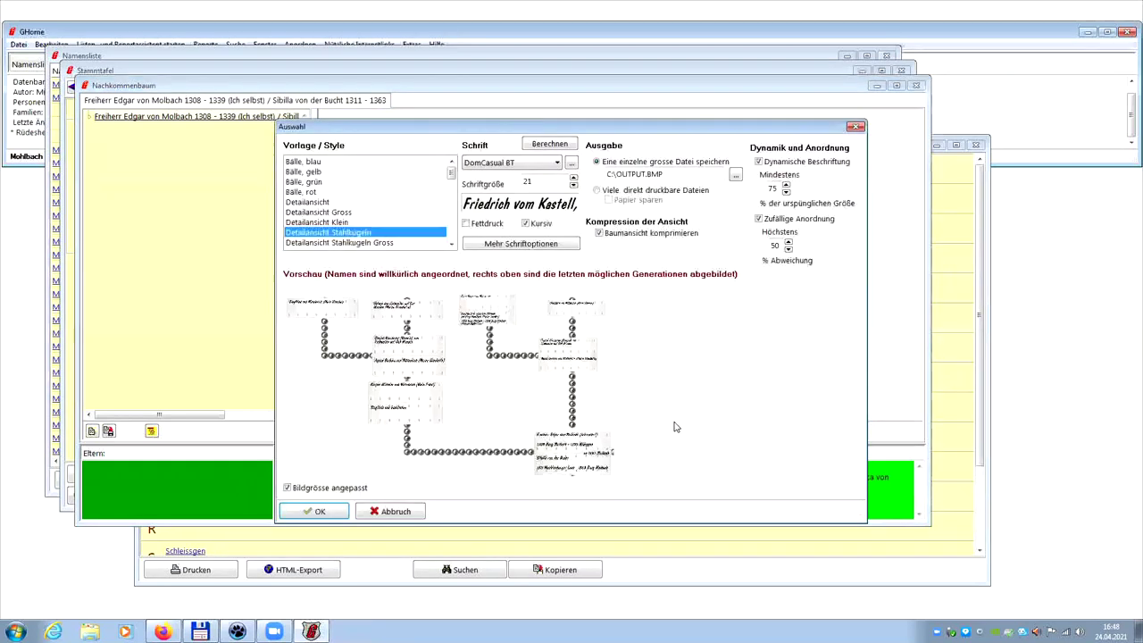
left_click(451, 244)
left_click(451, 245)
left_click(450, 244)
left_click(451, 245)
left_click(451, 245)
left_click(451, 245)
left_click(451, 245)
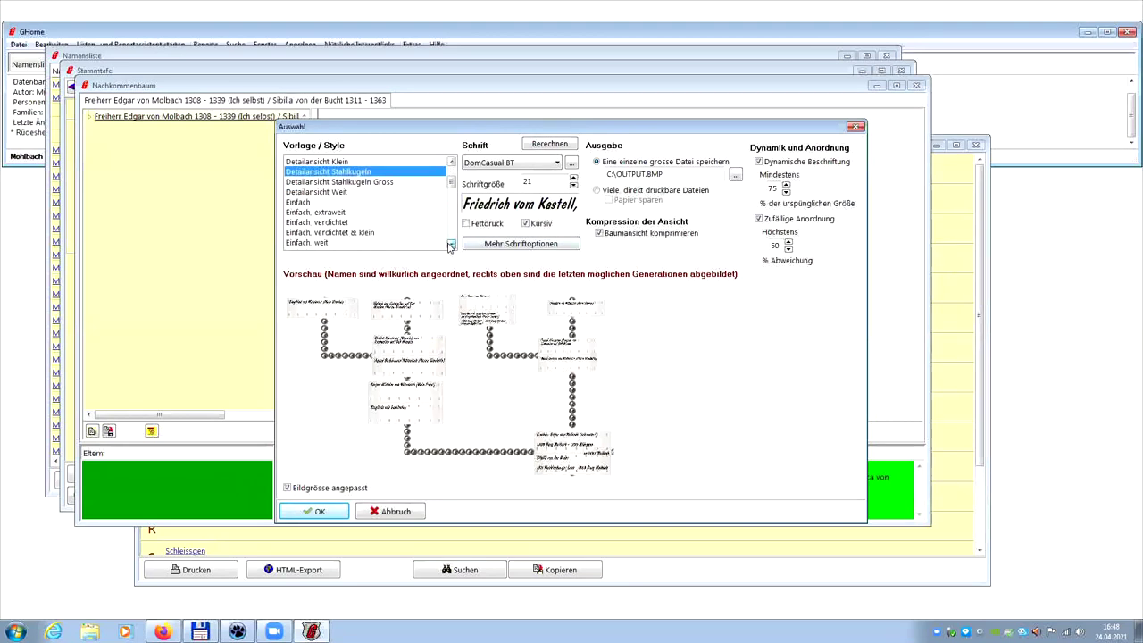
left_click(451, 244)
left_click(451, 245)
left_click(451, 245)
left_click(451, 245)
left_click(451, 245)
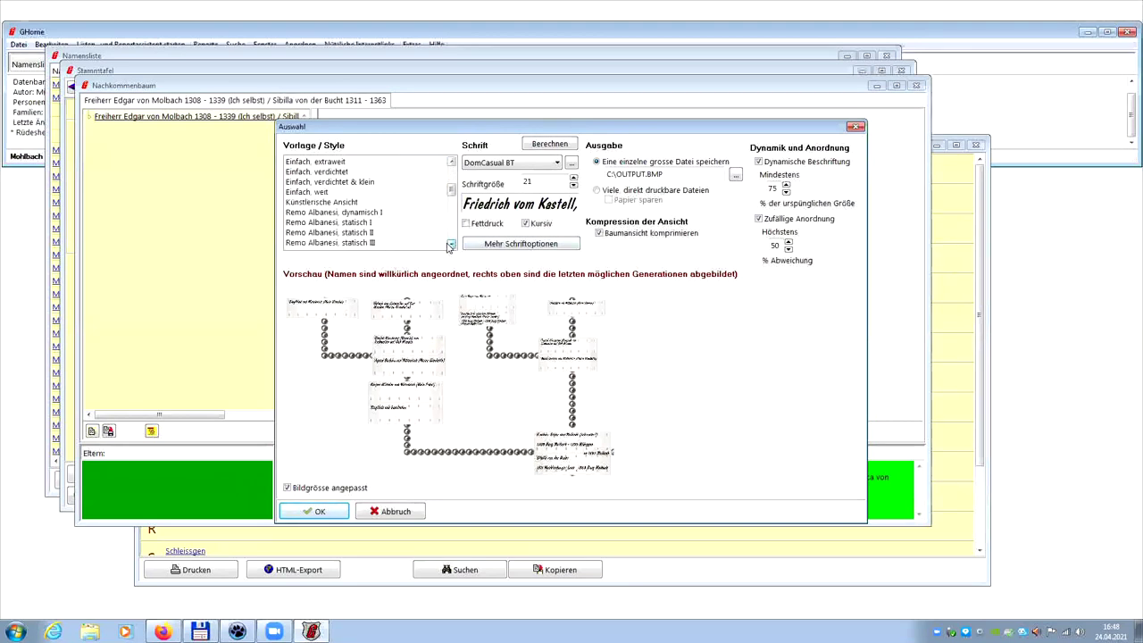
left_click(320, 203)
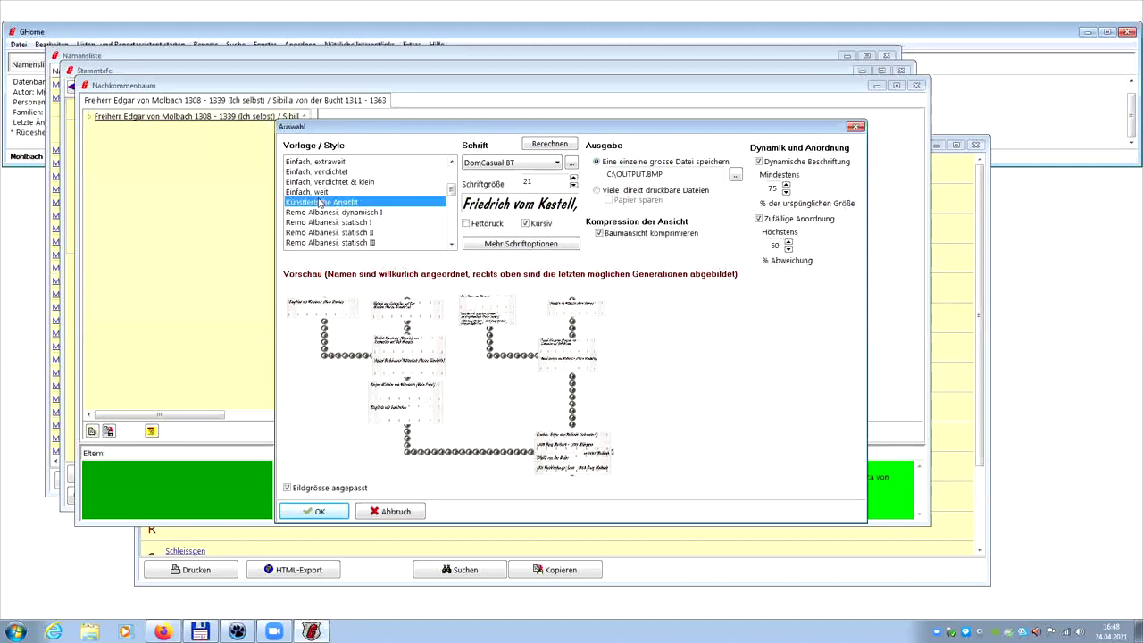
scroll(319, 203, "down", 8)
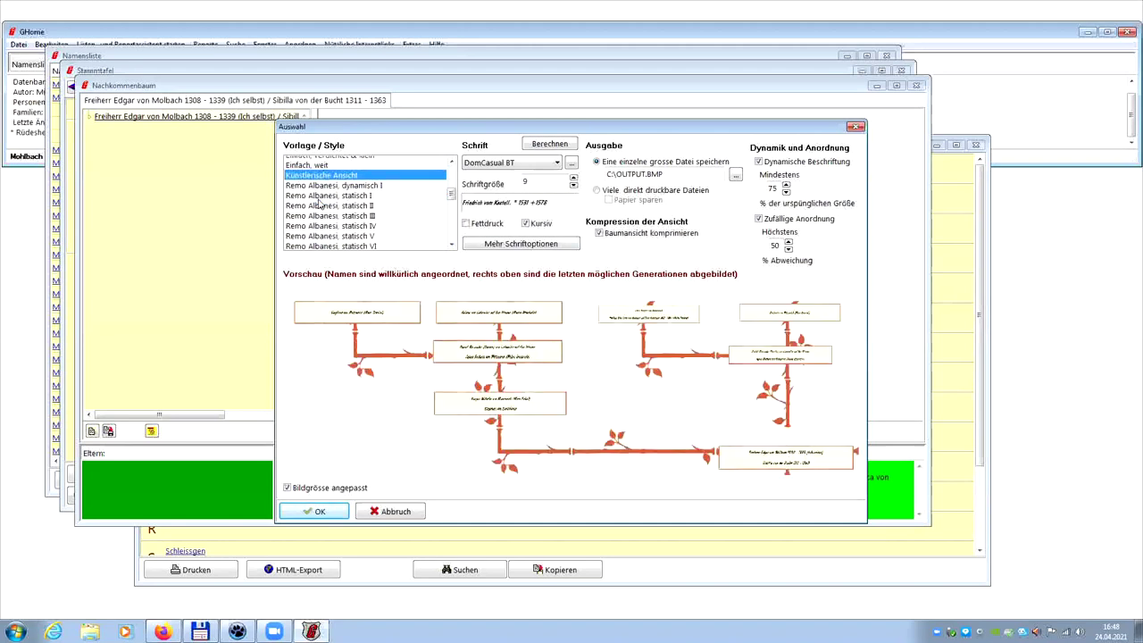
scroll(319, 203, "down", 2)
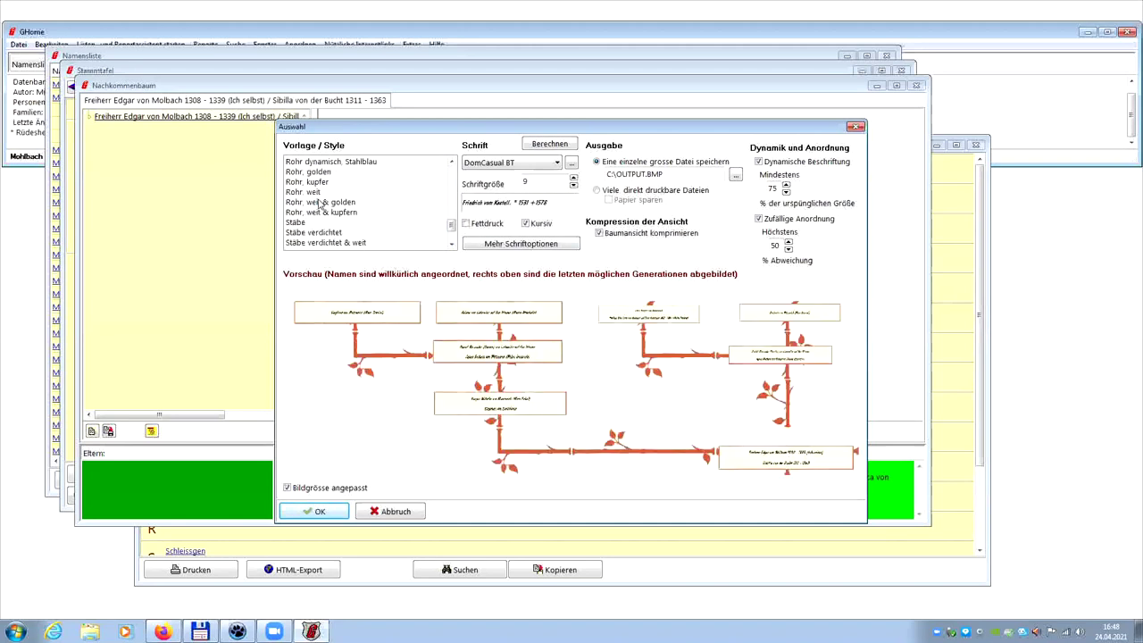
scroll(319, 203, "up", 10)
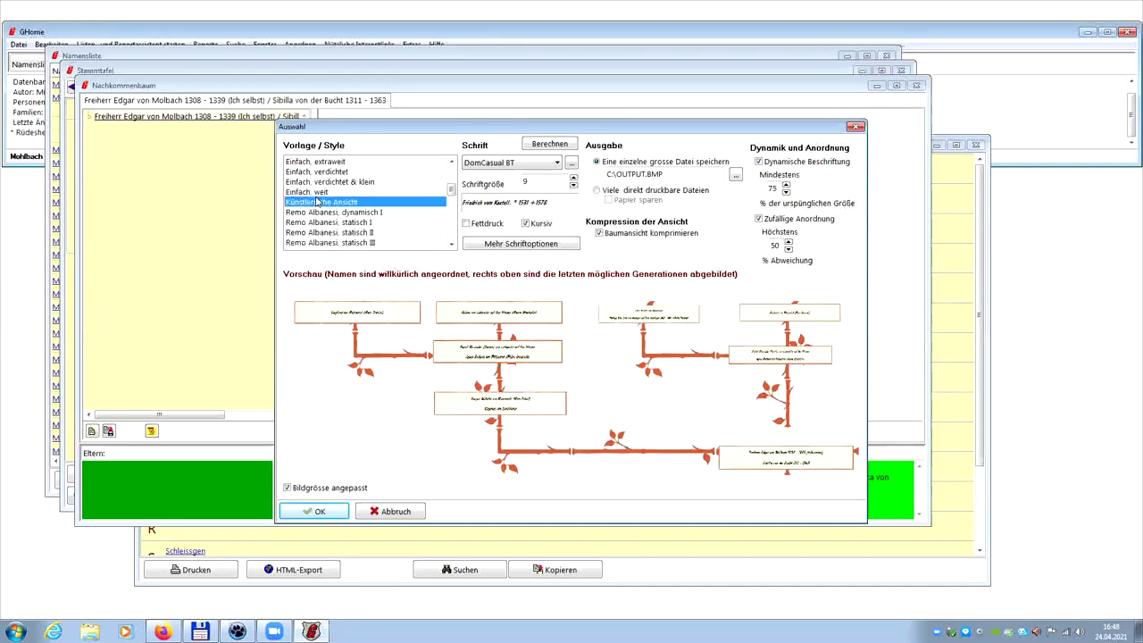
- Generate the decorative descendant tree in the Remo Albanesi, dynamisch I style and inspect the picture up close
left_click(336, 214)
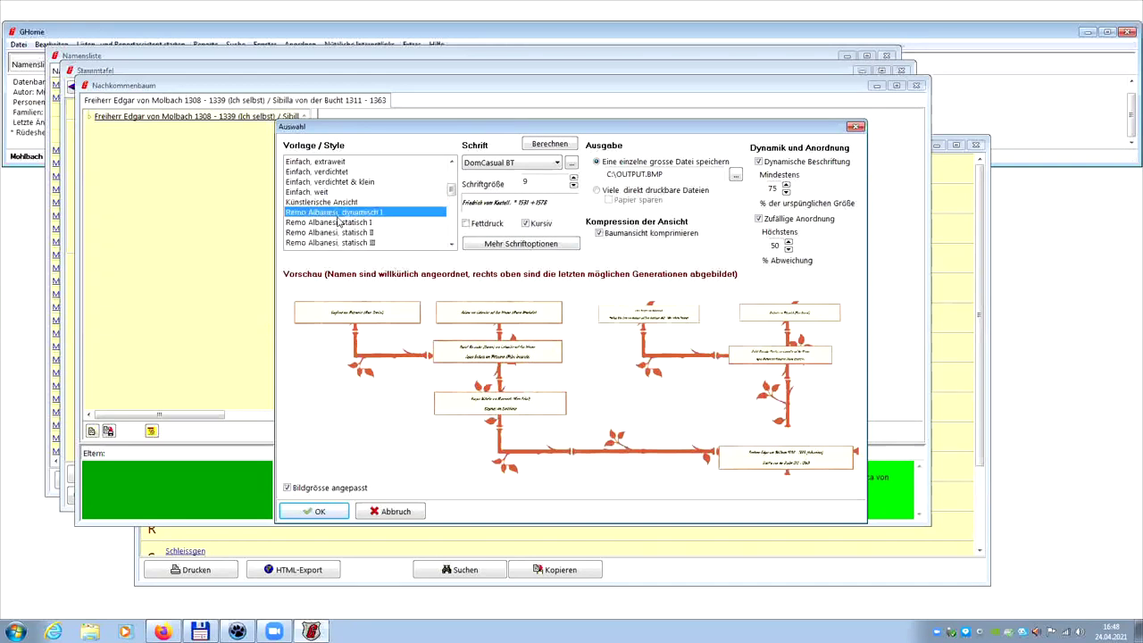
left_click(320, 512)
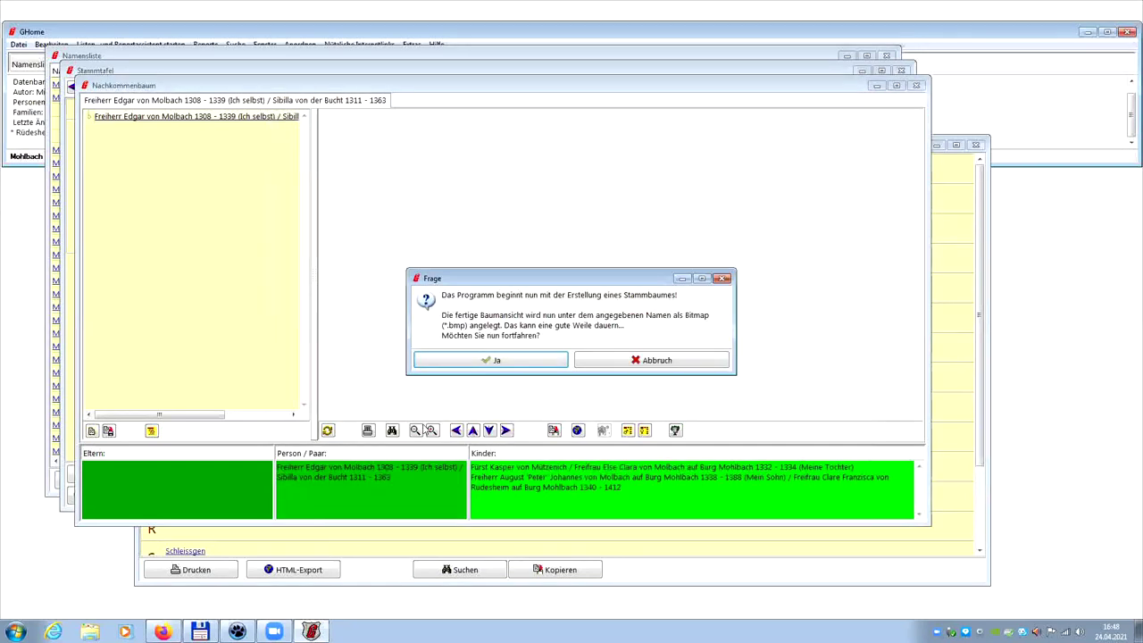
left_click(489, 366)
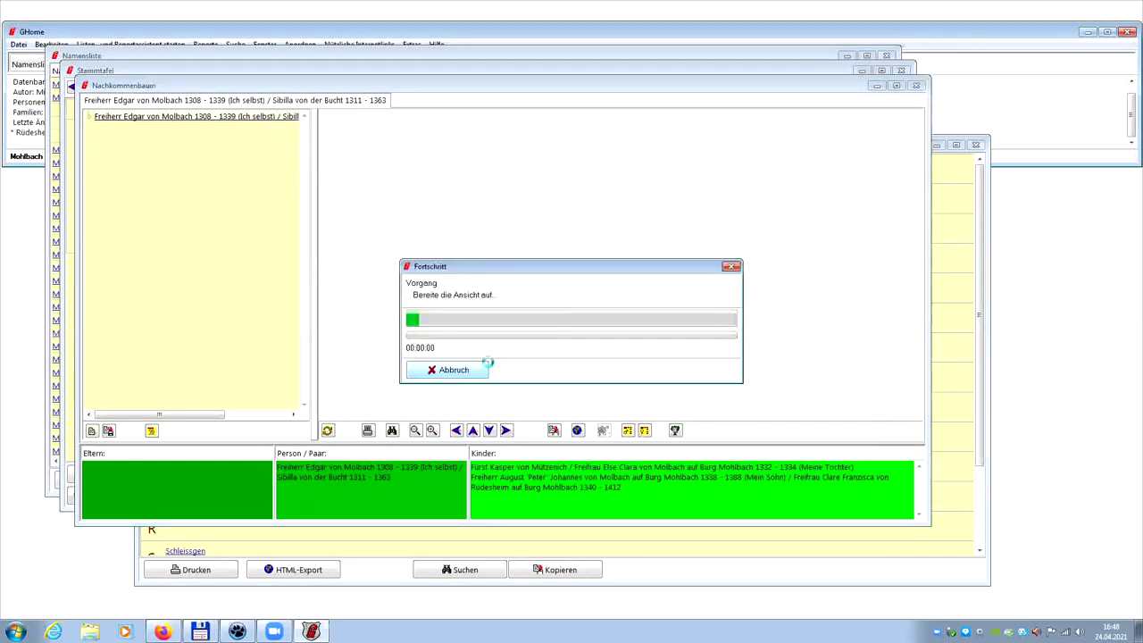
left_click(490, 364)
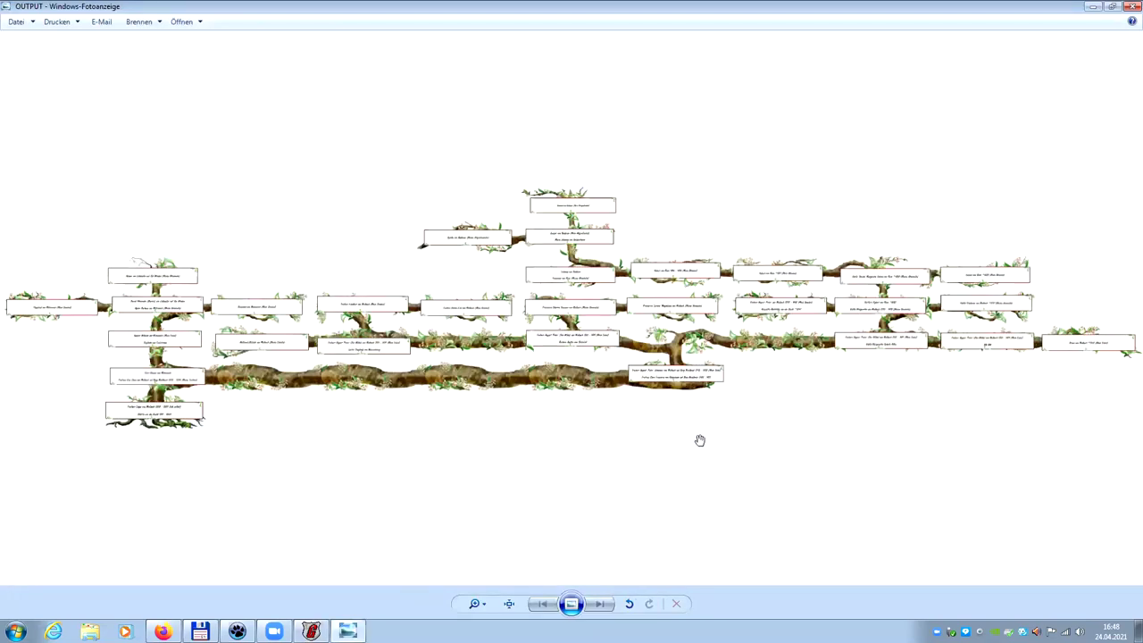
scroll(701, 442, "up", 1)
scroll(702, 444, "up", 3)
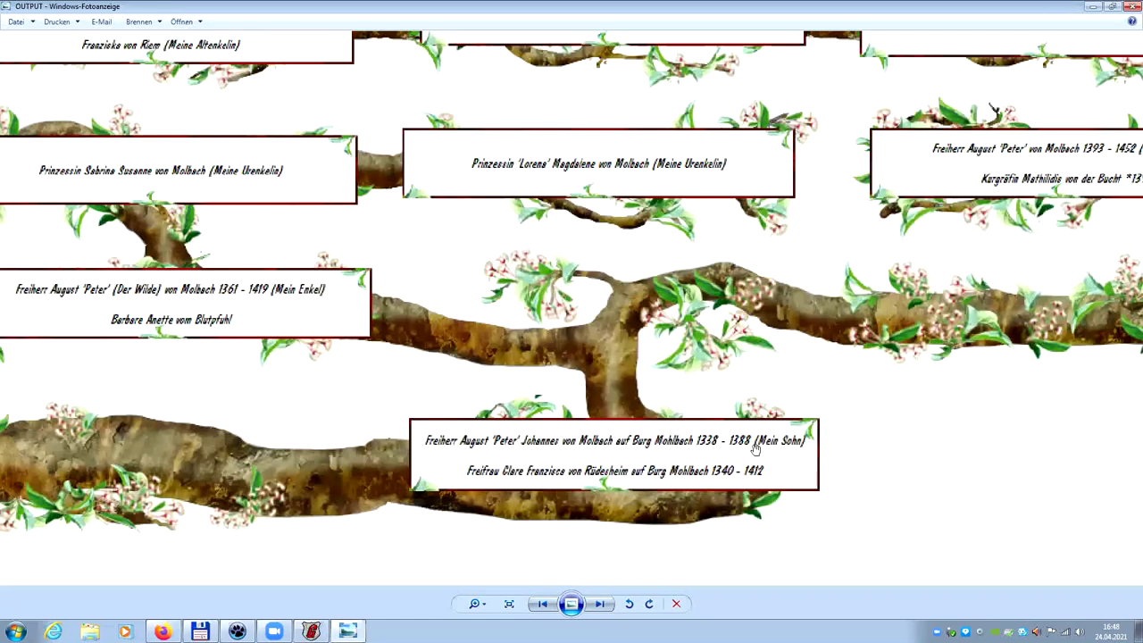
scroll(754, 448, "down", 3)
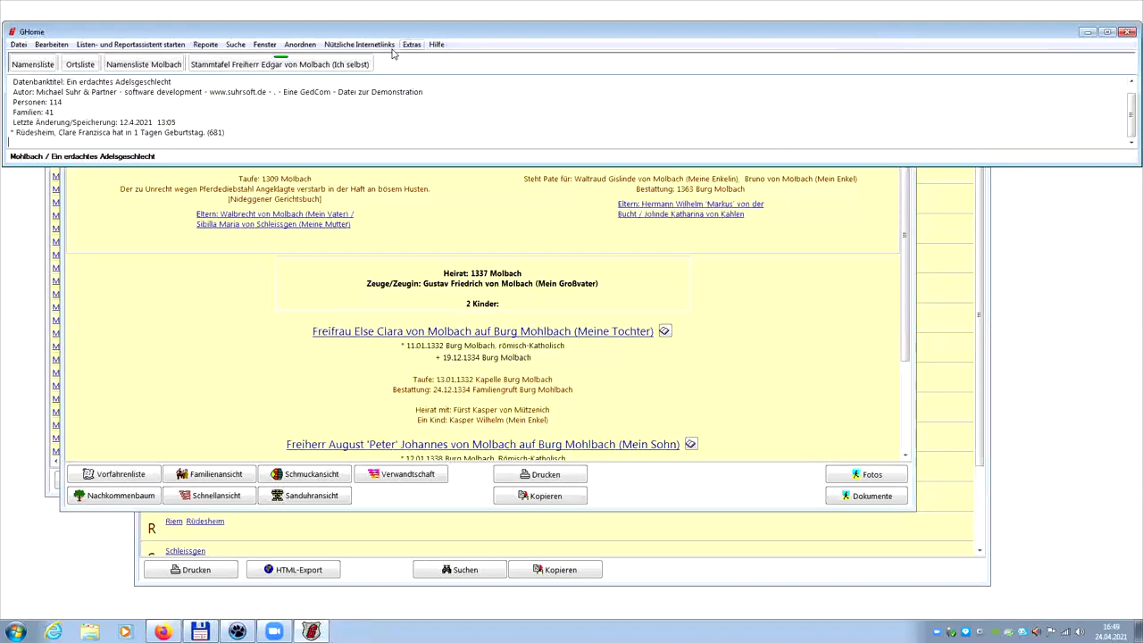
- Permanently toggle the Verwandschaftsrechner and check the labels in the couple's Stammtafel and that of the wife's parents
left_click(411, 45)
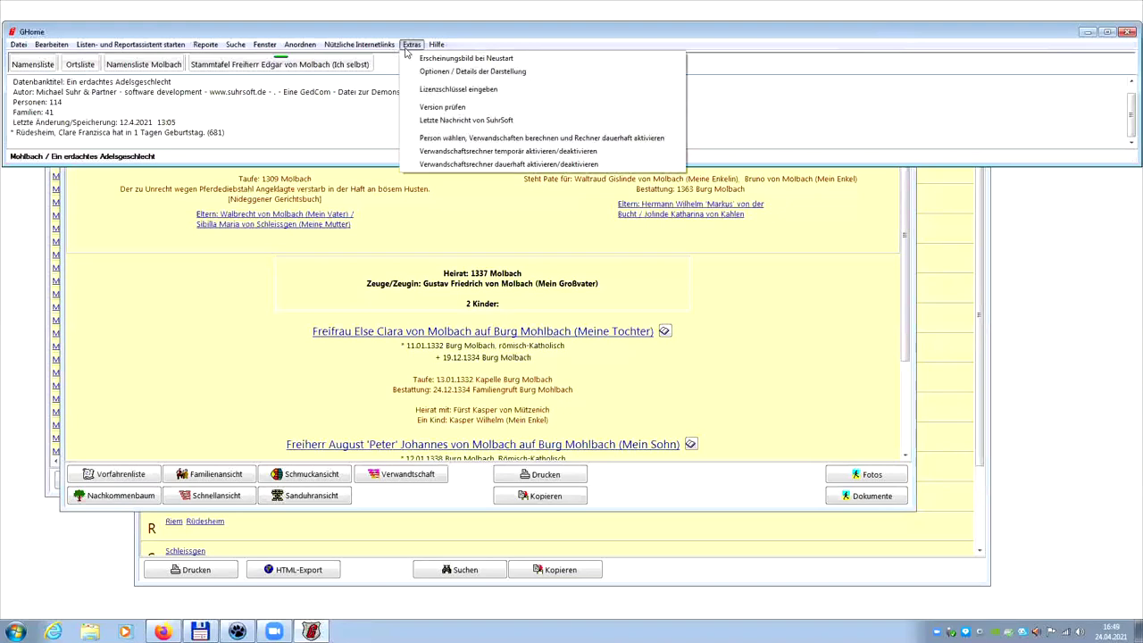
left_click(458, 166)
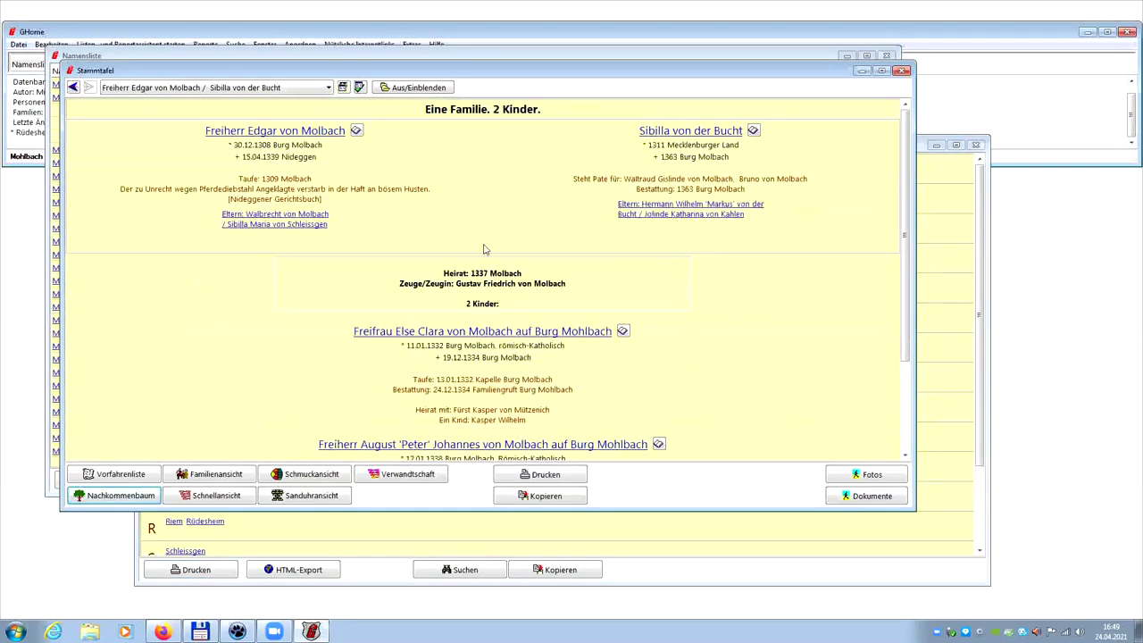
scroll(483, 335, "down", 3)
scroll(486, 339, "up", 3)
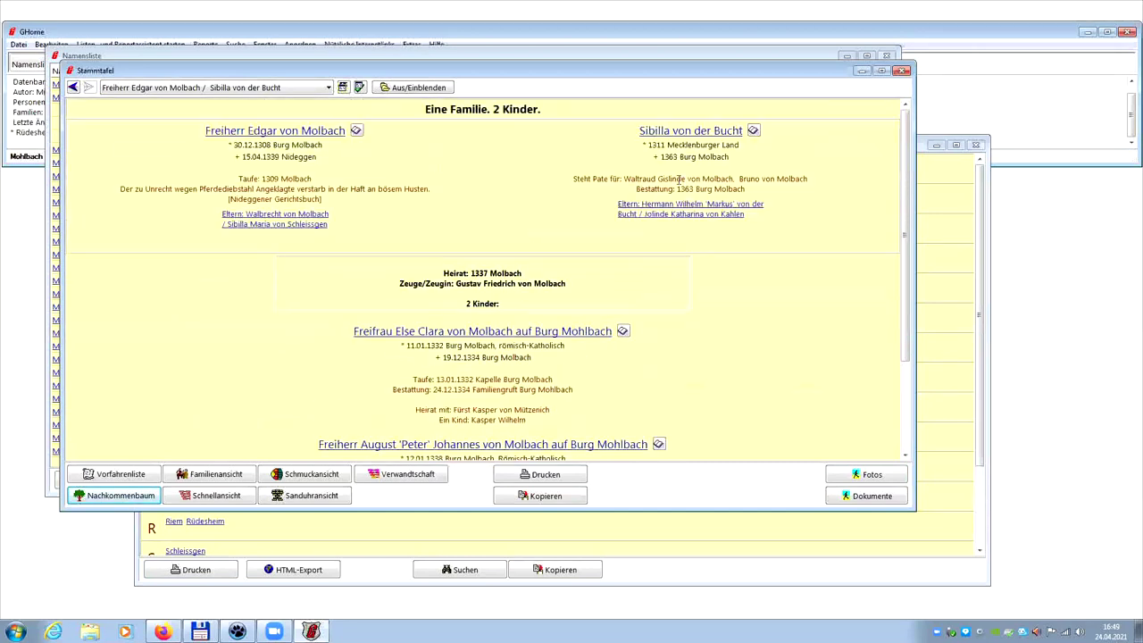
left_click(682, 134)
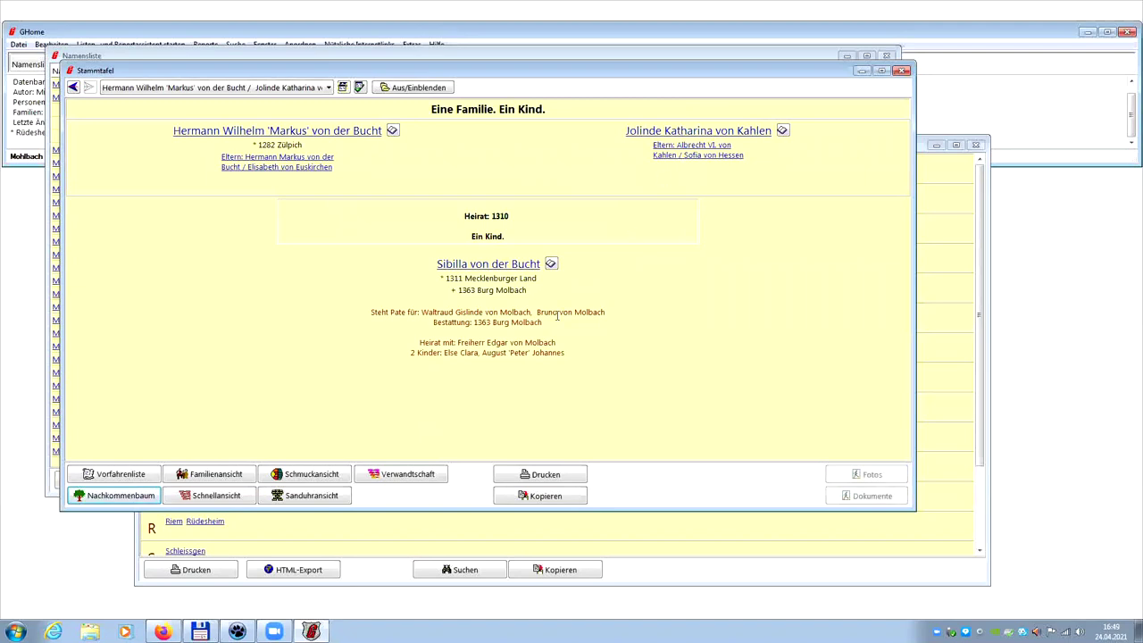
- Recalculate and permanently activate relationships from the couple's daughter, including Ahnenimplex degrees, with 3 generations before and 9 after
left_click(231, 39)
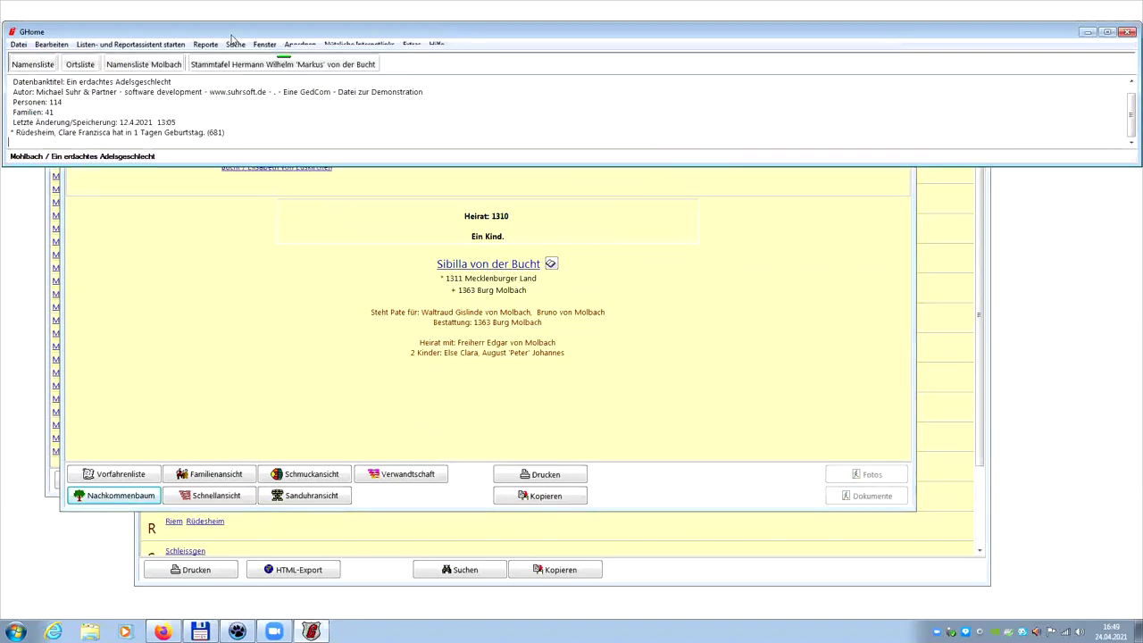
left_click(411, 43)
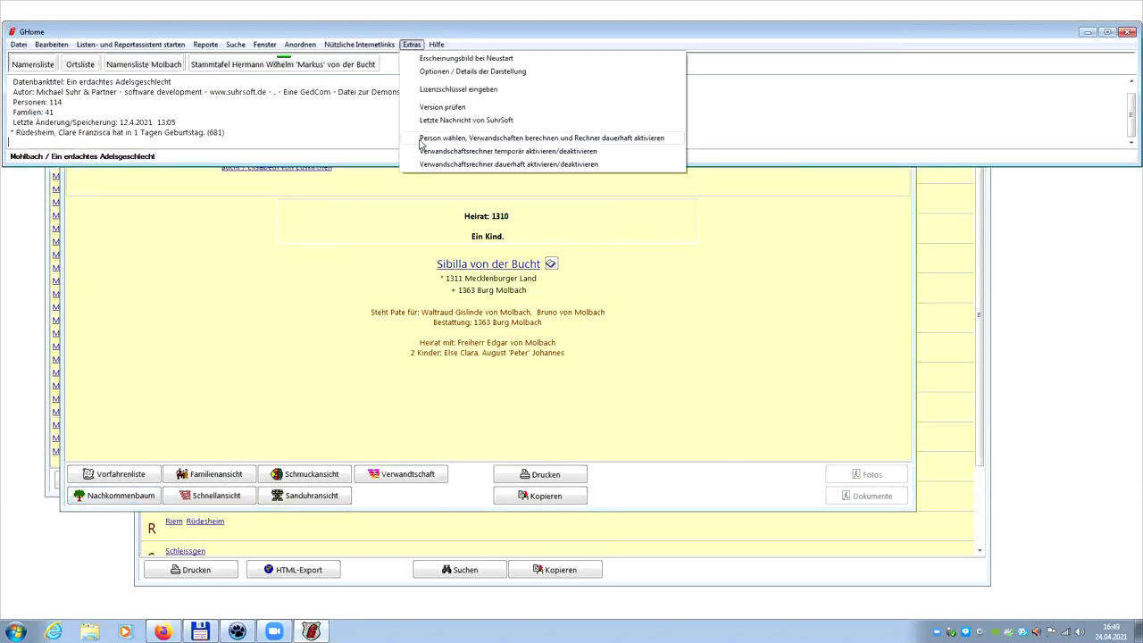
left_click(534, 140)
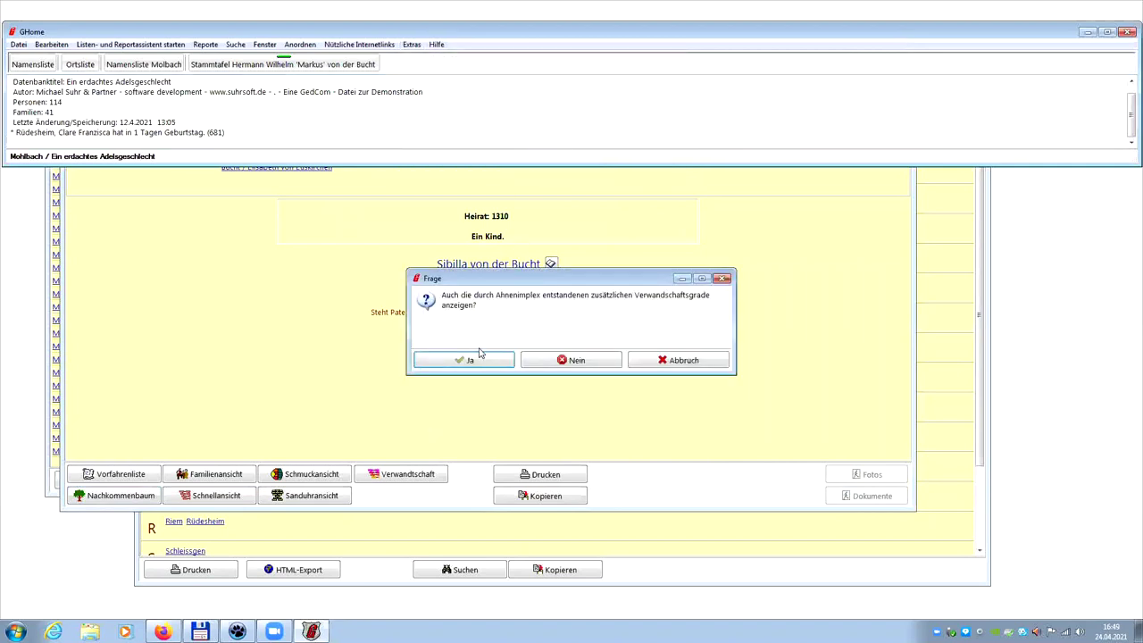
left_click(484, 363)
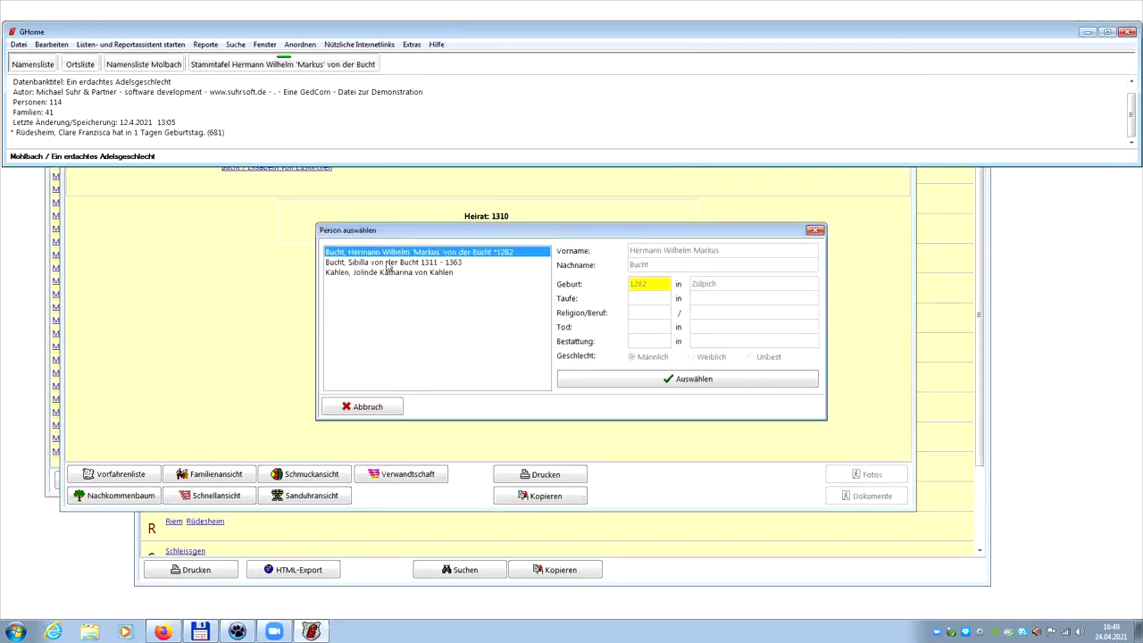
left_click(389, 264)
left_click(592, 381)
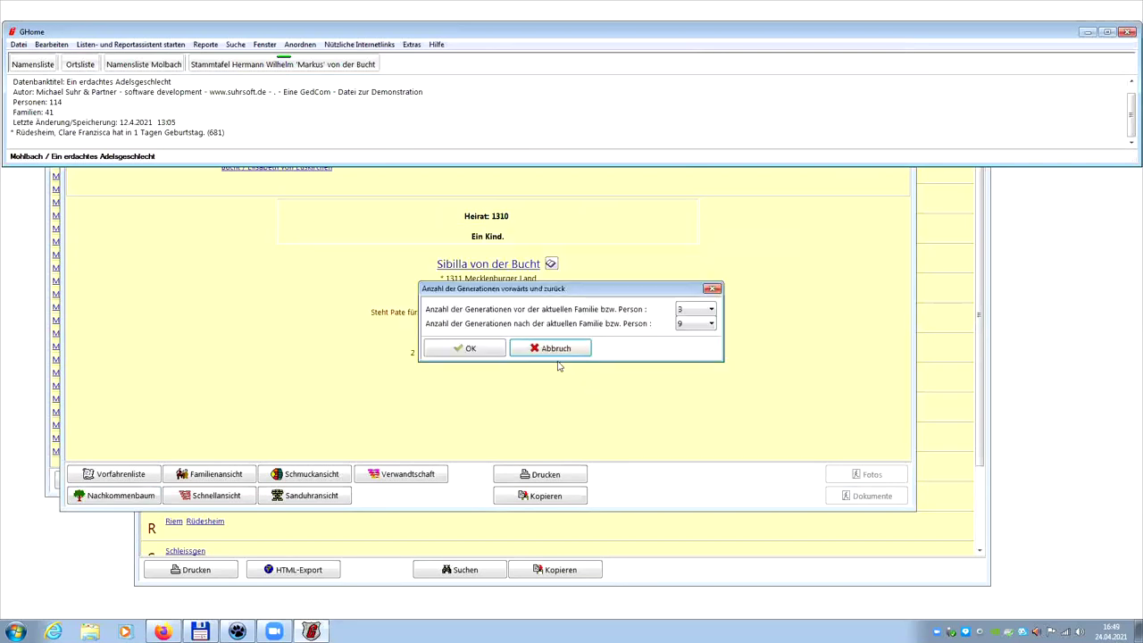
left_click(695, 324)
scroll(692, 362, "up", 3)
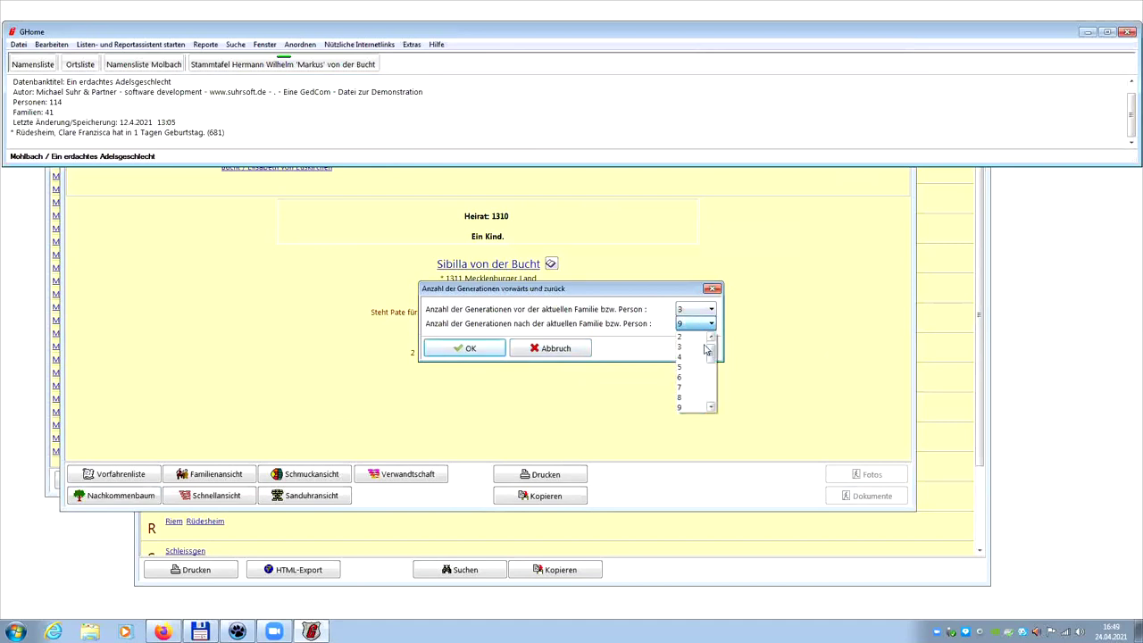
left_click(689, 366)
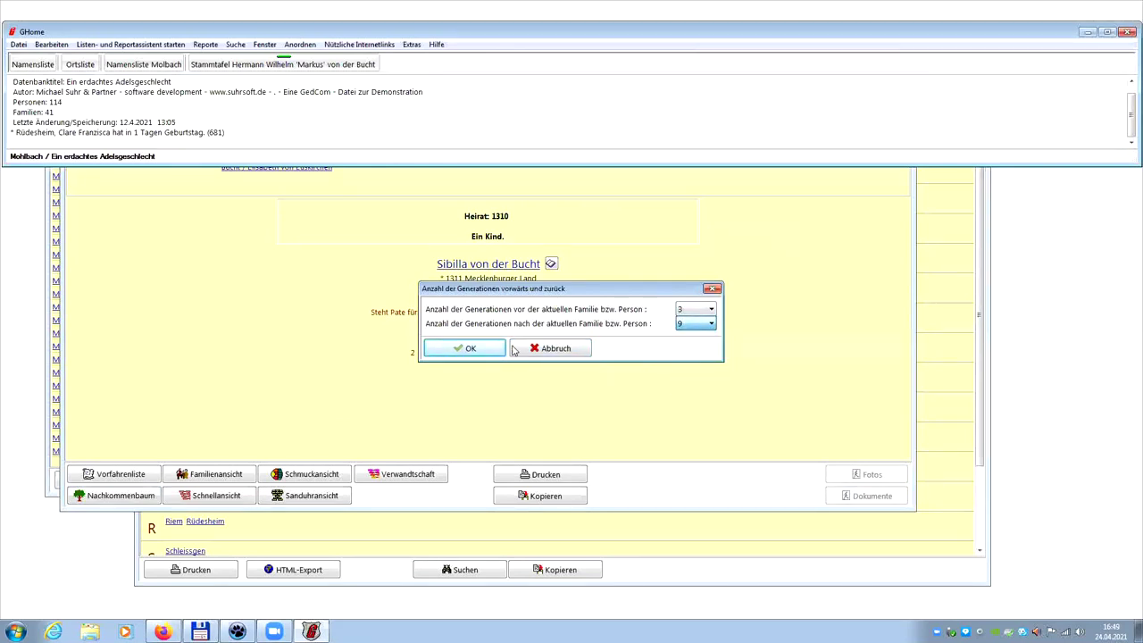
left_click(464, 349)
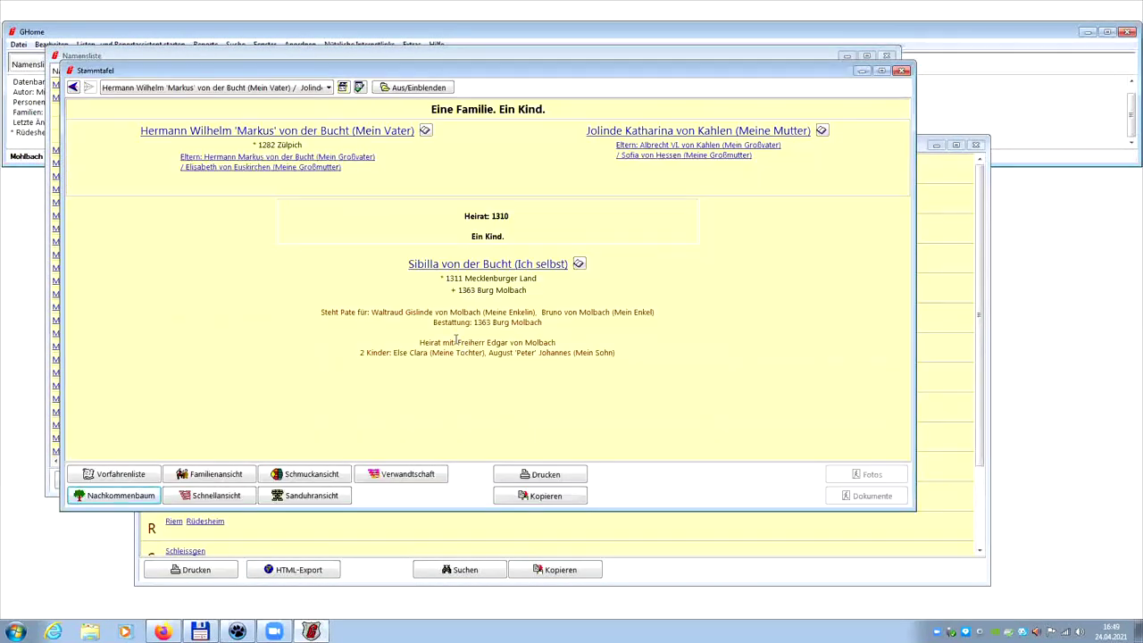
- Check the relationship labels in the daughter's Stammtafel and in that of her son
left_click(466, 264)
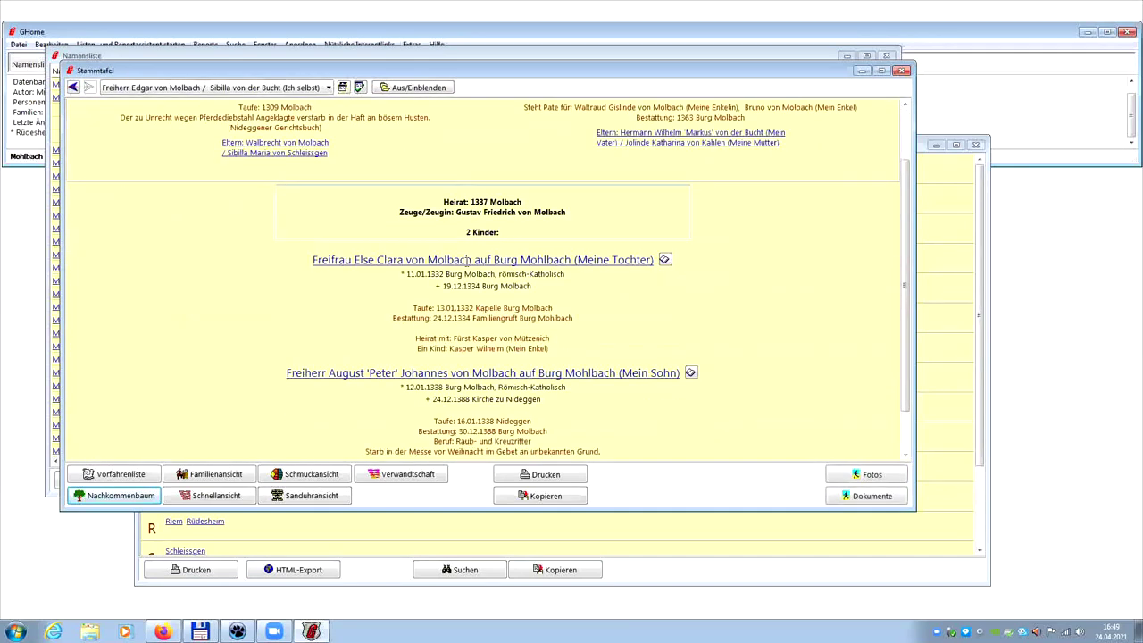
left_click(513, 320)
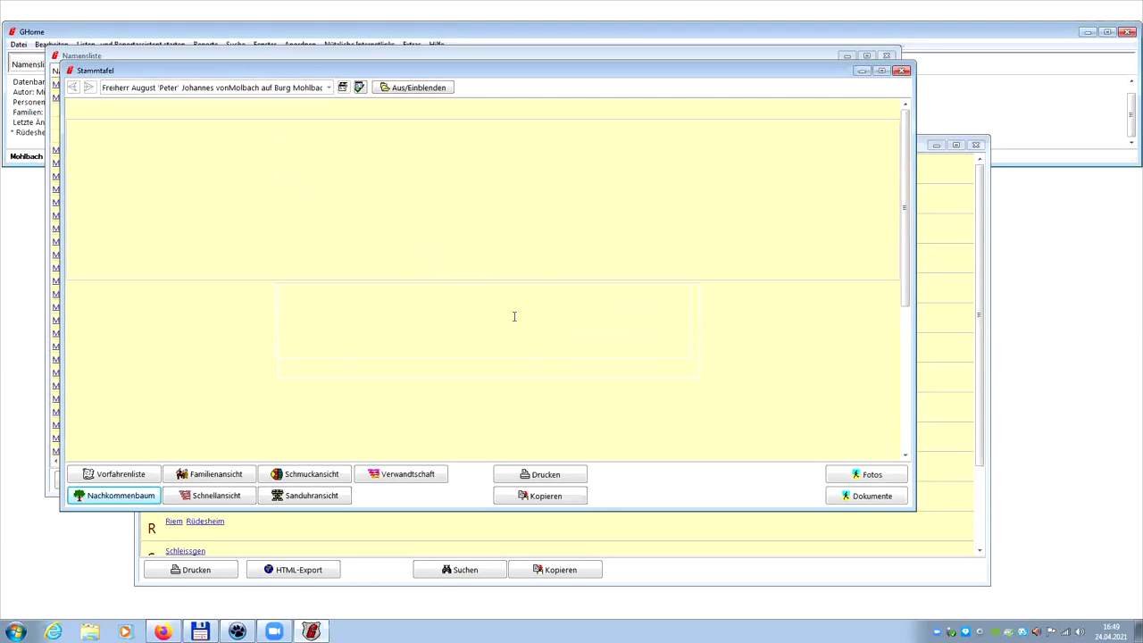
scroll(514, 317, "down", 2)
scroll(513, 314, "down", 3)
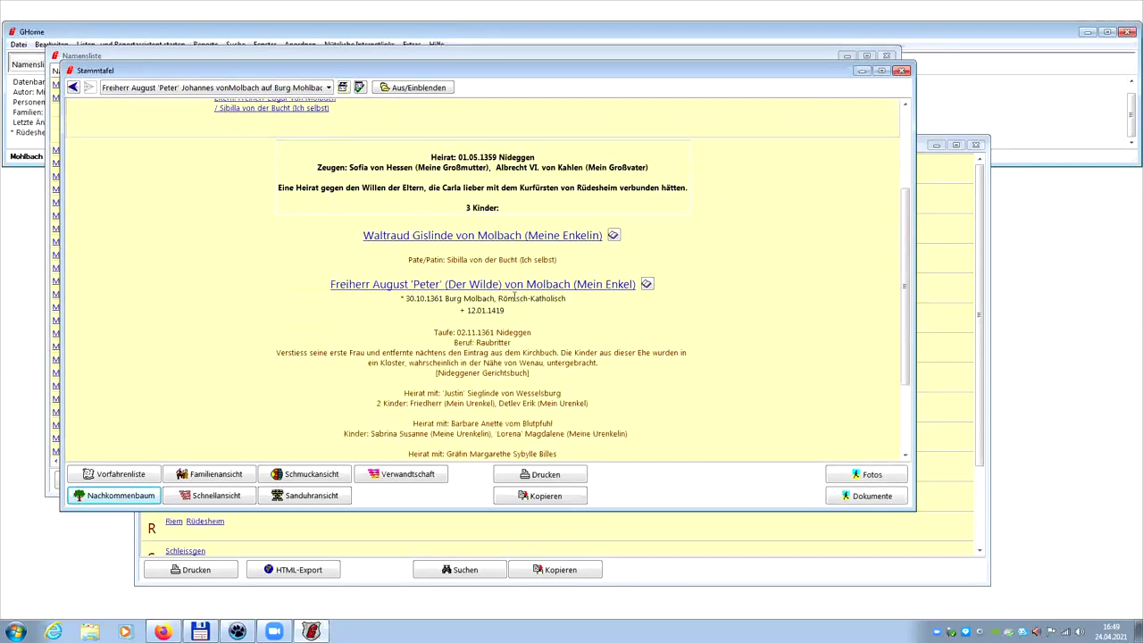
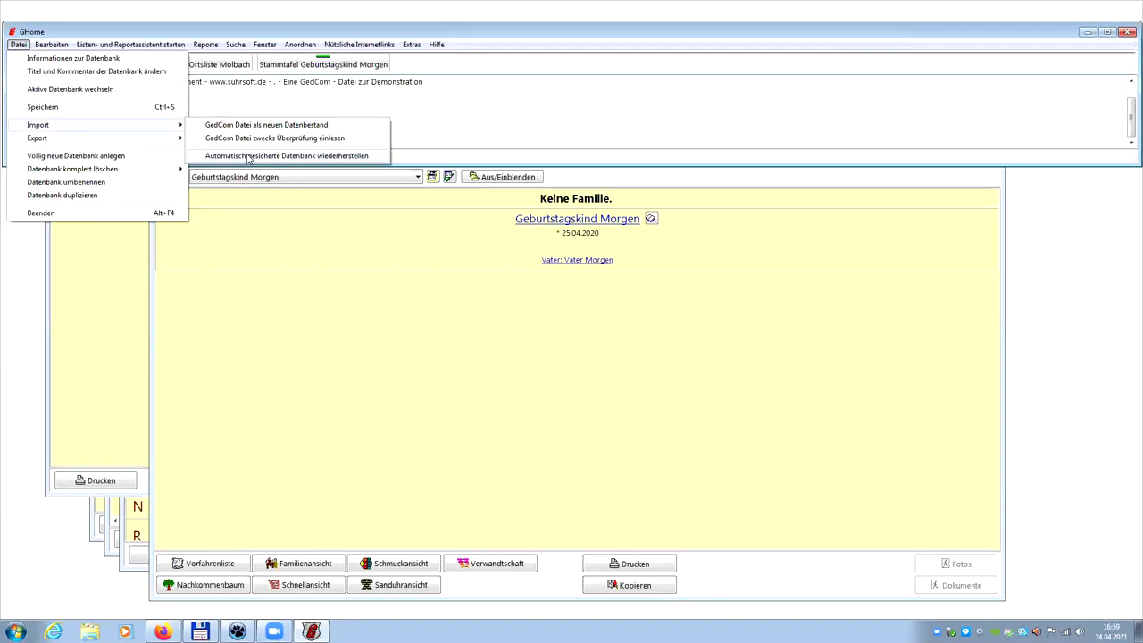
- View the automatically saved database backups available for restoring, and leave the list without choosing one
left_click(248, 156)
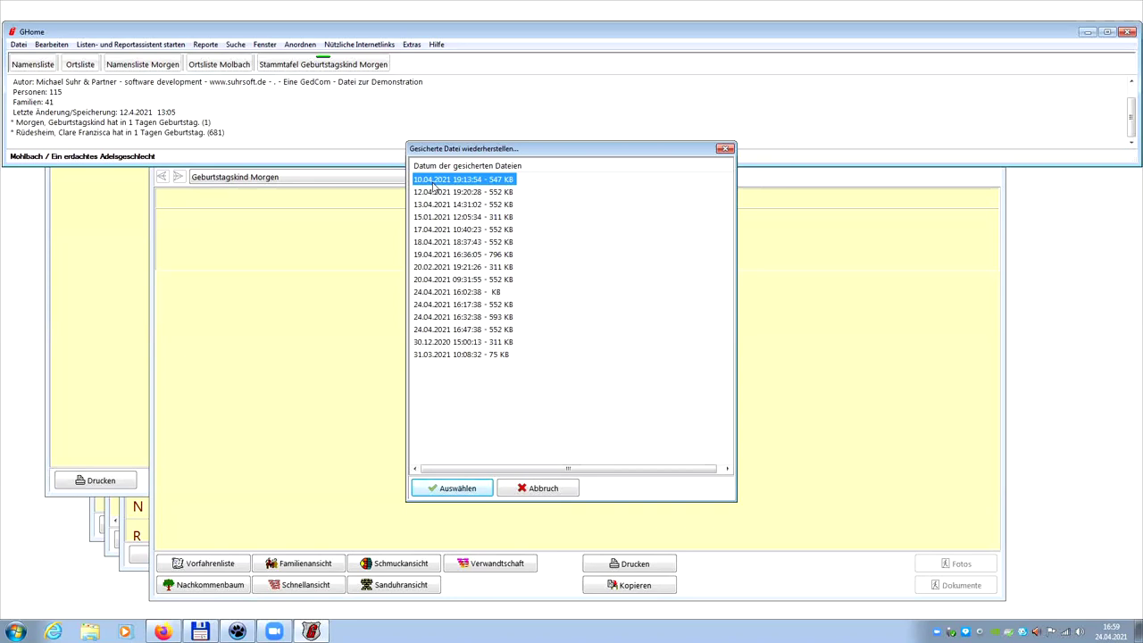
left_click(523, 489)
left_click(18, 44)
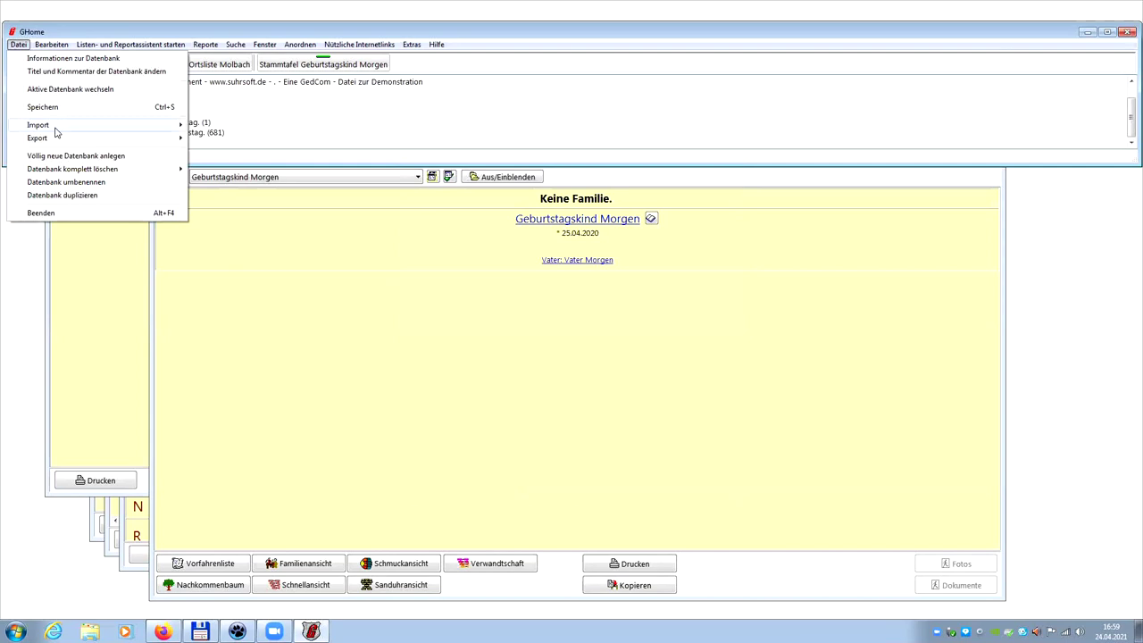
mouse_move(56, 133)
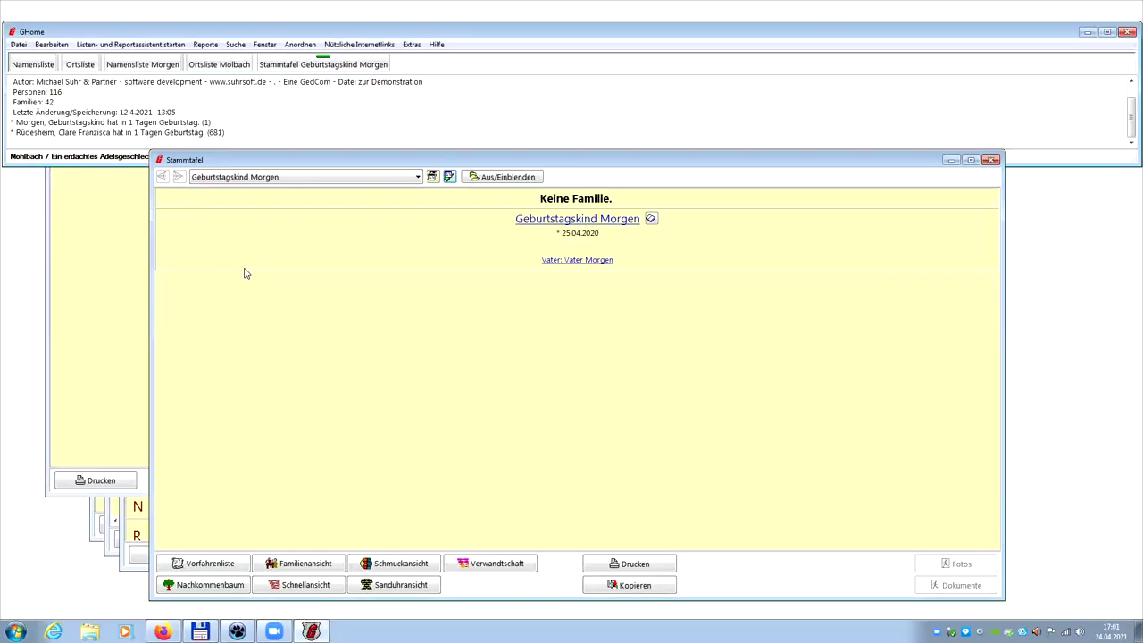
- Run a full-text search for Mohlbach across the database and close the resulting name list
left_click(234, 44)
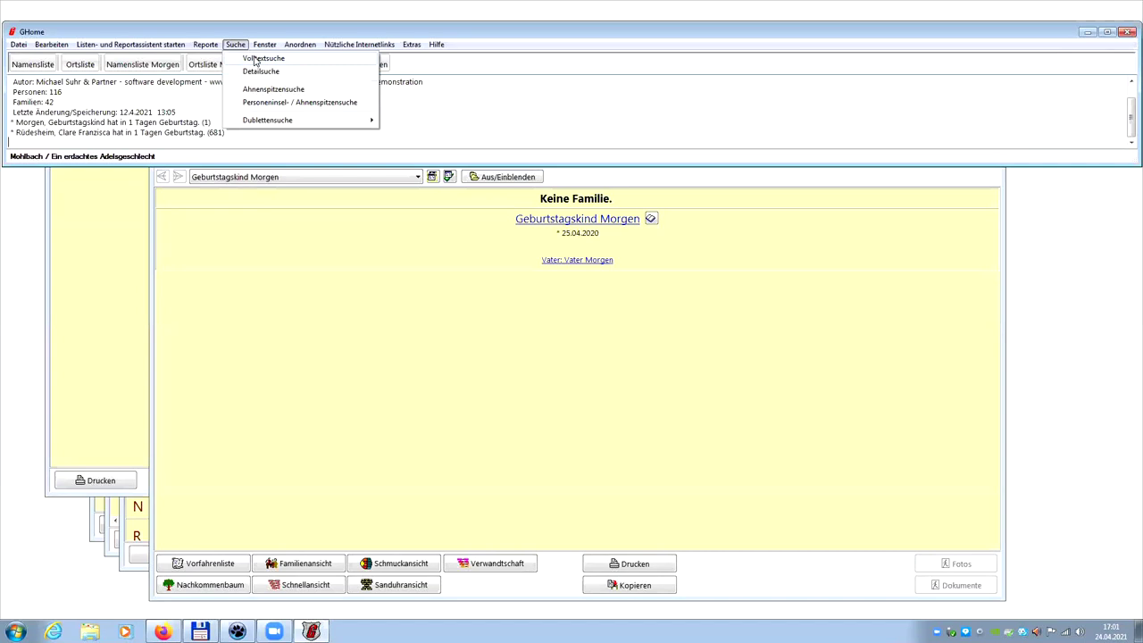
left_click(255, 59)
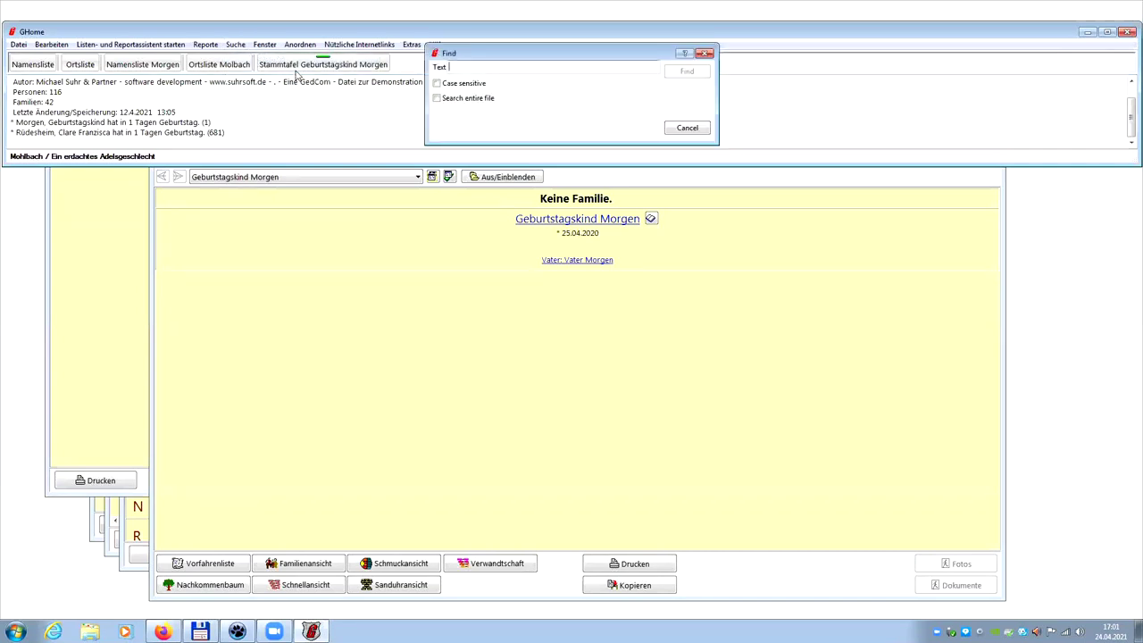
type("Mohlbahc")
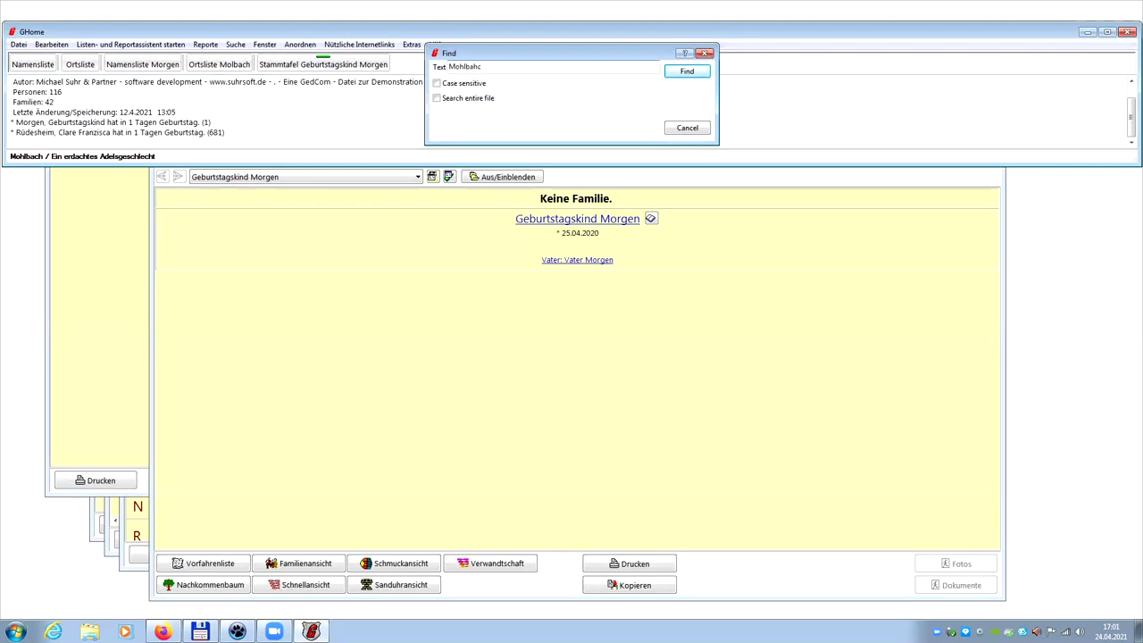
key("Return")
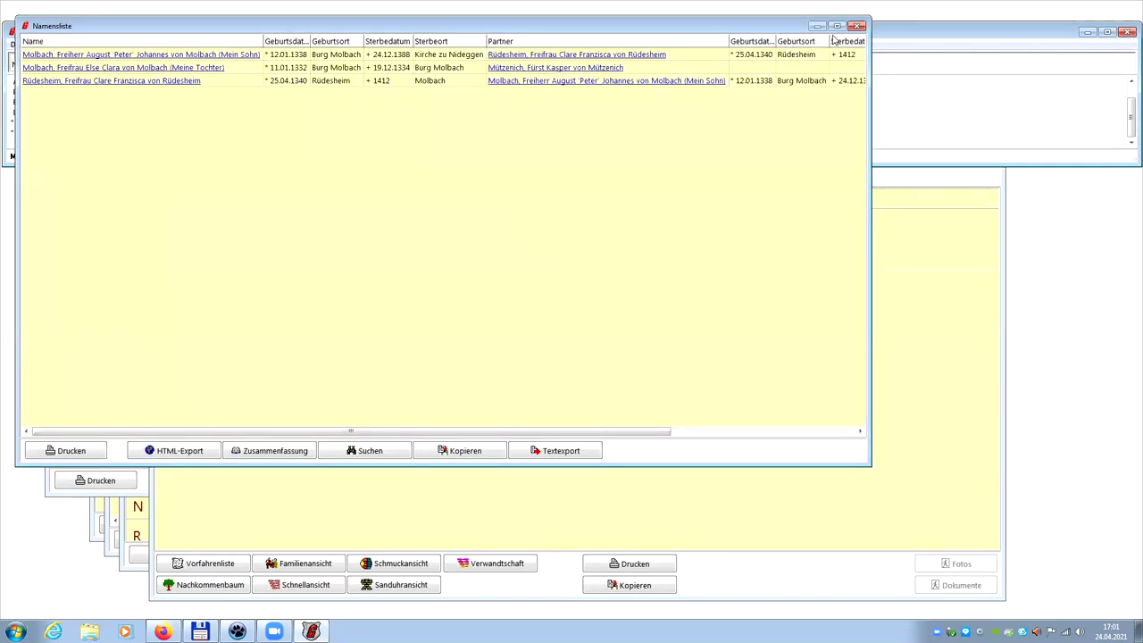
left_click(855, 26)
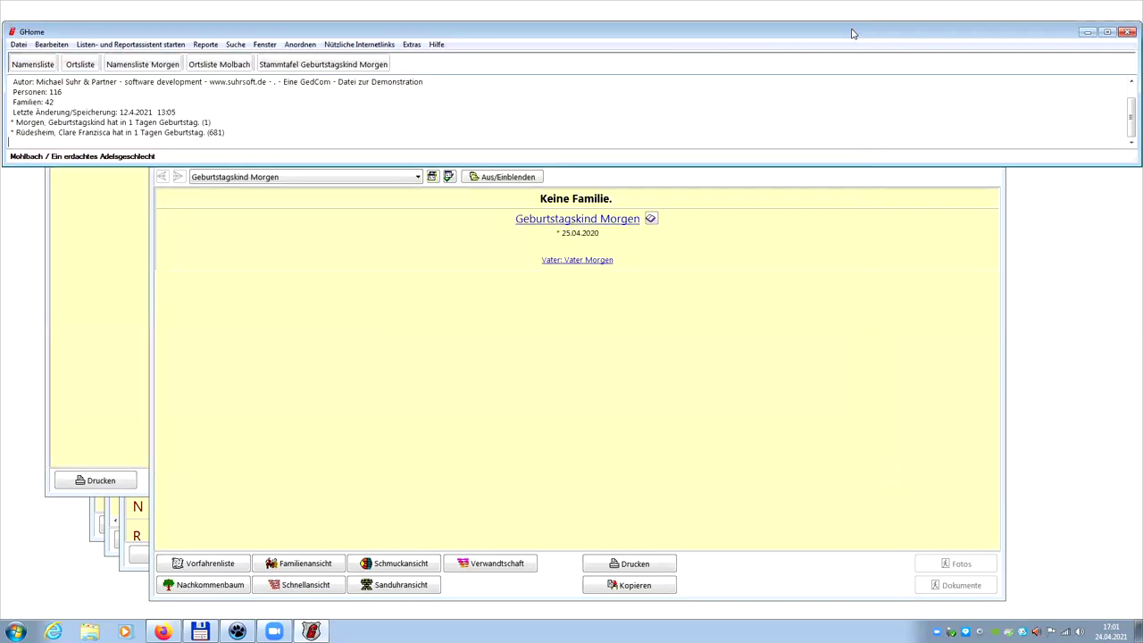
- Close the Stammtafel and all lists except the full Ortsliste, and view the people recorded under the place Mosselbach
left_click(709, 313)
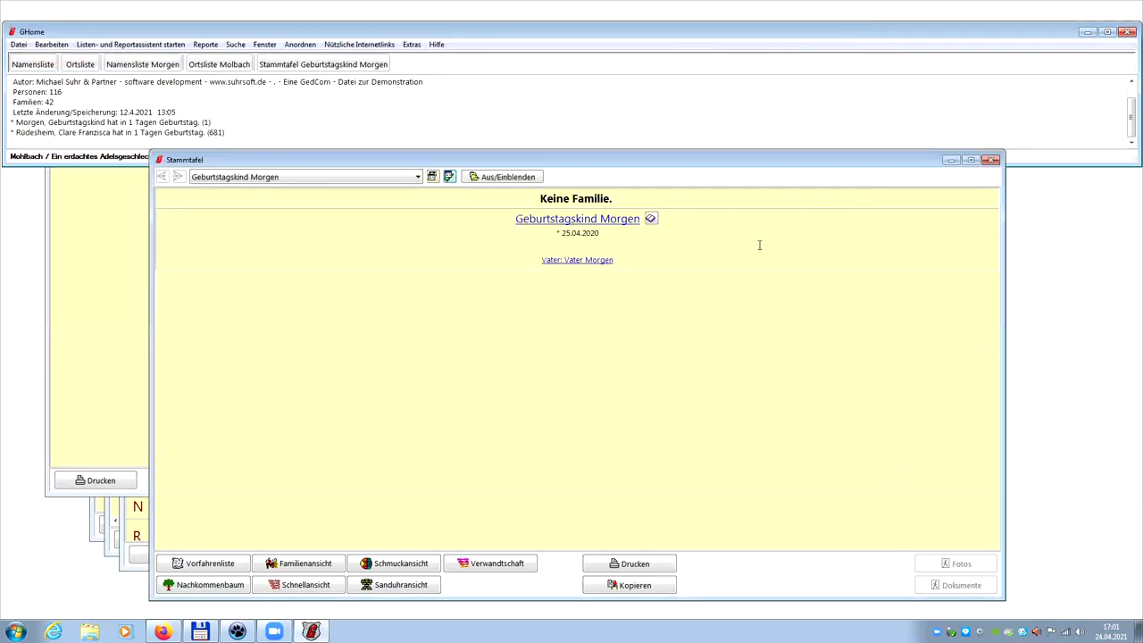
left_click_drag(820, 163, 738, 168)
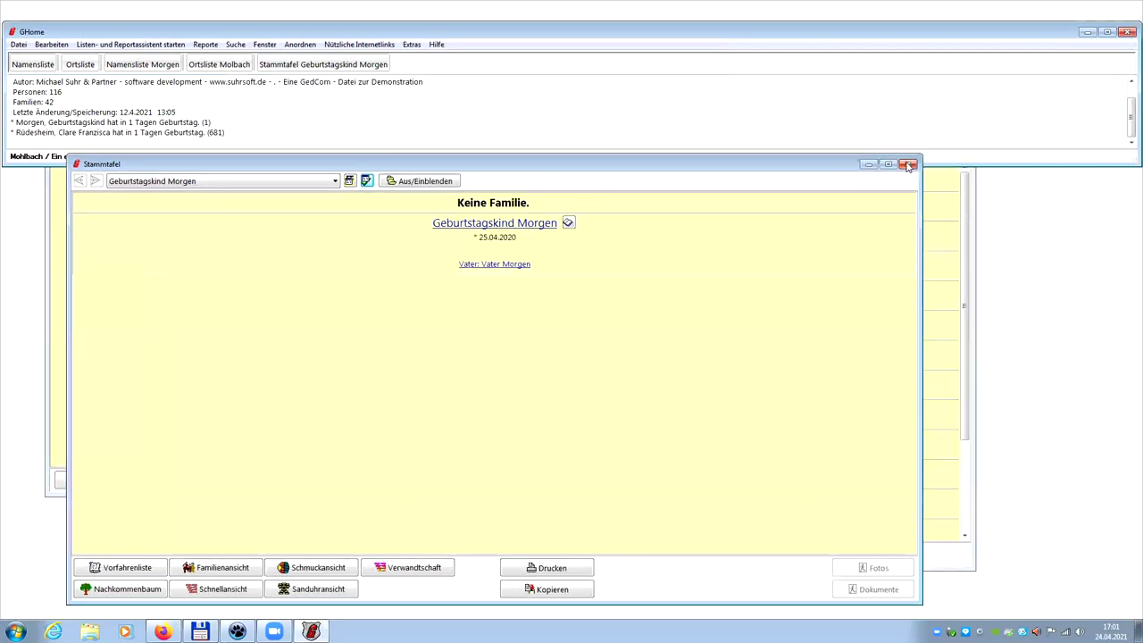
left_click(912, 166)
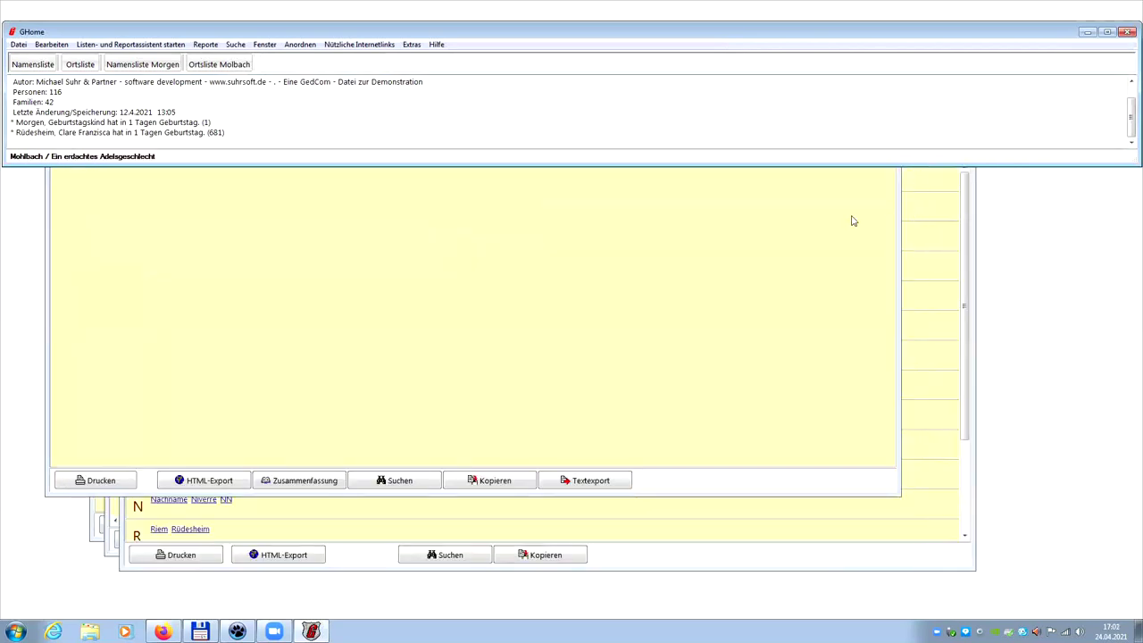
left_click(823, 234)
left_click(886, 55)
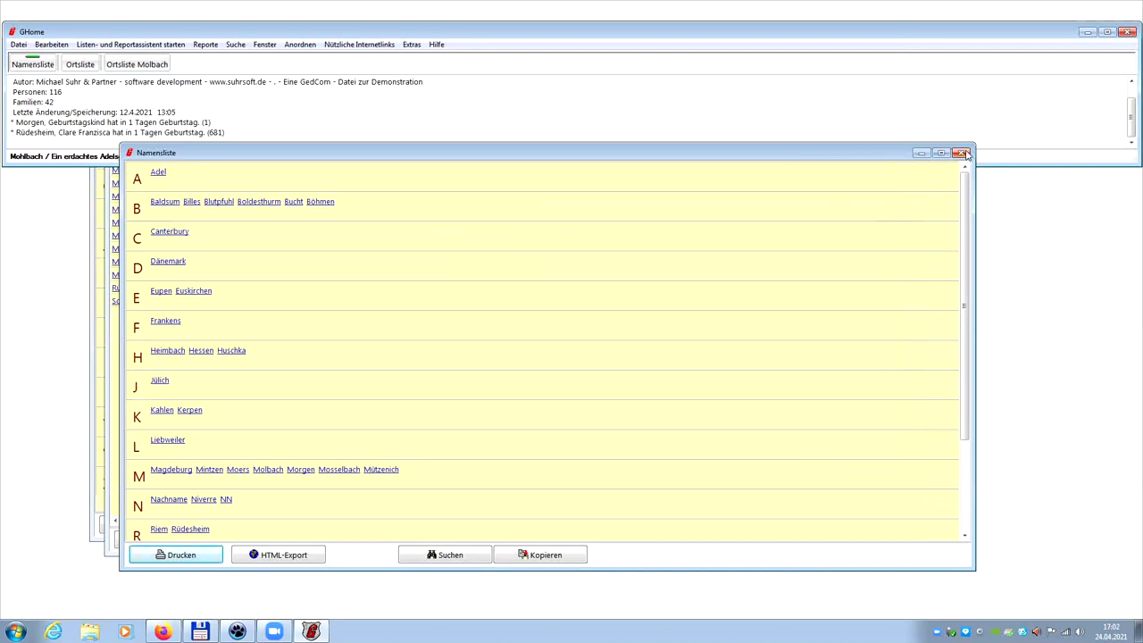
left_click(964, 154)
left_click(965, 155)
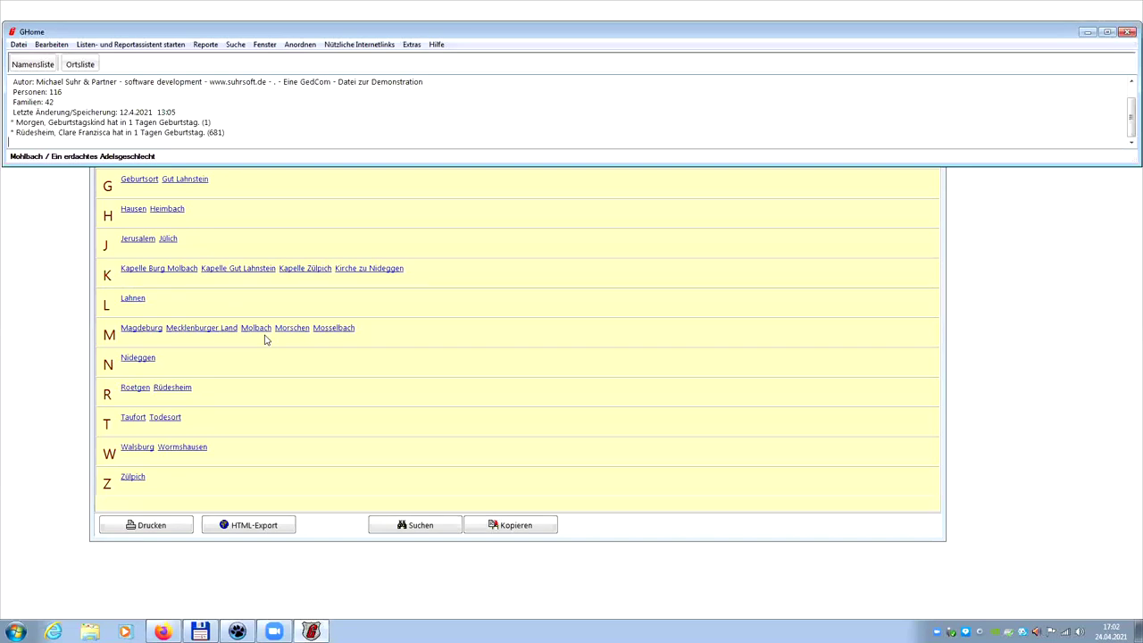
left_click(318, 329)
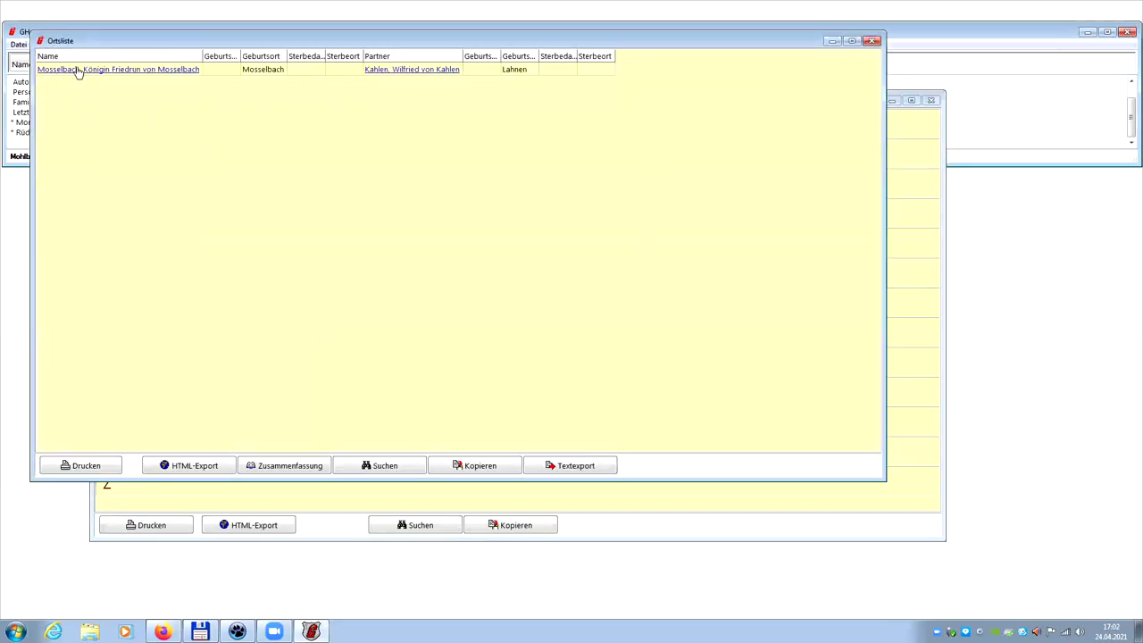
left_click(872, 41)
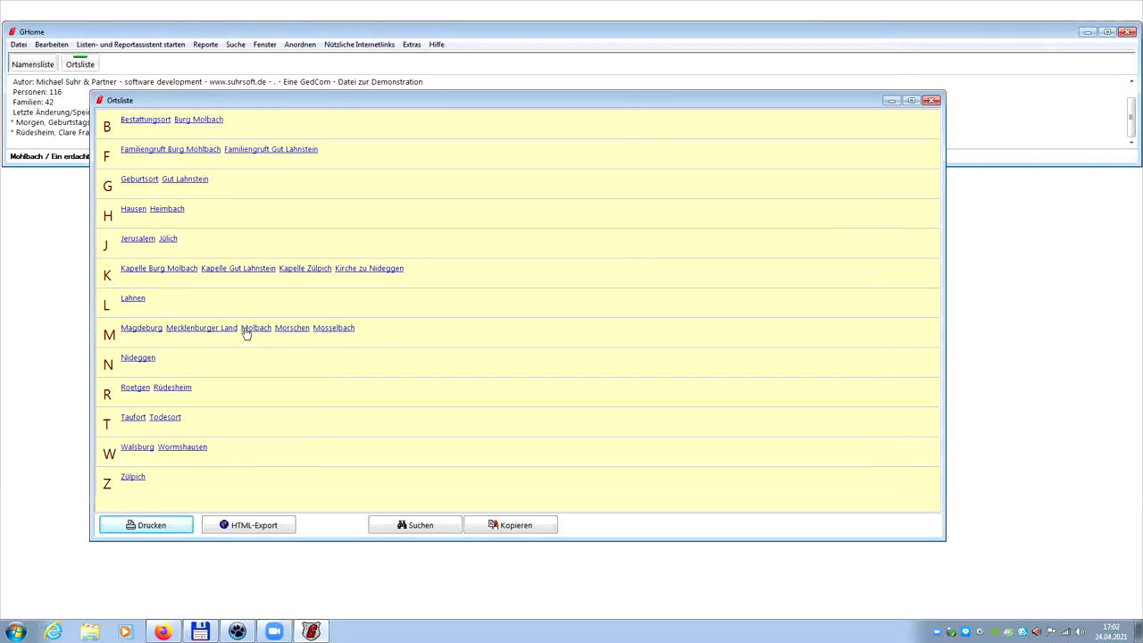
- Add a synonym pairing the name Mohlbach with the alternative name Mosselbach and accept the synonym list
left_click(40, 49)
mouse_move(79, 138)
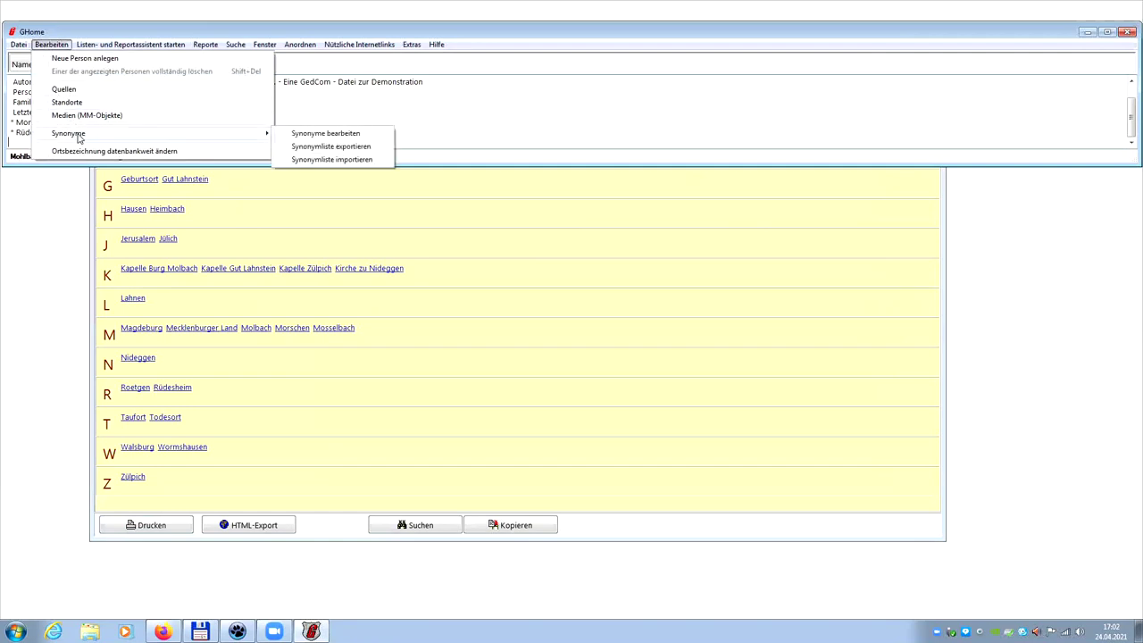
left_click(299, 138)
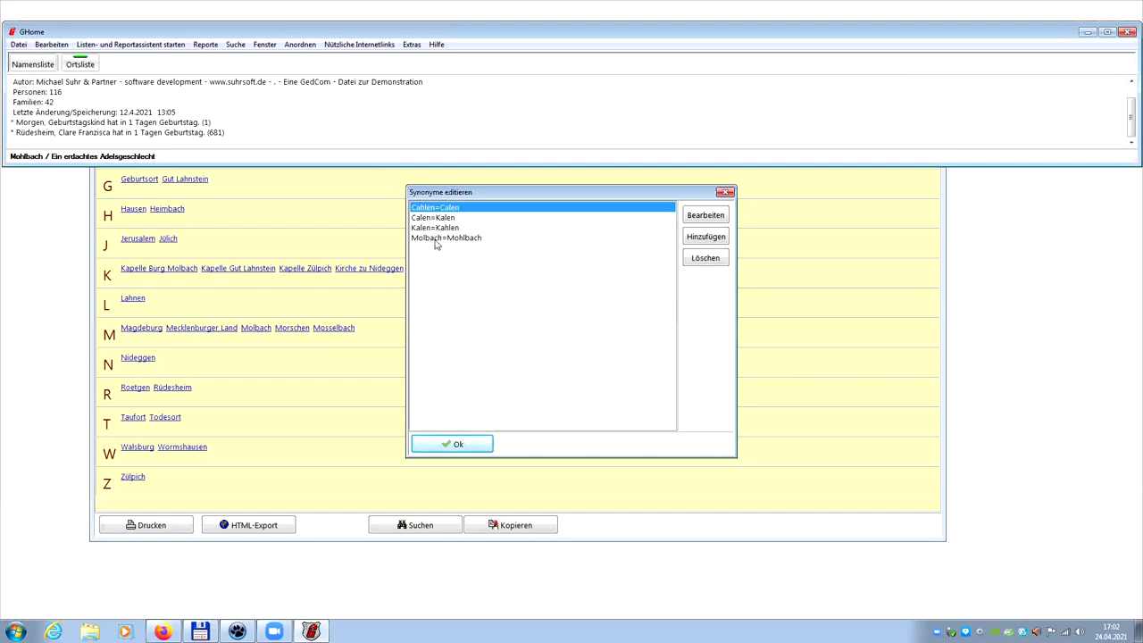
left_click(700, 238)
key("BackSpace")
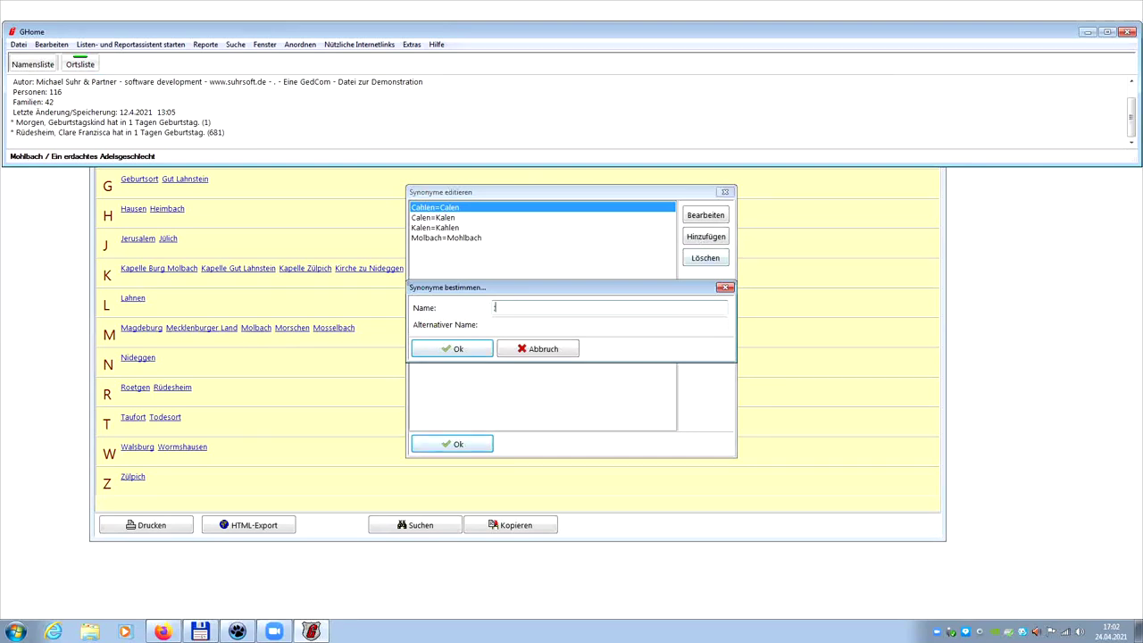
type("Mohlbach")
key("Tab")
type("Mosselbach")
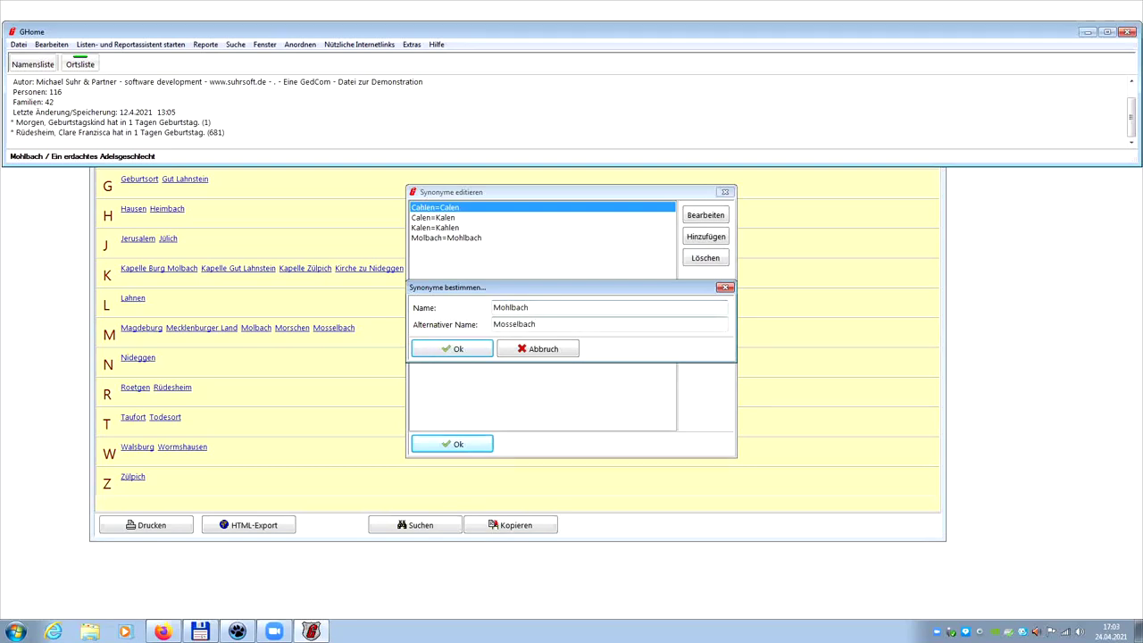
left_click(464, 351)
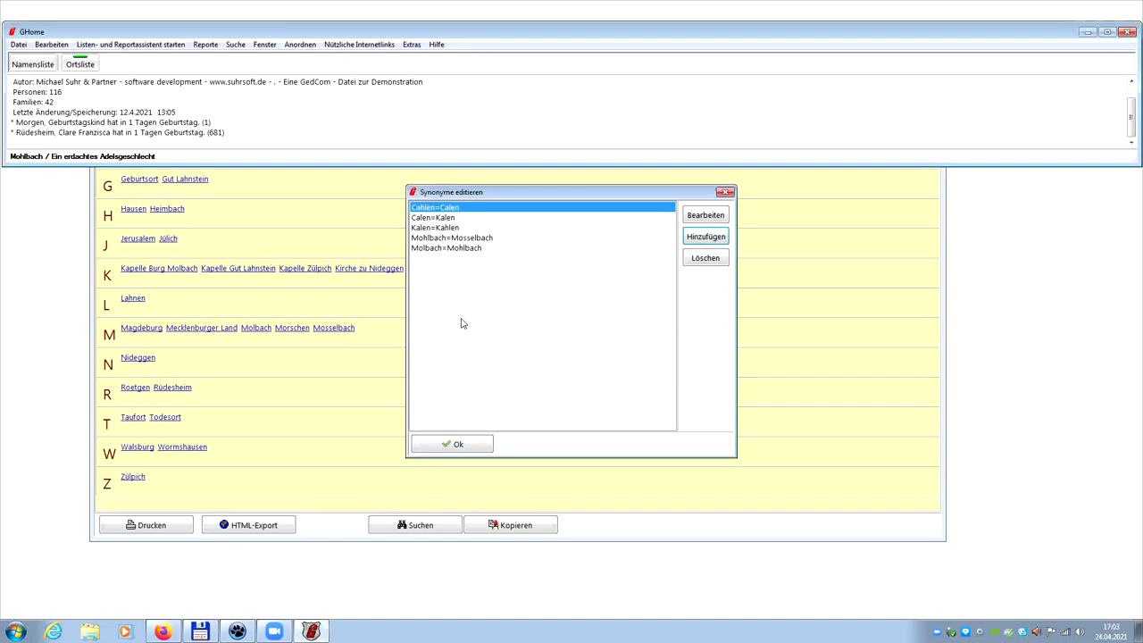
left_click(453, 443)
- View the people listed for Mosselbach in the Ortsliste with the new synonym in place, and close that list
left_click(340, 329)
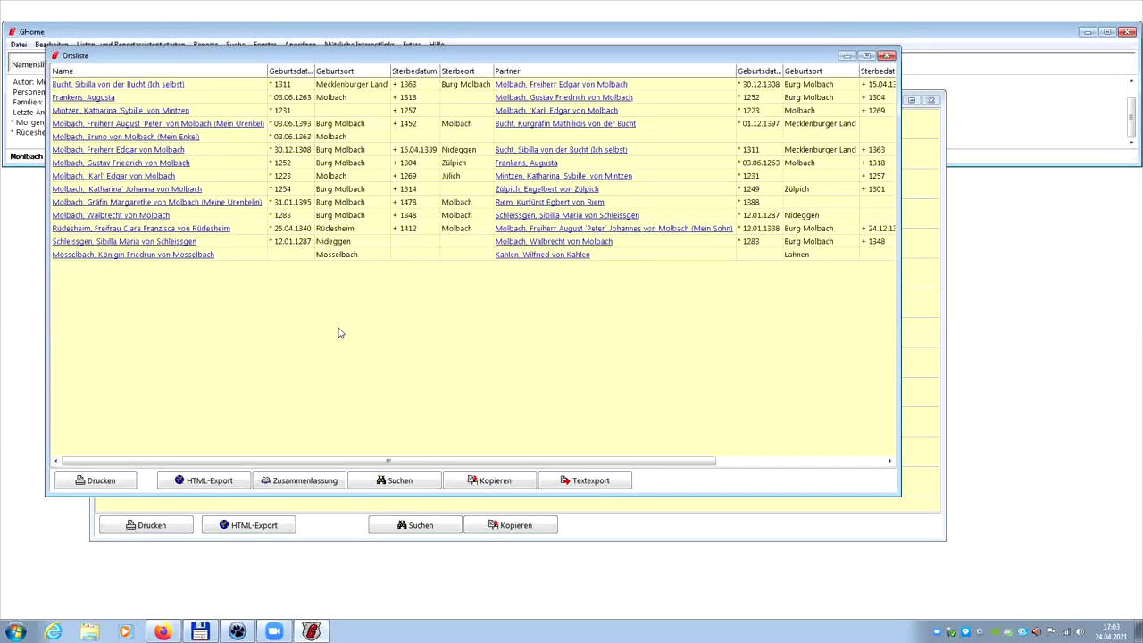
left_click(888, 56)
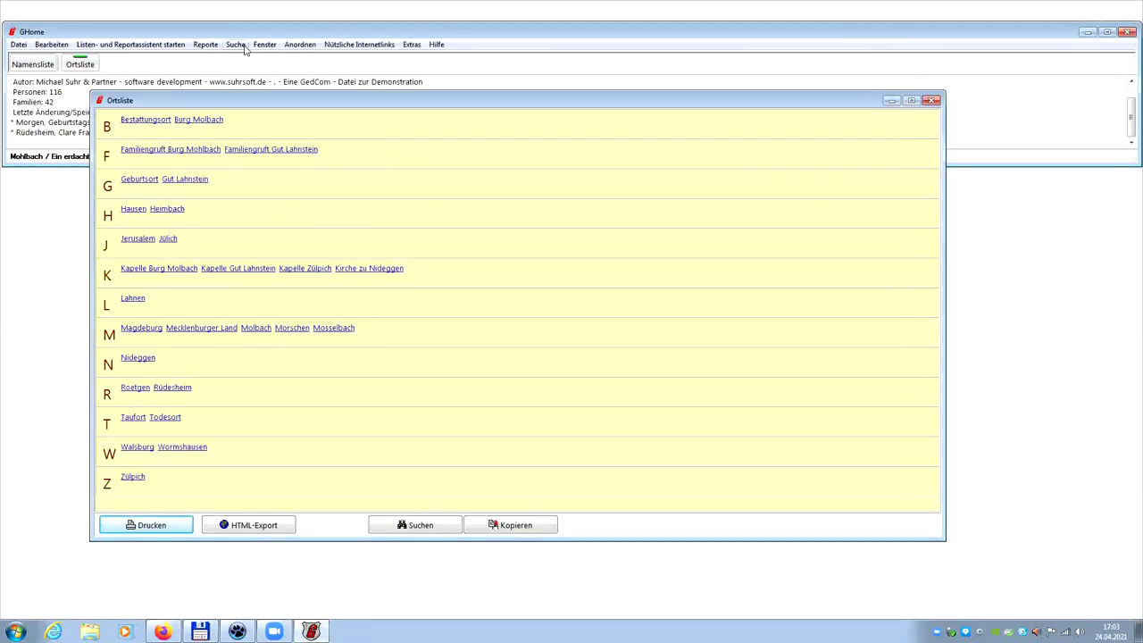
- Run a detailed person search for records whose last change is dated today, 24.04.2021
left_click(239, 45)
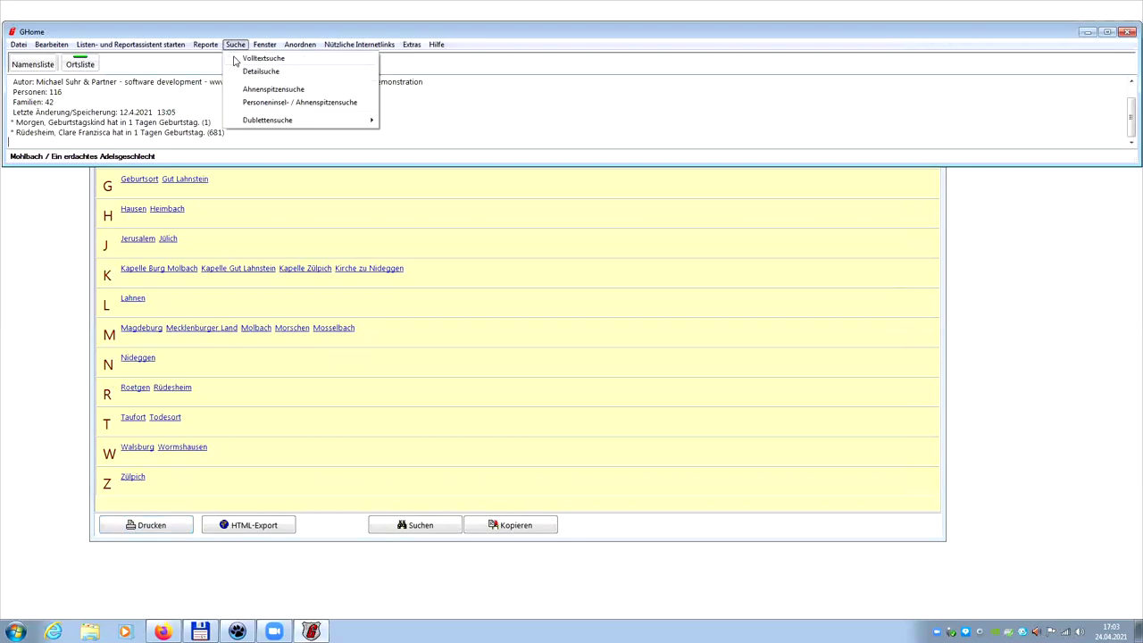
left_click(252, 71)
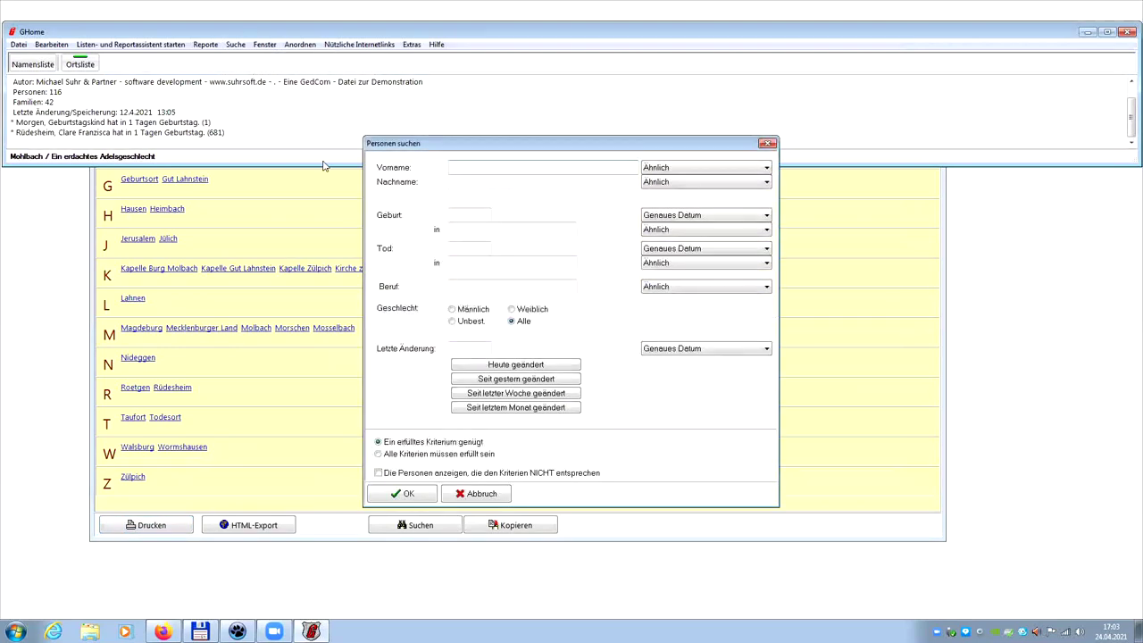
left_click(490, 166)
left_click(698, 167)
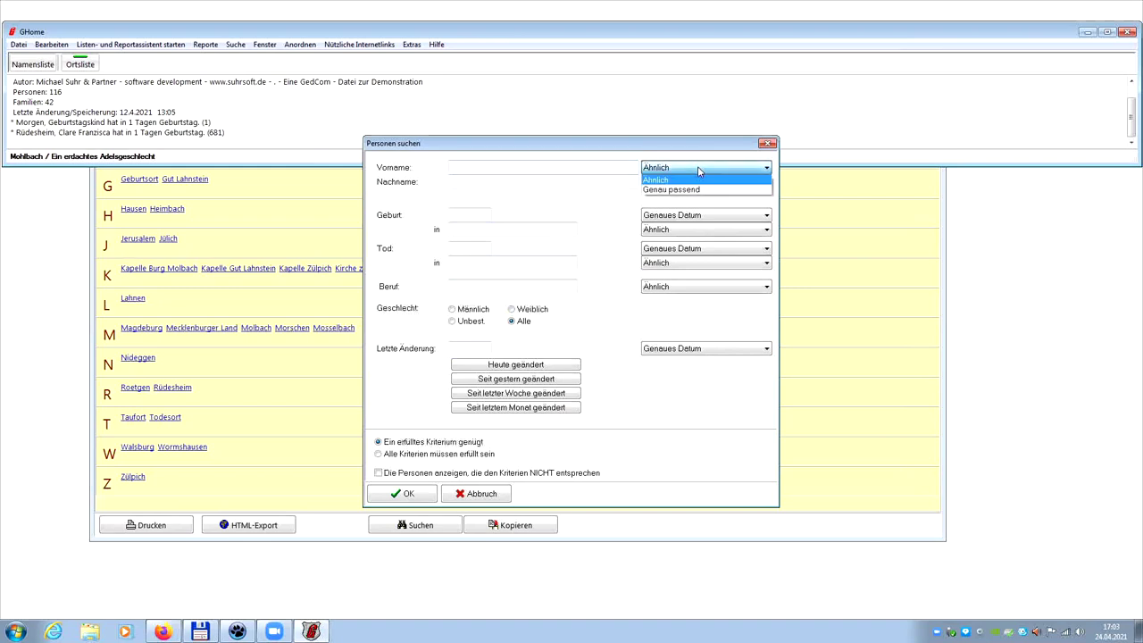
left_click(698, 168)
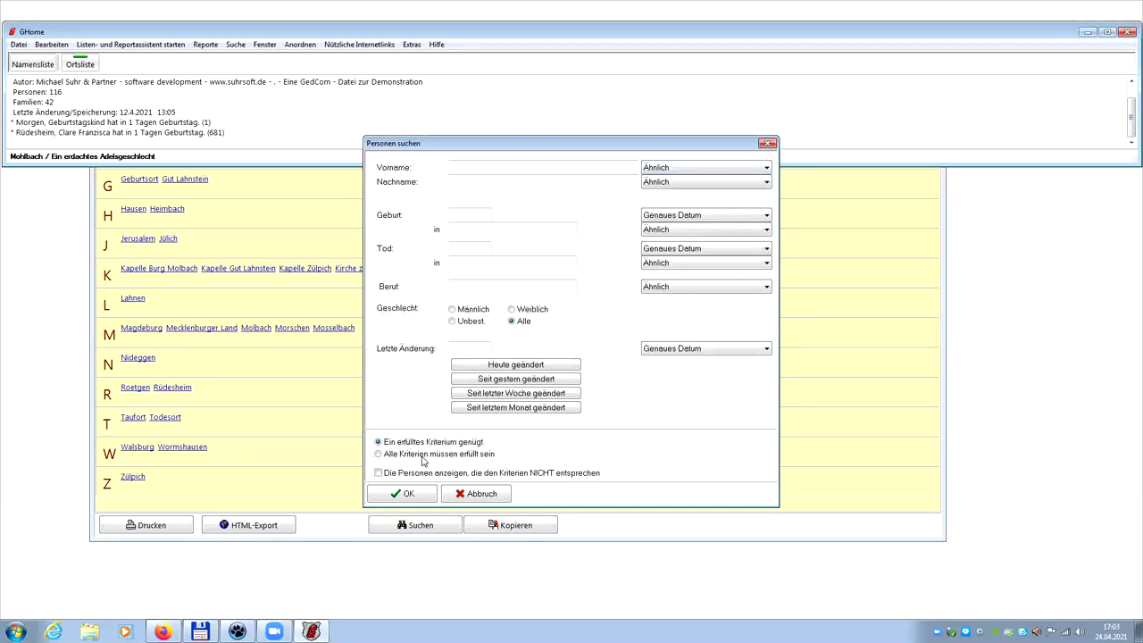
left_click(456, 355)
left_click(509, 370)
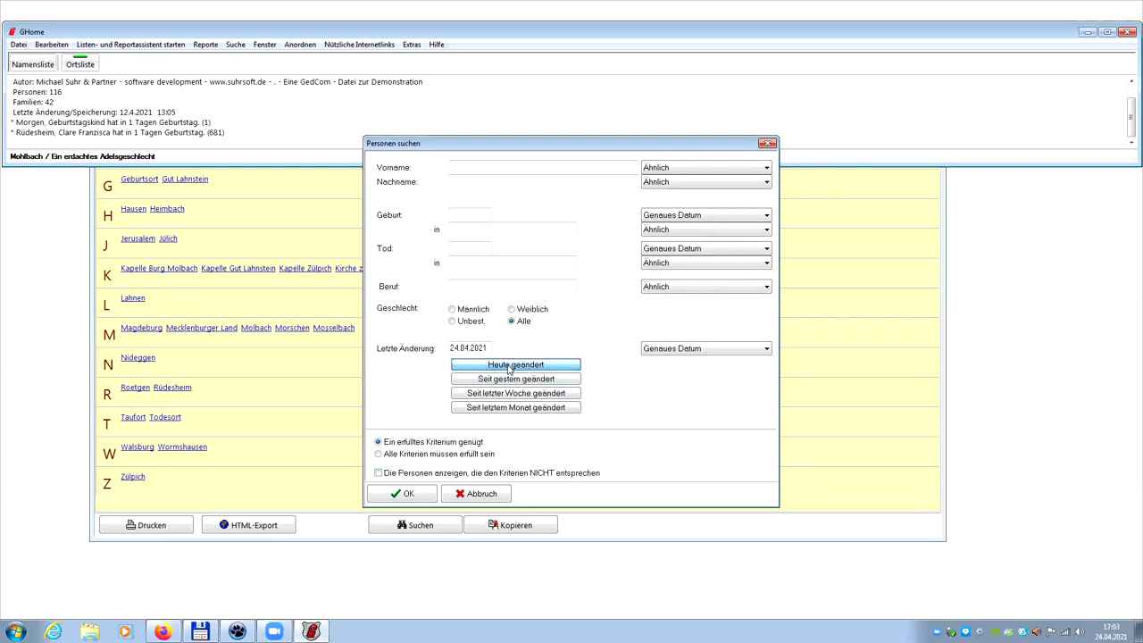
left_click(407, 494)
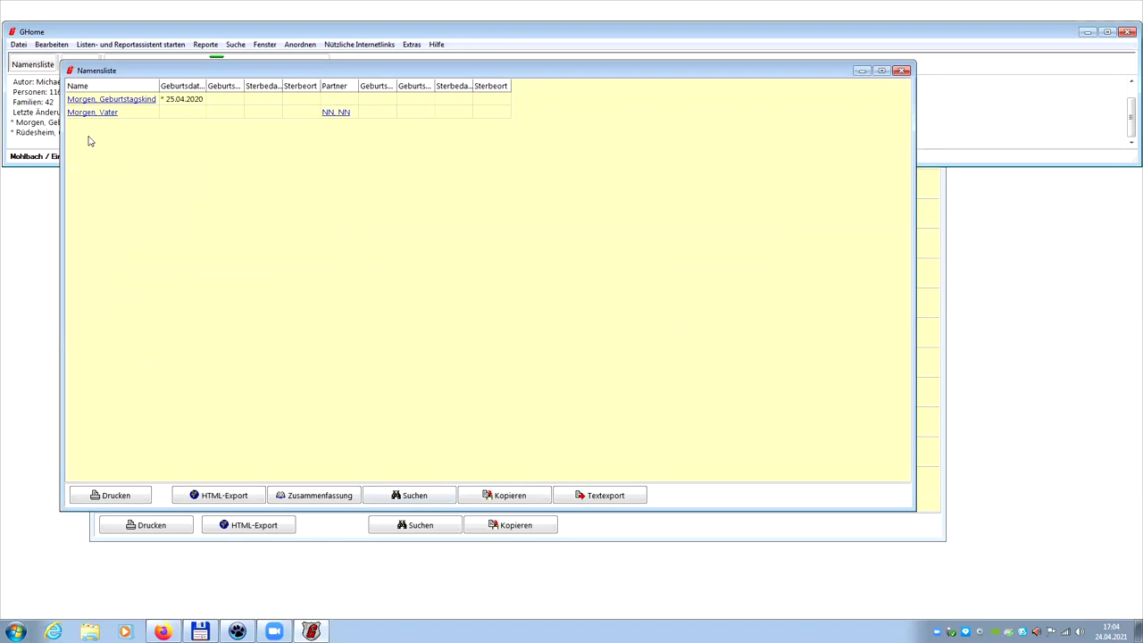
- Run the Ahnenspitzensuche and the combined Personeninsel-/Ahnenspitzensuche on the current database
left_click(235, 43)
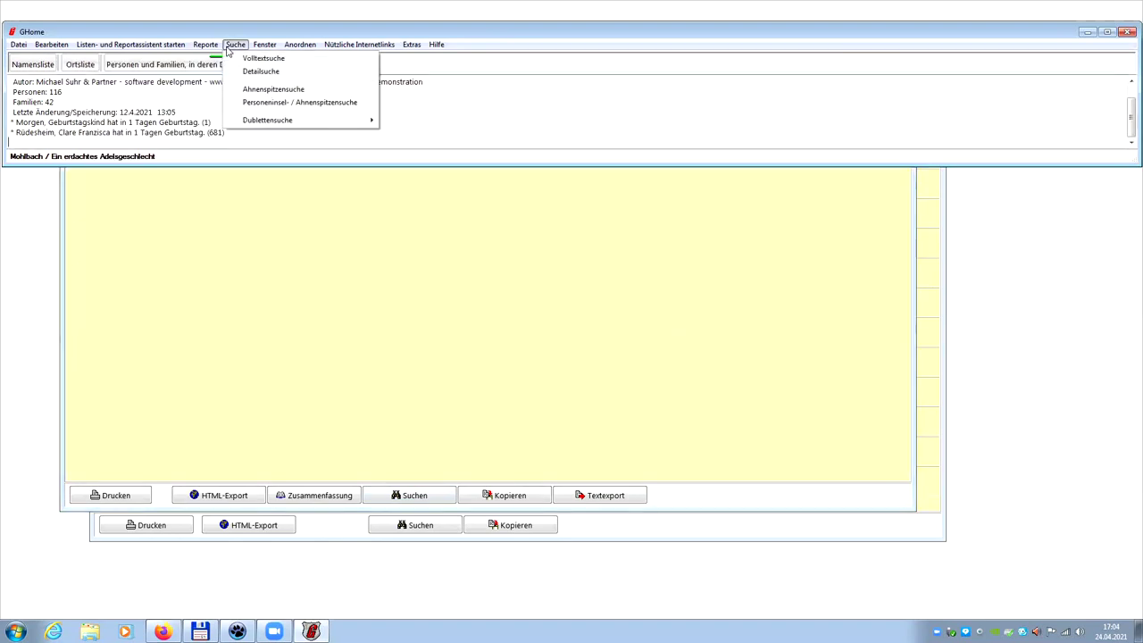
left_click(242, 91)
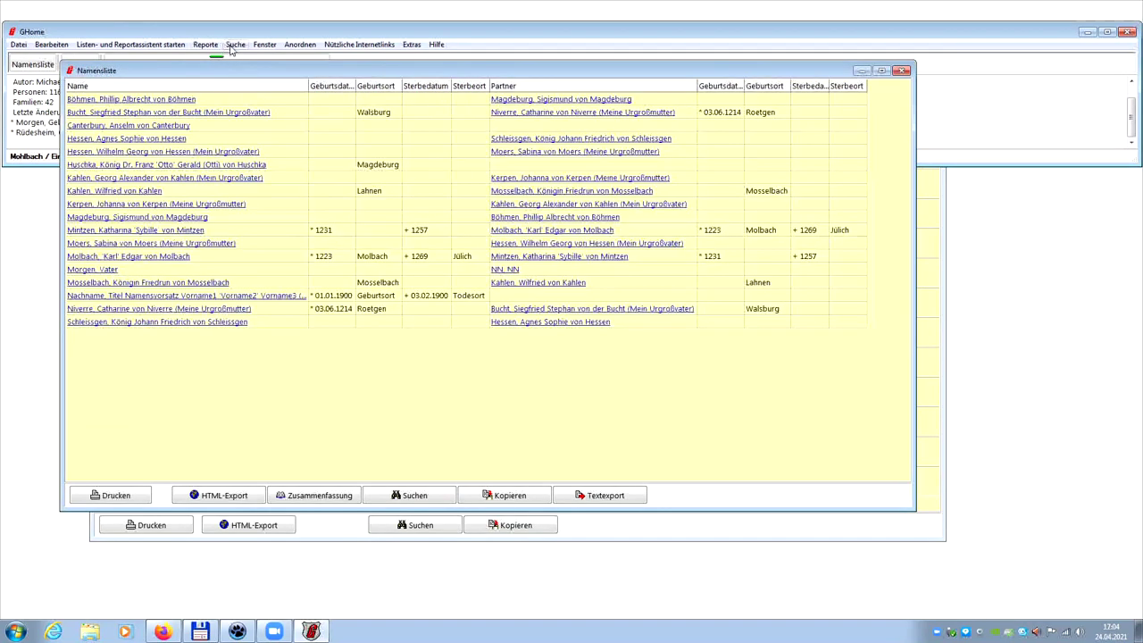
left_click(234, 47)
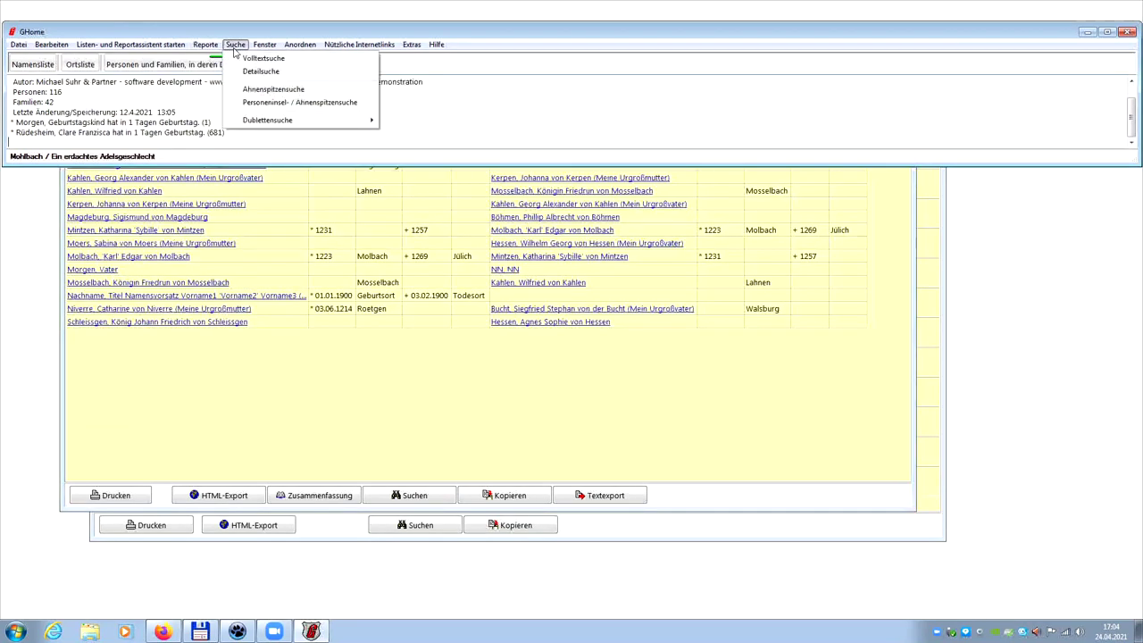
left_click(262, 103)
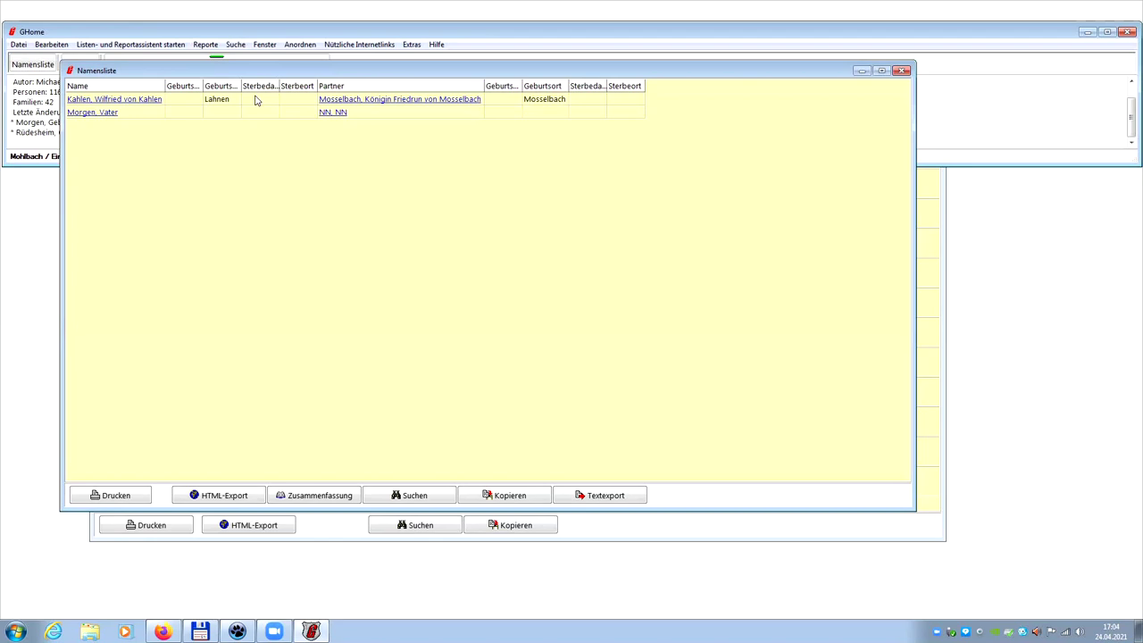
- Run a duplicate search at the Sehr ähnlich level, and switch to the Suhr database
left_click(245, 46)
mouse_move(265, 124)
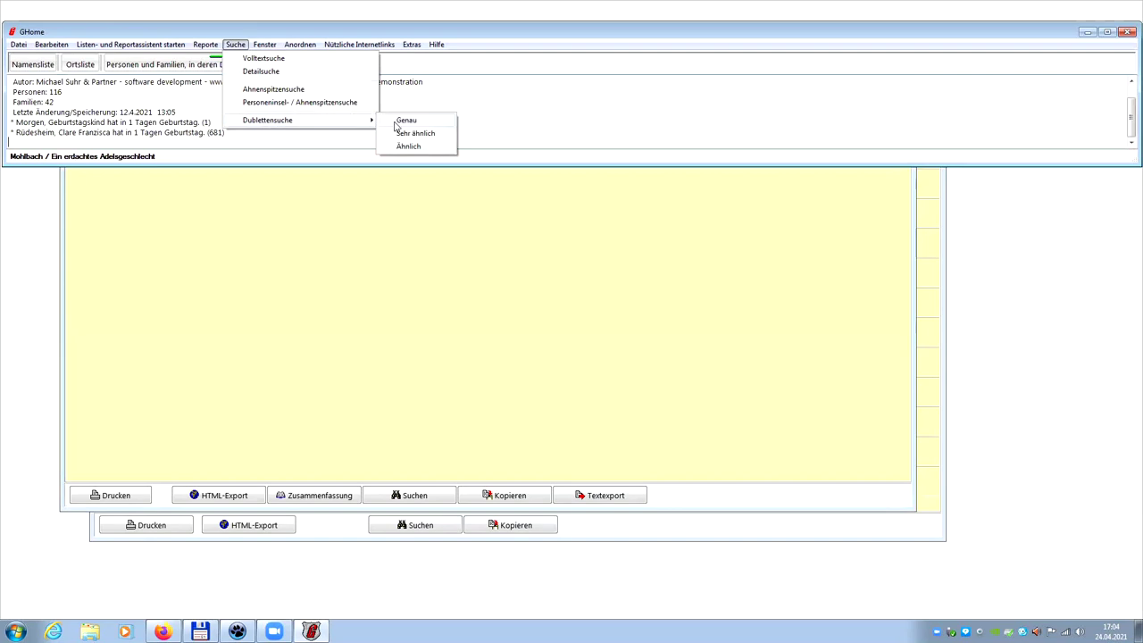
left_click(399, 134)
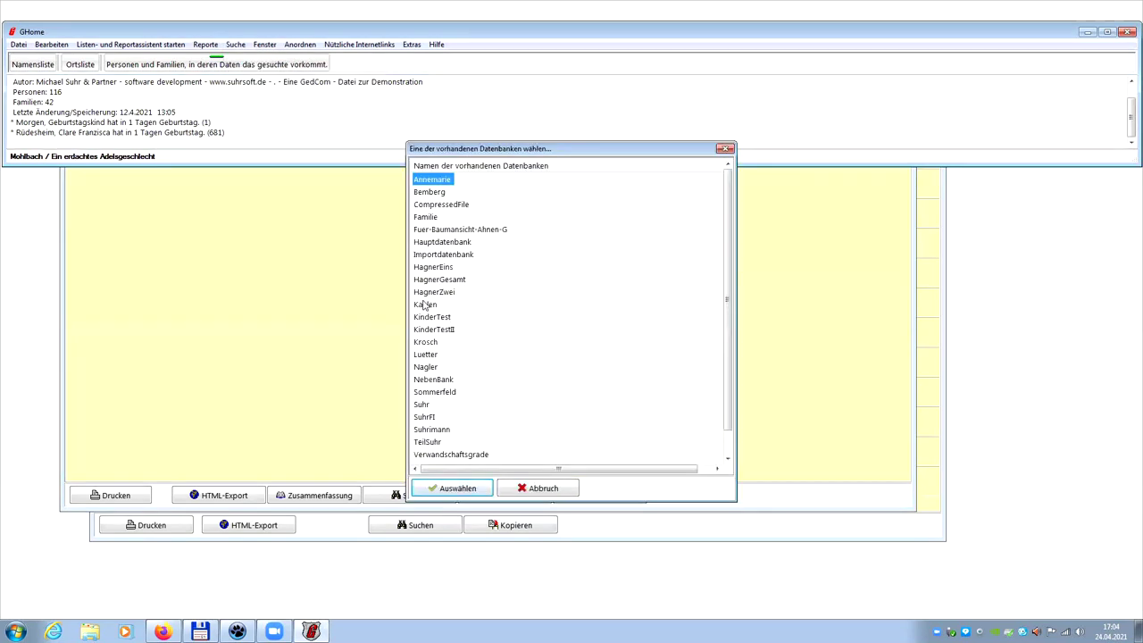
double_click(422, 406)
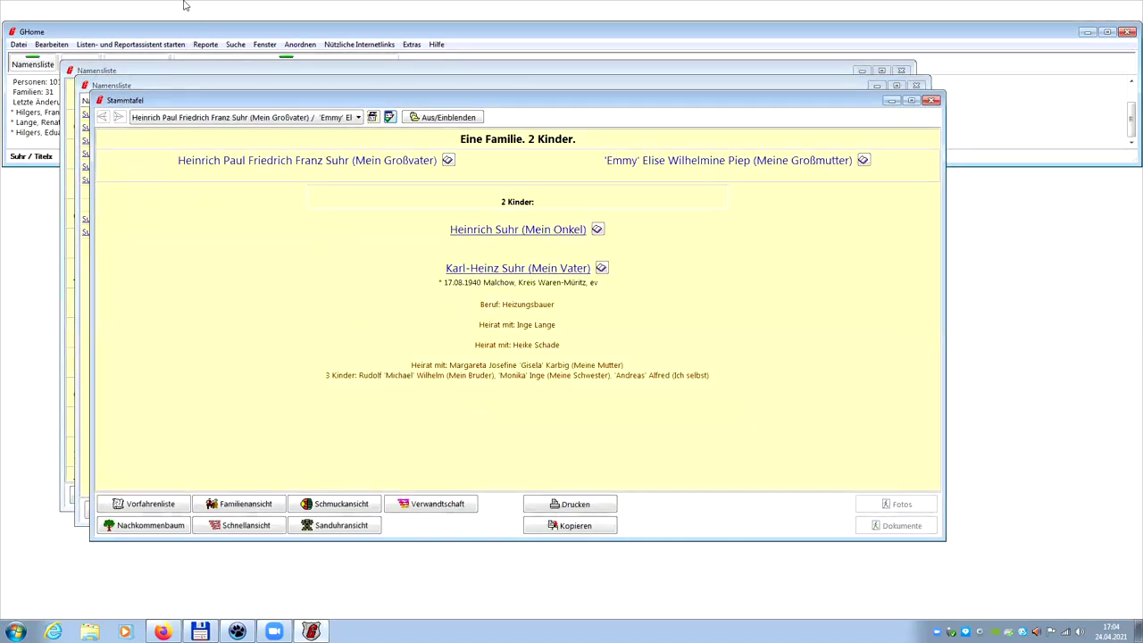
- Search the Suhr database for duplicate persons at the Ähnlich level
left_click(233, 45)
mouse_move(264, 119)
left_click(425, 145)
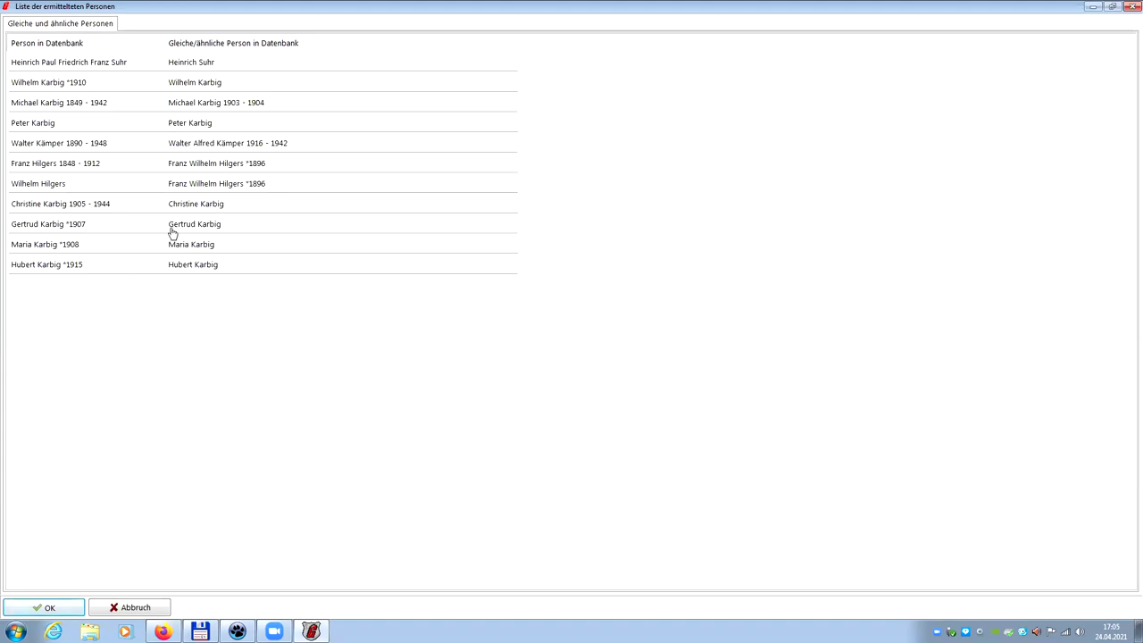
- Open the Stammtafel of each of the two people in the ninth pair of possible duplicates to compare them
mouse_move(175, 229)
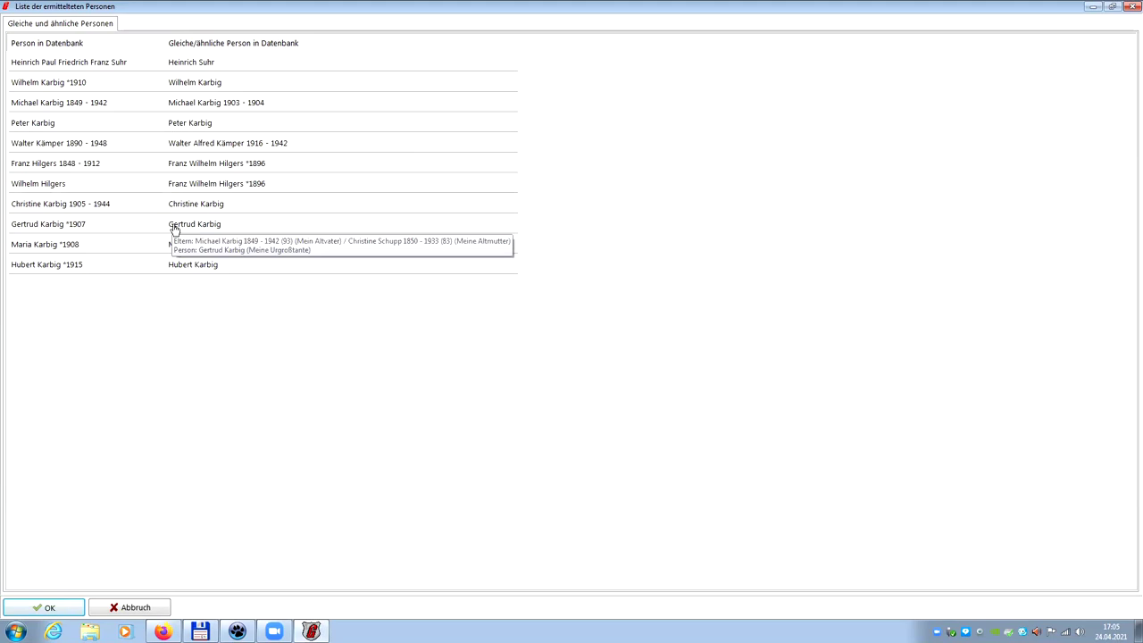
double_click(174, 230)
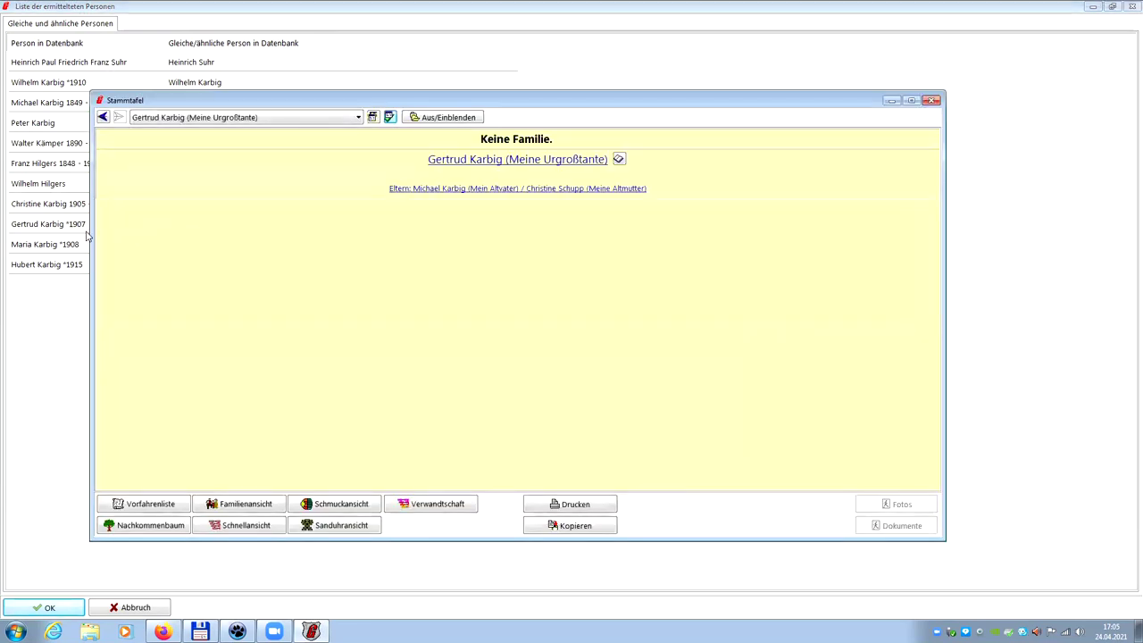
mouse_move(31, 229)
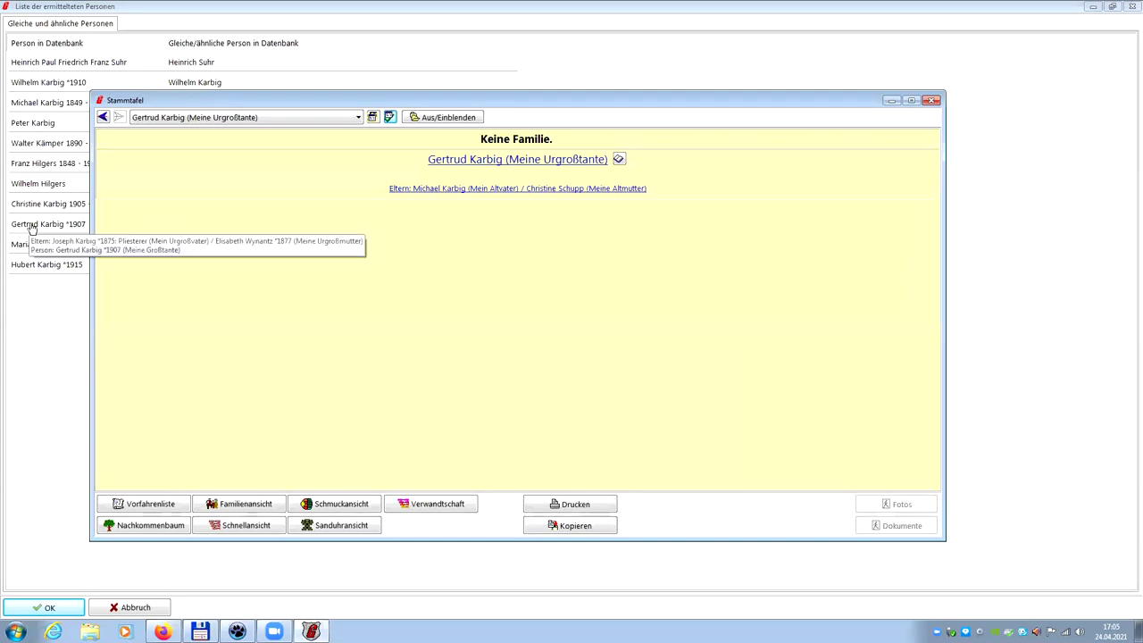
double_click(30, 226)
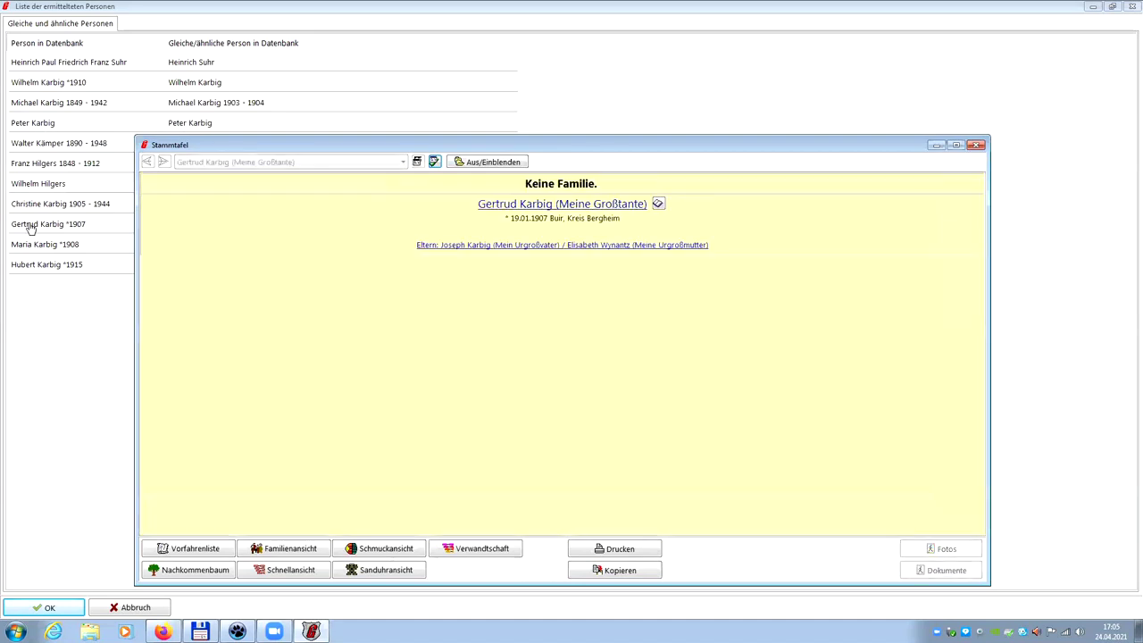
- Restore the duplicates list from full screen to a smaller window and tile all open windows with Kacheln
left_click(1111, 6)
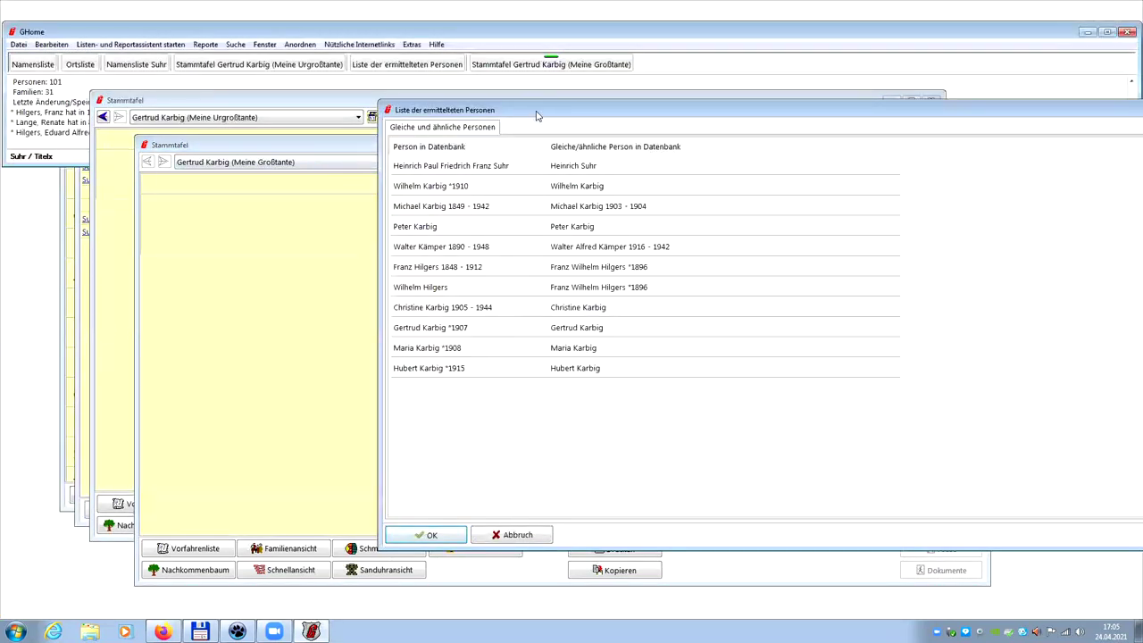
left_click_drag(537, 114, 374, 266)
left_click(341, 104)
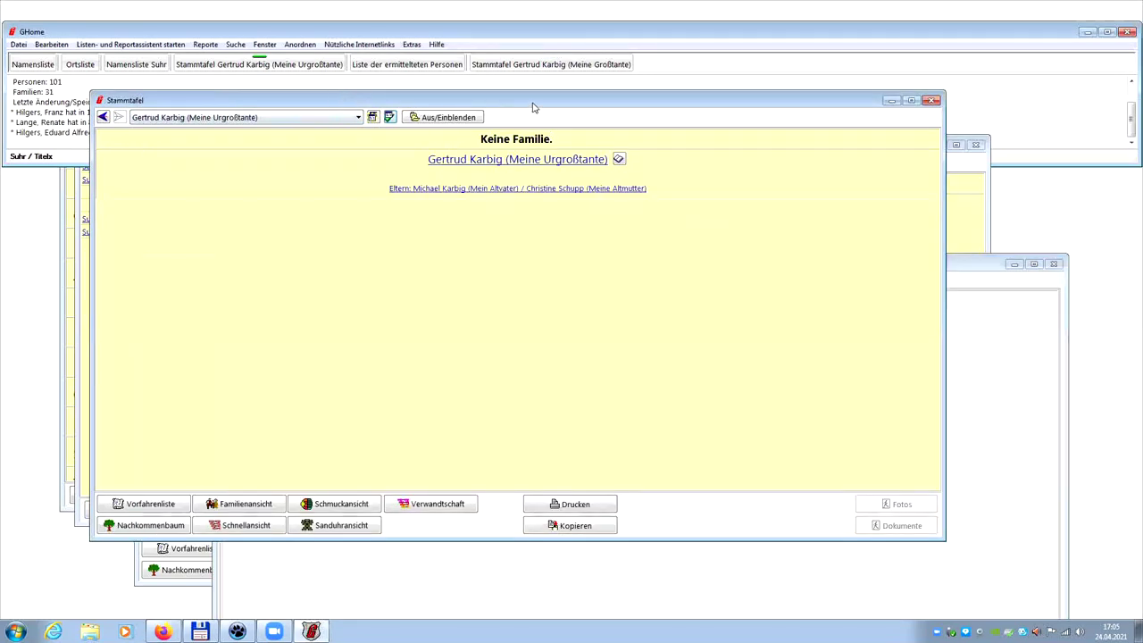
left_click_drag(532, 103, 551, 257)
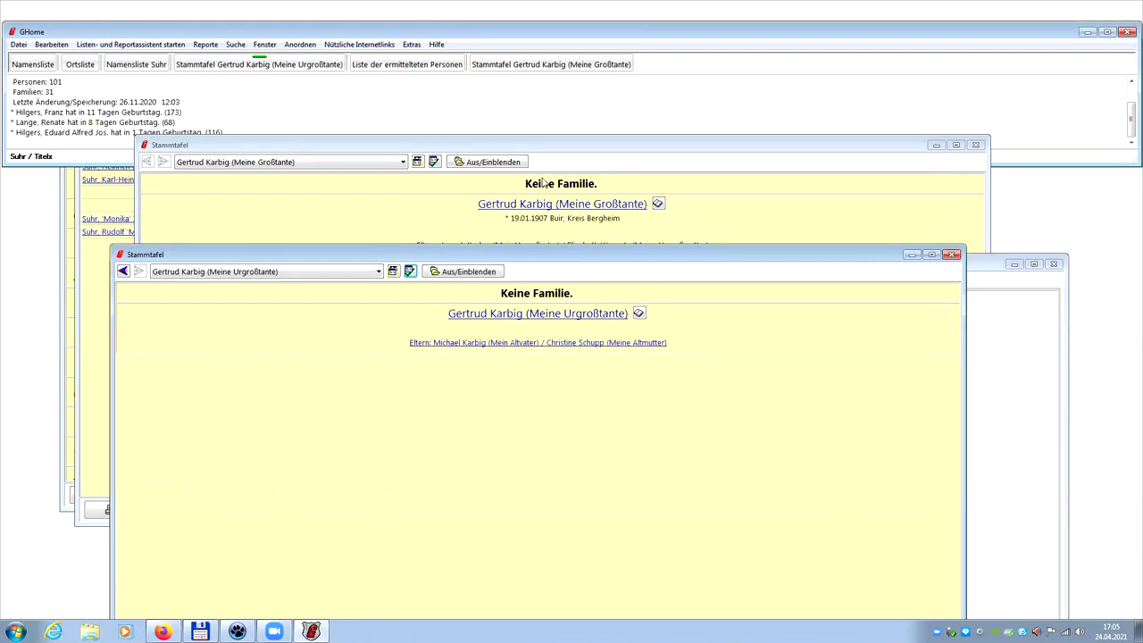
left_click(235, 45)
mouse_move(294, 45)
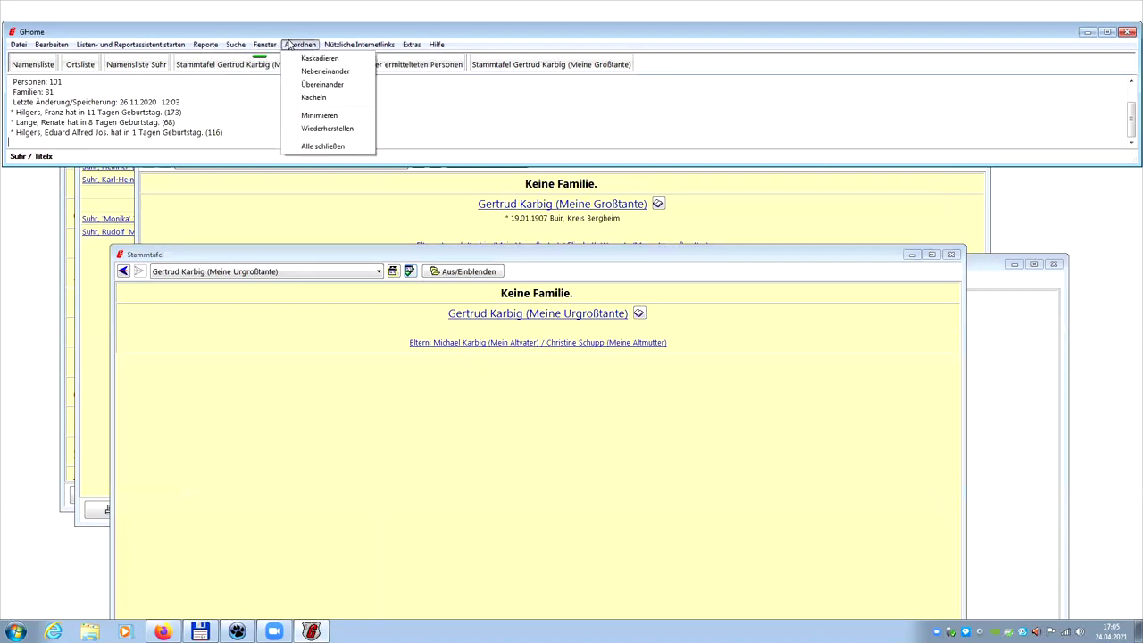
left_click(314, 93)
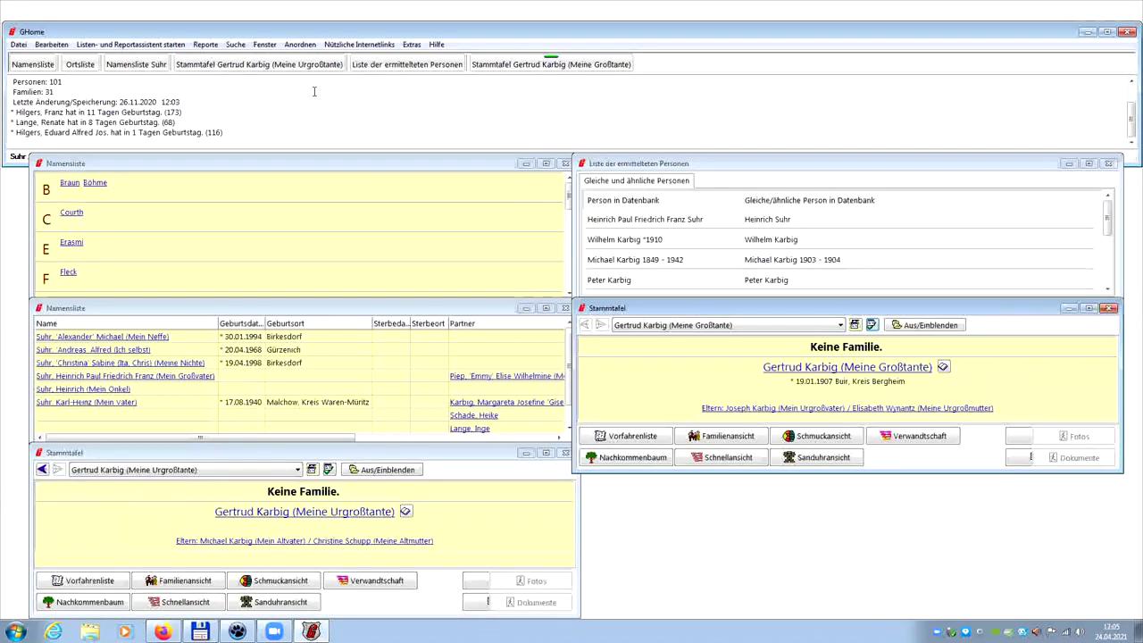
- Look through the useful internet links for paid databases, free databases and other useful sites
left_click(268, 44)
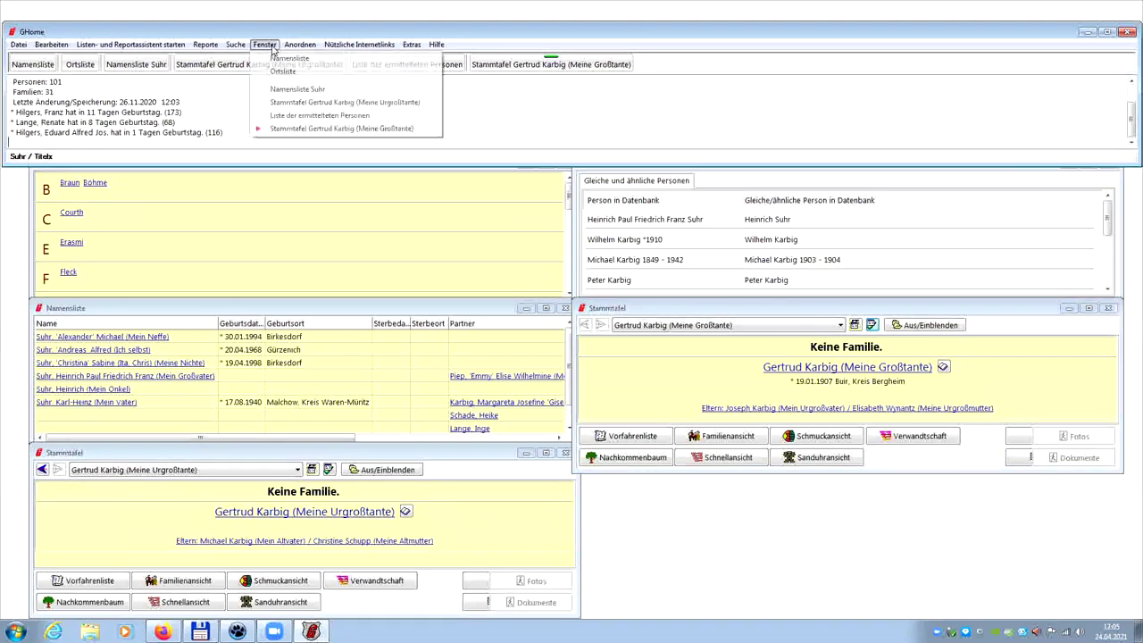
mouse_move(359, 44)
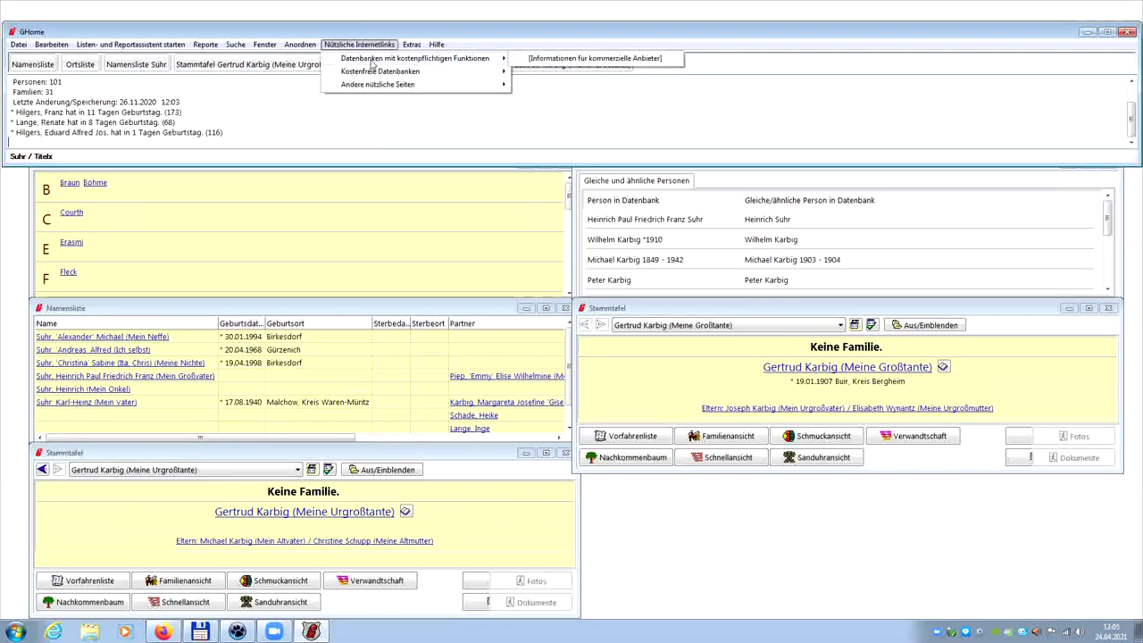
mouse_move(375, 71)
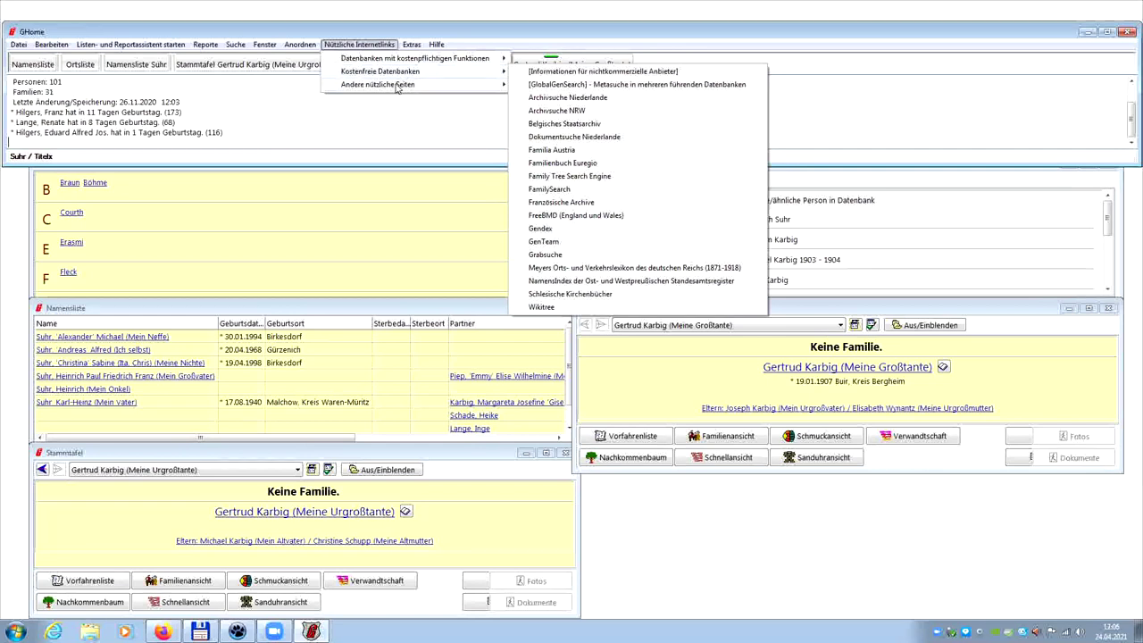
mouse_move(399, 88)
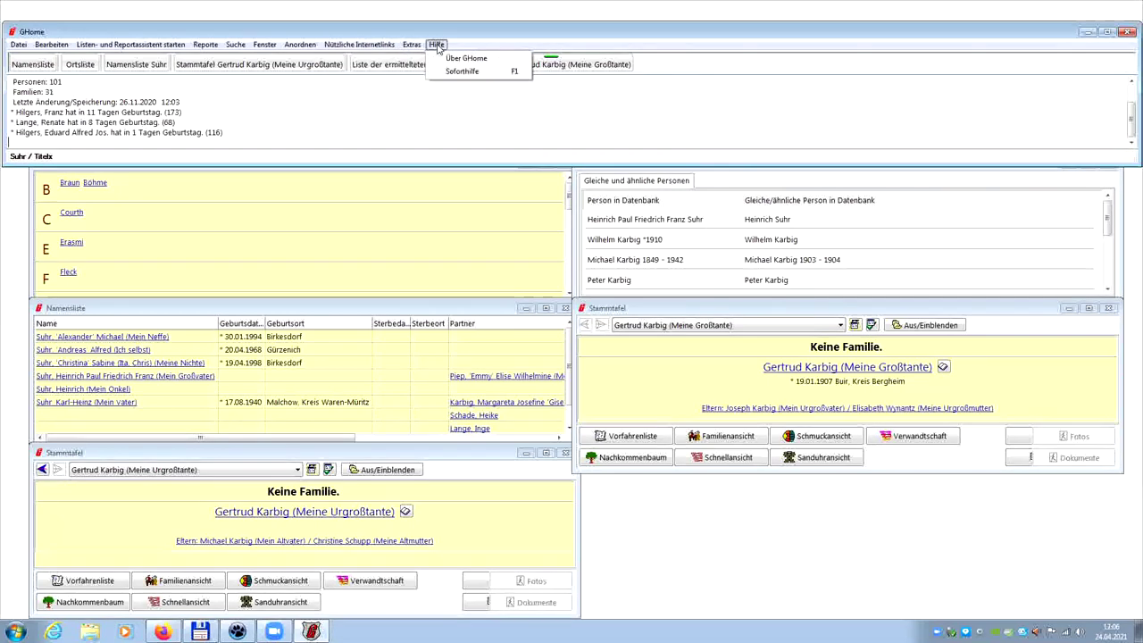
- View the Über GHome program information, close it, and display the Soforthilfe contact details
left_click(455, 58)
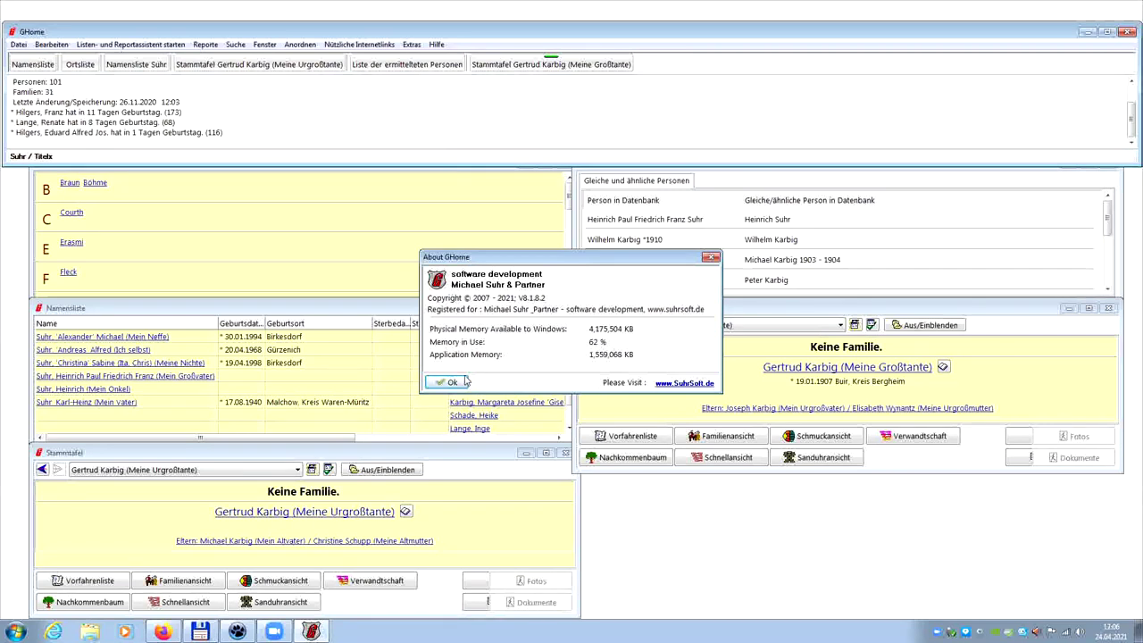
left_click(446, 382)
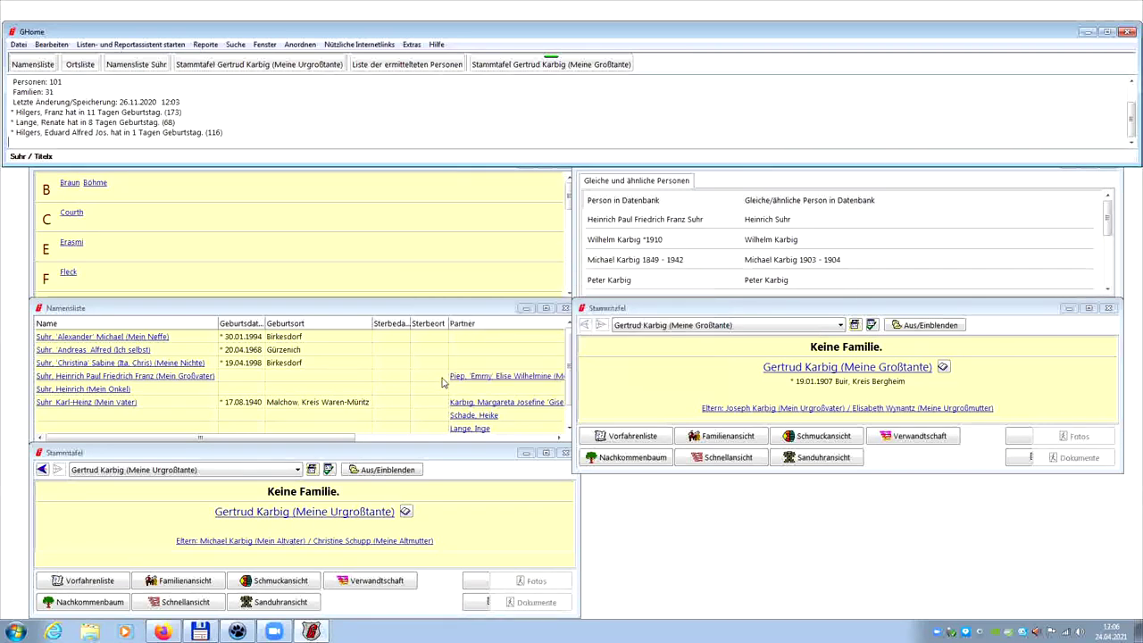
left_click(436, 43)
left_click(458, 71)
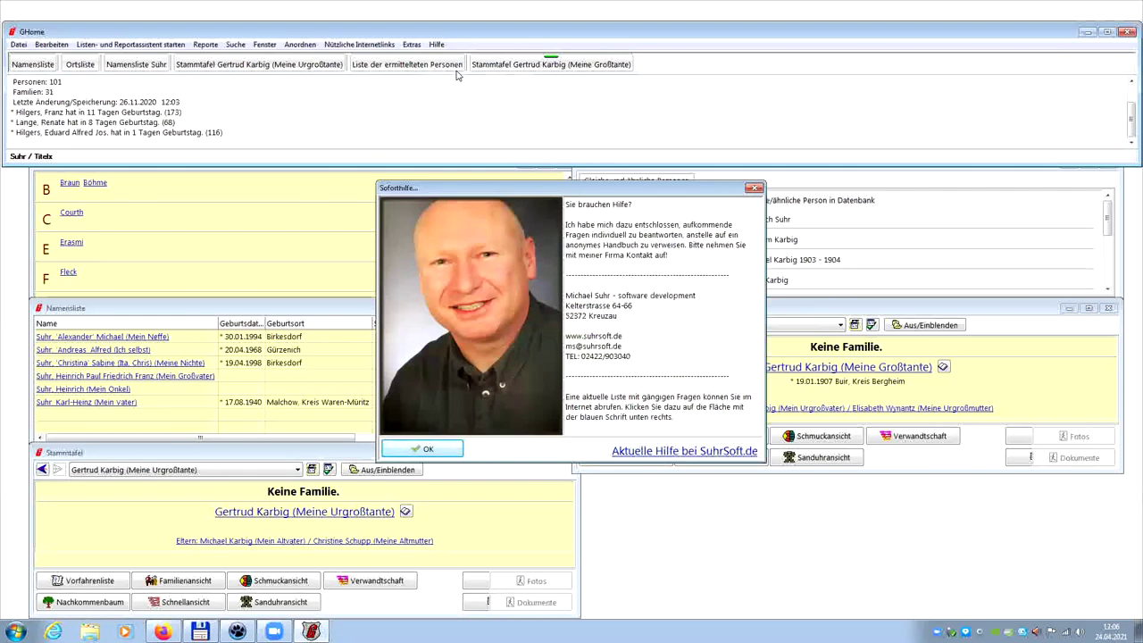
- Open the current online help at SuhrSoft.de and read through the FAQ entries on GHome
left_click(667, 452)
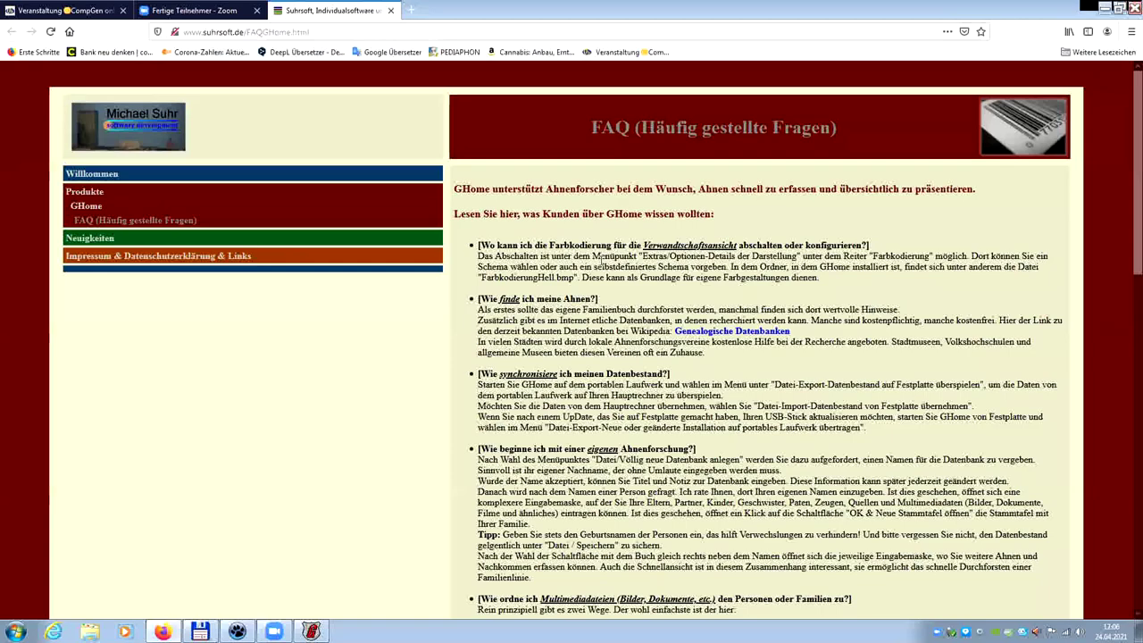
scroll(601, 257, "down", 4)
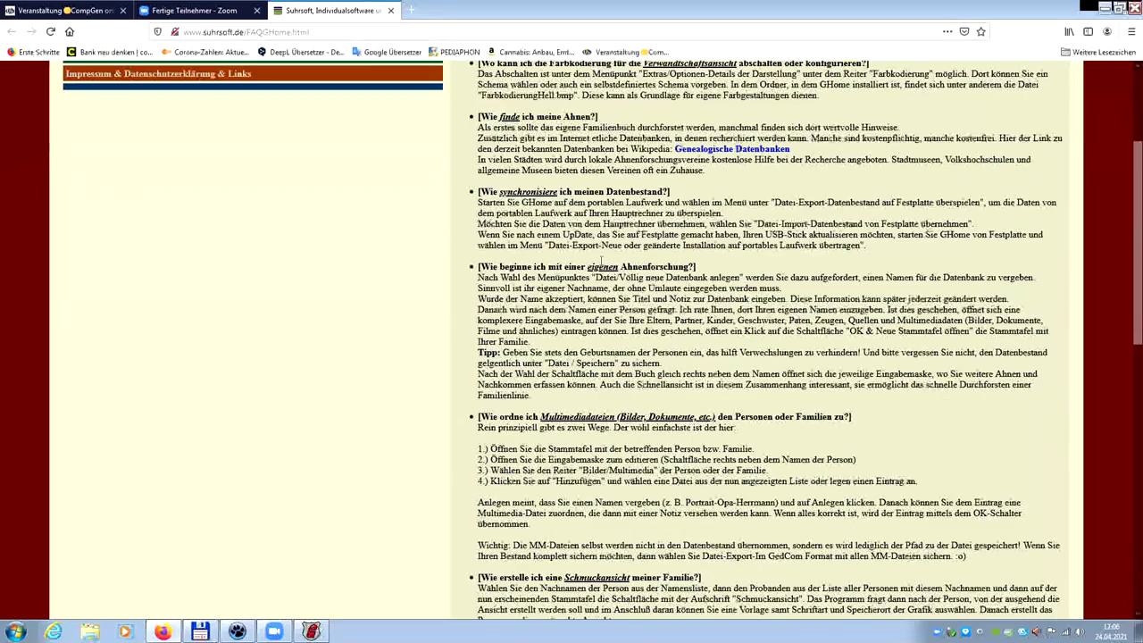
scroll(601, 260, "up", 1)
scroll(601, 259, "up", 3)
scroll(601, 264, "down", 6)
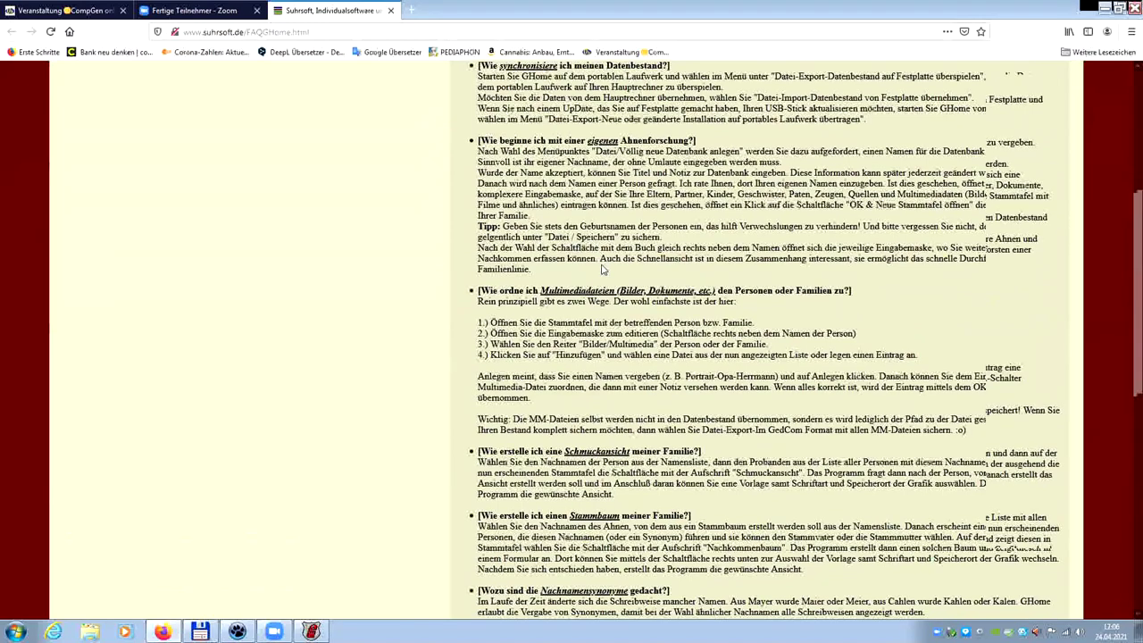
scroll(603, 268, "down", 4)
scroll(600, 268, "down", 8)
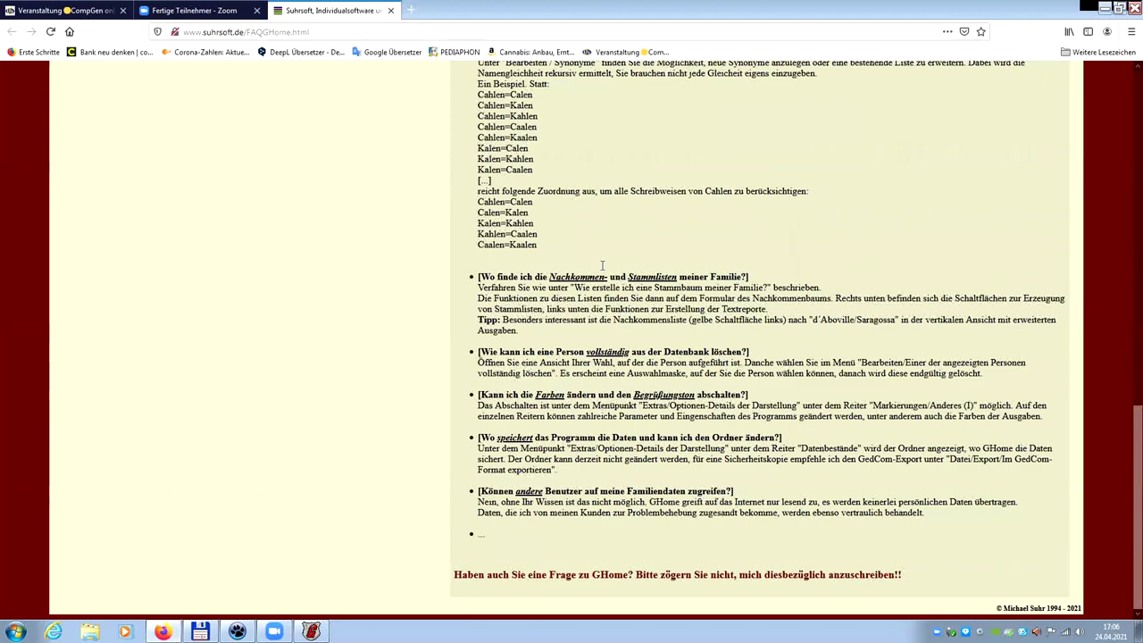
scroll(603, 269, "up", 6)
scroll(603, 268, "up", 2)
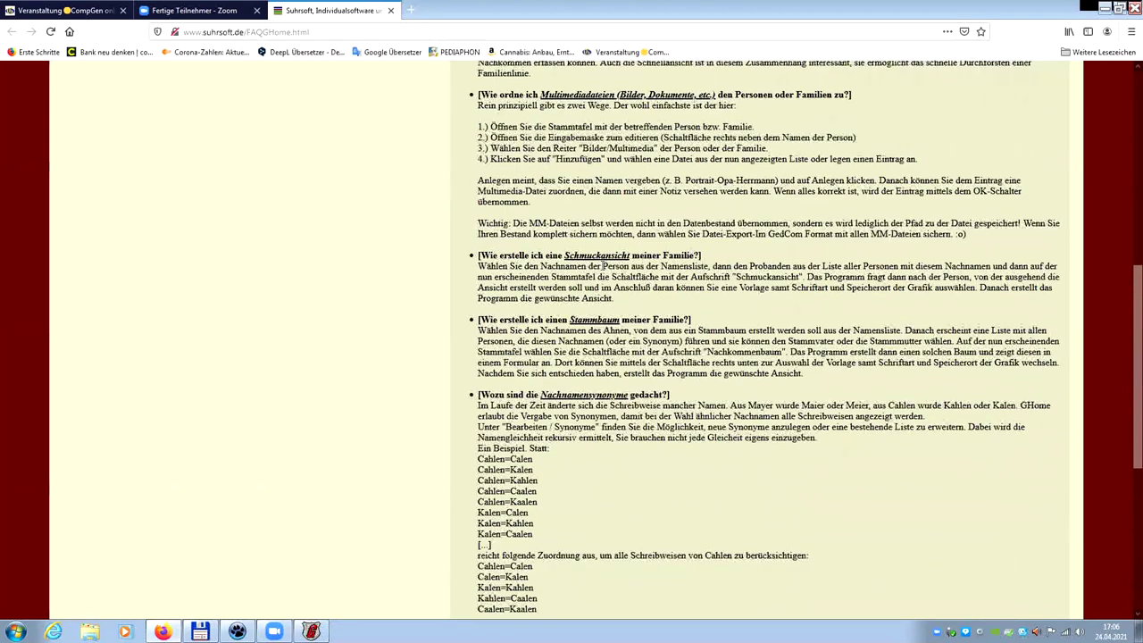
- Return to the beginning of the online FAQ, switch back to GHome and close the Soforthilfe contact window
scroll(603, 266, "up", 11)
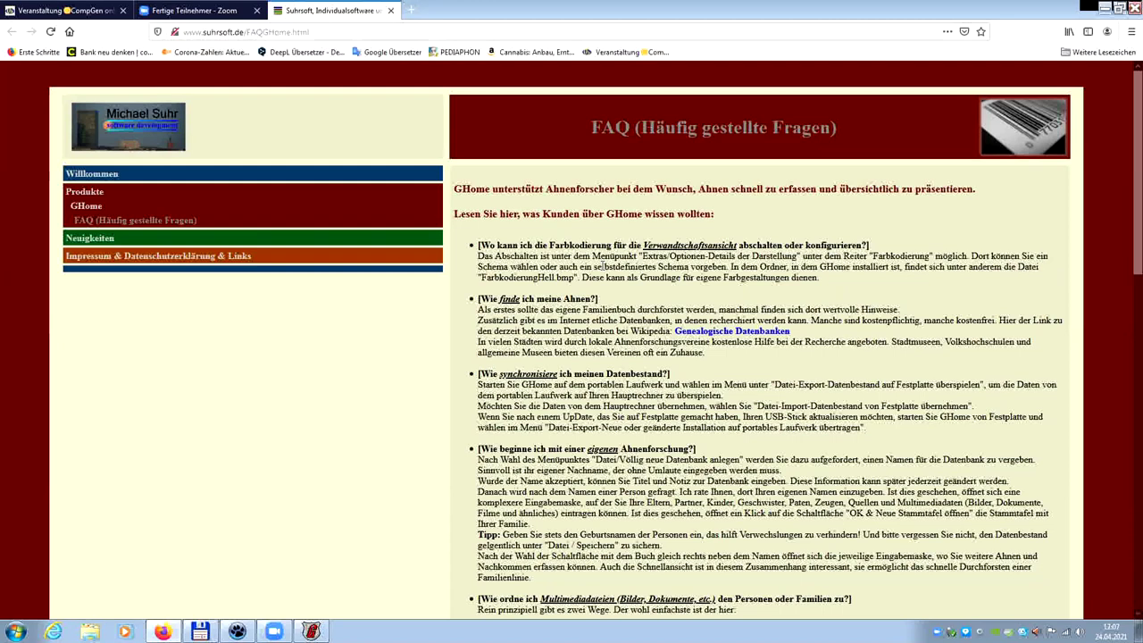
left_click(323, 628)
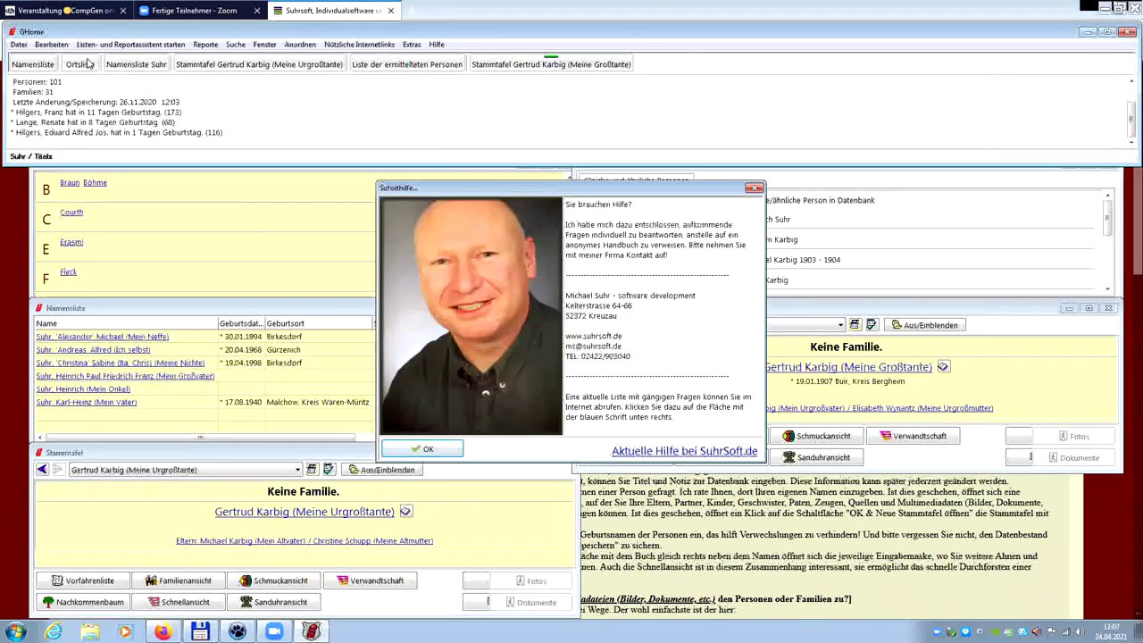
key("Return")
- Open the Ortsliste, display the persons recorded for Düren, and close that result list
left_click(570, 361)
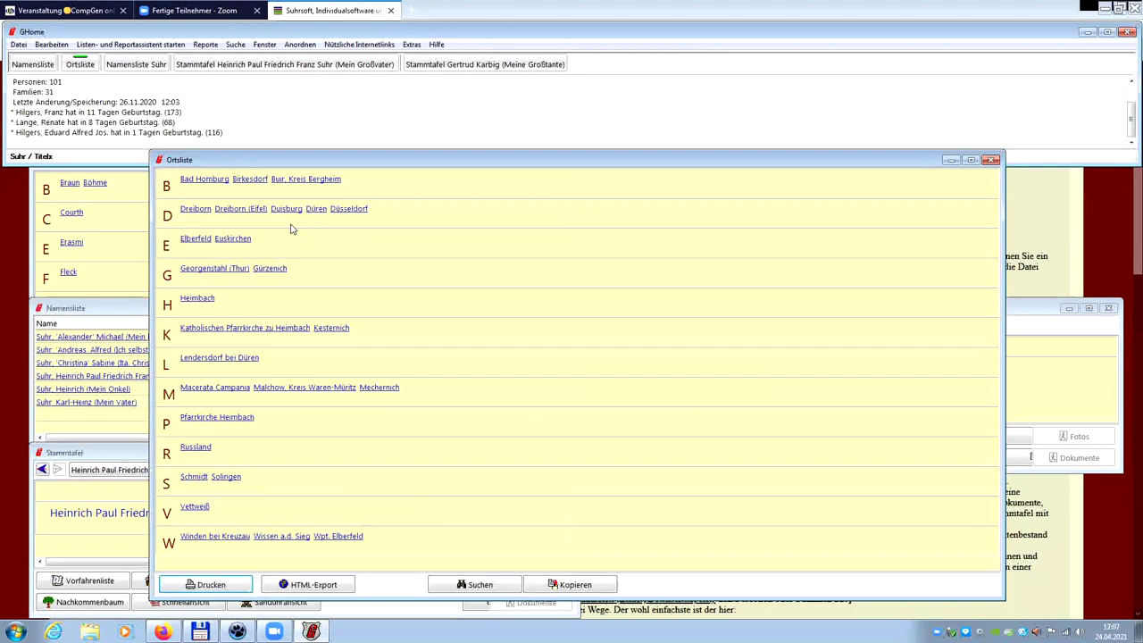
left_click(316, 209)
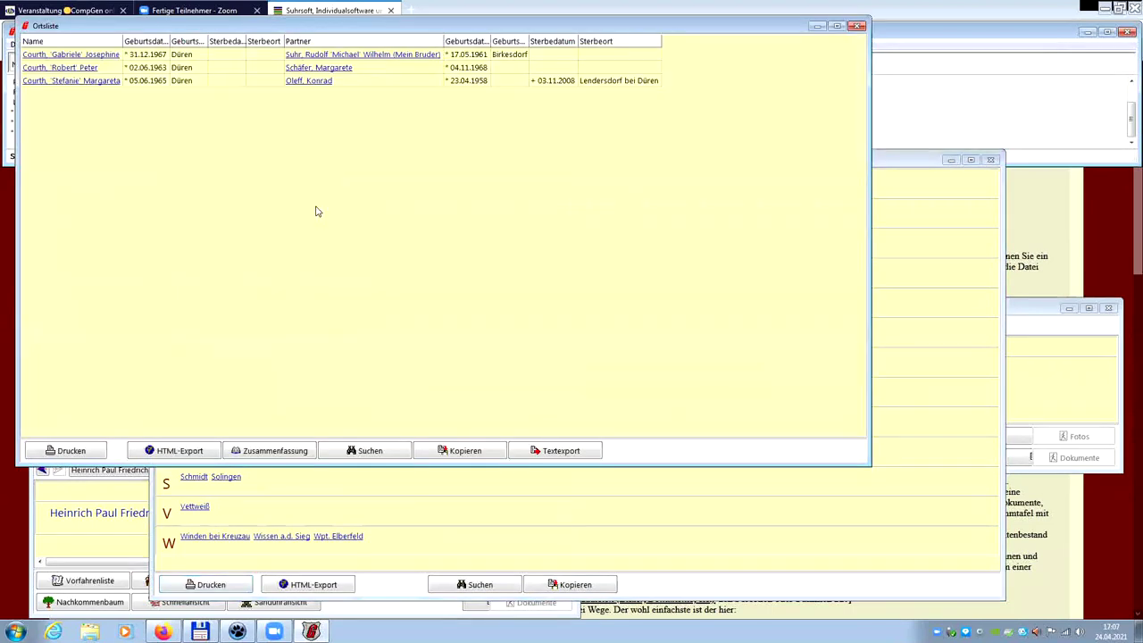
left_click(856, 29)
- Switch the active database to Mohlbach
left_click(18, 44)
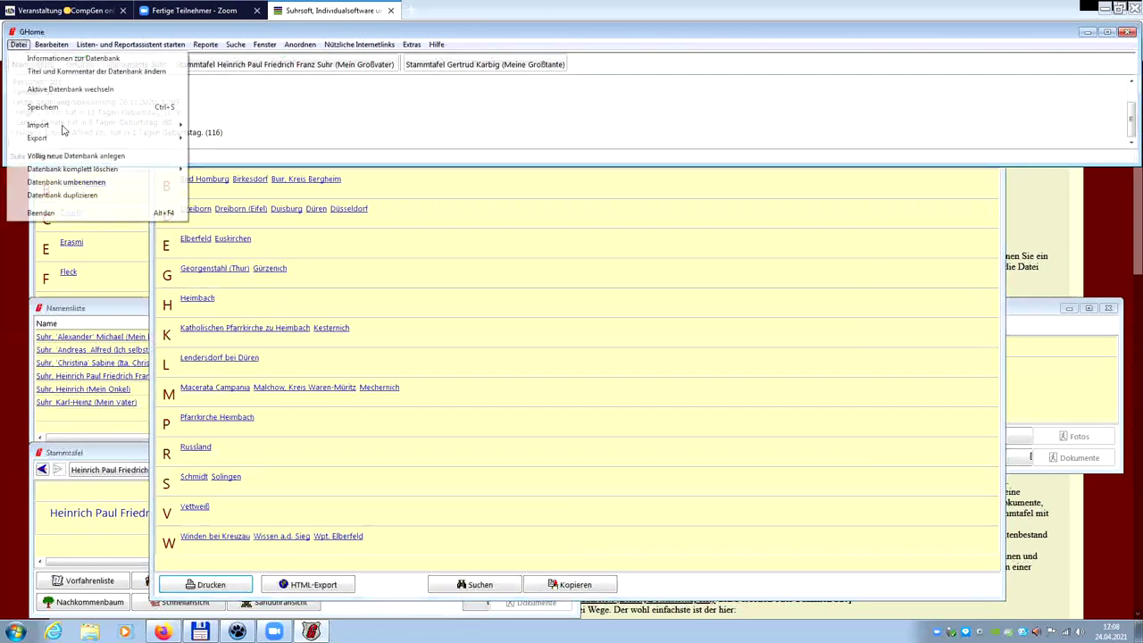
left_click(60, 89)
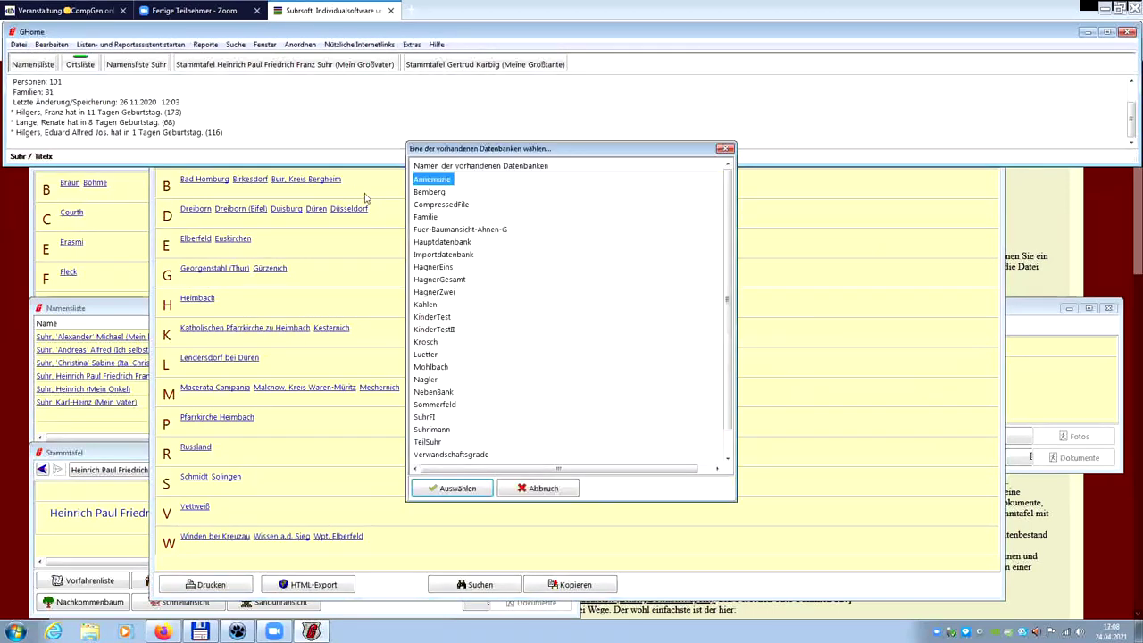
double_click(460, 368)
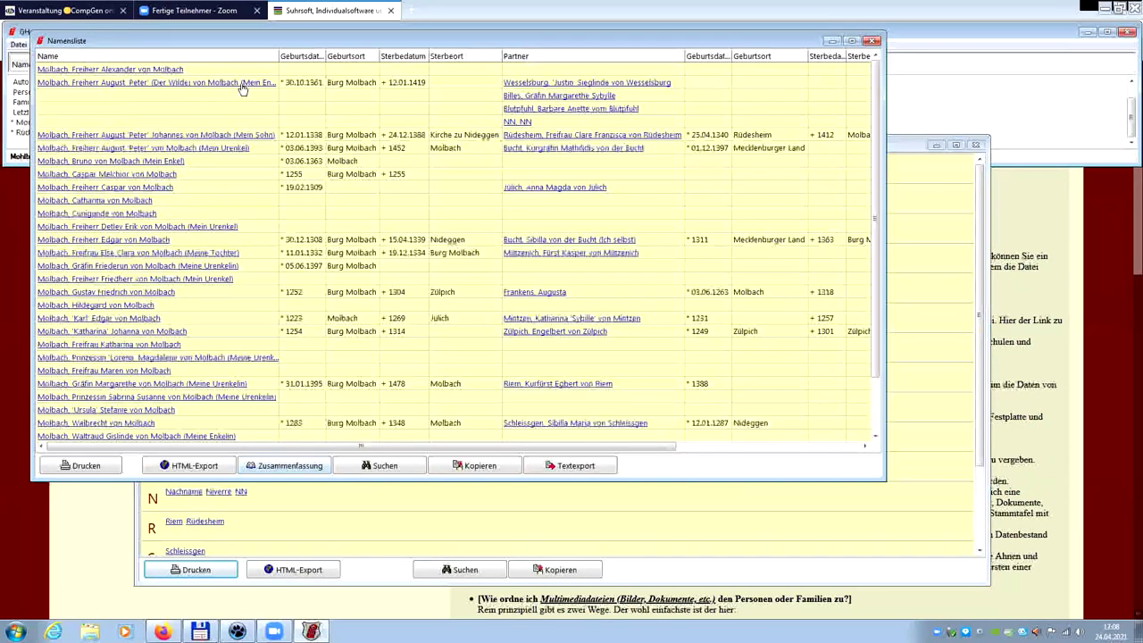
- Open the Stammtafel of the Molbach baron nicknamed Der Wilde, view his description and partnerships in the person editor, and close the editor
double_click(231, 81)
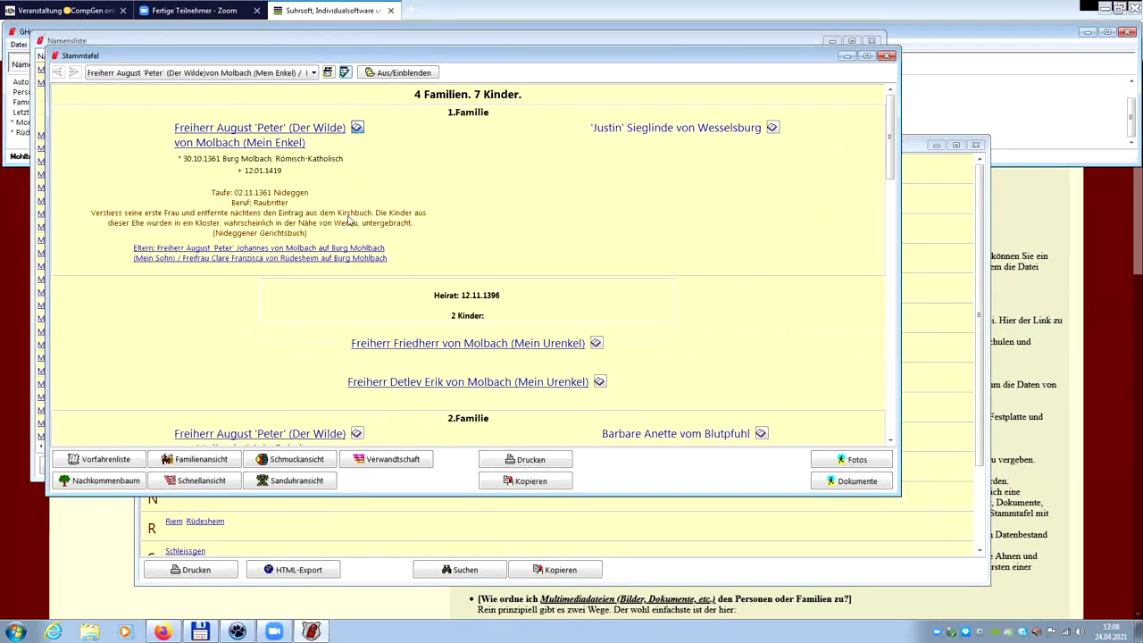
double_click(349, 220)
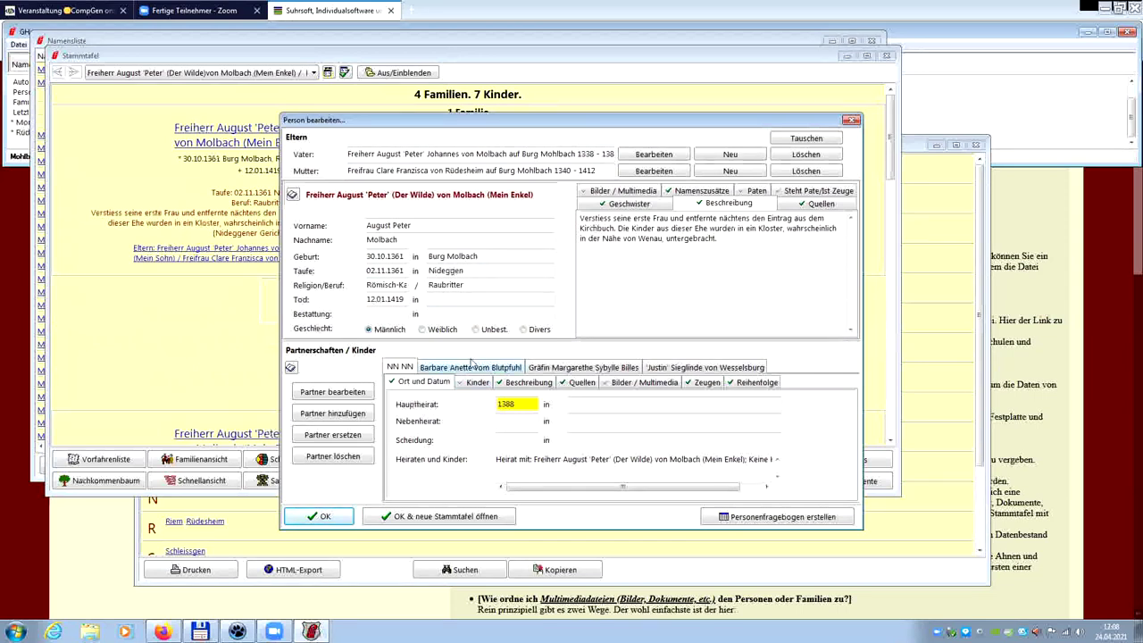
left_click(309, 517)
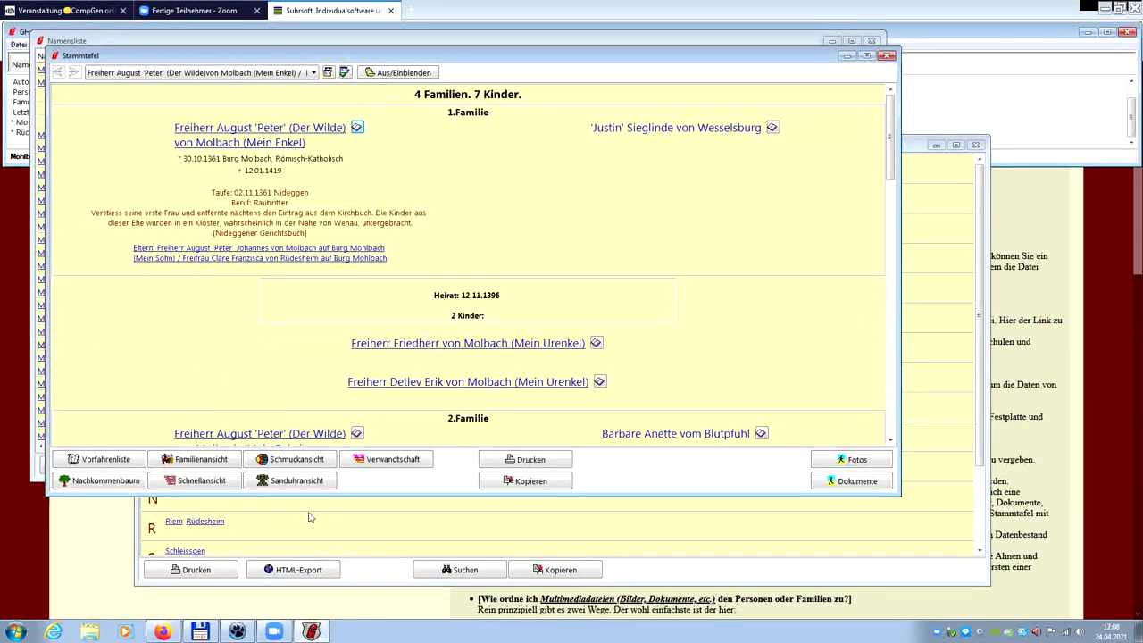